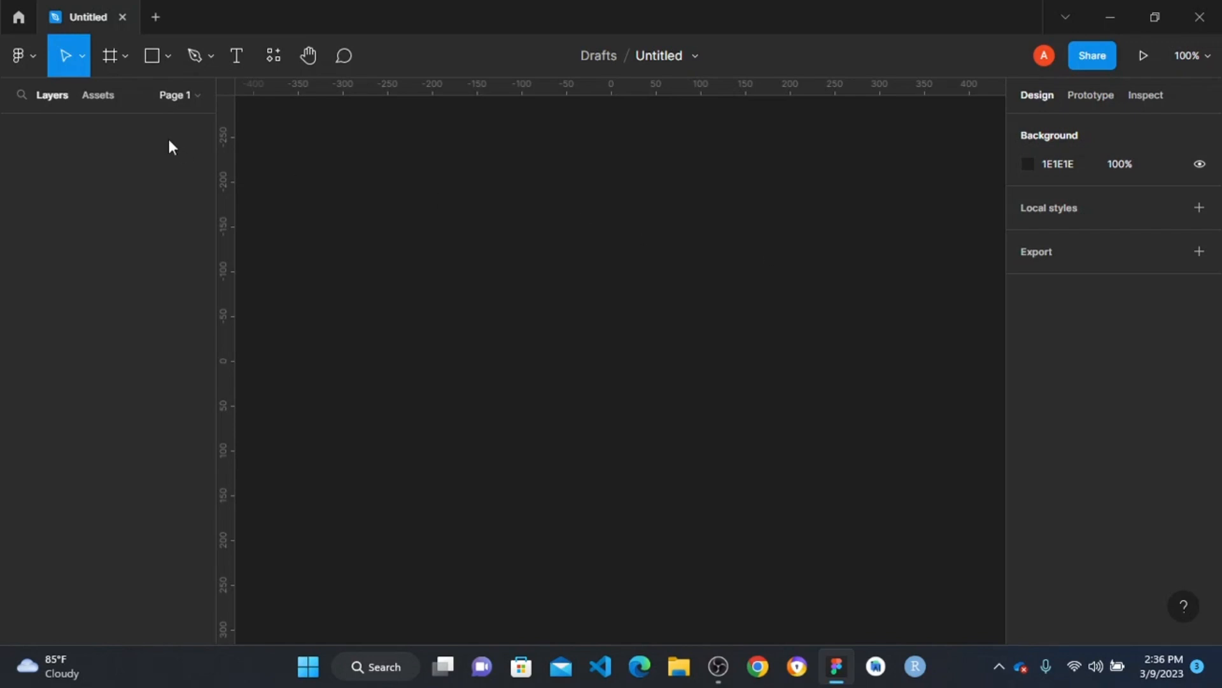
- Create an Android Large frame measuring 360 × 800 on the canvas
click(109, 55)
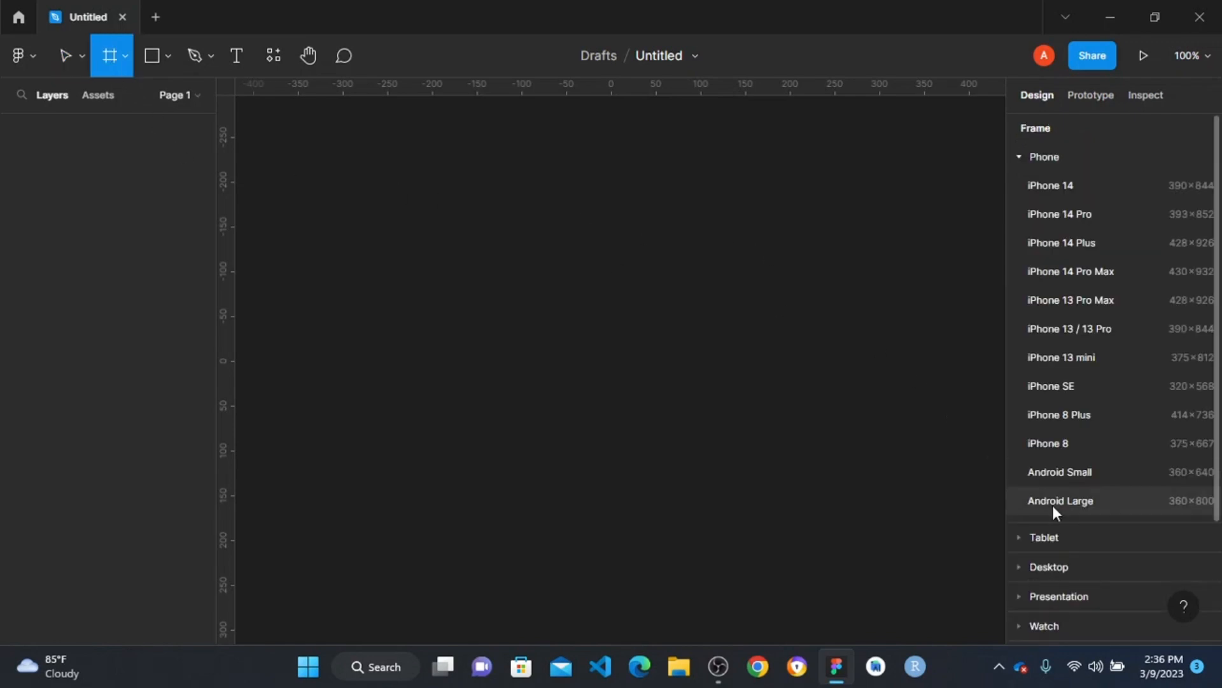
click(1072, 498)
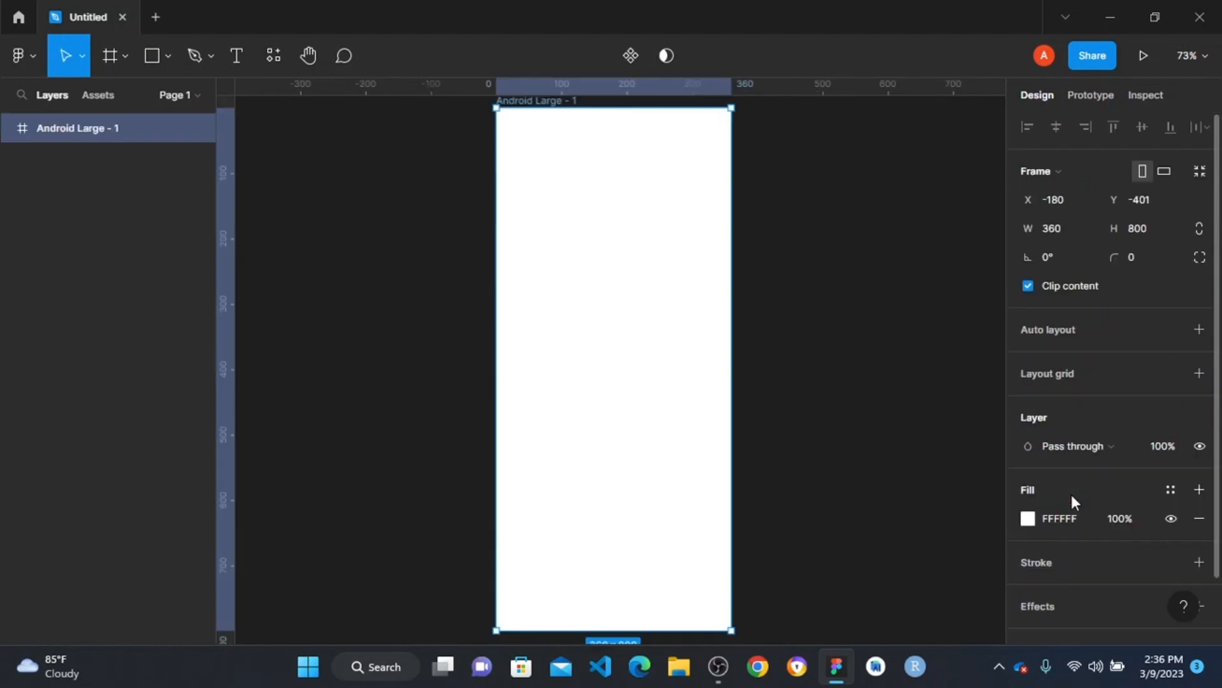
click(796, 234)
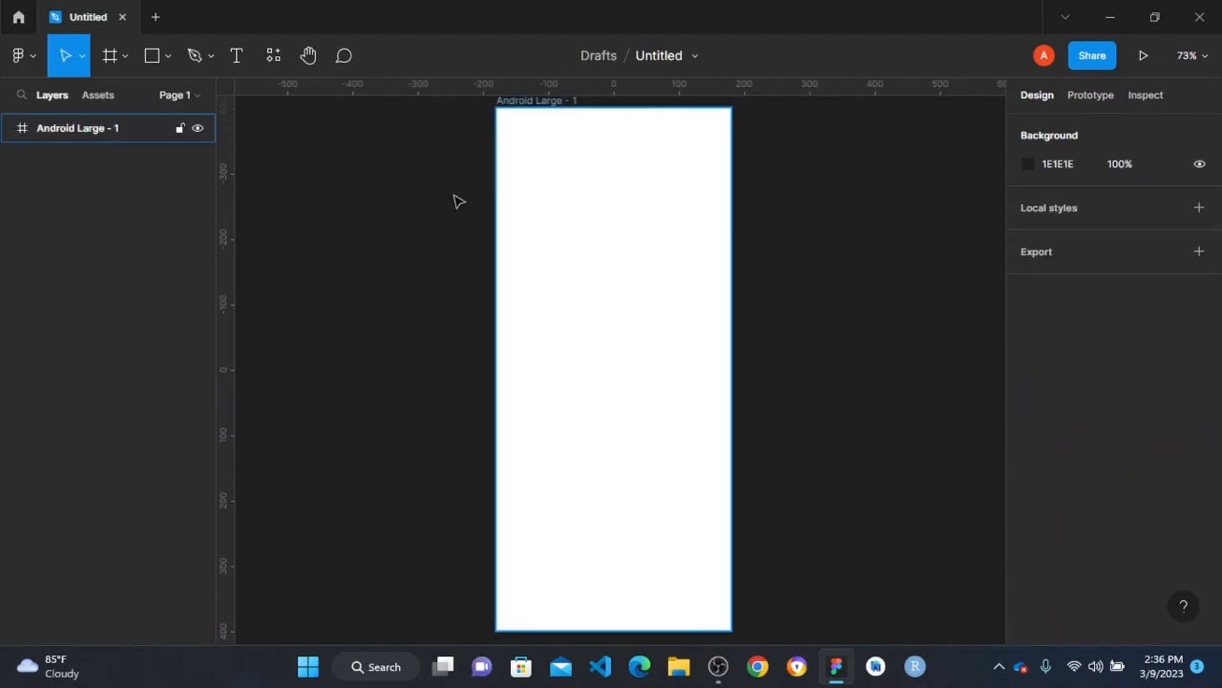
- Add a layout grid to the Android Large - 1 frame and change it to 4 columns
click(503, 104)
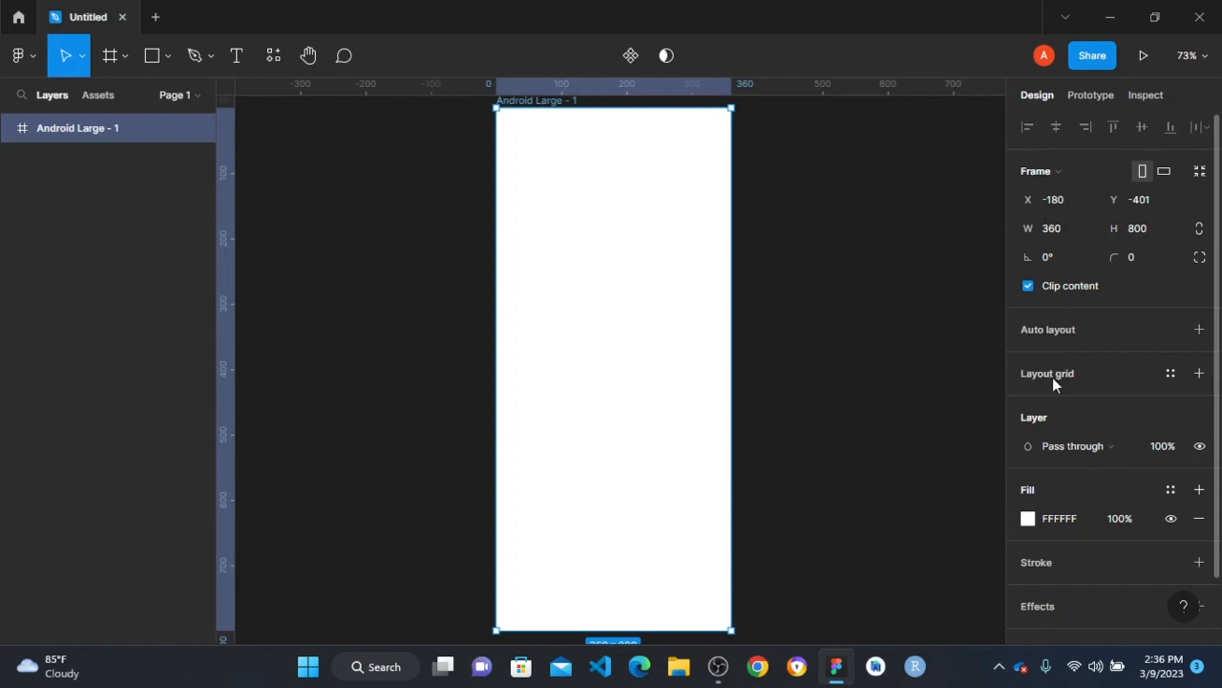
click(1200, 373)
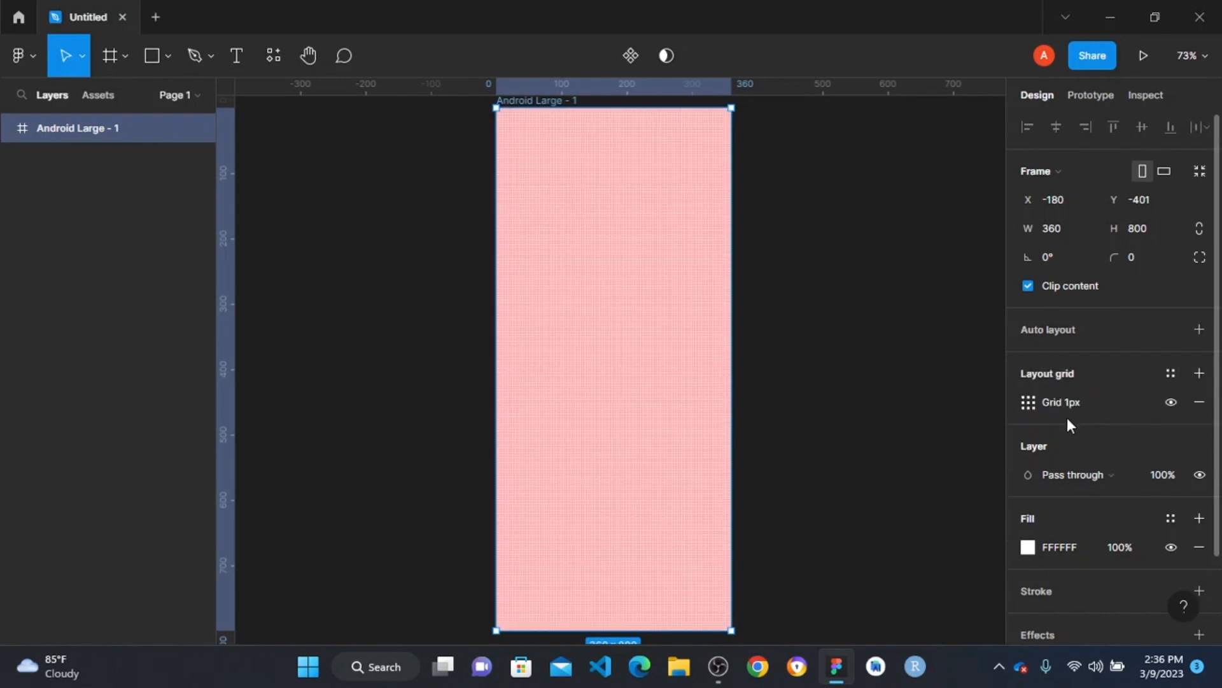
click(1029, 404)
click(847, 413)
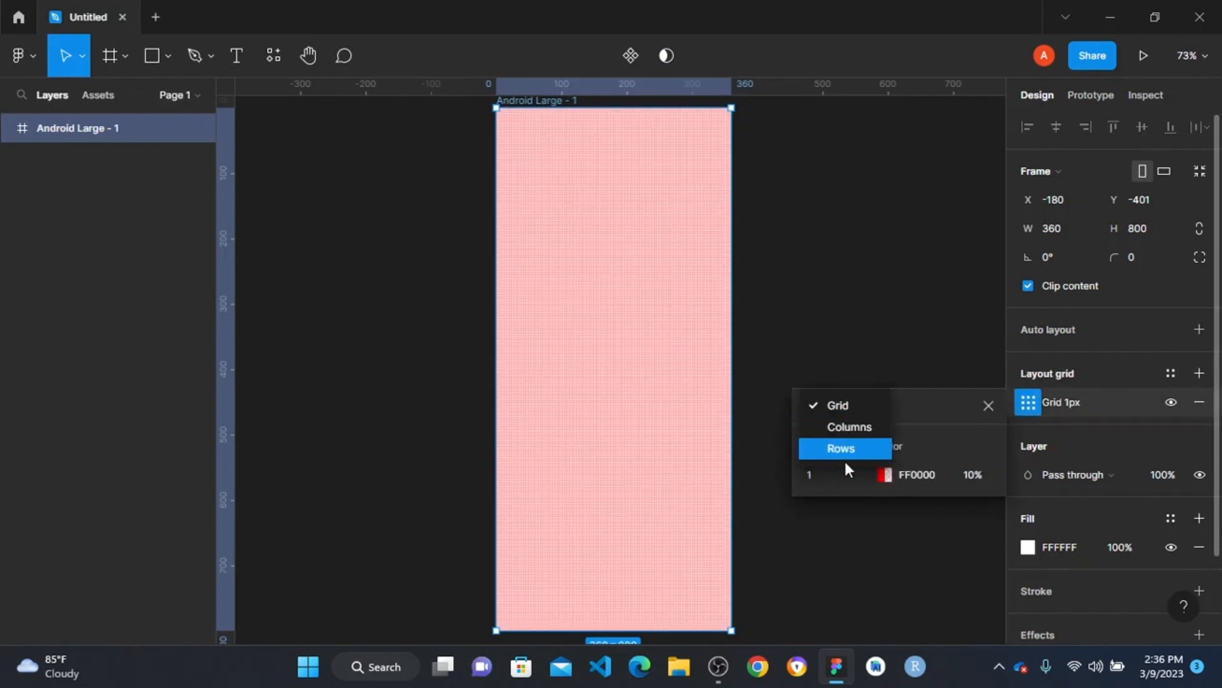
click(854, 423)
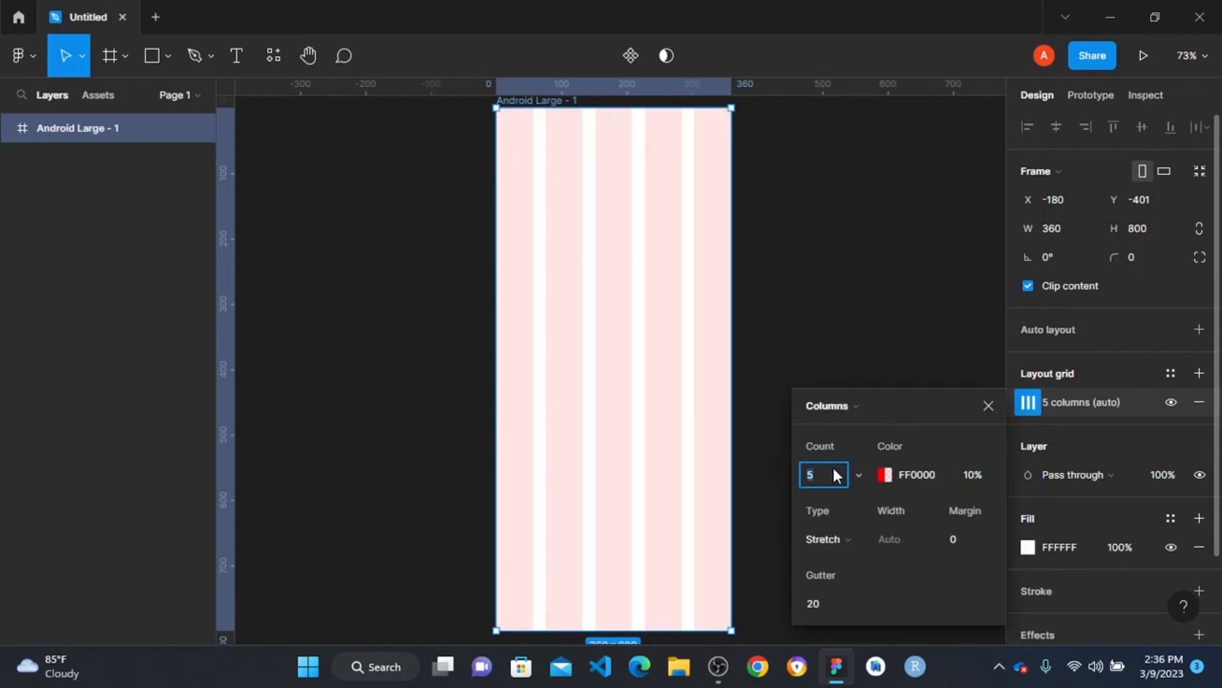
text(4)
key(Return)
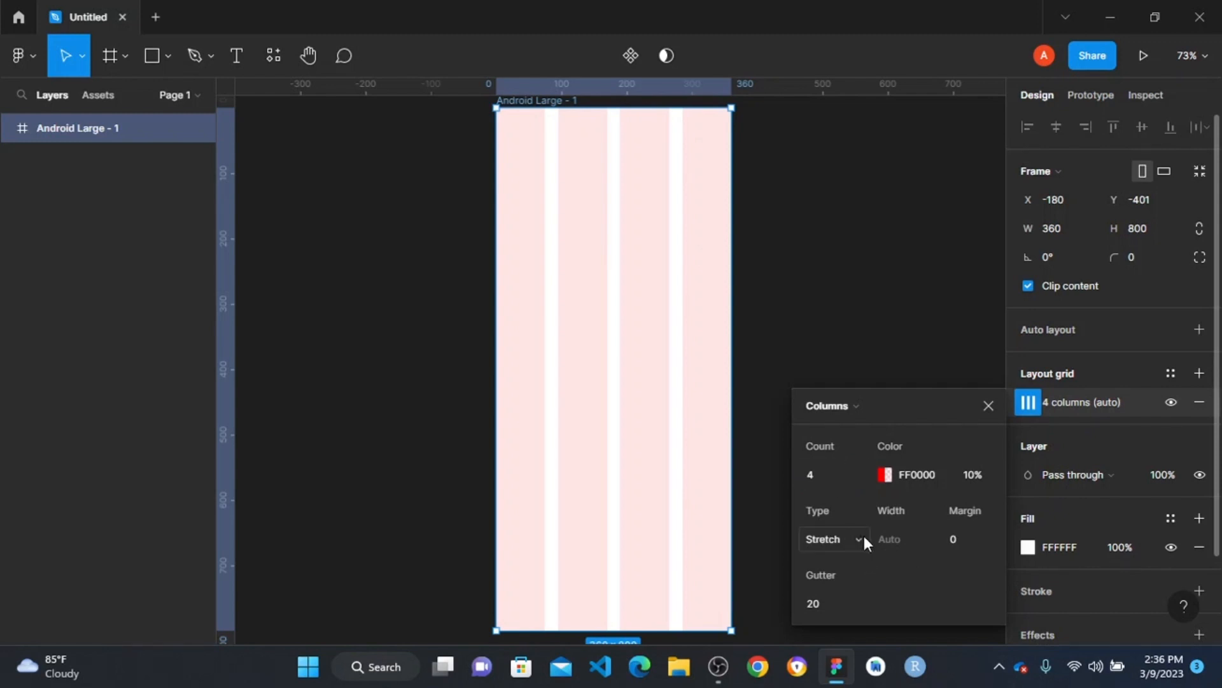
- Set the column grid's margin to 16 and its gutter to 12
click(980, 539)
text(16)
click(833, 605)
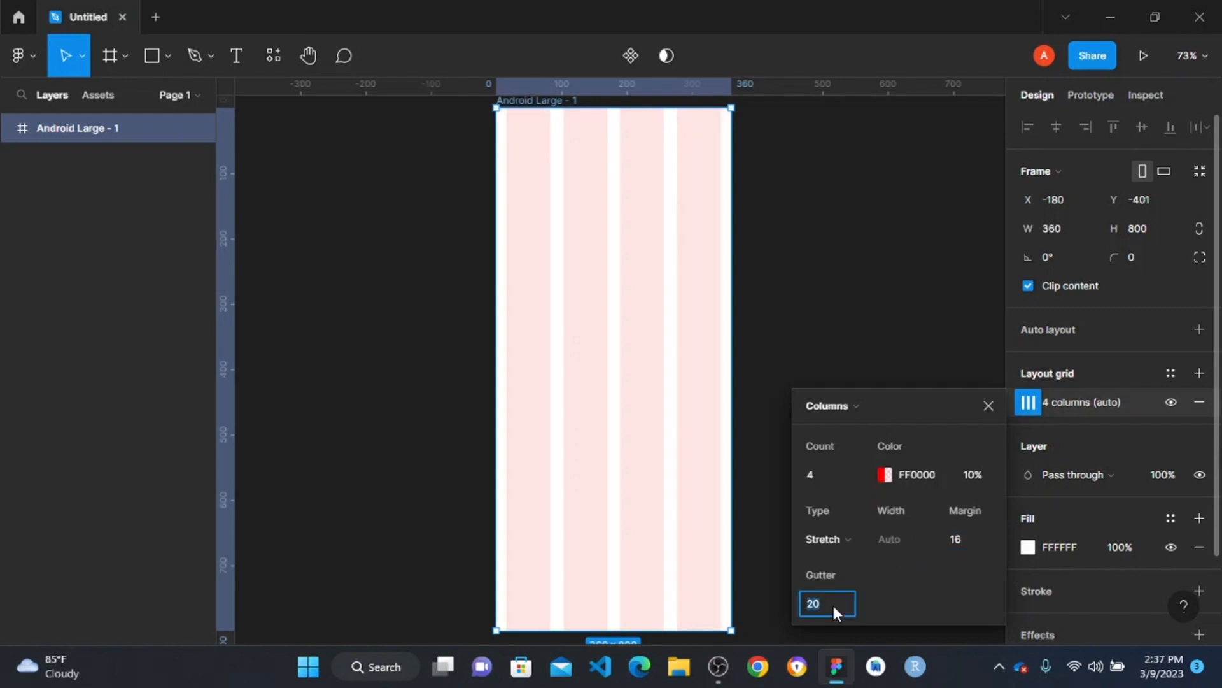
text(12)
- Draw a 73 × 4 placeholder rectangle in the frame's first column at X 16, Y 16
mouse_move(347, 265)
mouse_down()
mouse_move(560, 284)
mouse_move(790, 279)
mouse_move(796, 290)
mouse_up()
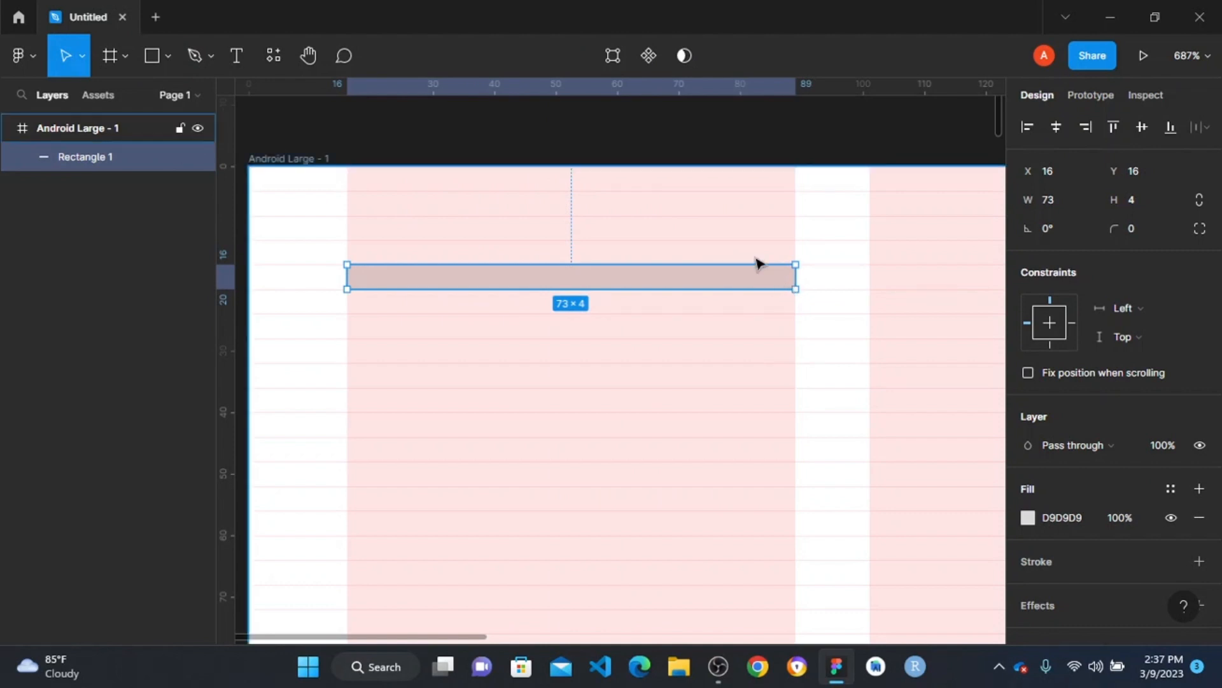
scroll(758, 263, down, 5)
scroll(738, 254, right, 3)
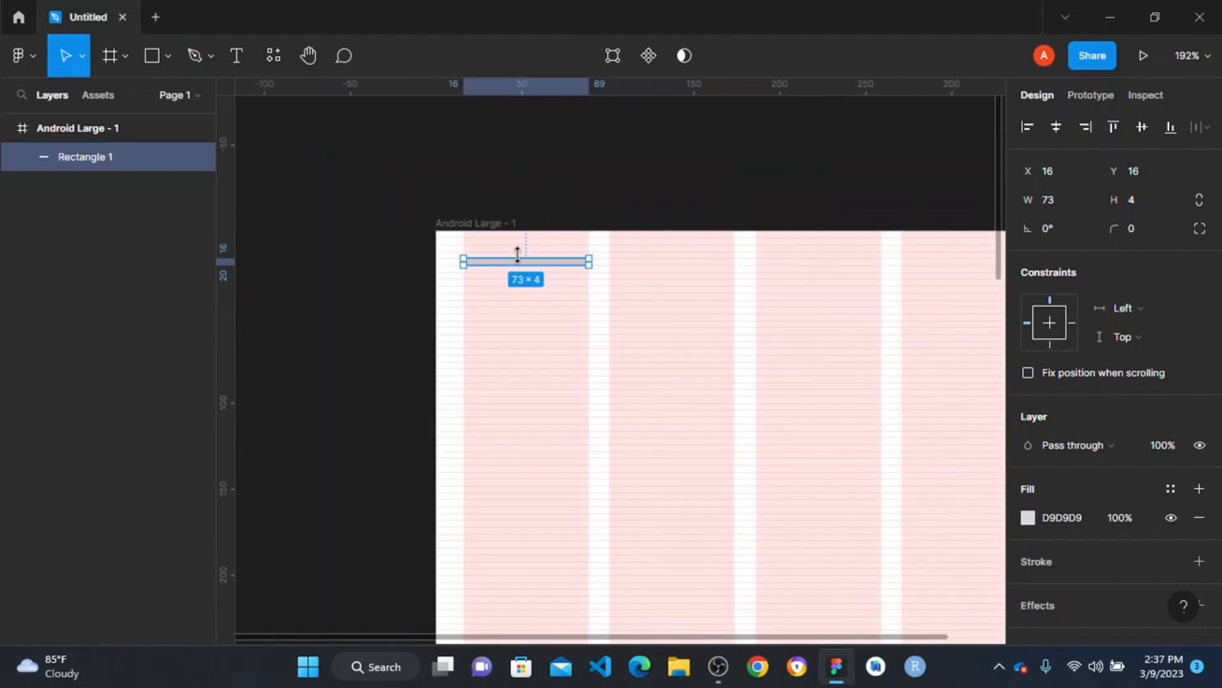
- Duplicate the placeholder bar into the fourth column at X 271, Y 16
drag(554, 264, 660, 306)
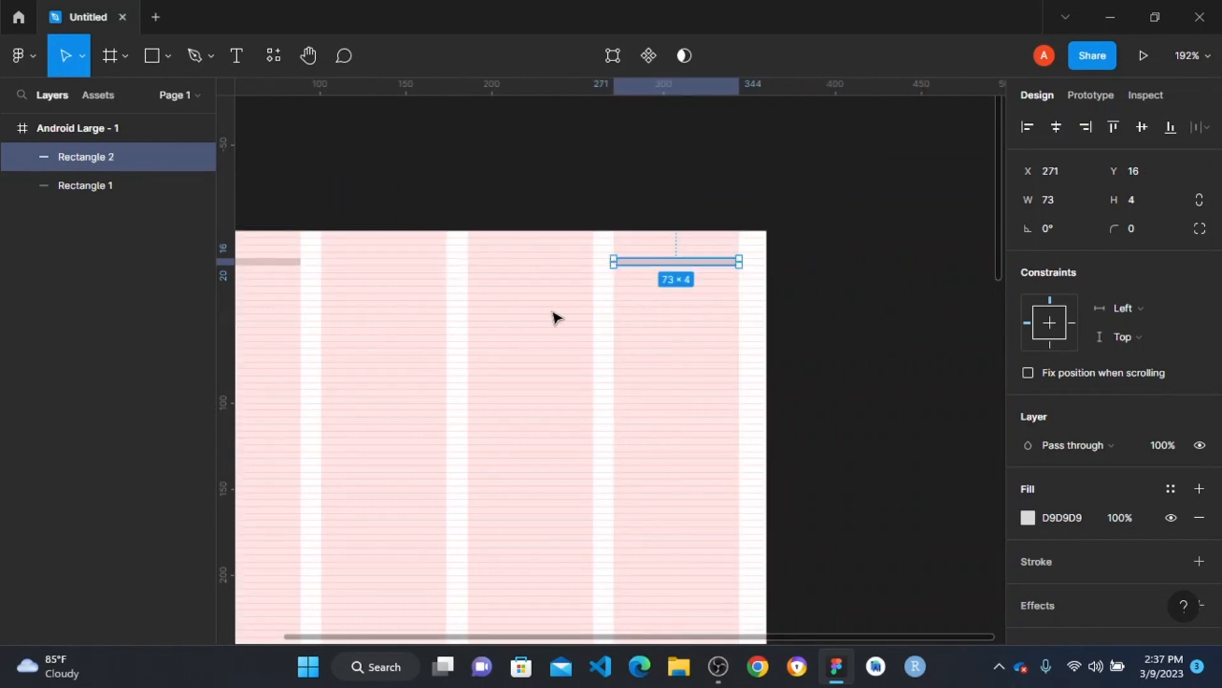
scroll(558, 318, up, 2)
scroll(558, 319, down, 3)
- Duplicate the first column's placeholder bar straight down to Y 68
scroll(554, 319, left, 4)
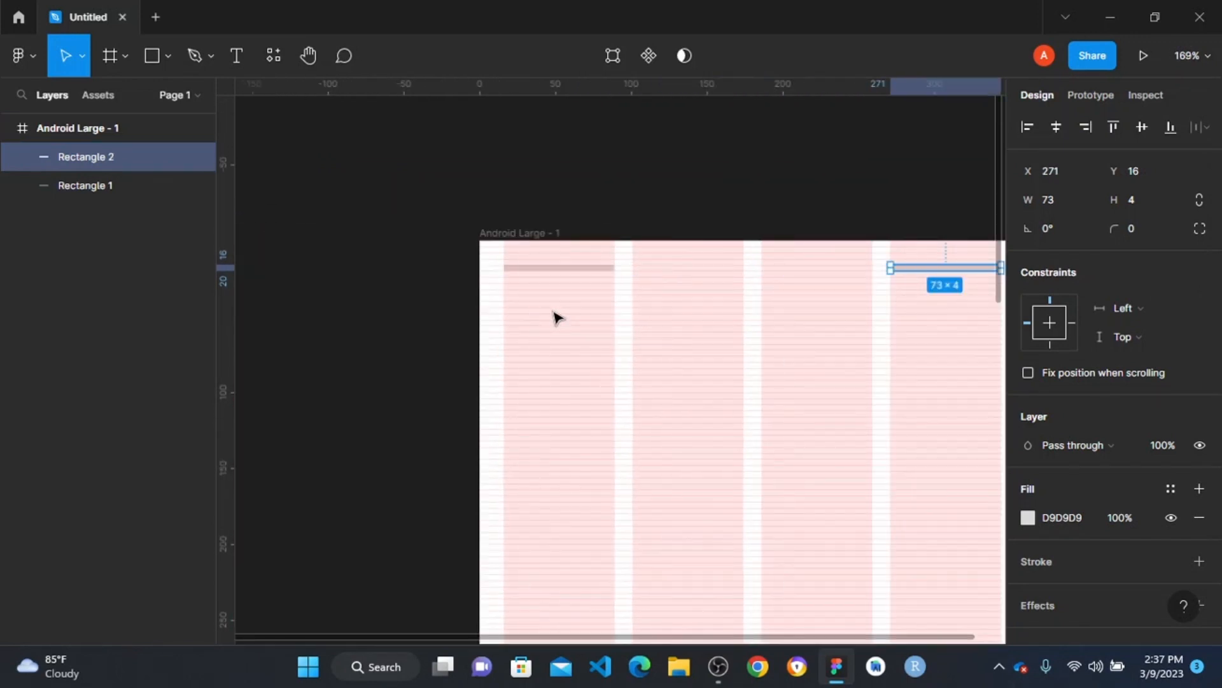
click(581, 262)
click(581, 268)
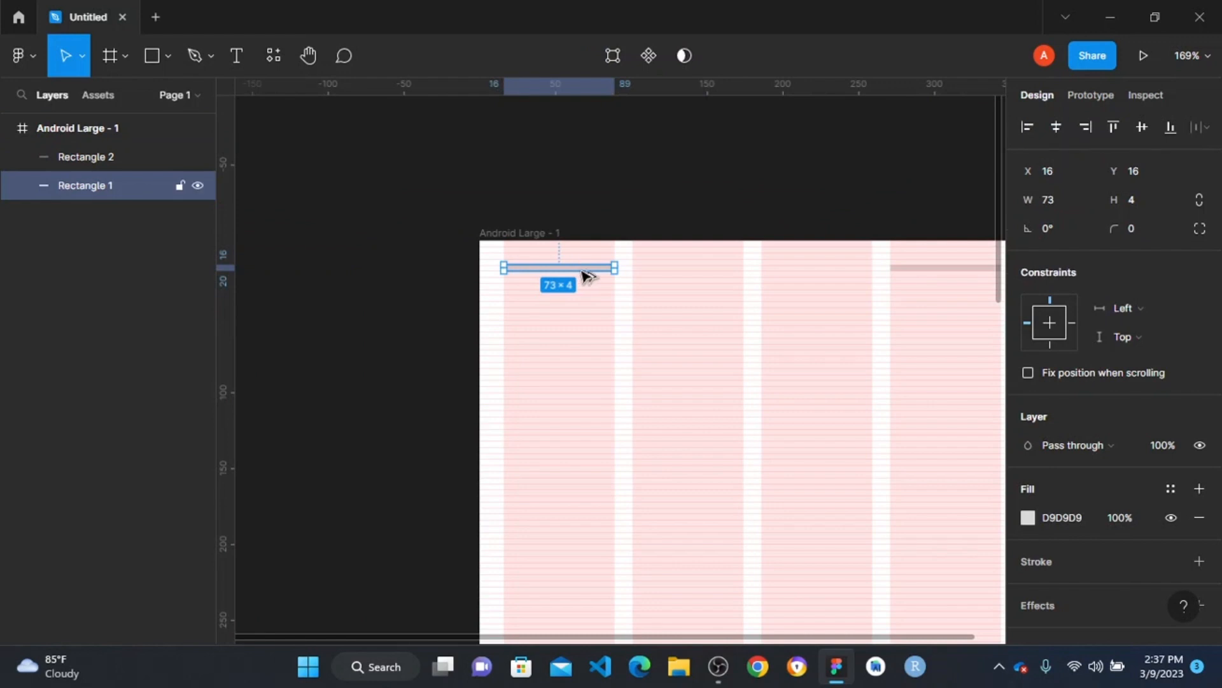
drag(585, 275, 576, 350)
scroll(602, 353, right, 1)
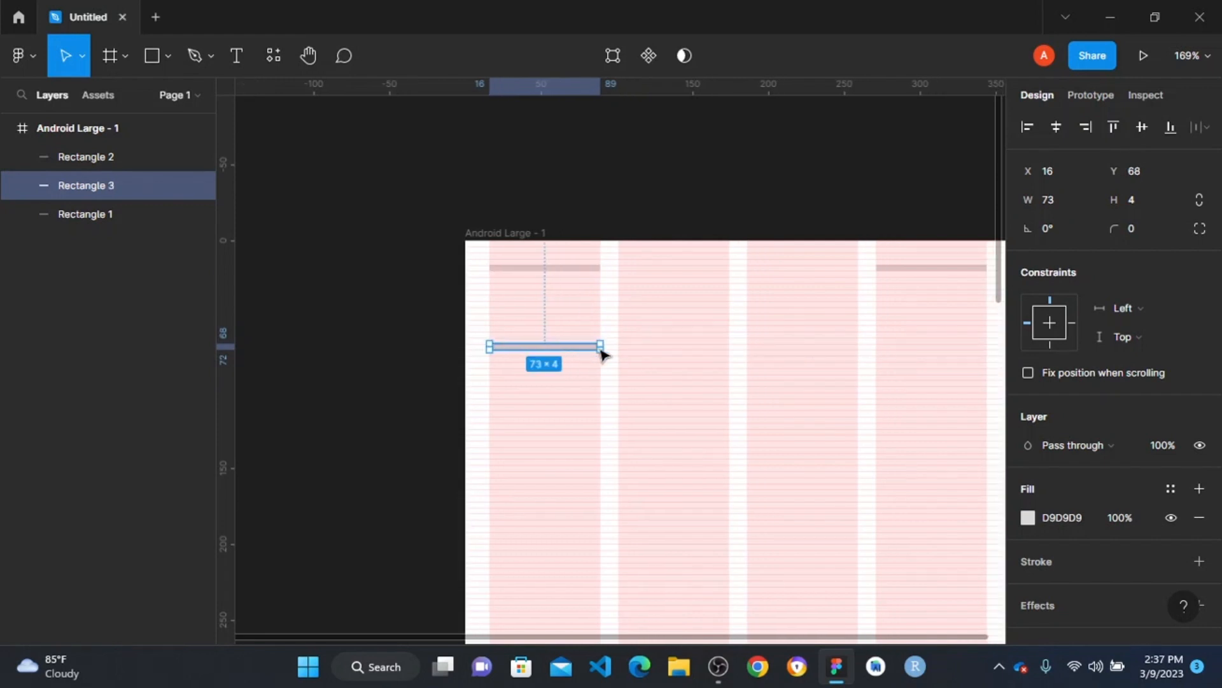
scroll(589, 340, down, 1)
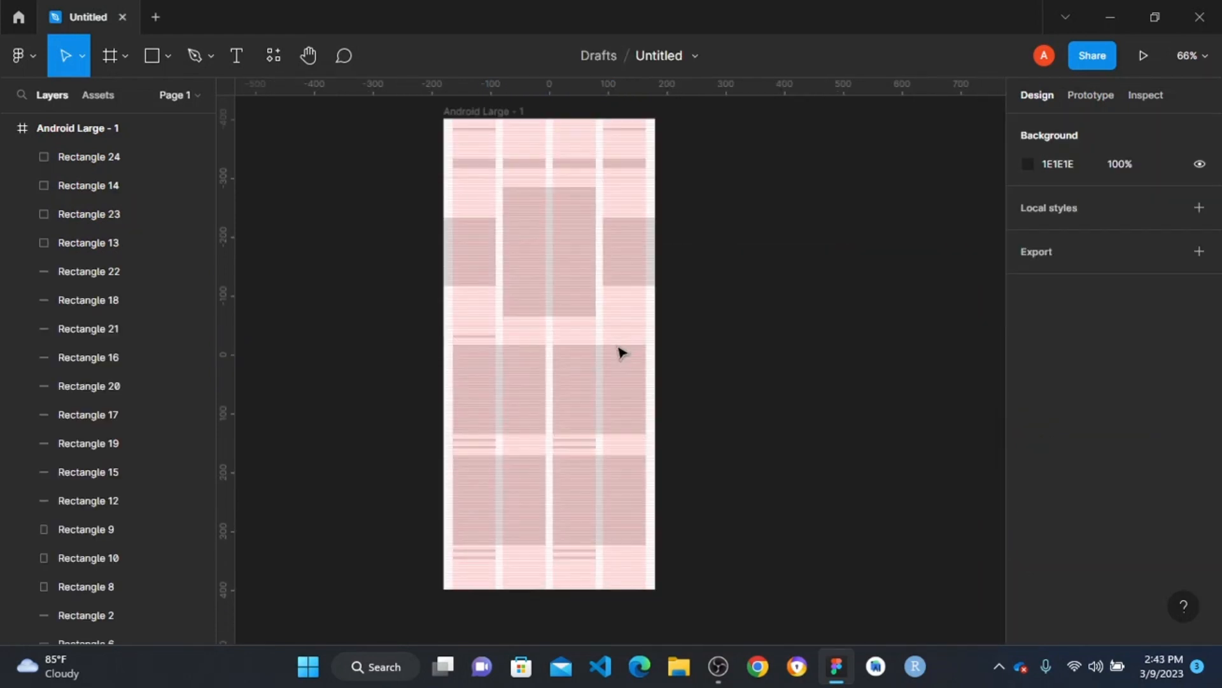
- Duplicate the complete Android Large - 1 wireframe beside the original at X 291, Y -401
scroll(602, 282, down, 1)
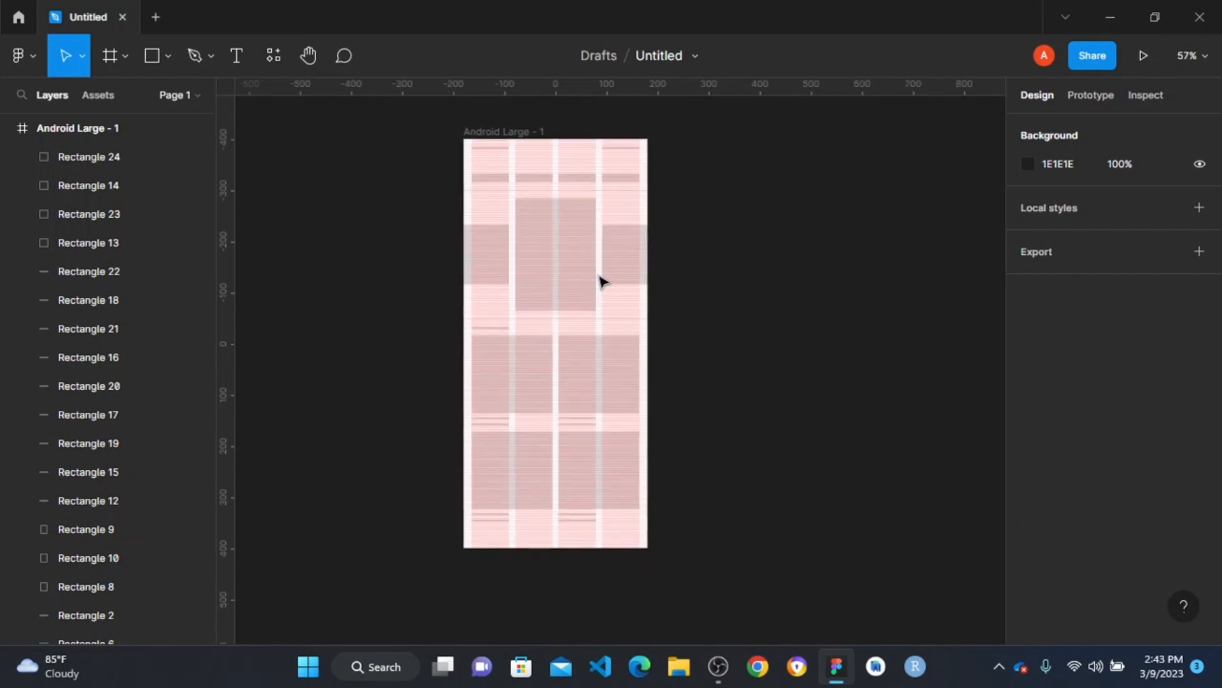
scroll(573, 270, up, 3)
click(465, 209)
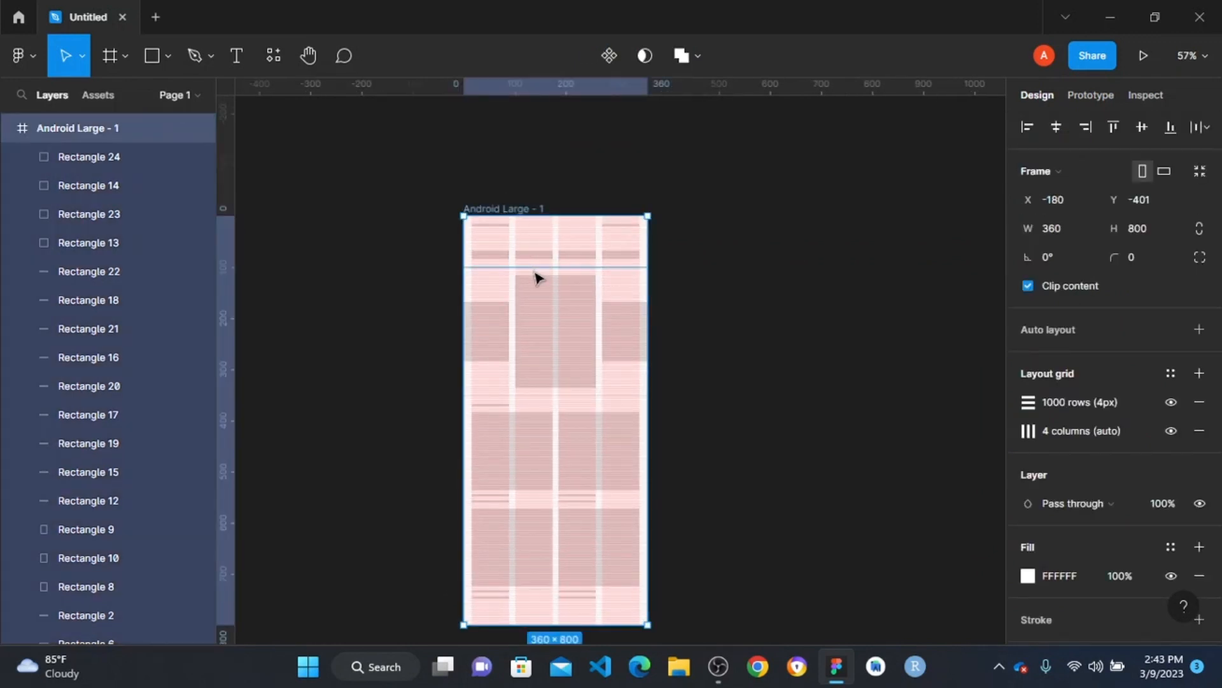
drag(540, 274, 778, 284)
scroll(777, 284, right, 3)
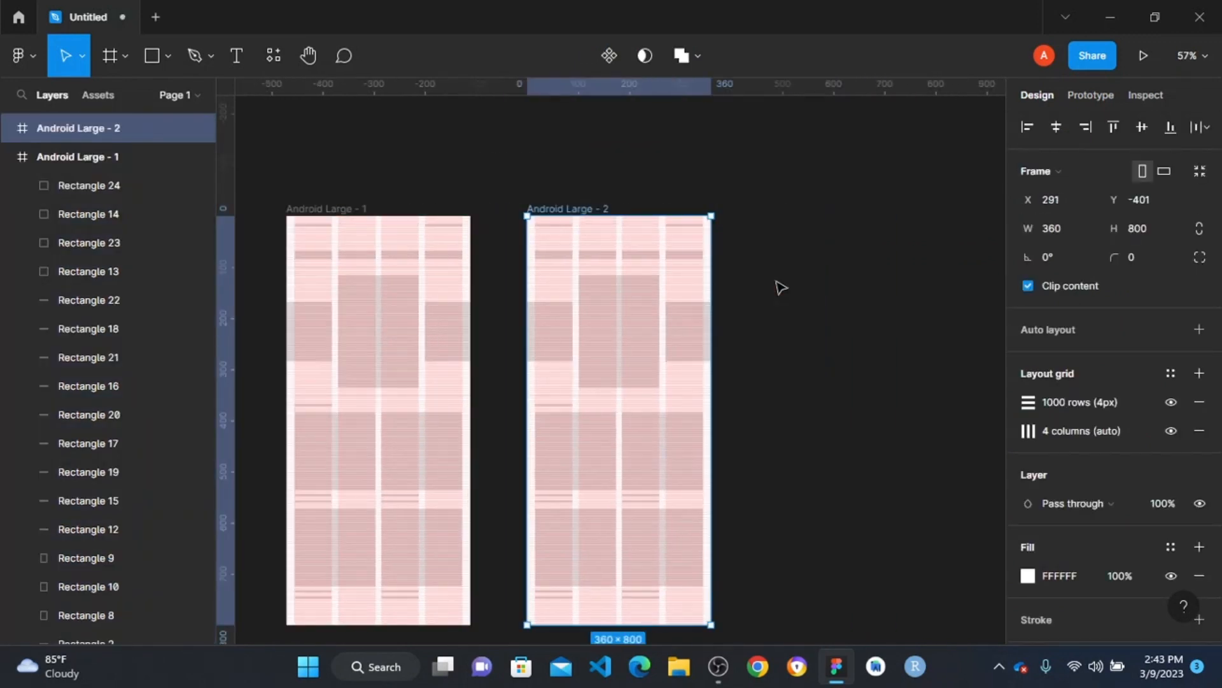
scroll(507, 401, down, 2)
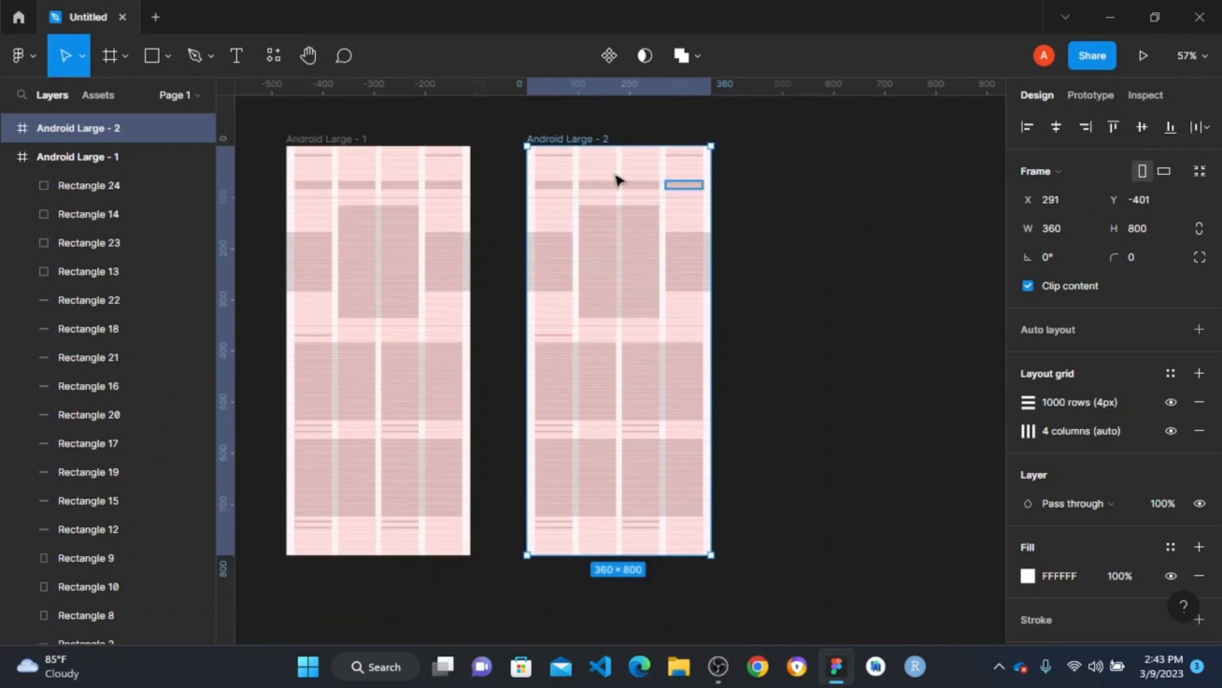
- Add the text "2:43" on the empty canvas above the Android Large - 2 frame
scroll(575, 164, up, 4)
scroll(700, 145, up, 1)
click(731, 143)
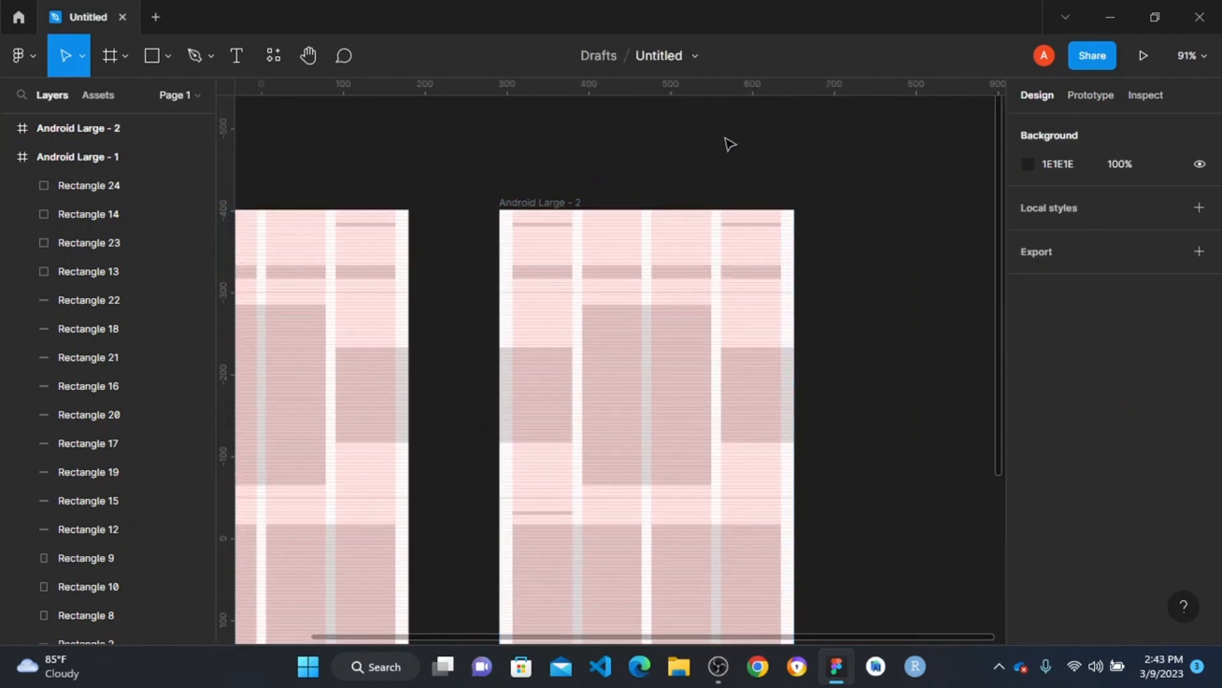
key(t)
click(788, 135)
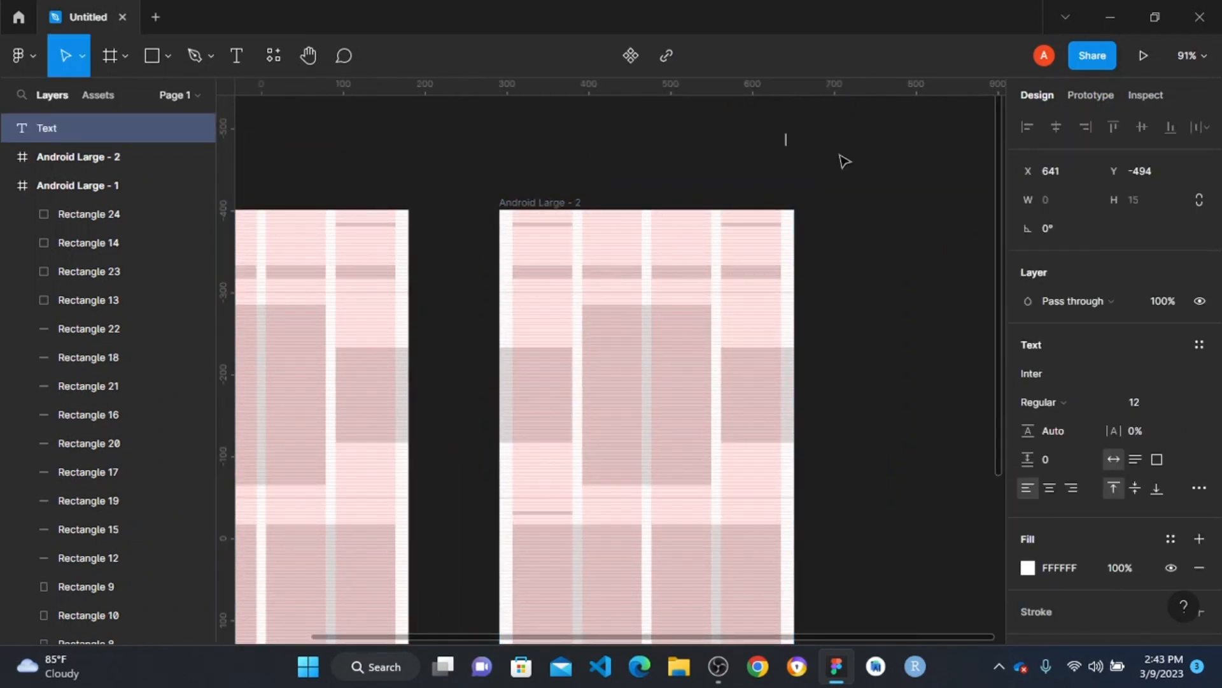
text(2:43)
key(Escape)
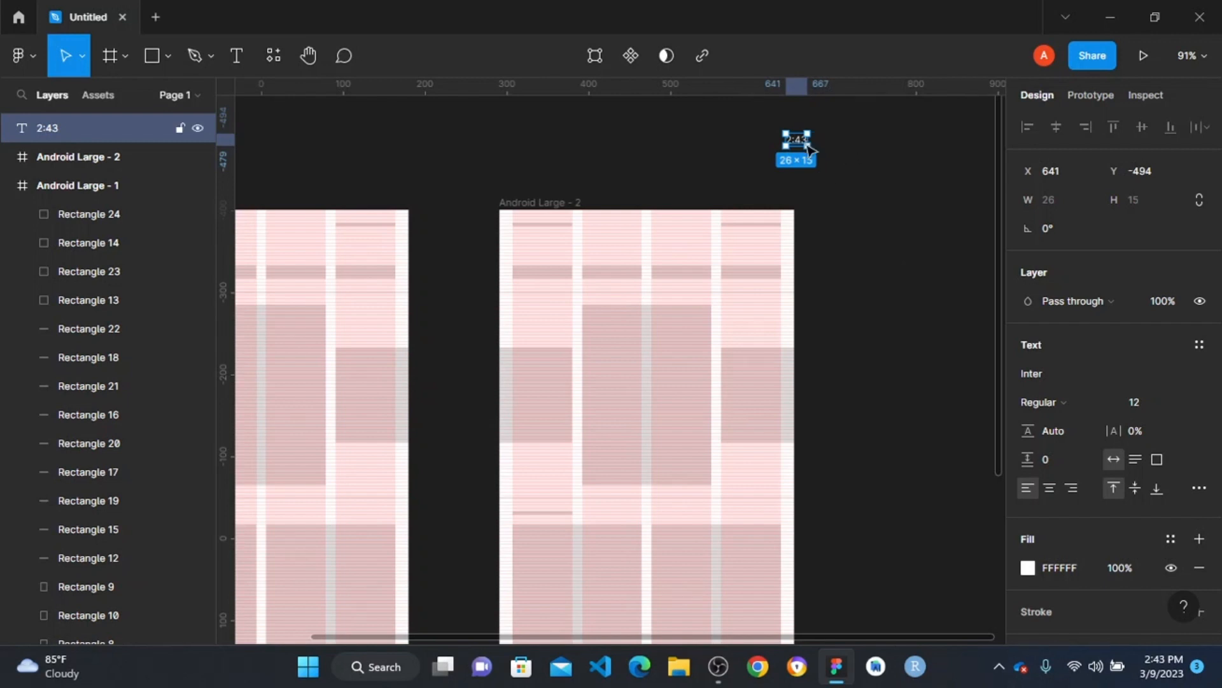
- Move the 2:43 text to X 696, Y -480 and wrap it in an auto layout frame
drag(801, 144, 847, 155)
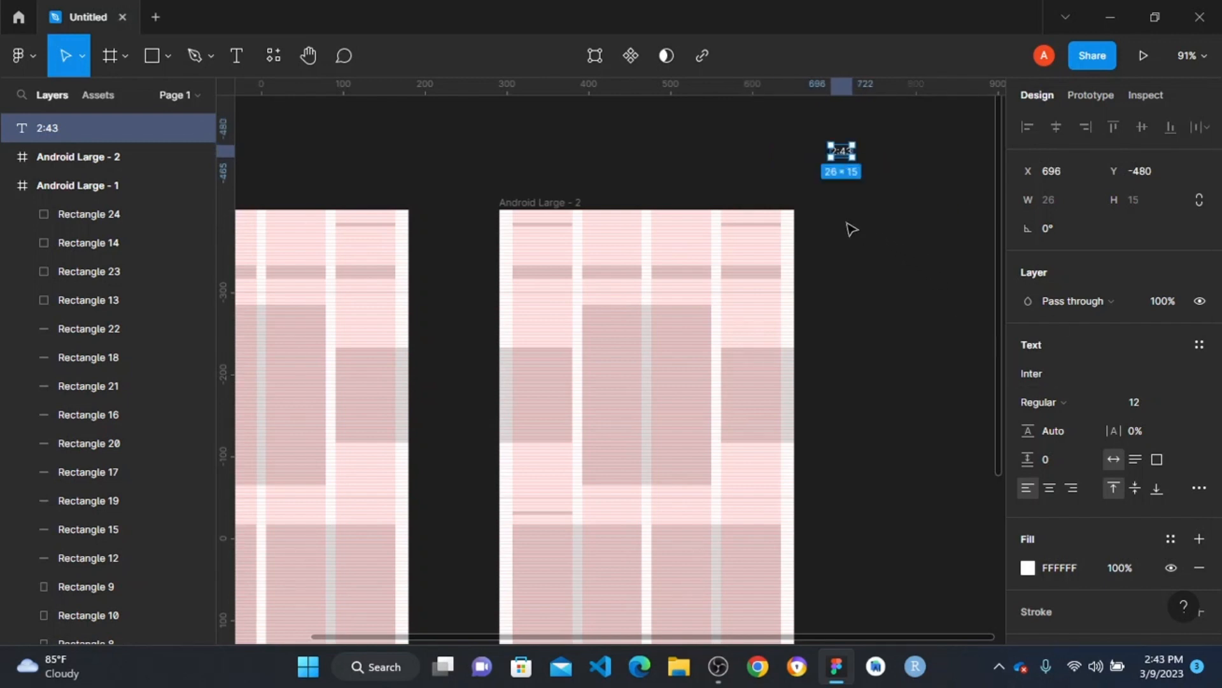
key(shift+a)
click(909, 164)
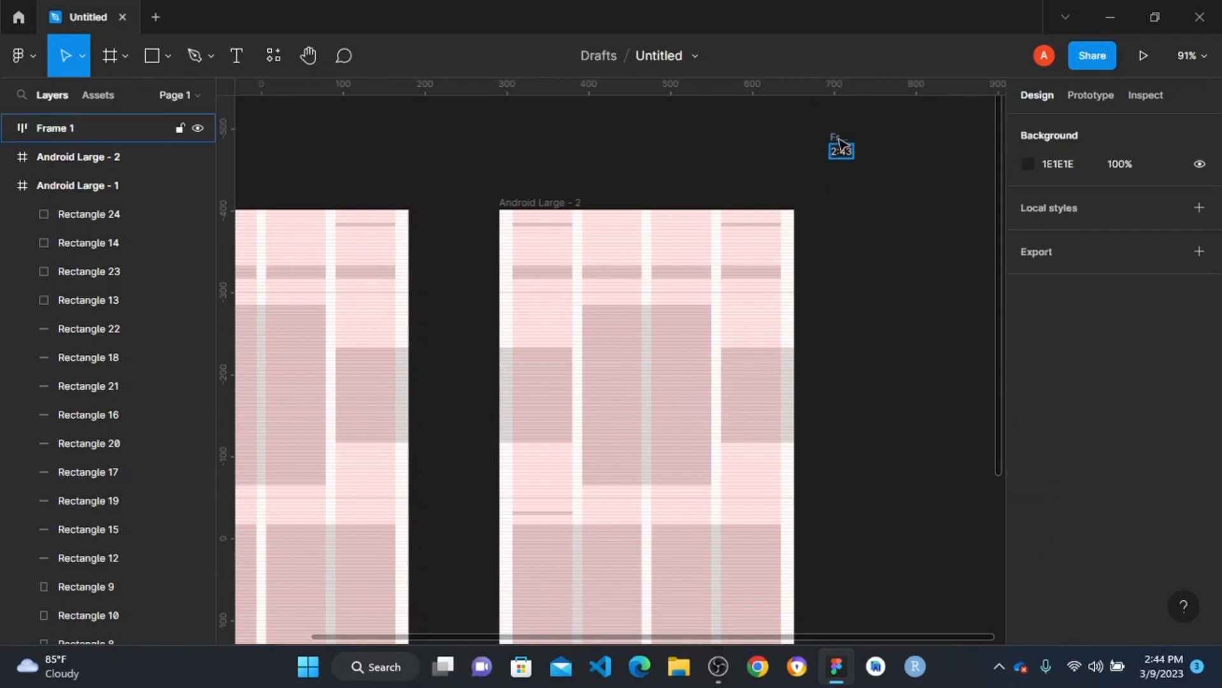
- Run the Iconify plugin and enter "sign" as the icon search term
scroll(841, 143, right, 3)
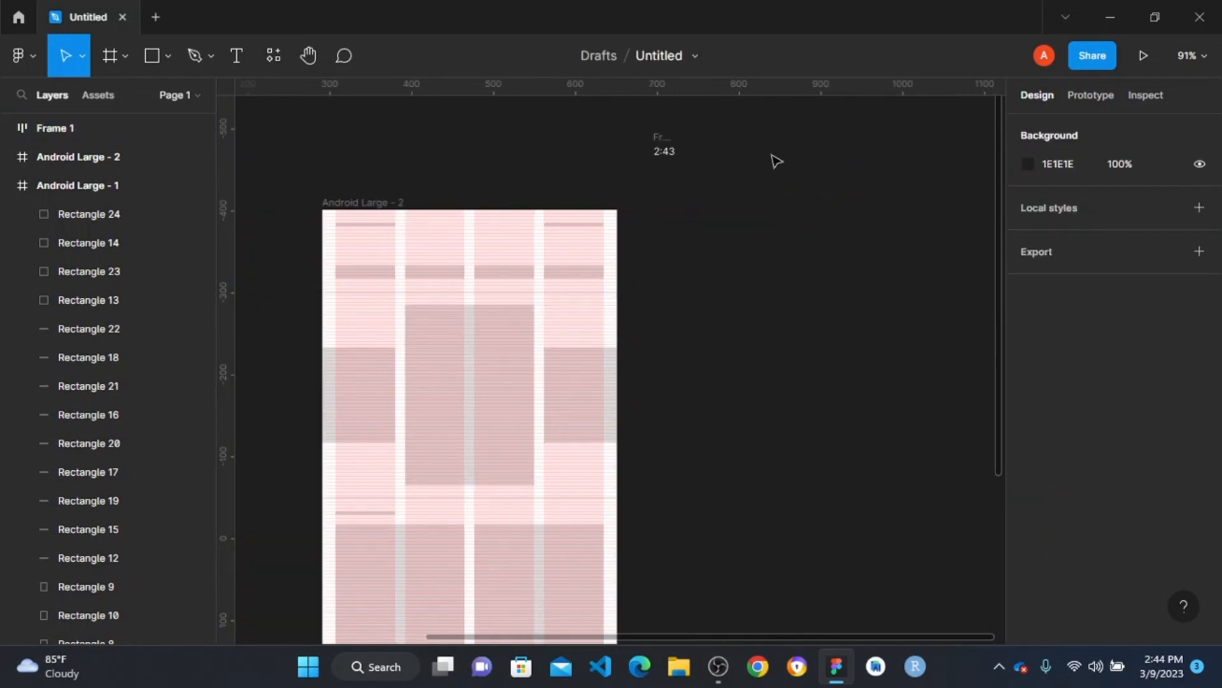
right_click(823, 147)
mouse_move(907, 292)
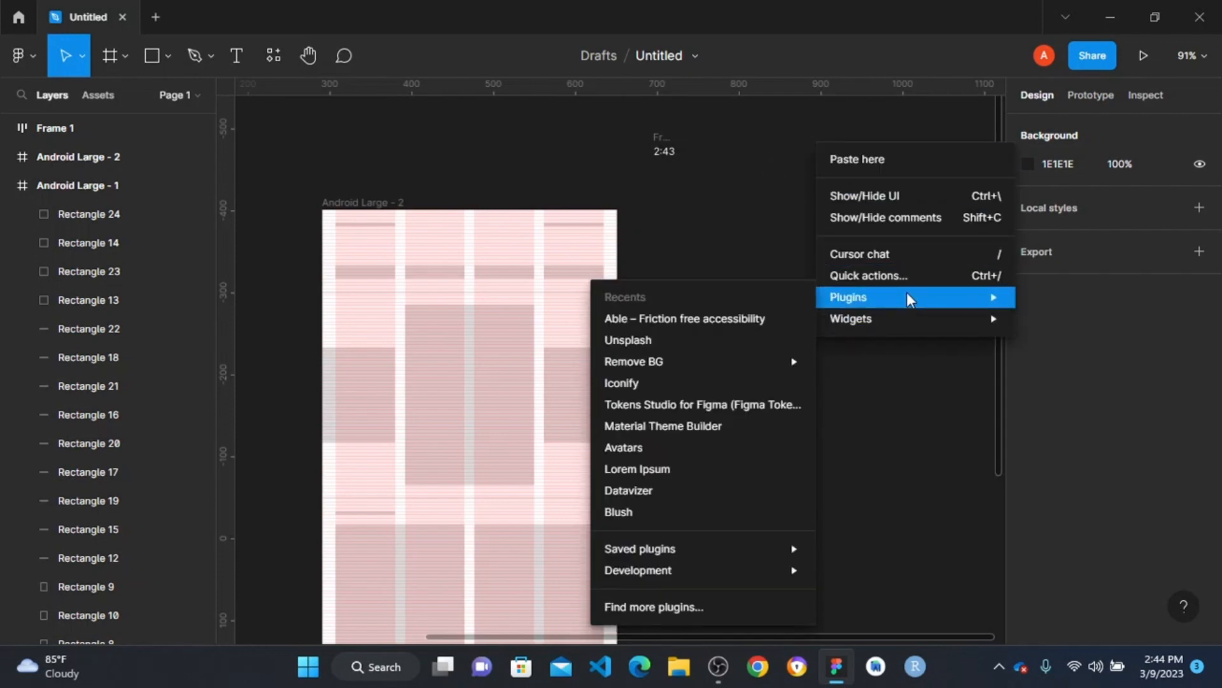
click(682, 383)
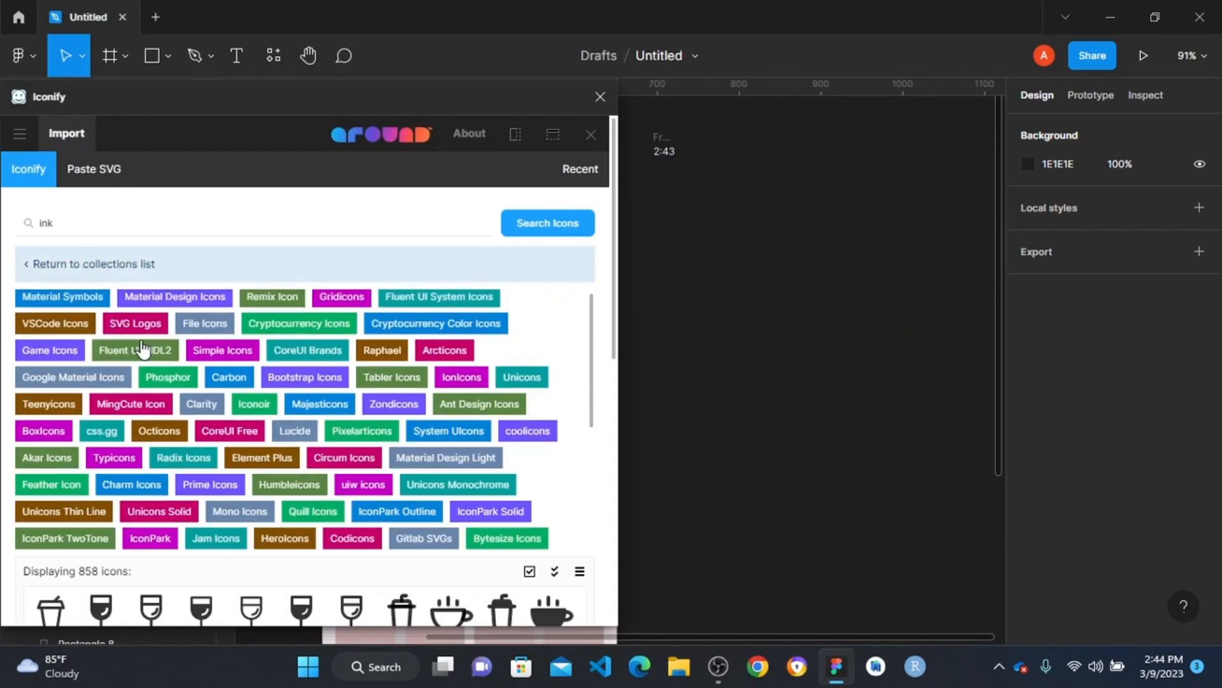
scroll(144, 350, down, 4)
click(121, 225)
key(ctrl+a)
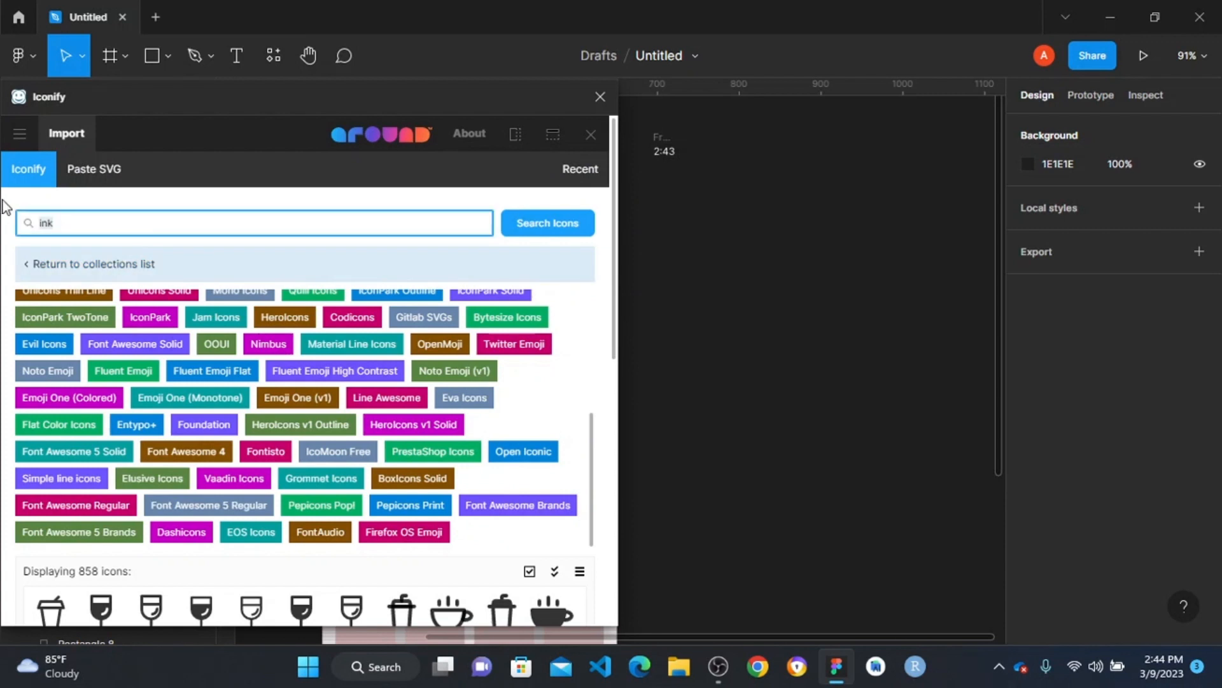
text(sign)
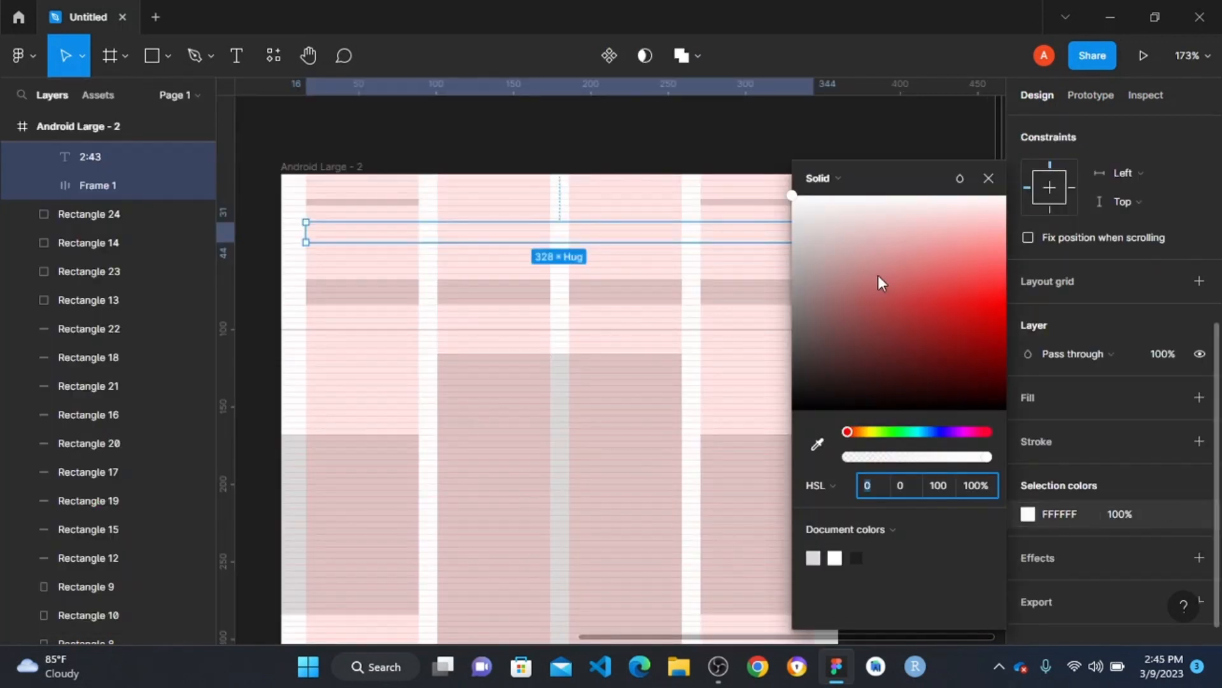
- Frame the 2:43 text and the status icons together and move the frame to Y 16 in Android Large - 2
drag(878, 276, 739, 467)
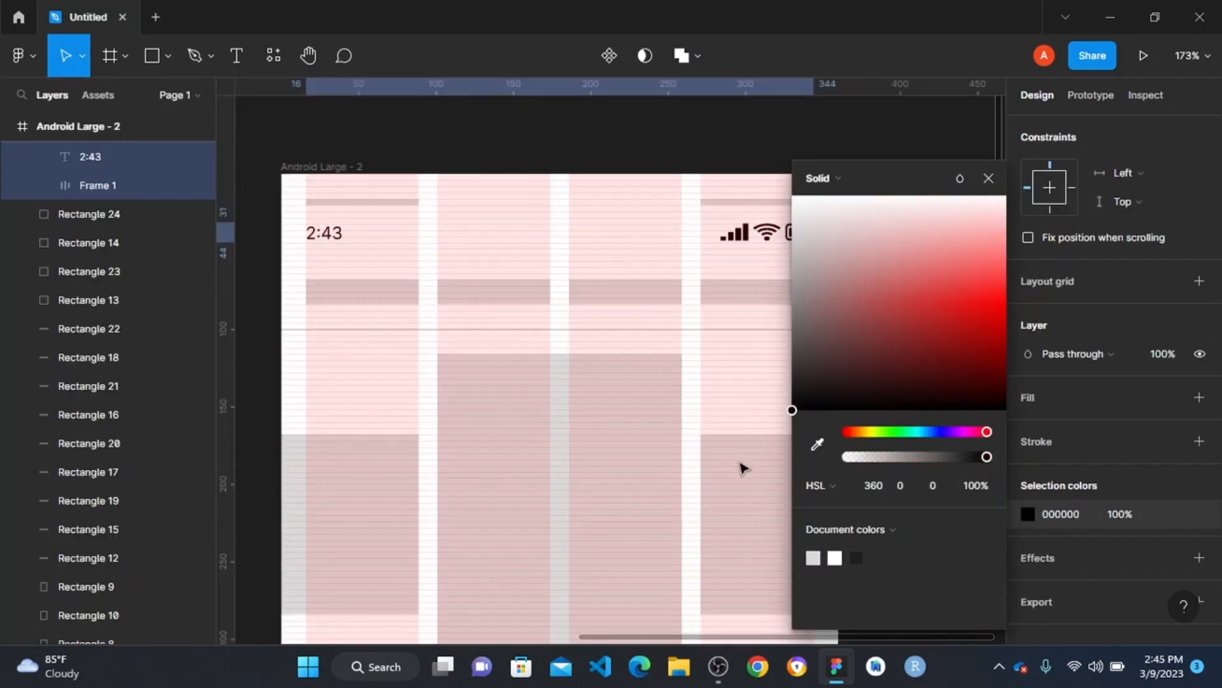
key(ctrl+alt+g)
drag(401, 227, 399, 210)
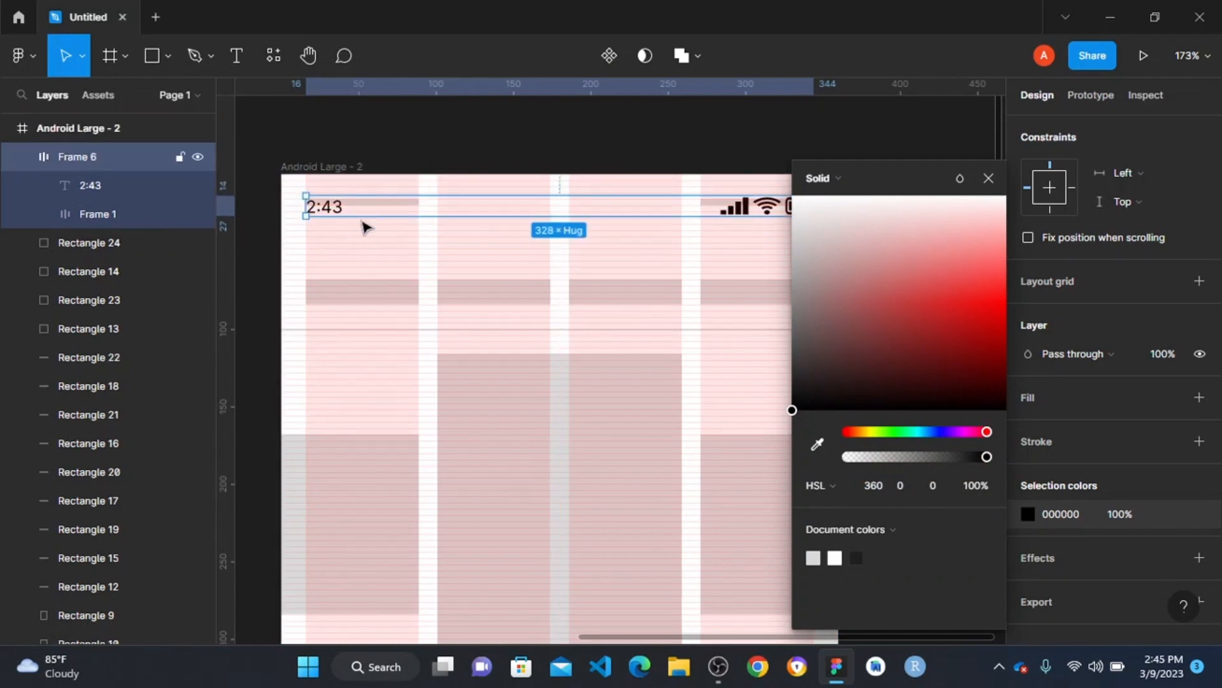
scroll(362, 224, up, 4)
scroll(376, 205, up, 1)
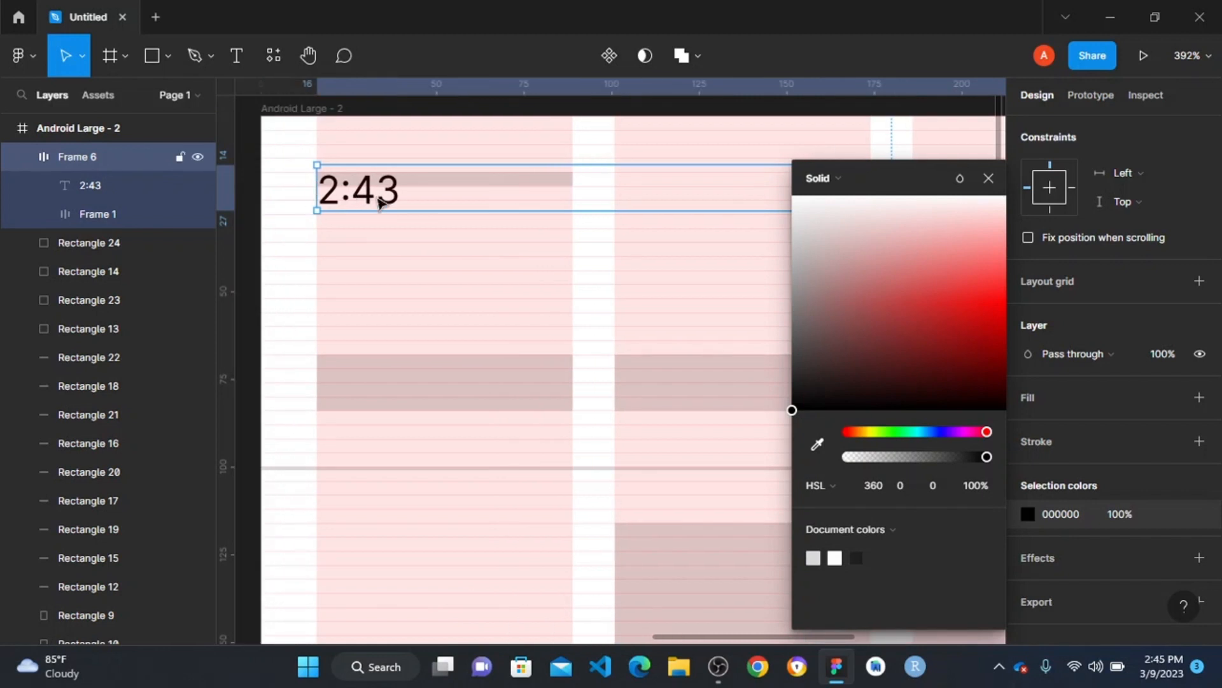
scroll(402, 247, down, 3)
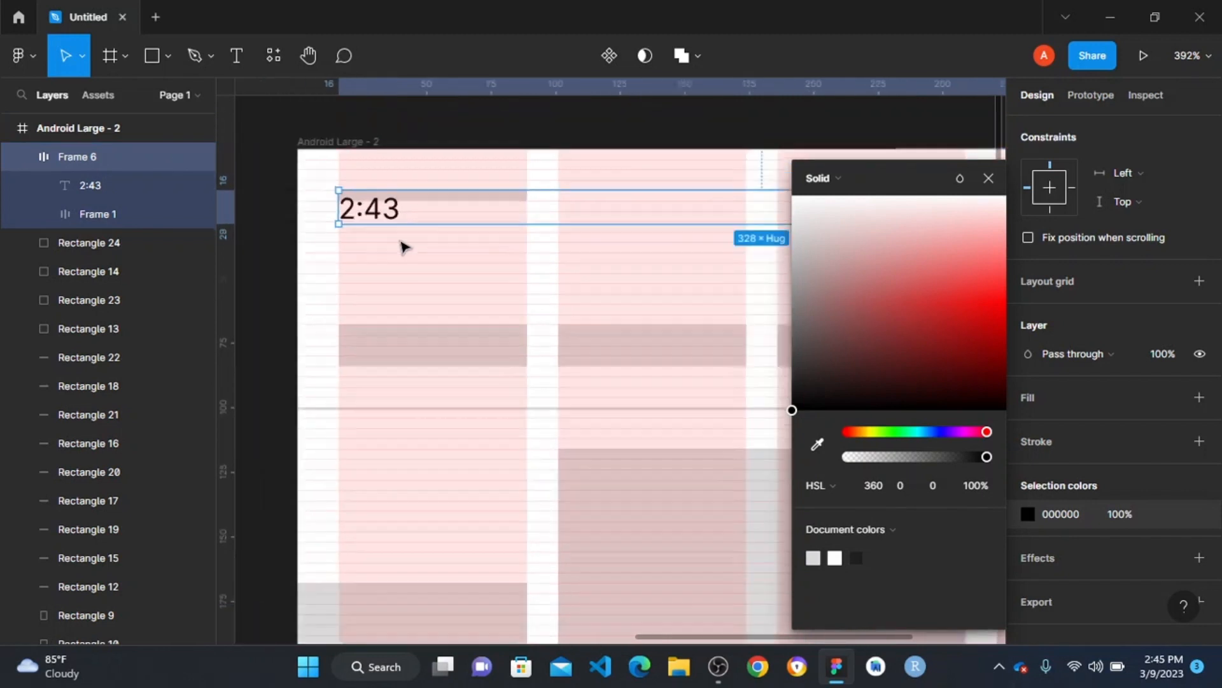
- Send the status bar frame to the back and delete the two grey placeholder rectangles overlapping the 2:43 text and status icons
right_click(540, 223)
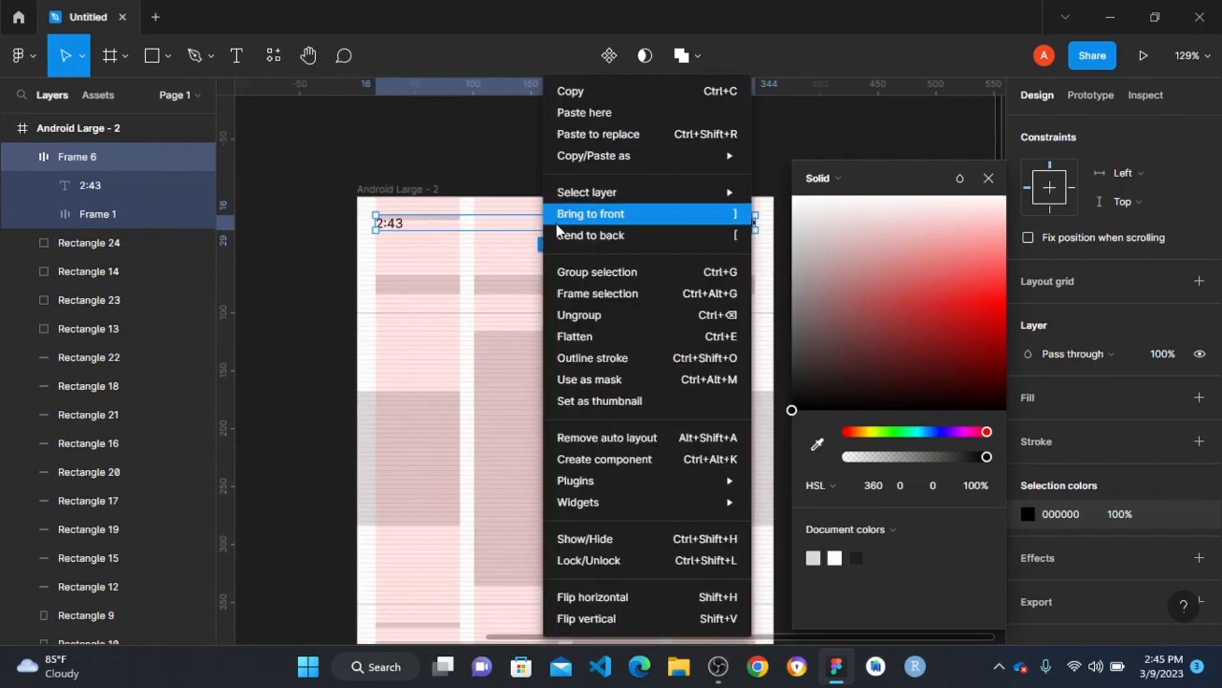
click(589, 235)
click(427, 218)
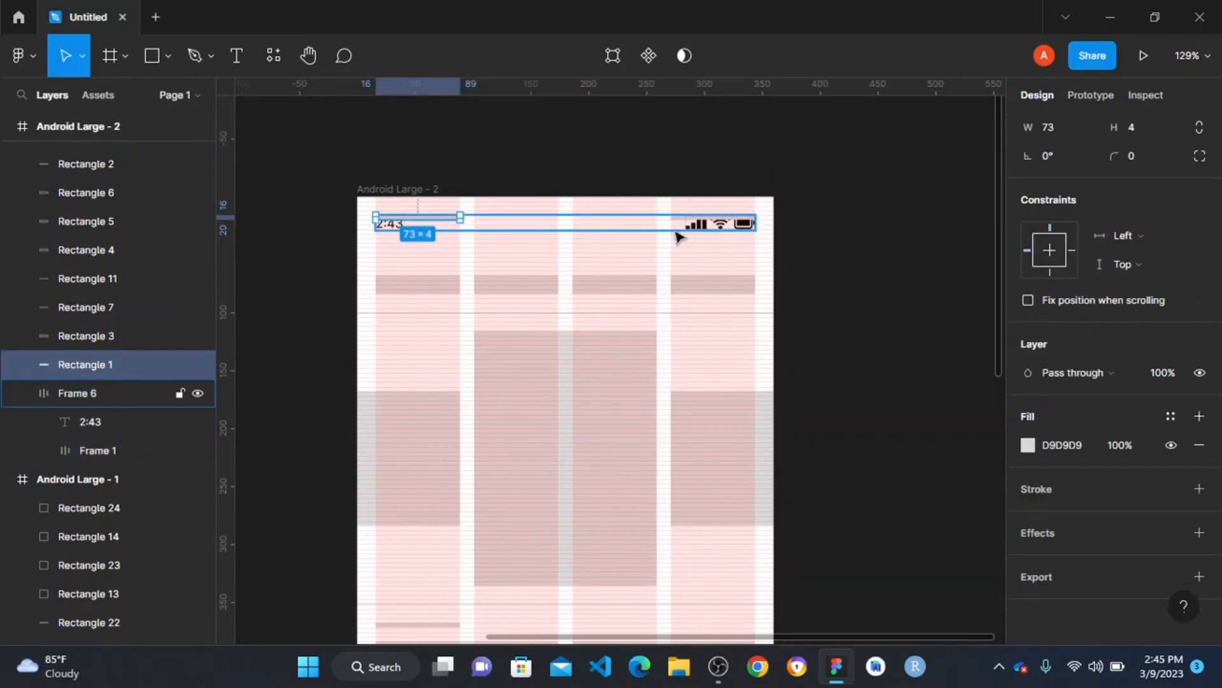
shift+click(699, 218)
key(Delete)
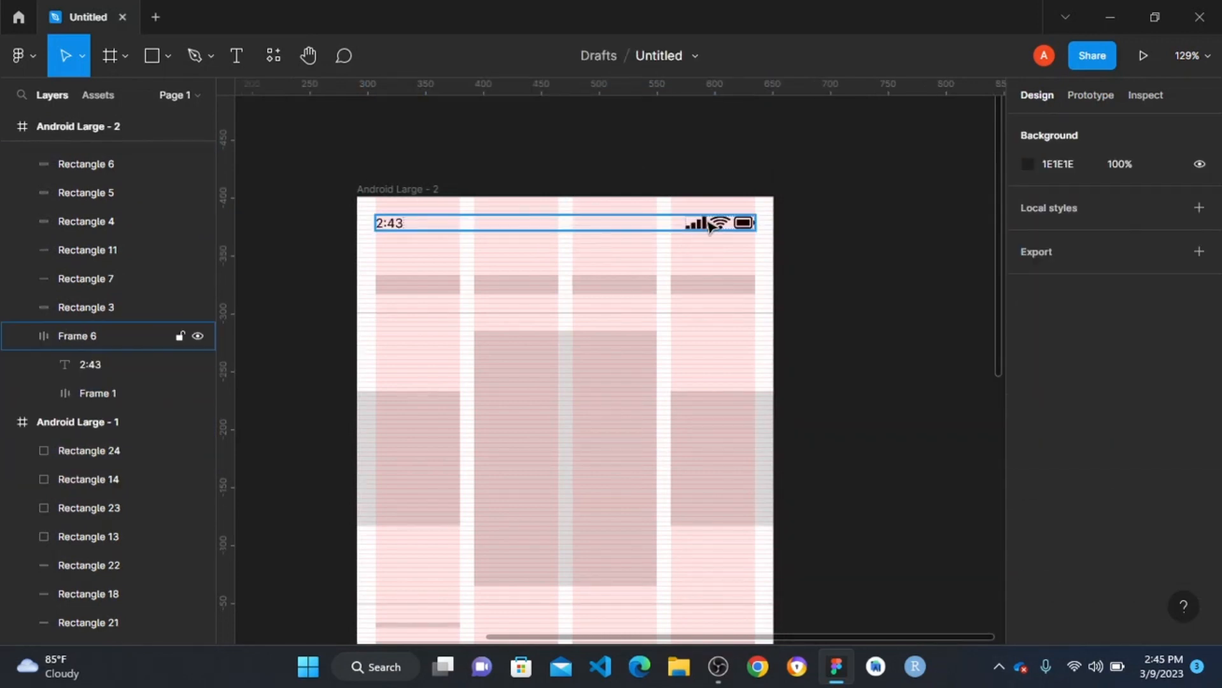
- Add the text "All" on the empty canvas beside the Android Large - 2 frame and set its font size to 12
scroll(442, 322, down, 3)
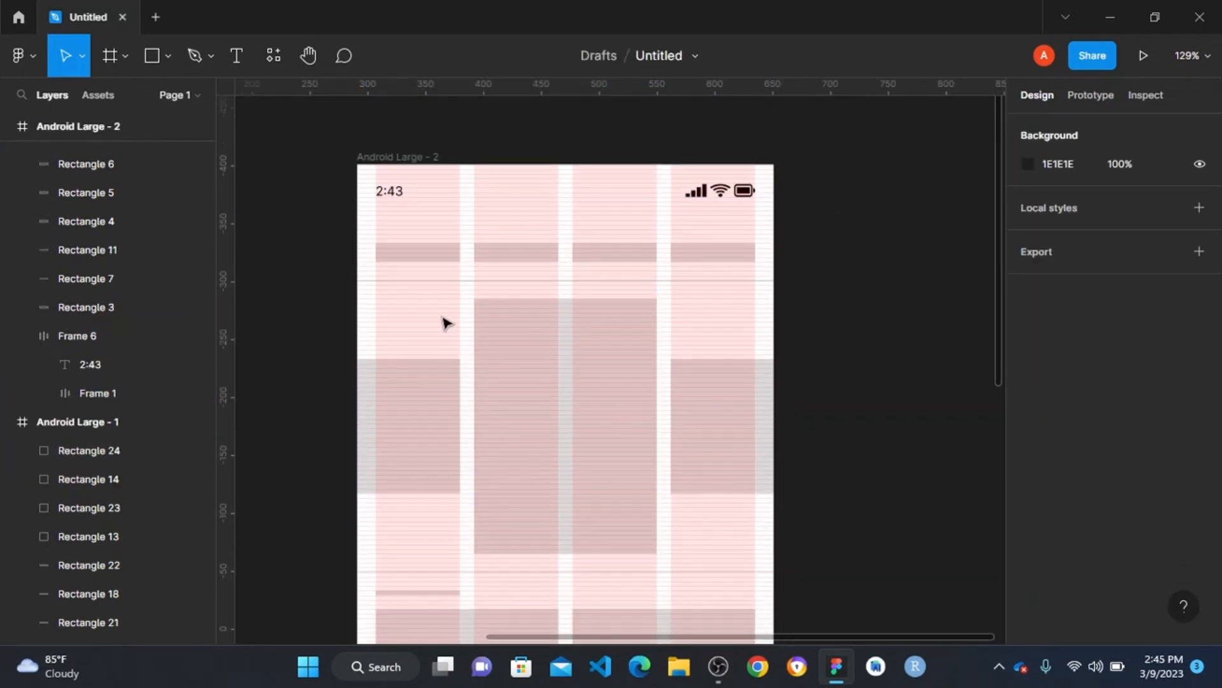
scroll(446, 320, down, 2)
scroll(390, 251, up, 4)
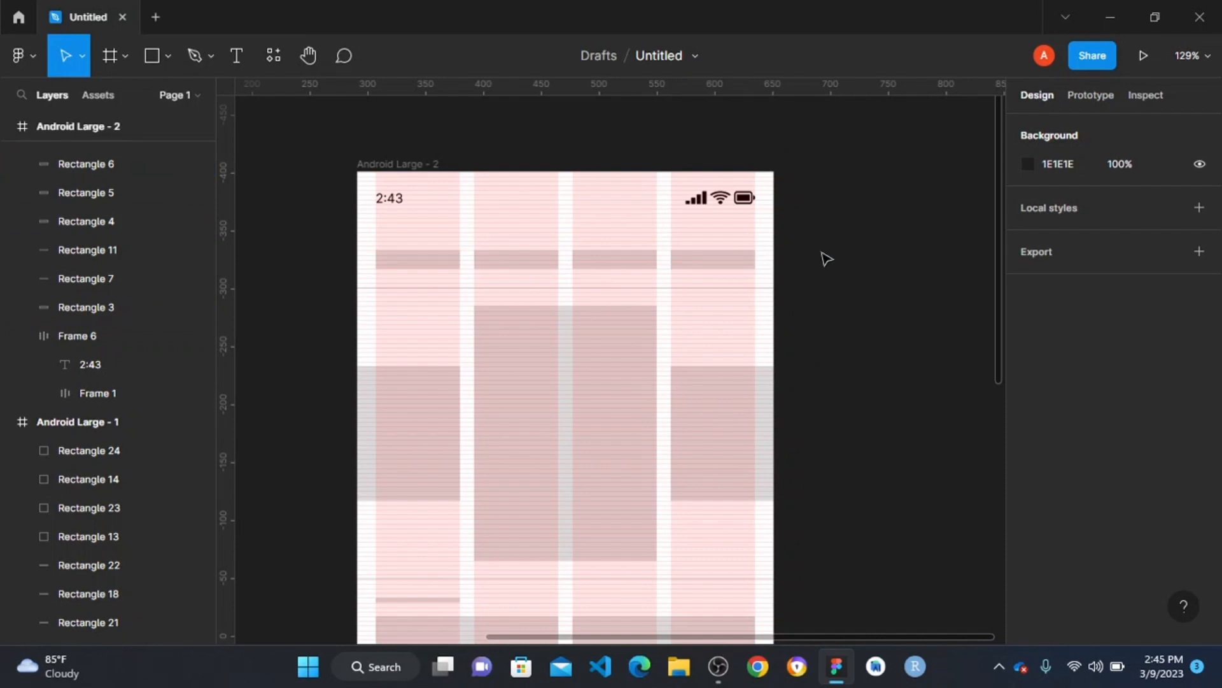
key(t)
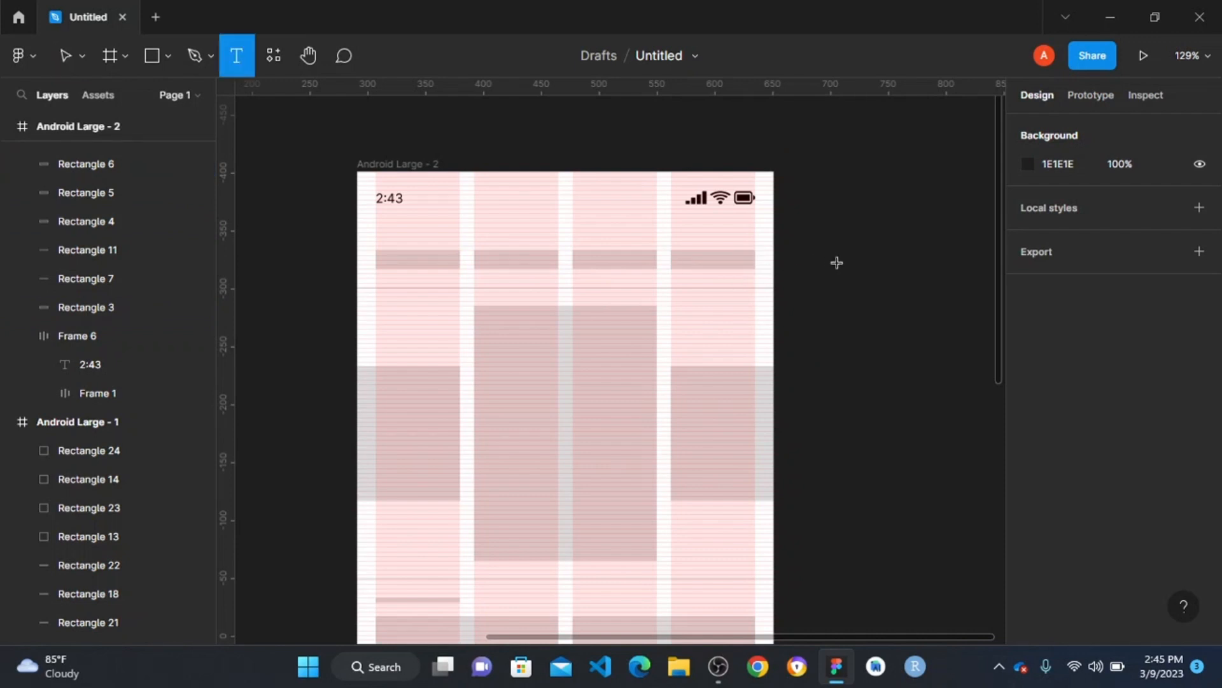
click(836, 263)
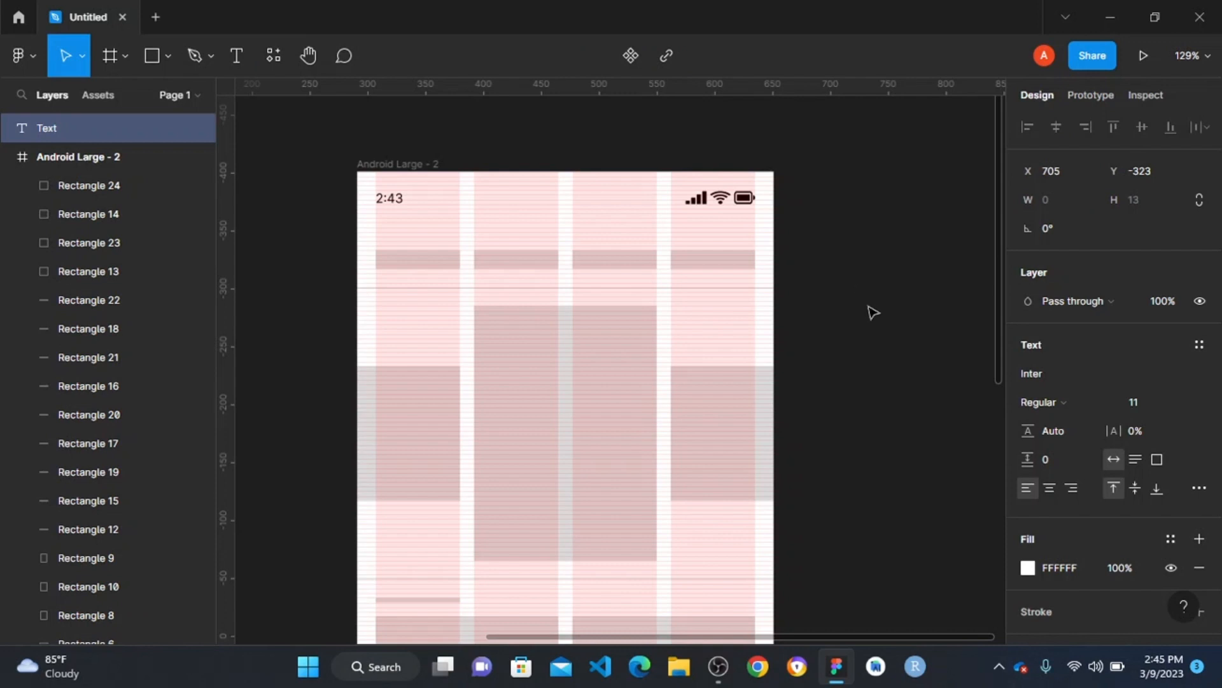
text(All)
key(Escape)
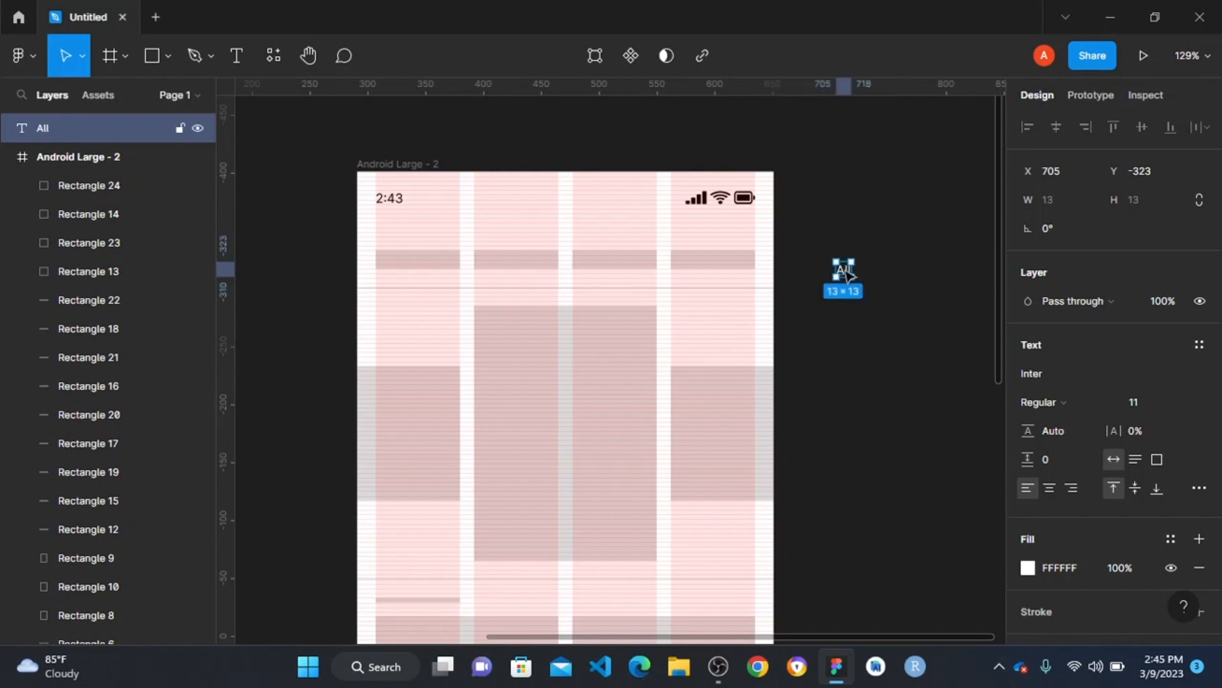
click(1184, 404)
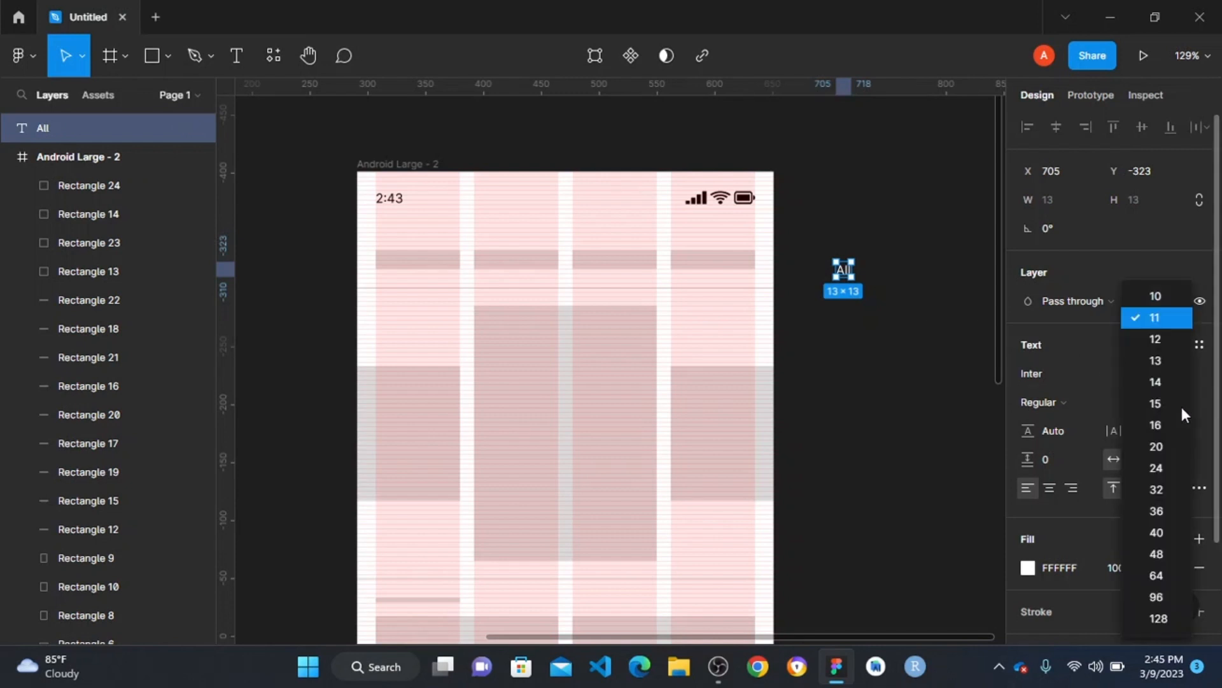
click(1169, 346)
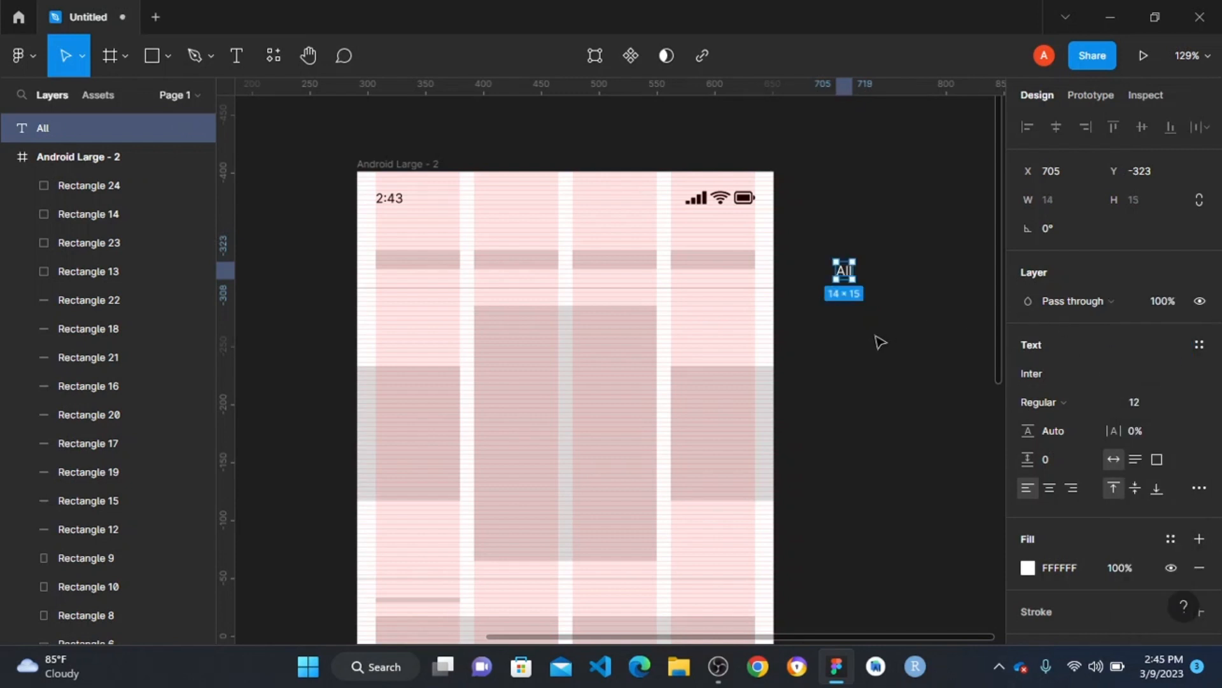
- Wrap the All text in a centred auto layout frame with horizontal padding 16, vertical padding 12, corner radius 8 and a white fill
click(869, 299)
click(845, 270)
key(shift+a)
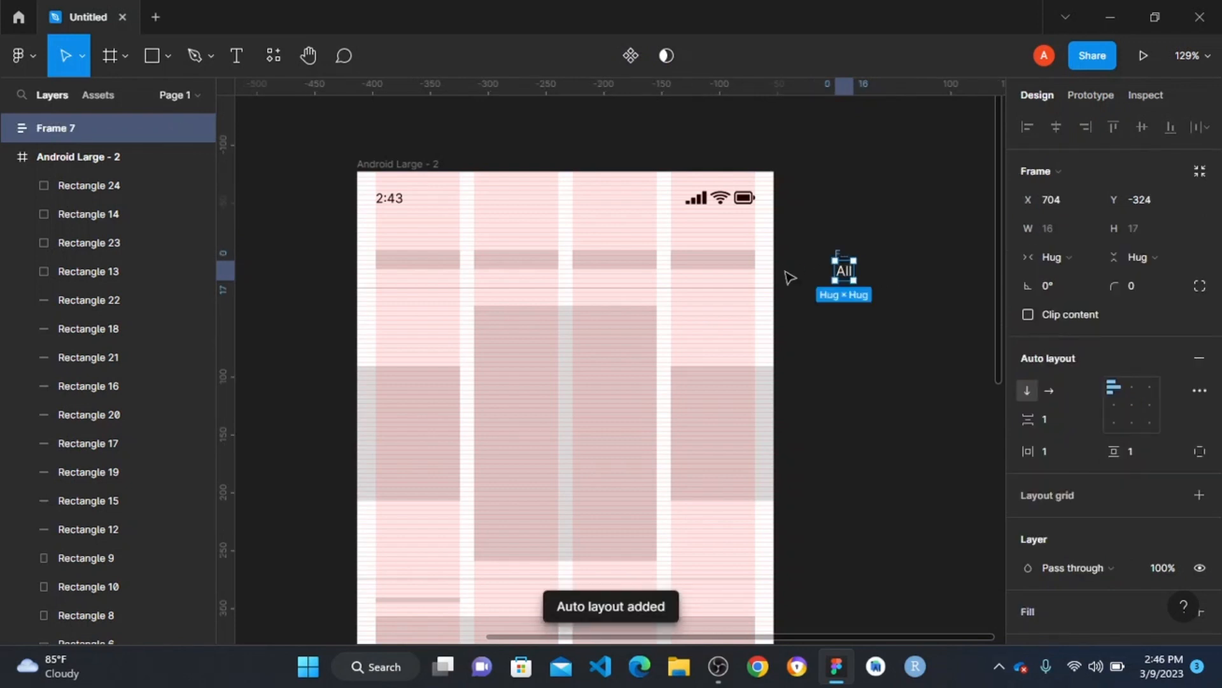
click(912, 303)
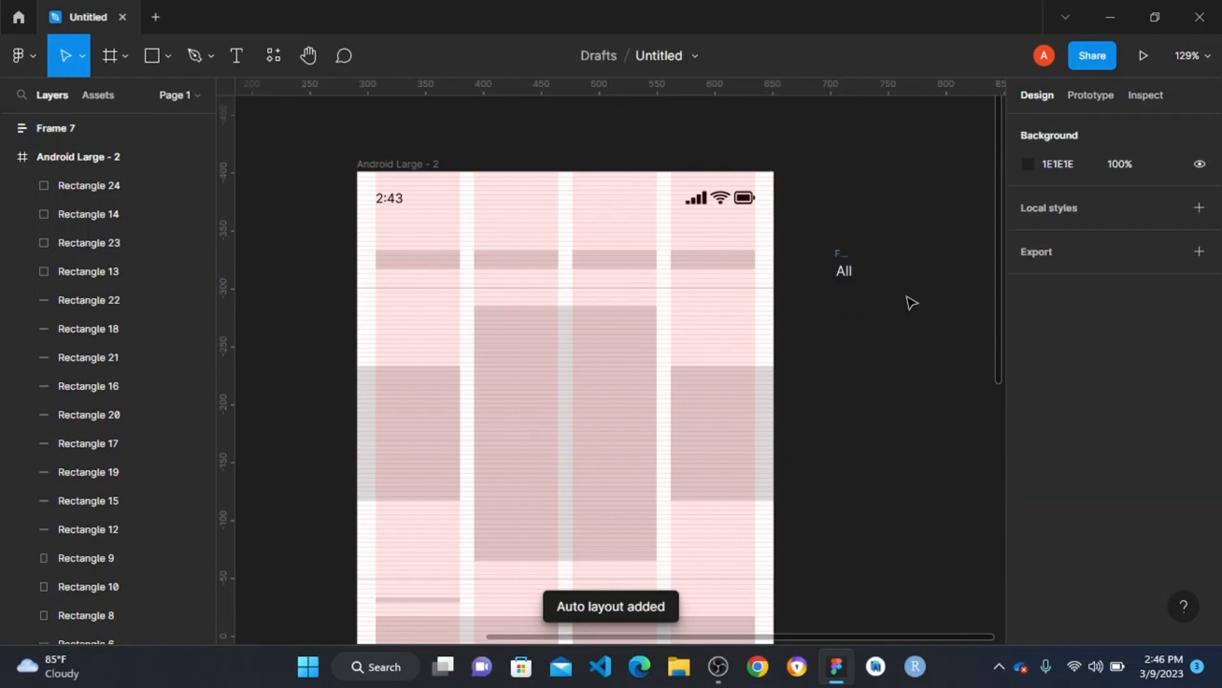
click(845, 258)
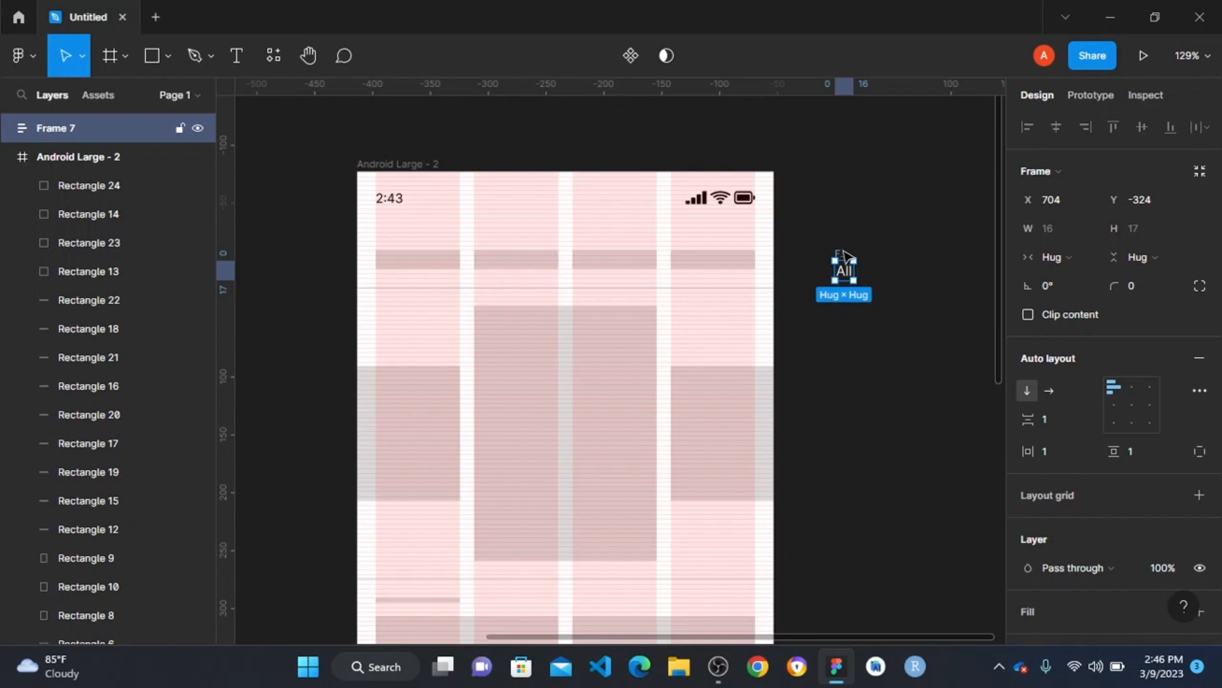
click(914, 265)
click(843, 253)
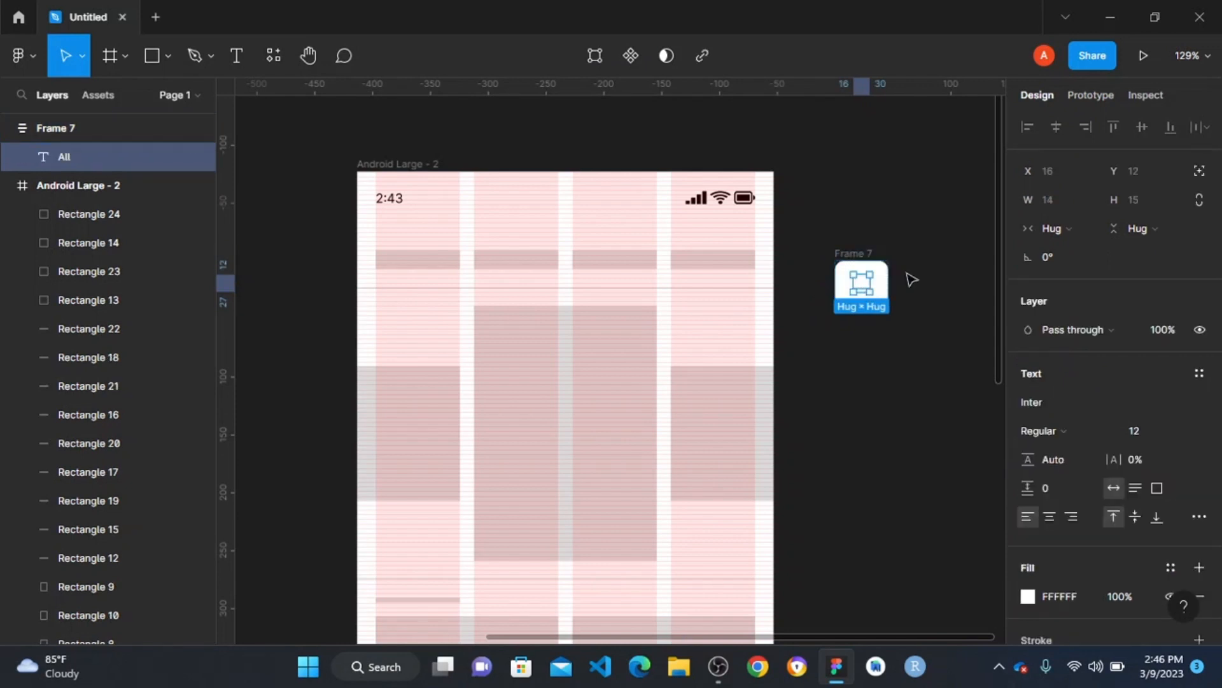
click(908, 274)
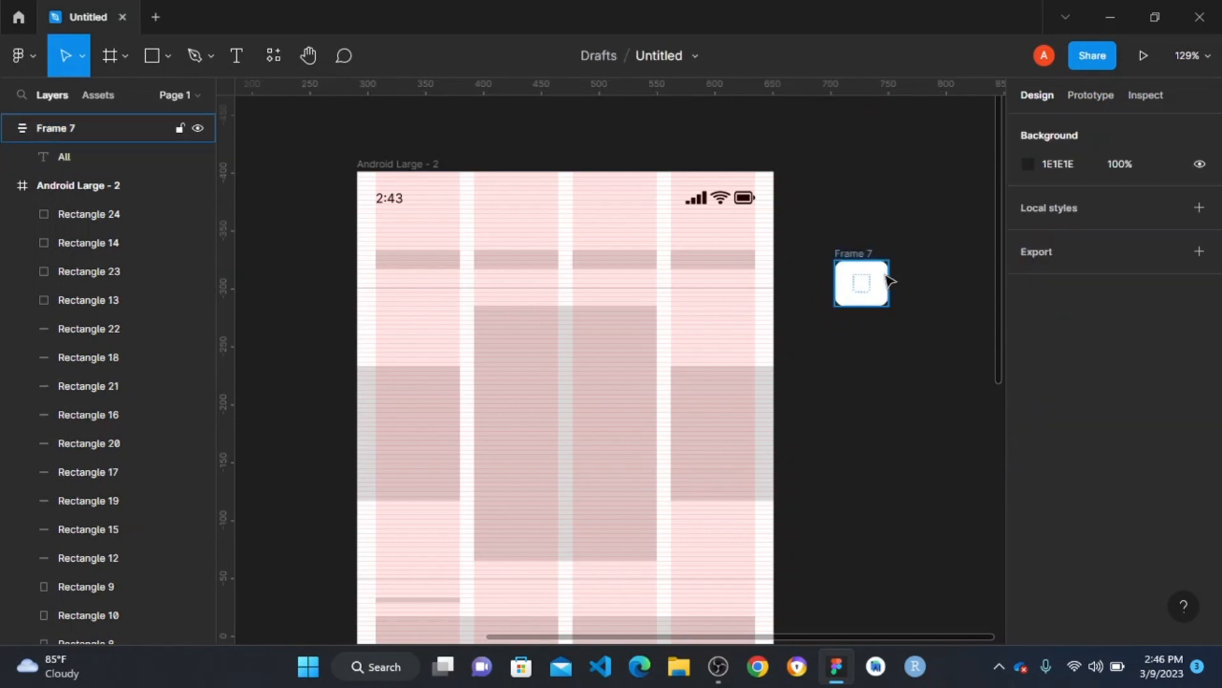
- Change the shared selection colour of the All button frame and its text to black, 000000
click(885, 275)
scroll(1115, 525, down, 5)
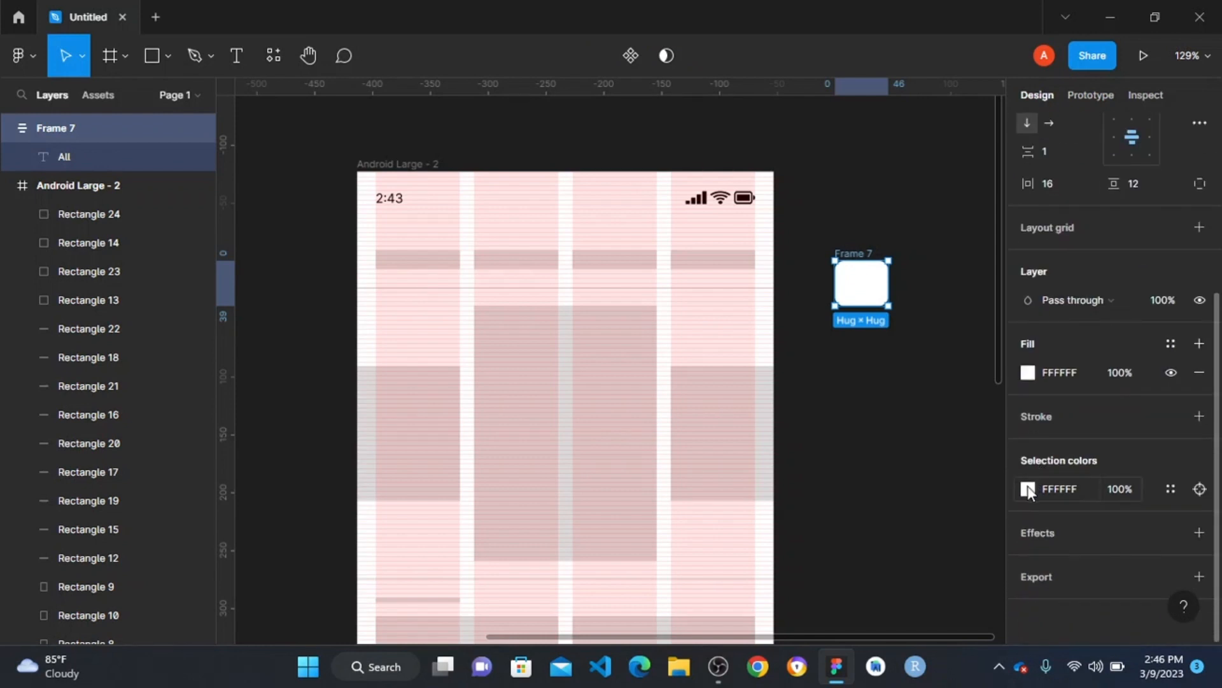
click(1028, 488)
drag(879, 267, 783, 455)
click(830, 123)
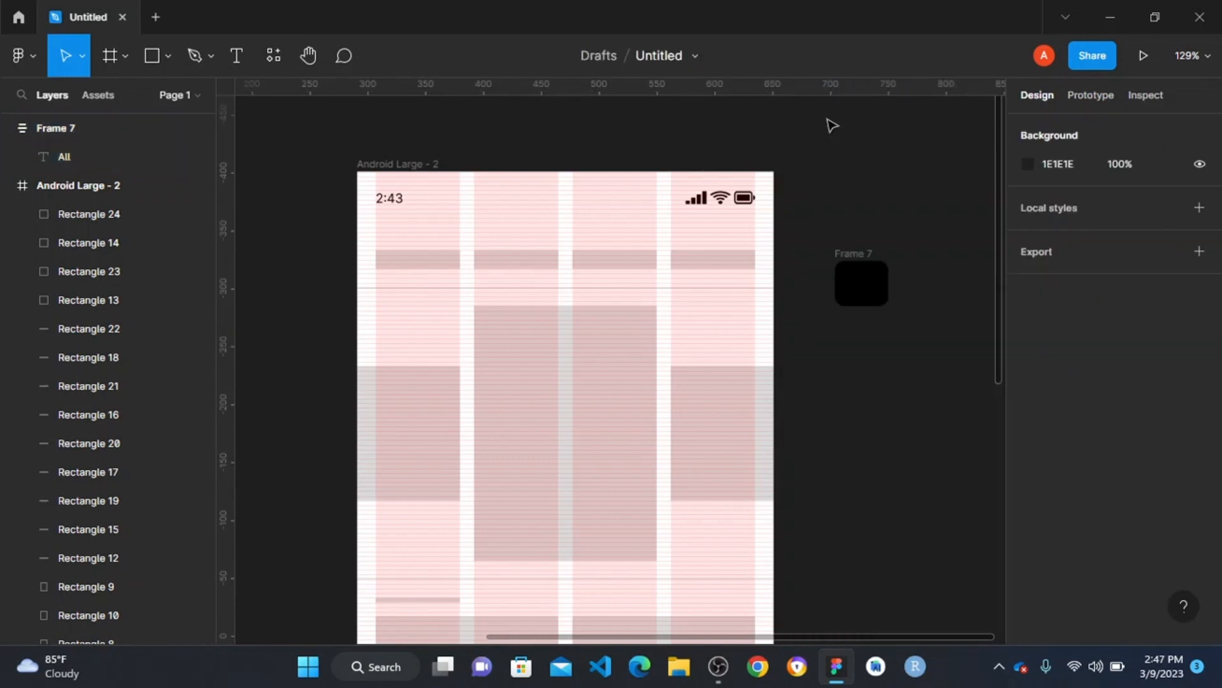
- Set the fill of the All text inside the black button to white, FFFFFF
click(847, 286)
double_click(862, 283)
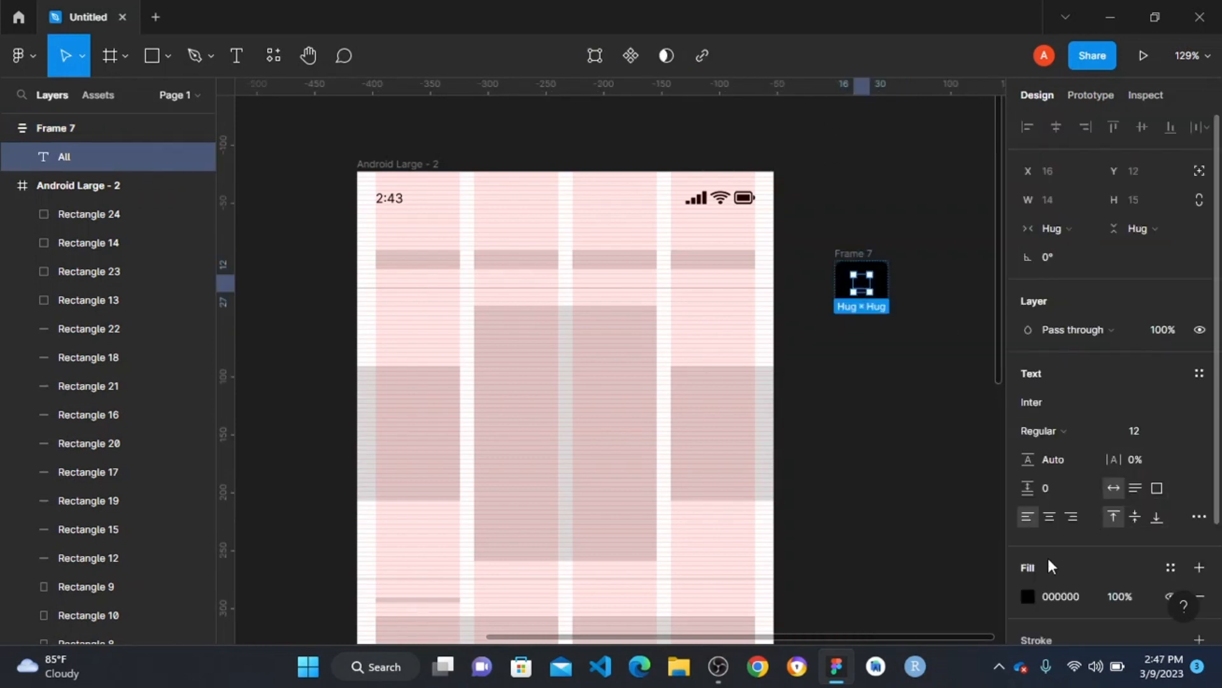
click(1028, 597)
drag(918, 377, 760, 155)
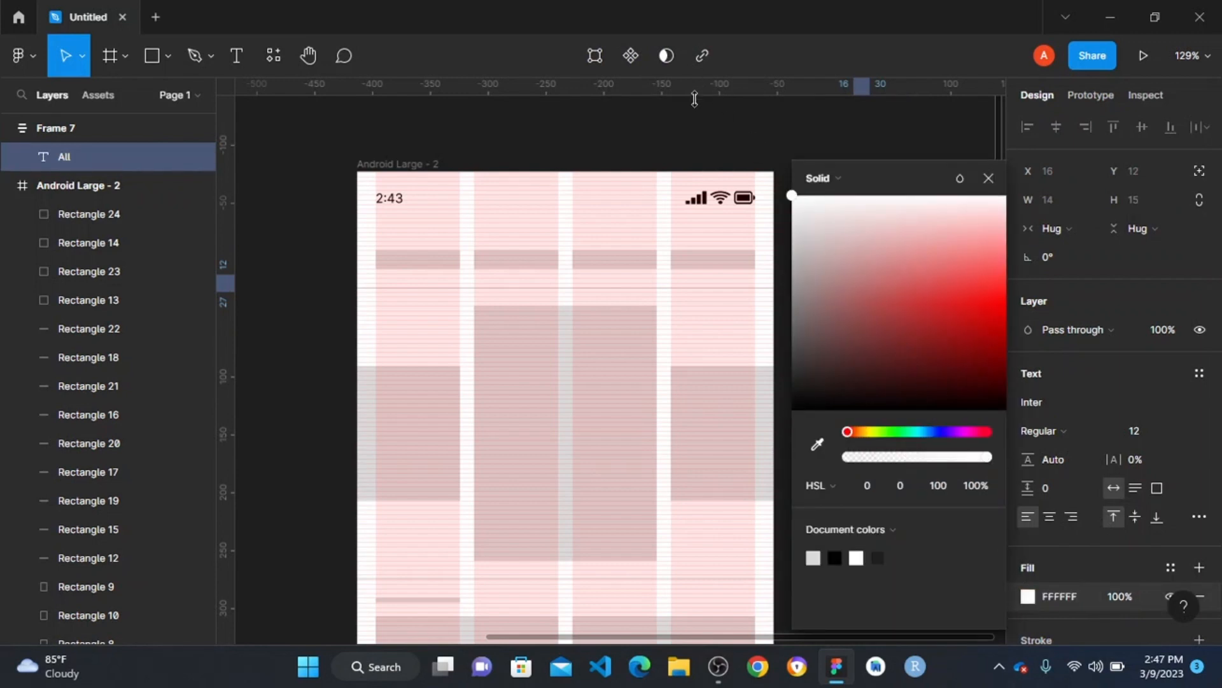
click(709, 139)
- Wrap the finished All button in an outer auto layout frame
click(860, 260)
scroll(898, 255, right, 5)
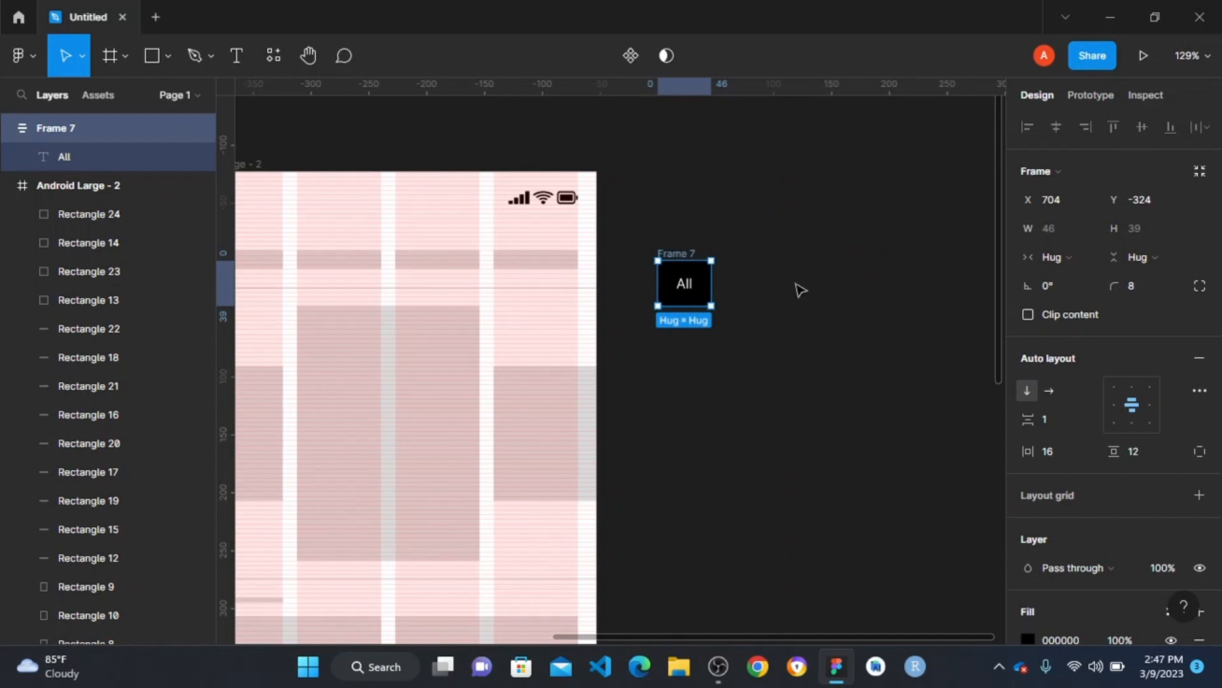
key(shift+a)
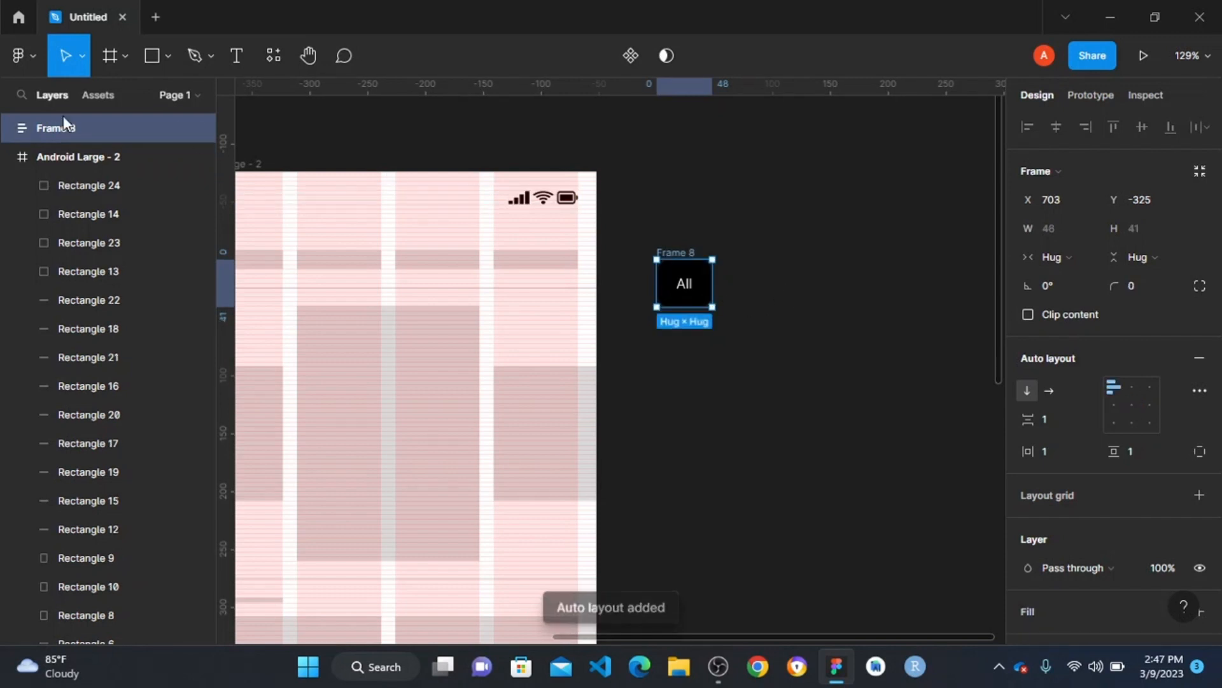
- Duplicate the inner All button three times inside the outer auto layout frame
click(9, 128)
click(78, 152)
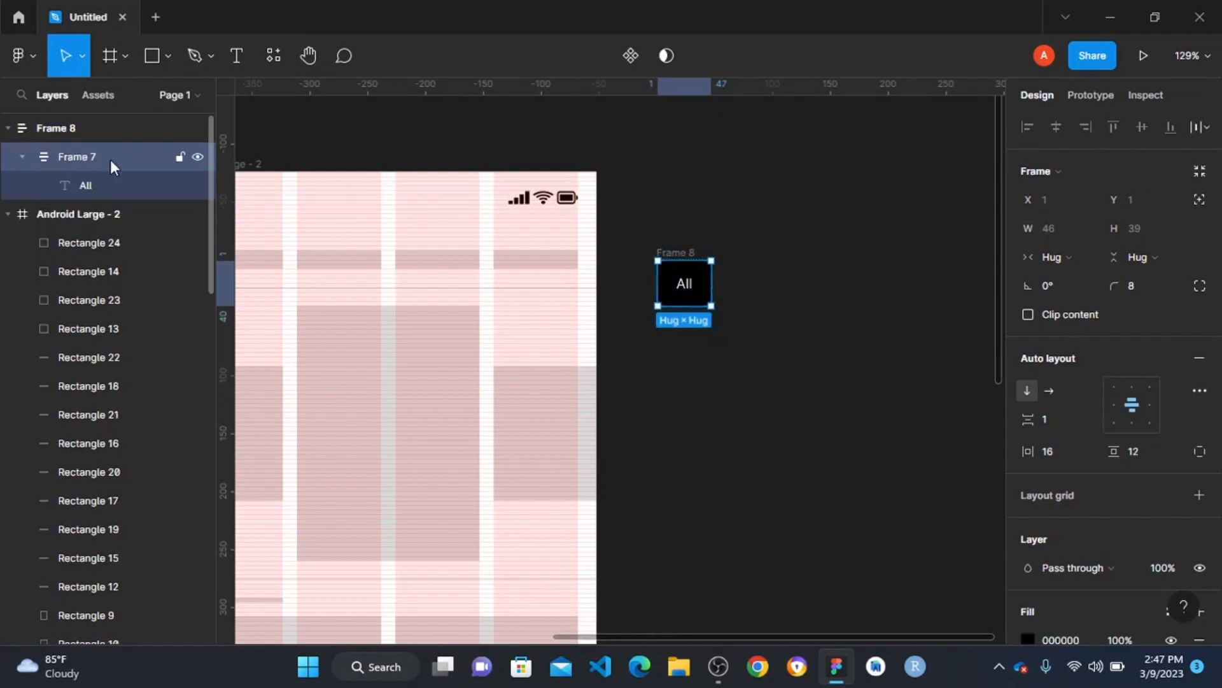
key(ctrl+d)
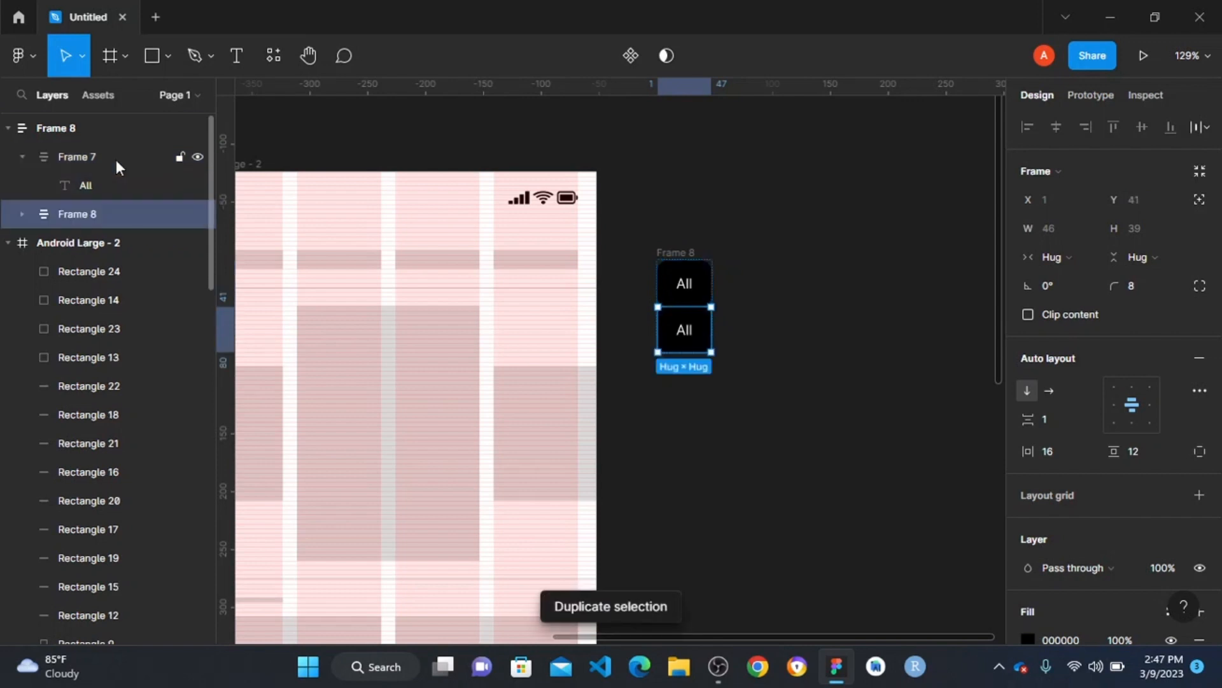
key(ctrl+d)
key(ctrl+d)
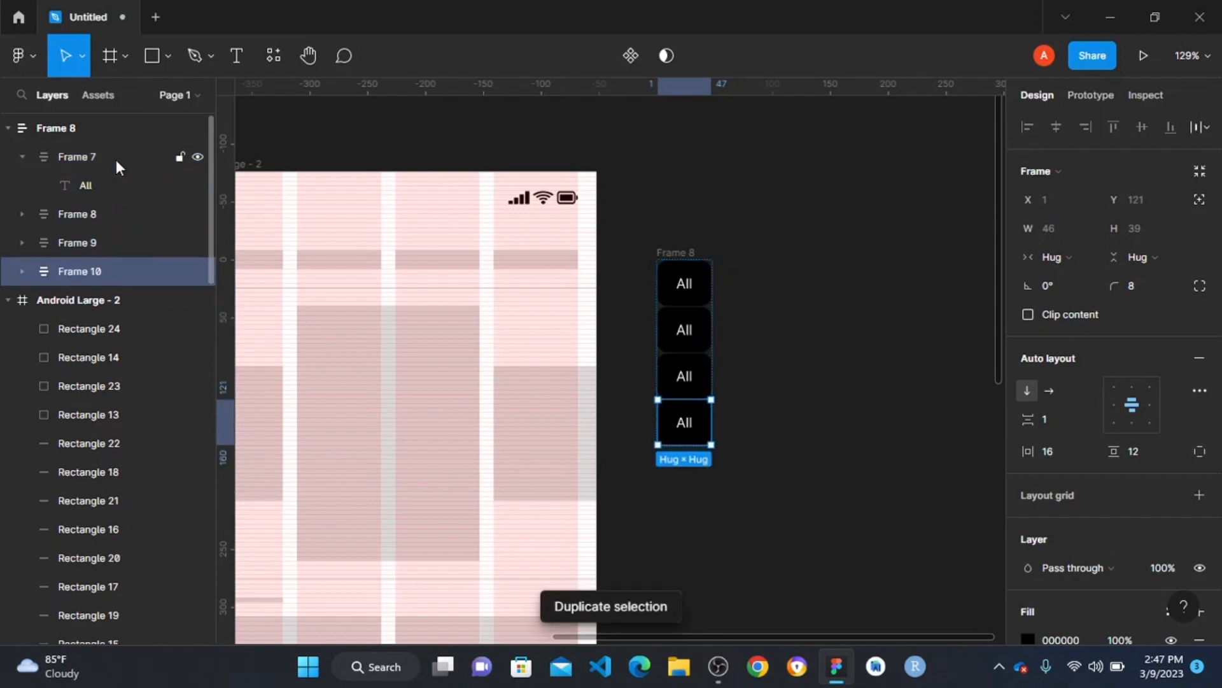
click(663, 160)
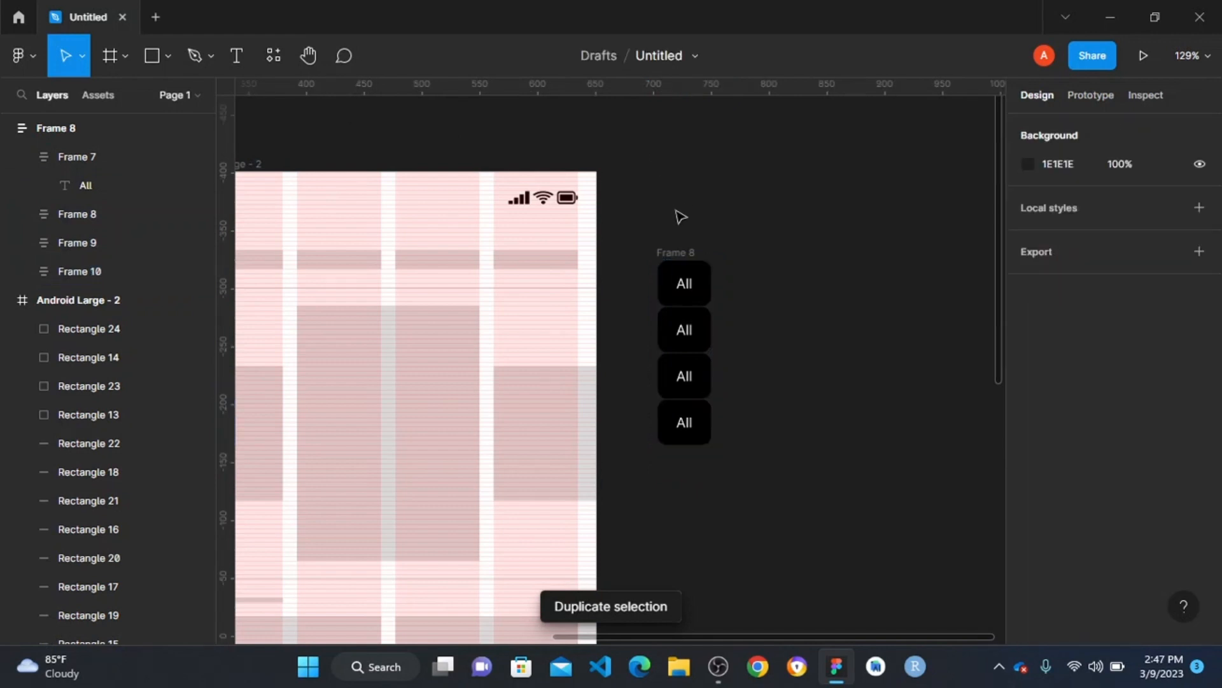
- Switch the outer frame's auto layout direction to horizontal and set the spacing between the four buttons to 4
click(675, 252)
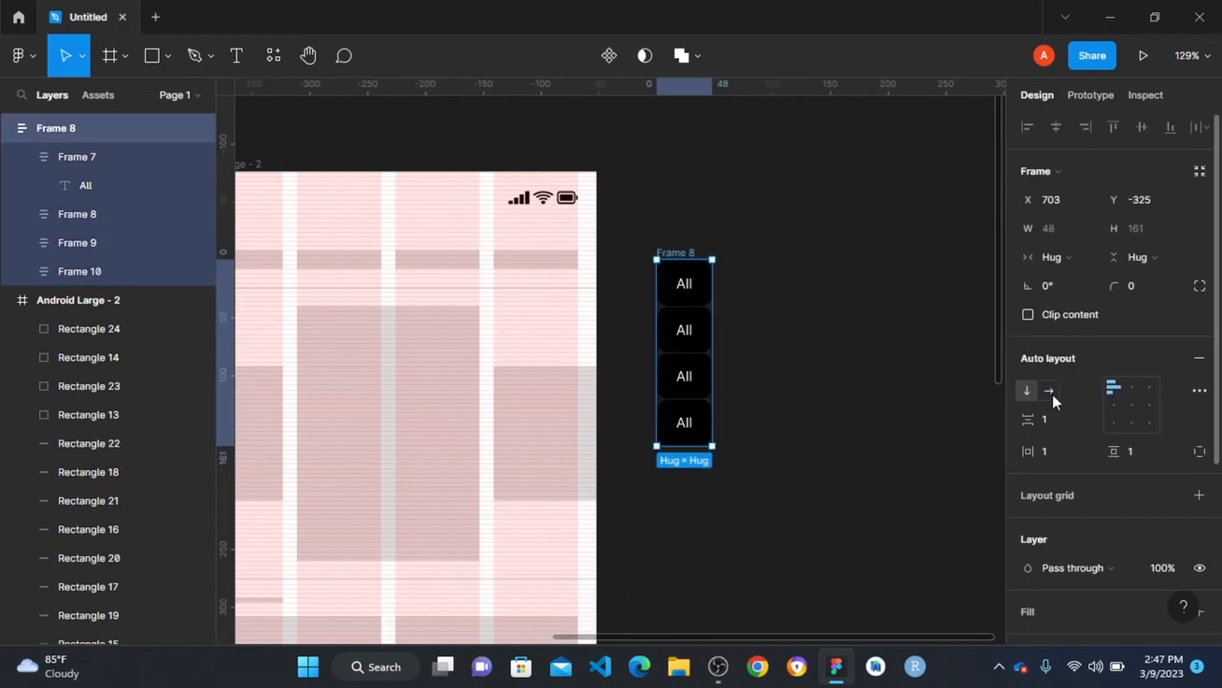
click(1053, 394)
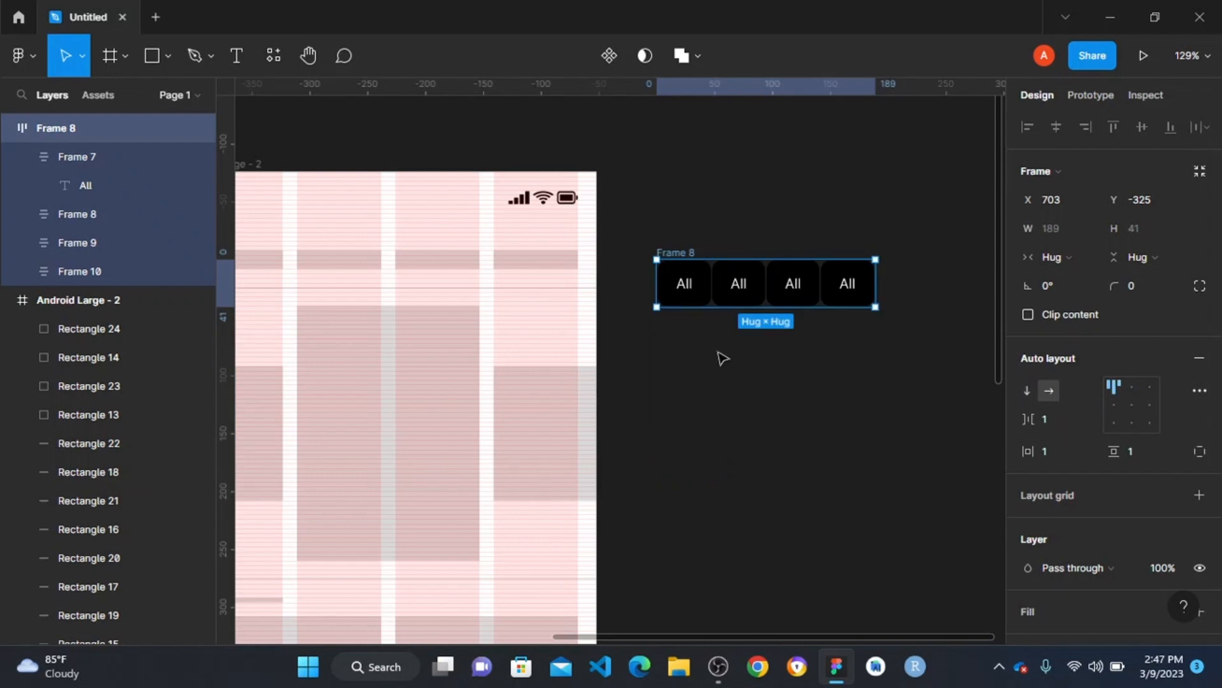
click(695, 229)
click(663, 265)
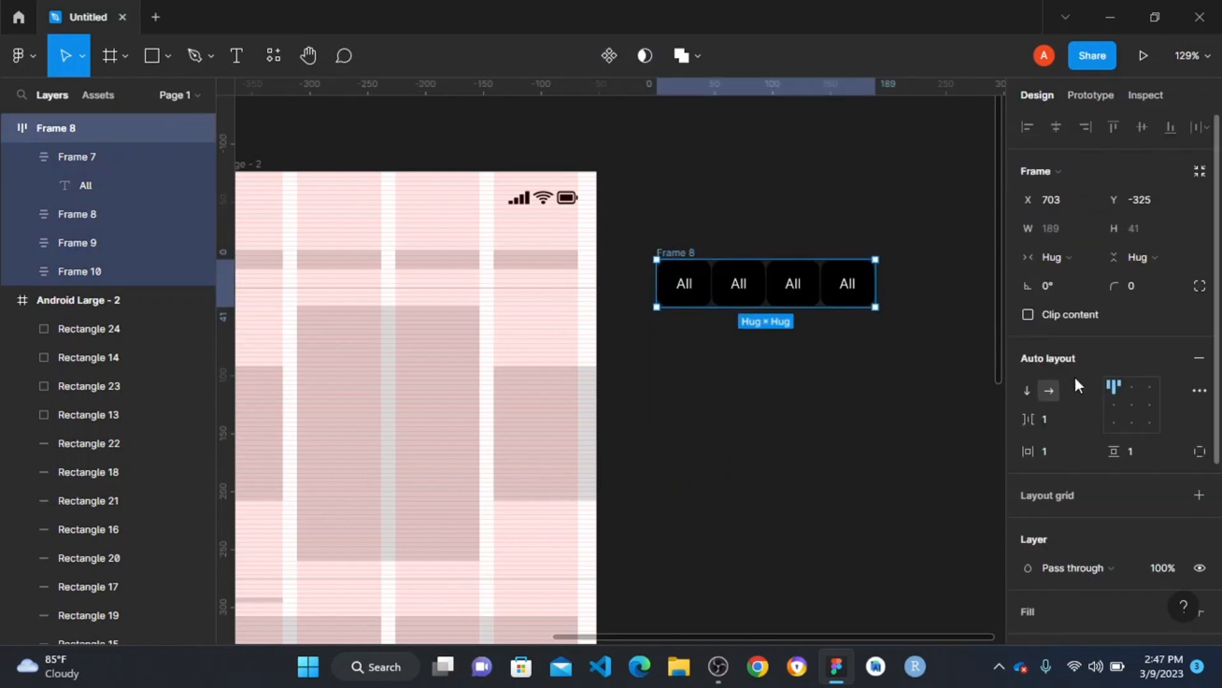
click(1054, 419)
text(4)
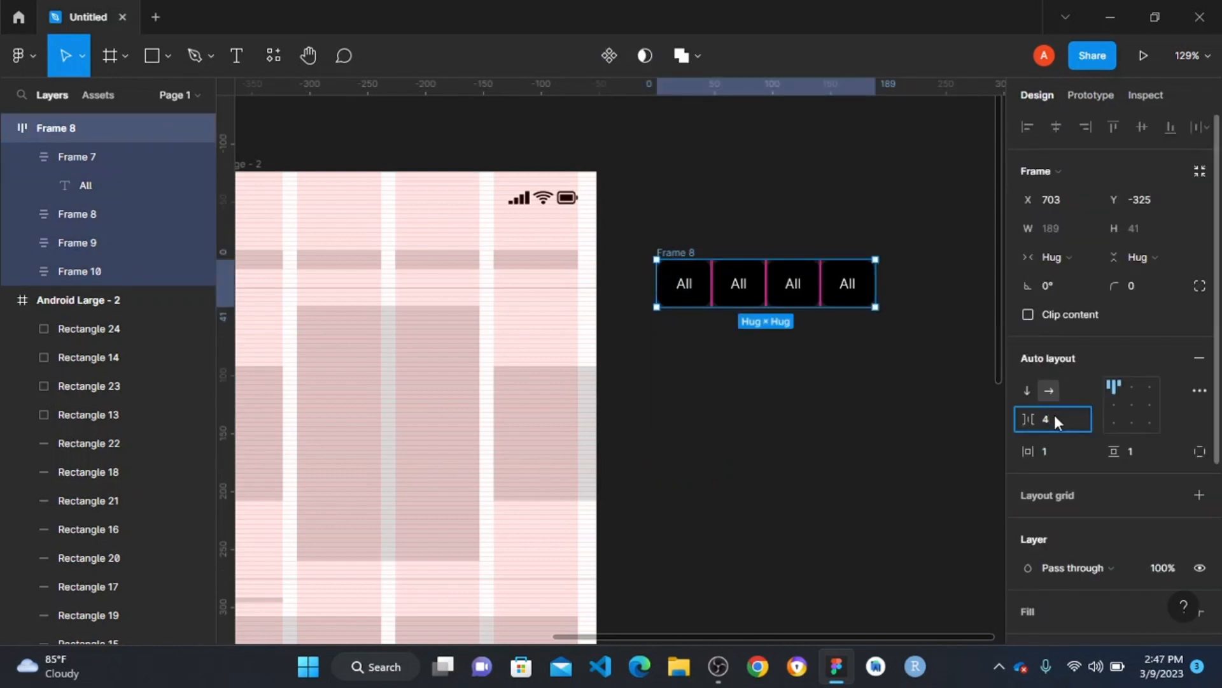
key(Return)
click(731, 409)
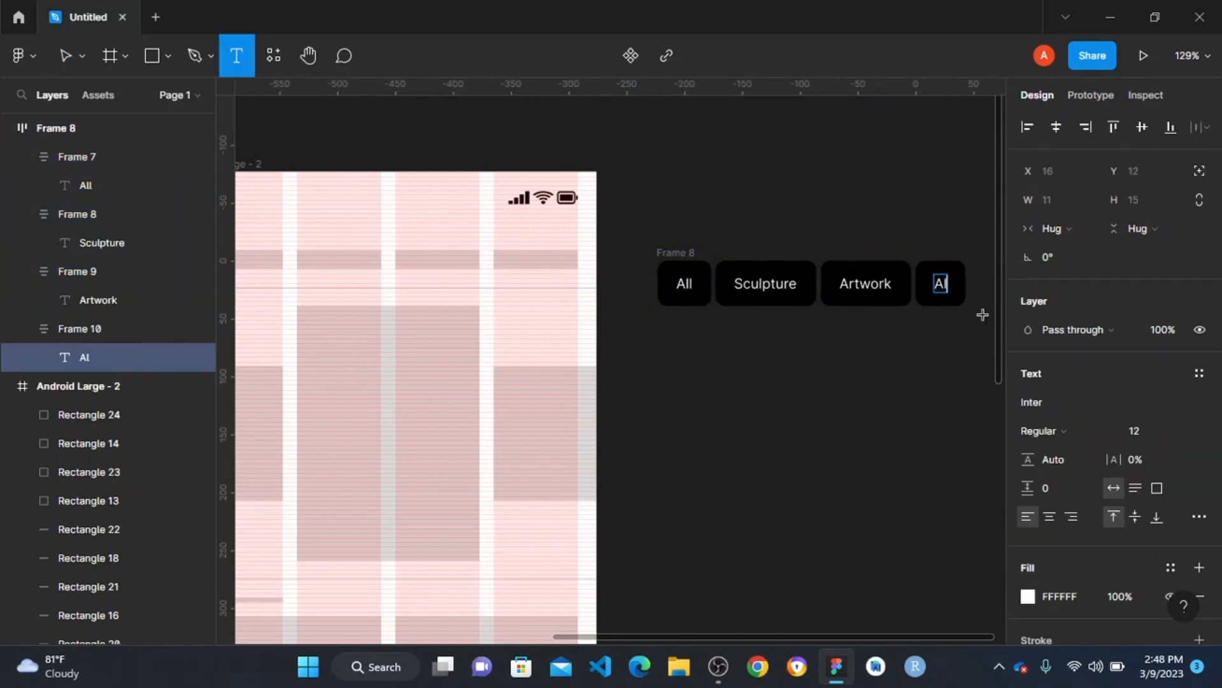
- Relabel the three duplicated All buttons Sculpture, Artwork and Exhibition, in that order
key(BackSpace)
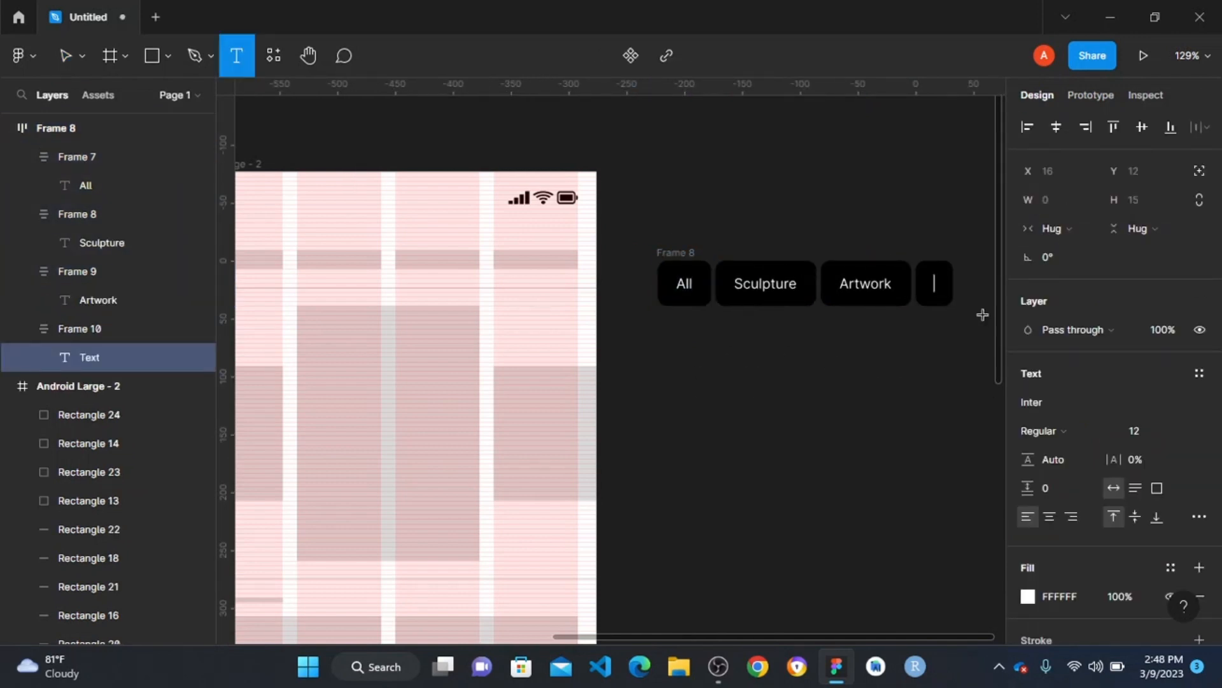
text(Exh)
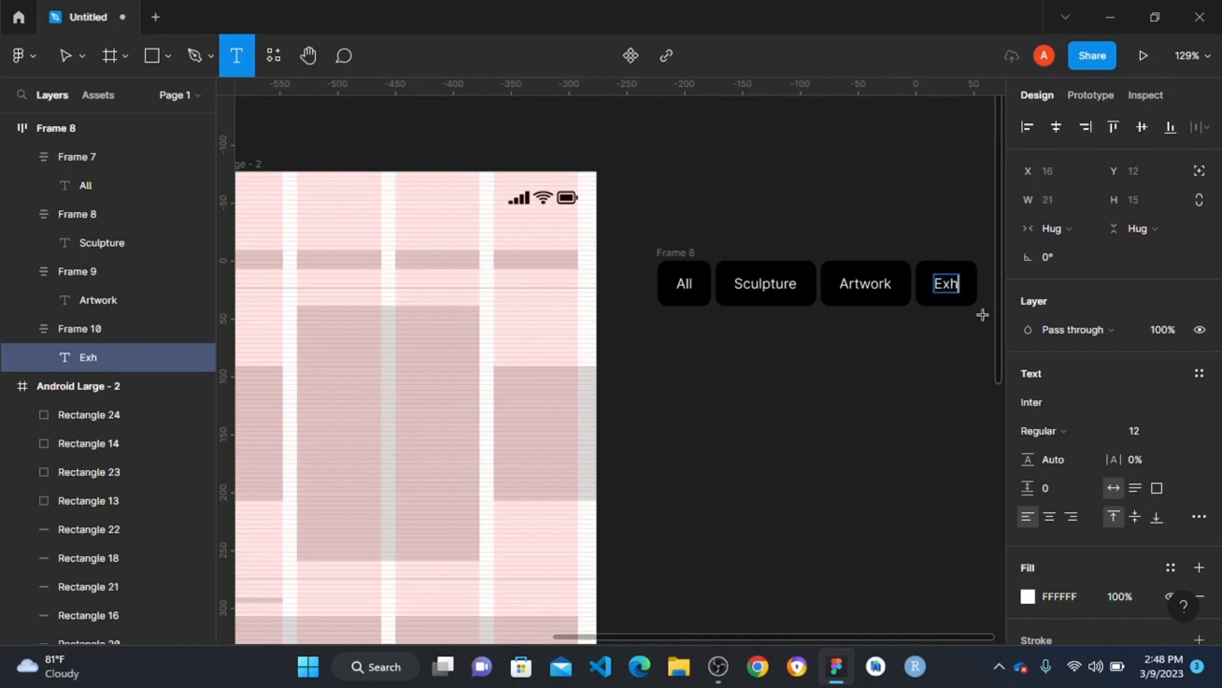
text(ibition)
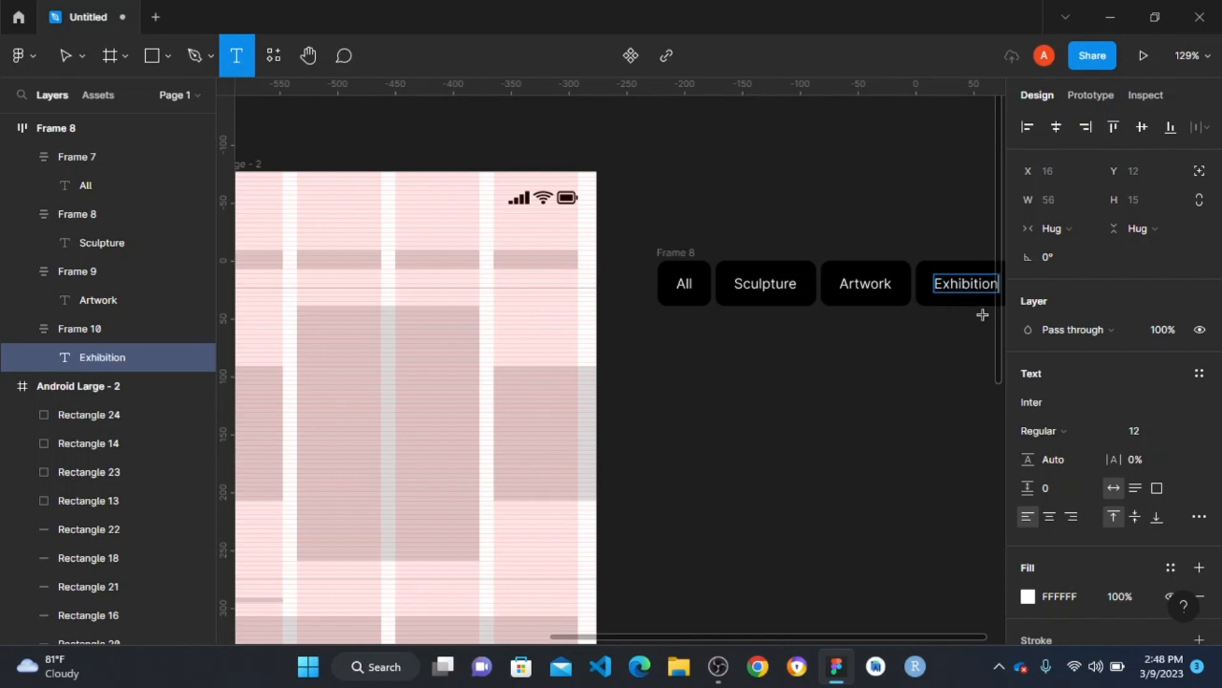
click(928, 400)
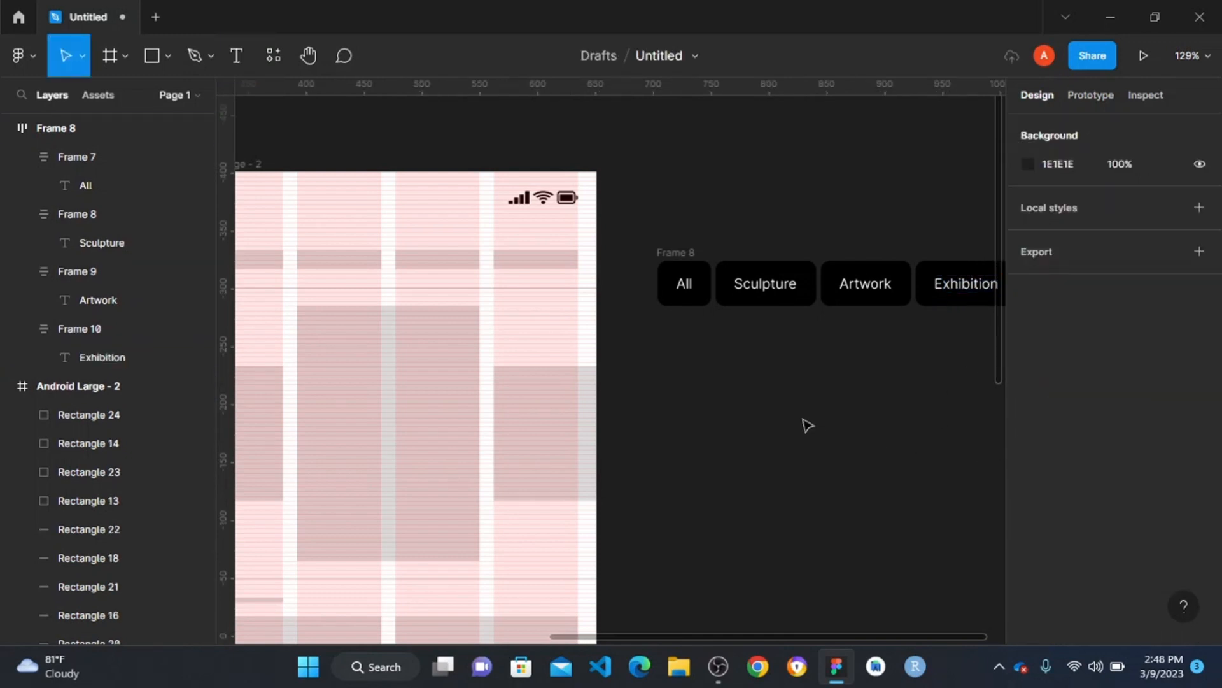
scroll(805, 422, down, 3)
scroll(796, 281, right, 3)
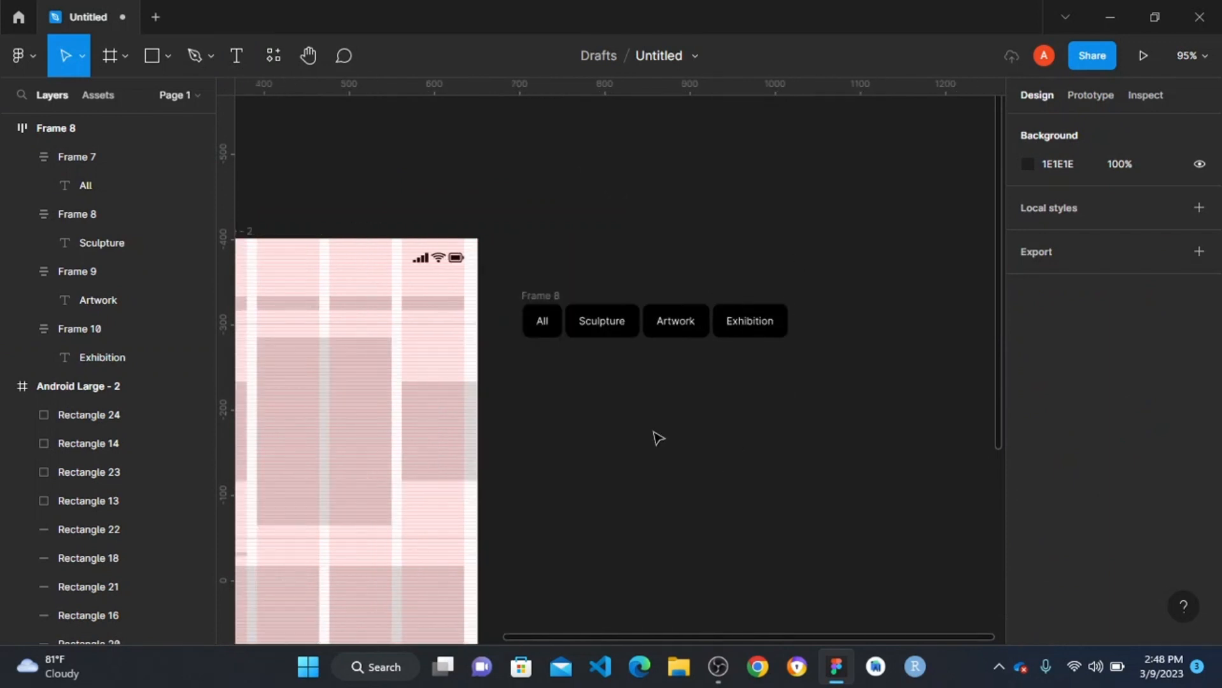
- Change the fill of the Sculpture, Artwork and Exhibition buttons together from black to a dark grey
scroll(640, 401, up, 4)
click(584, 294)
click(586, 300)
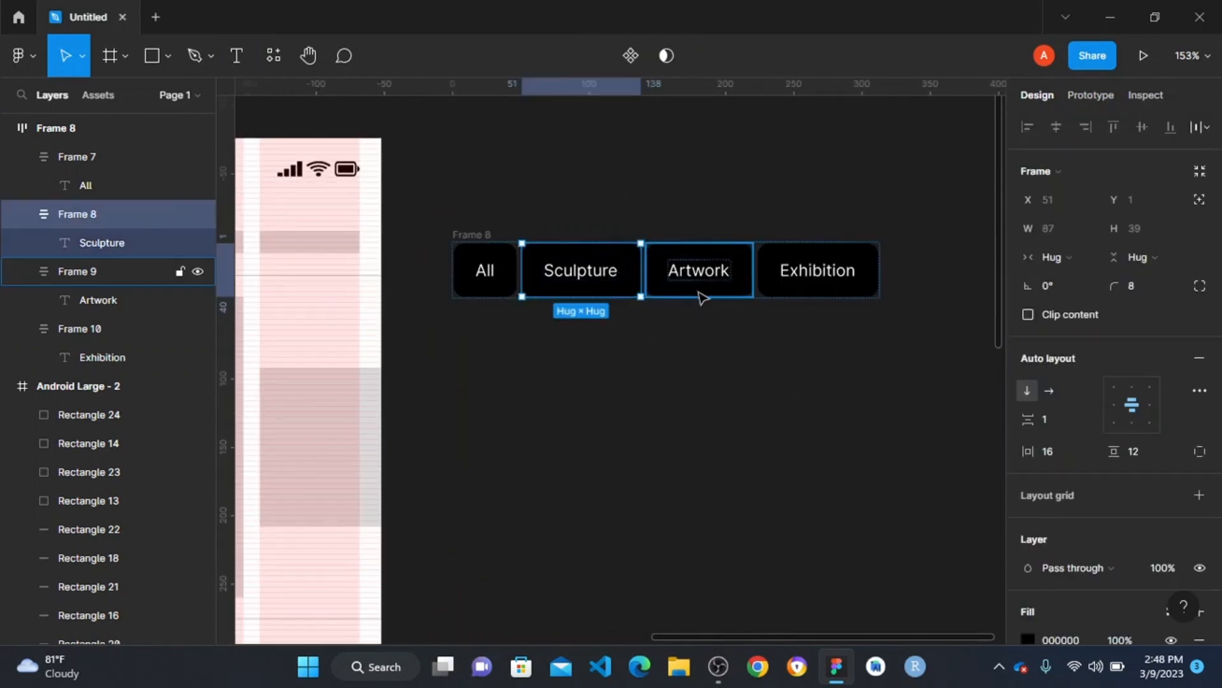
shift+click(700, 298)
shift+click(822, 298)
scroll(1048, 410, down, 5)
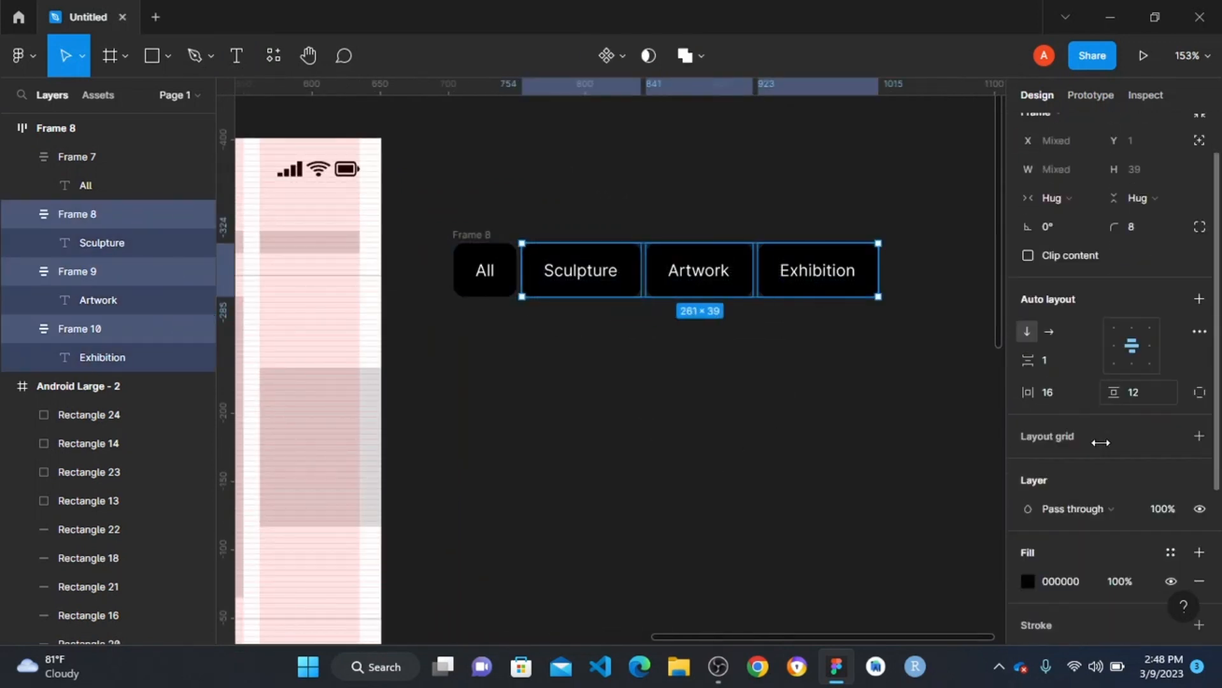
click(1028, 343)
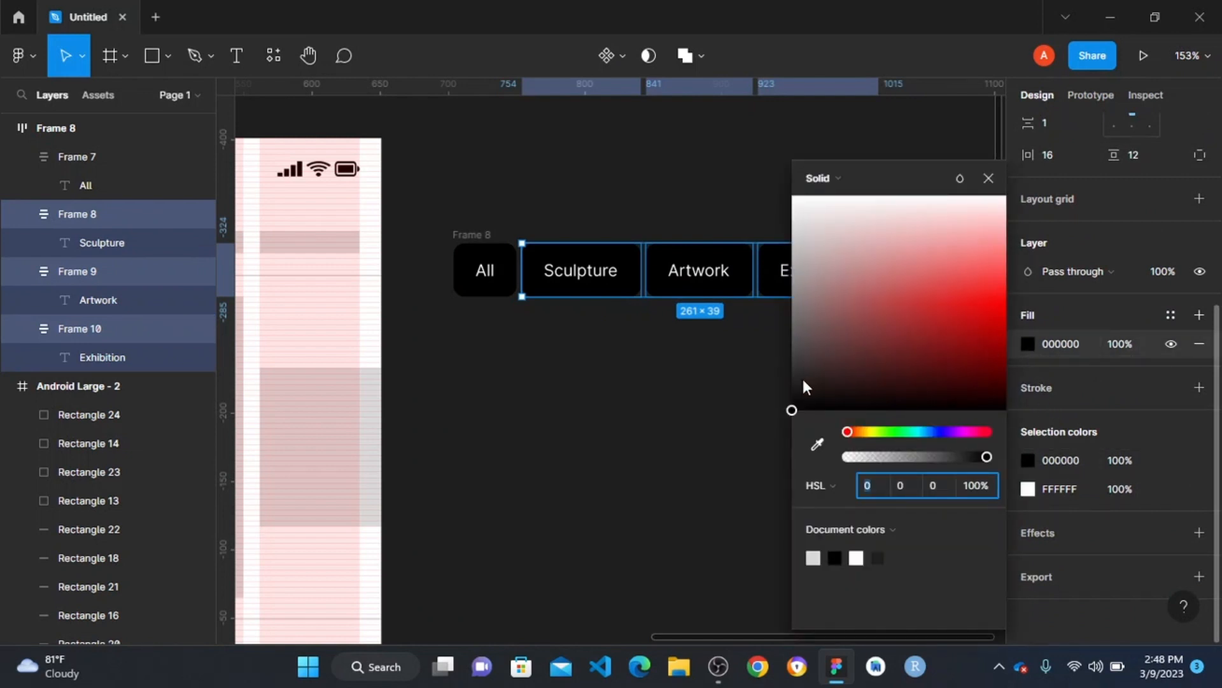
drag(803, 386, 797, 341)
click(617, 159)
- Move the category button row into Android Large - 2 below the status bar, at X 17, Y 63, and send it to the back
scroll(719, 321, down, 5)
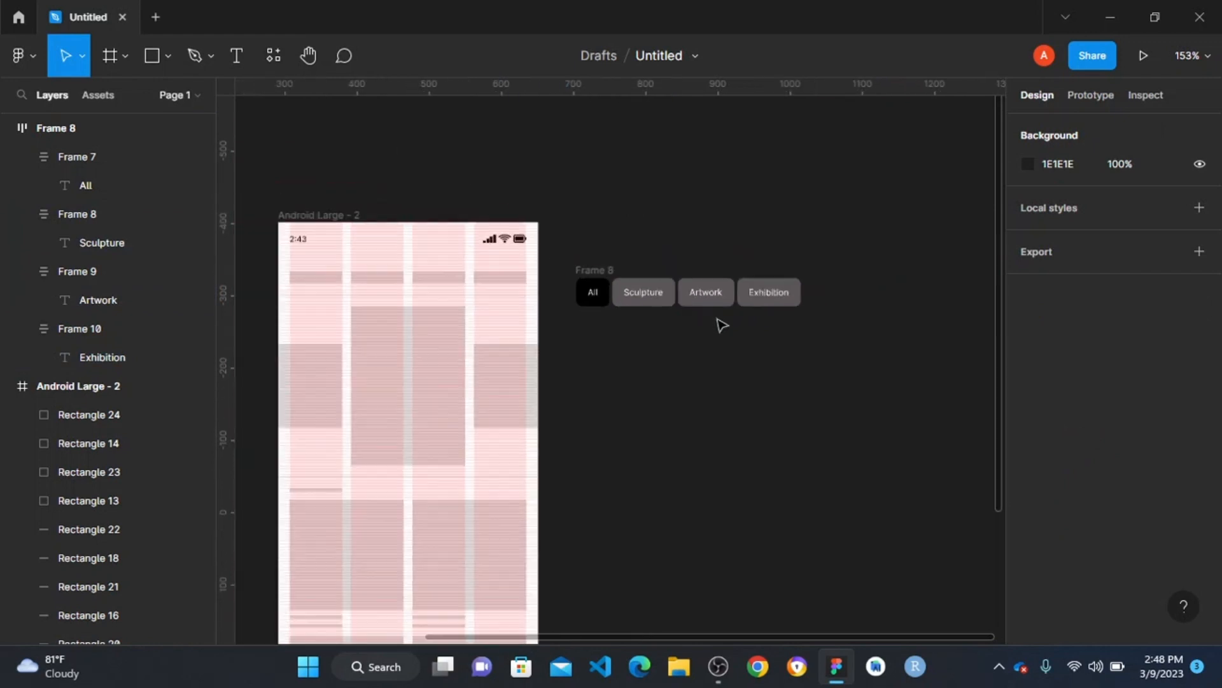
click(594, 270)
scroll(792, 273, left, 5)
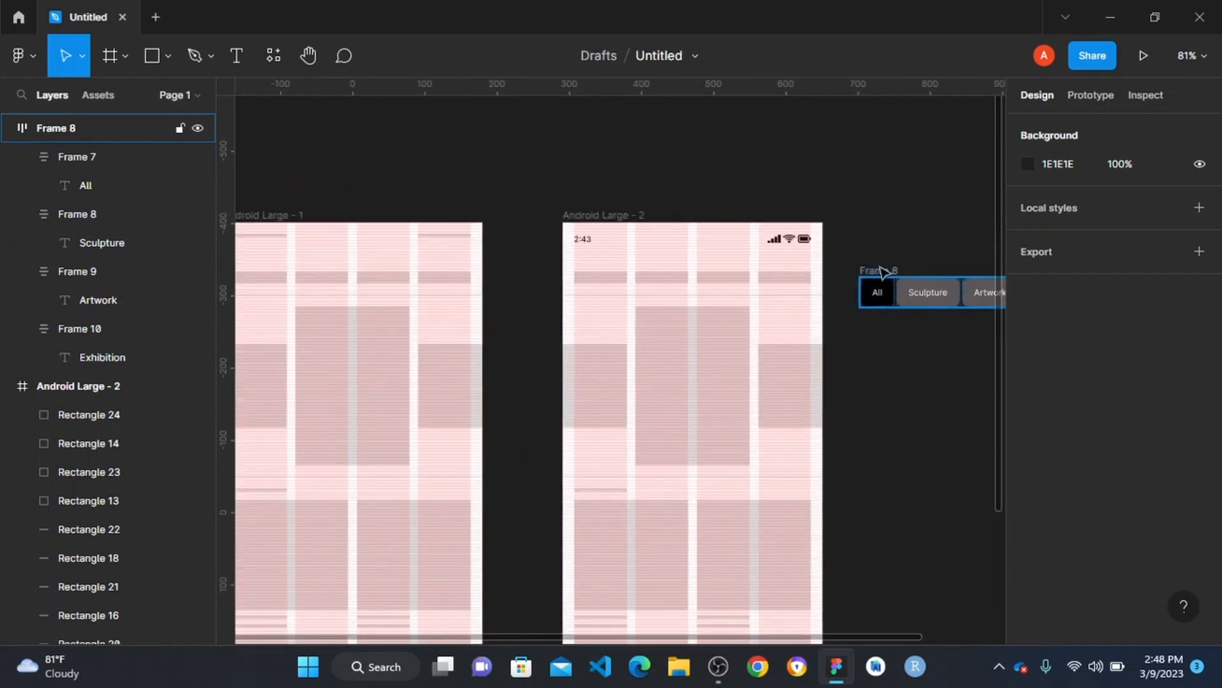
drag(880, 272, 596, 261)
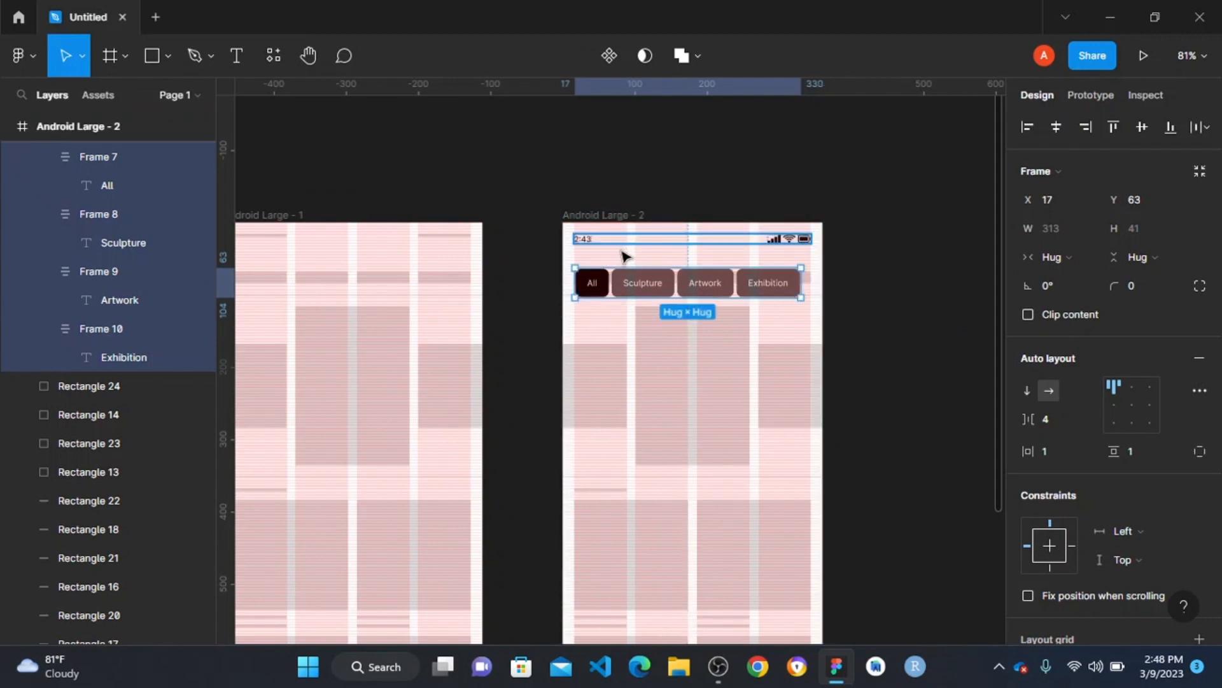
scroll(640, 290, up, 3)
scroll(641, 291, up, 3)
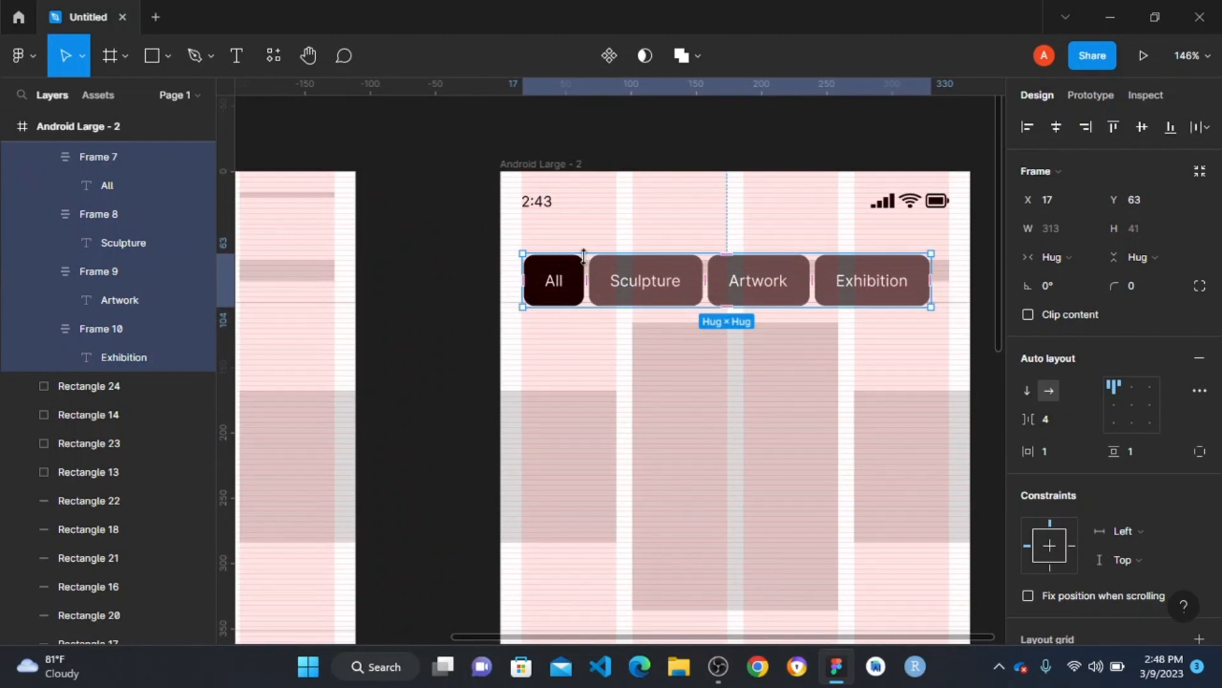
right_click(636, 293)
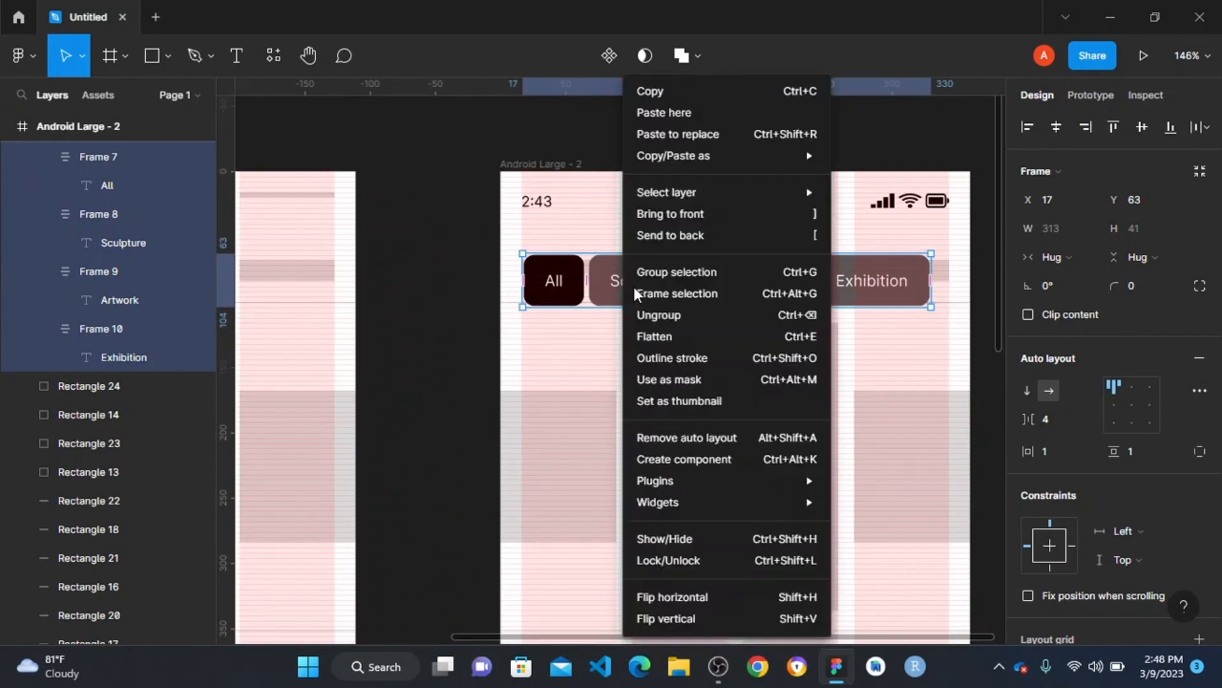
click(689, 235)
- Delete the four grey placeholder rectangles covering the category buttons and shift the button row slightly to centre it in the screen
click(591, 280)
shift+click(679, 271)
shift+click(792, 277)
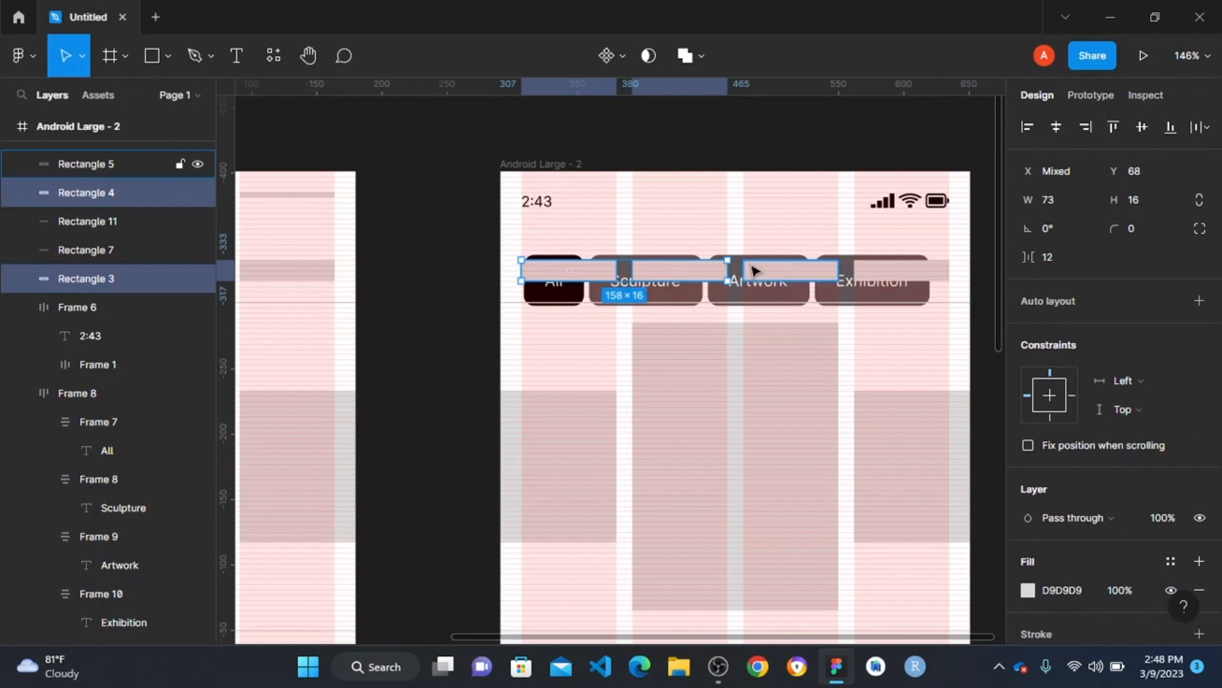
shift+click(894, 280)
key(Delete)
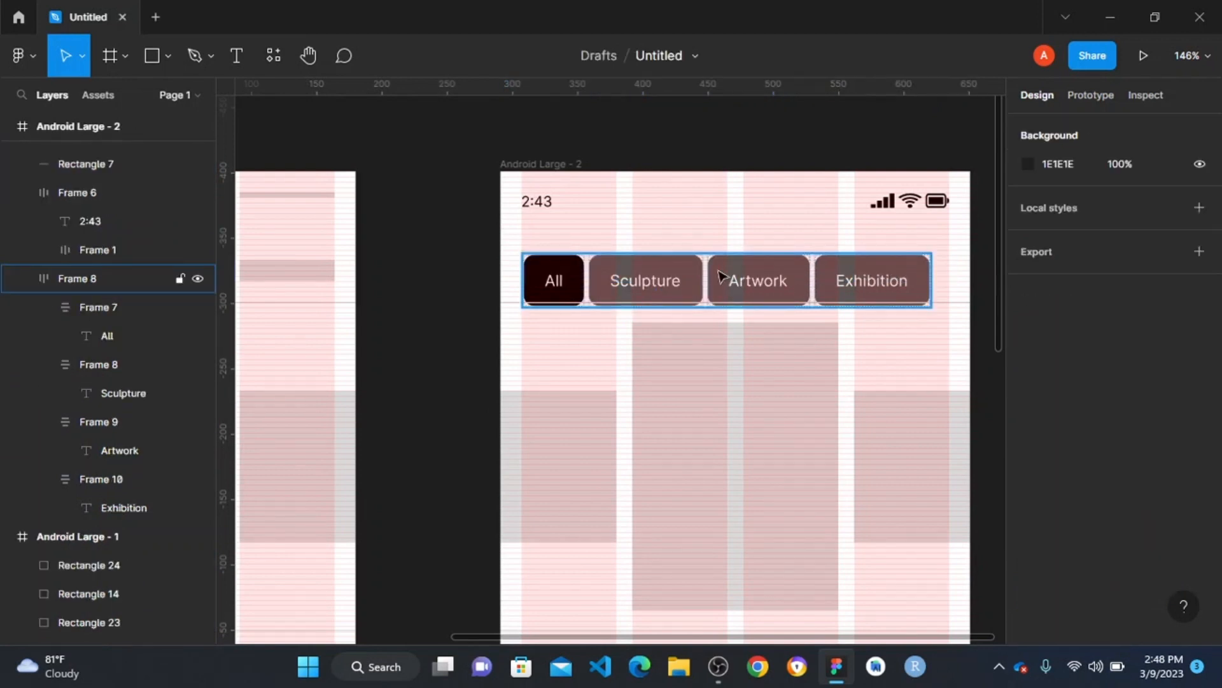
drag(719, 276, 721, 288)
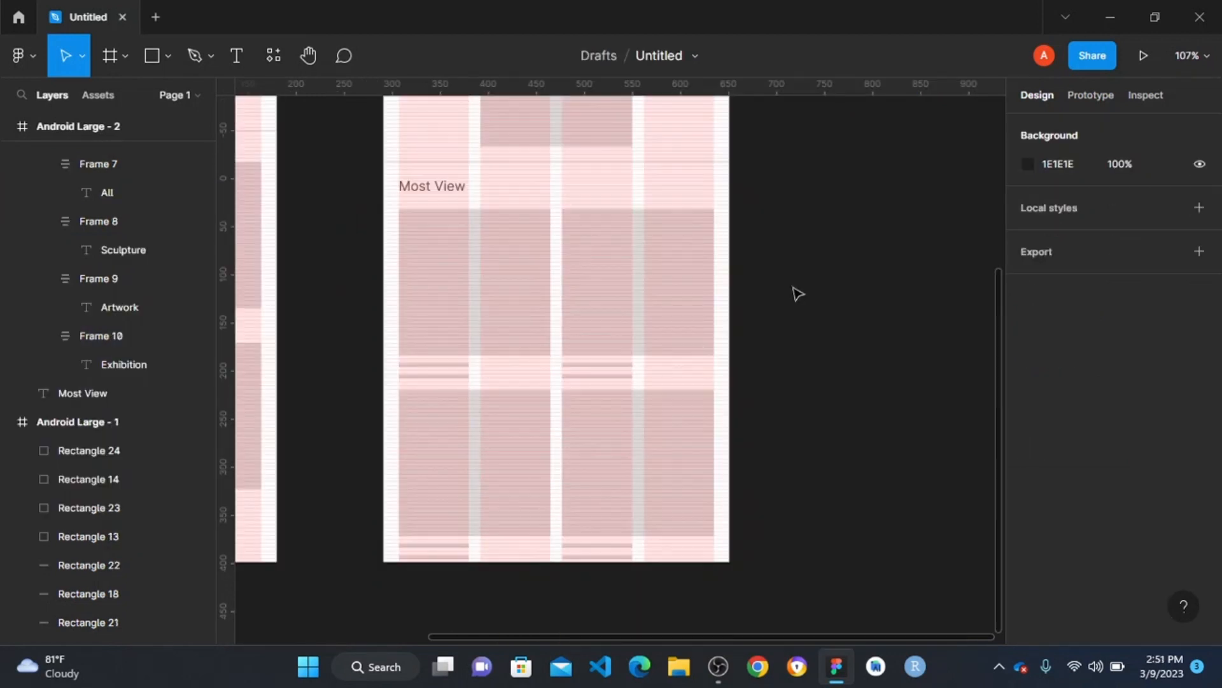
scroll(798, 294, up, 3)
click(443, 270)
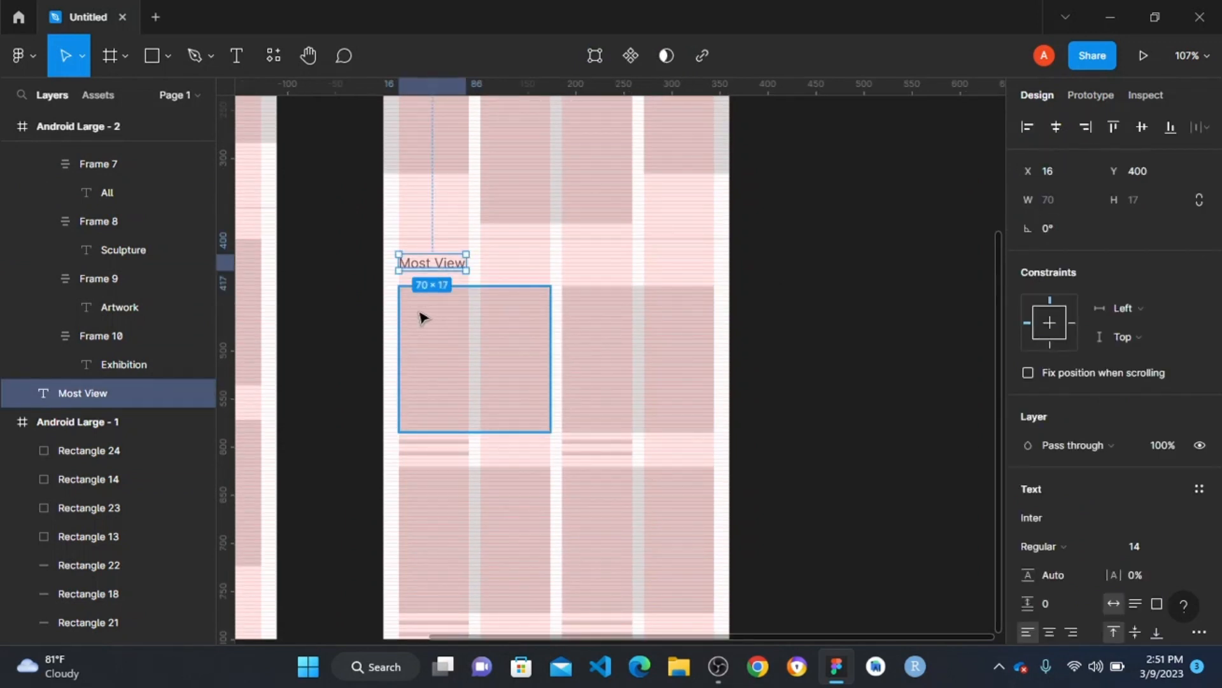
click(808, 360)
scroll(545, 459, down, 3)
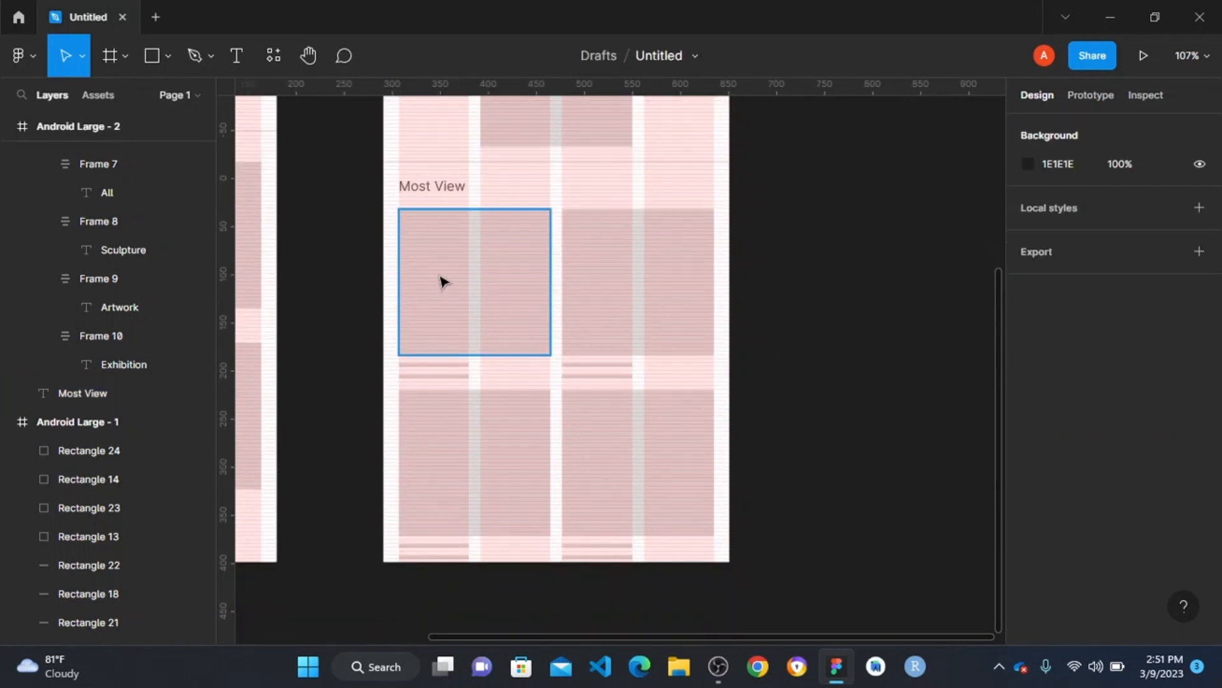
click(465, 281)
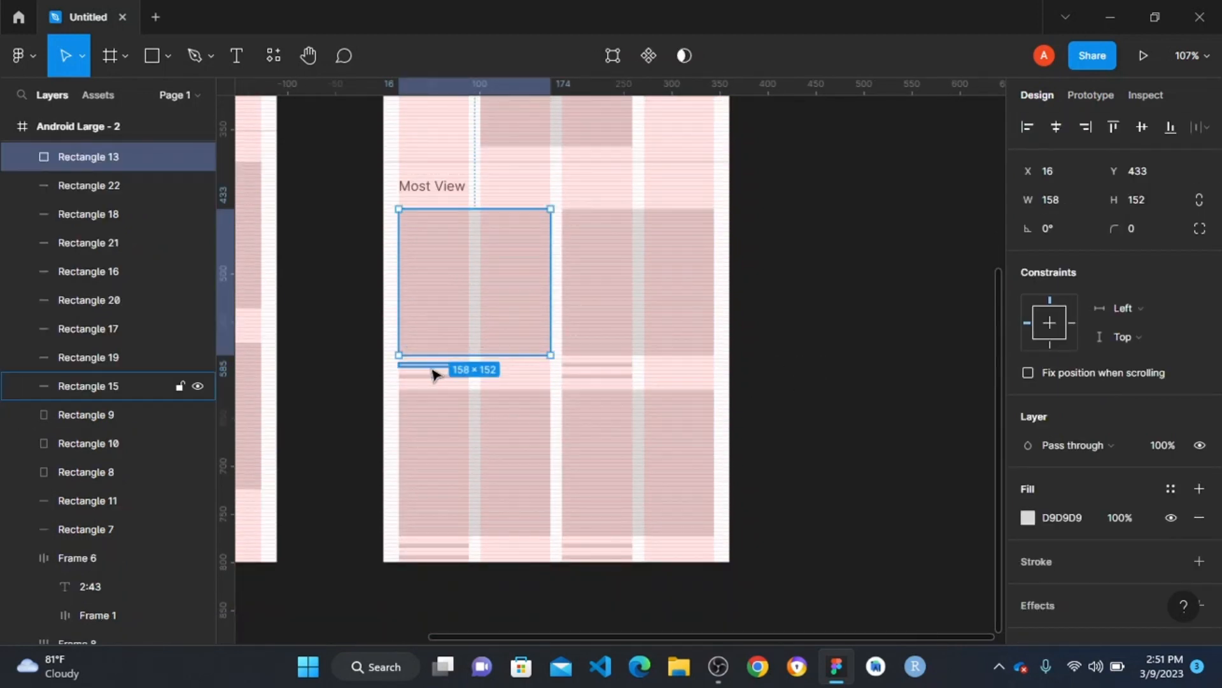
- Add a text layer reading Lamborghini on the empty canvas beside the Android Large - 2 frame
key(t)
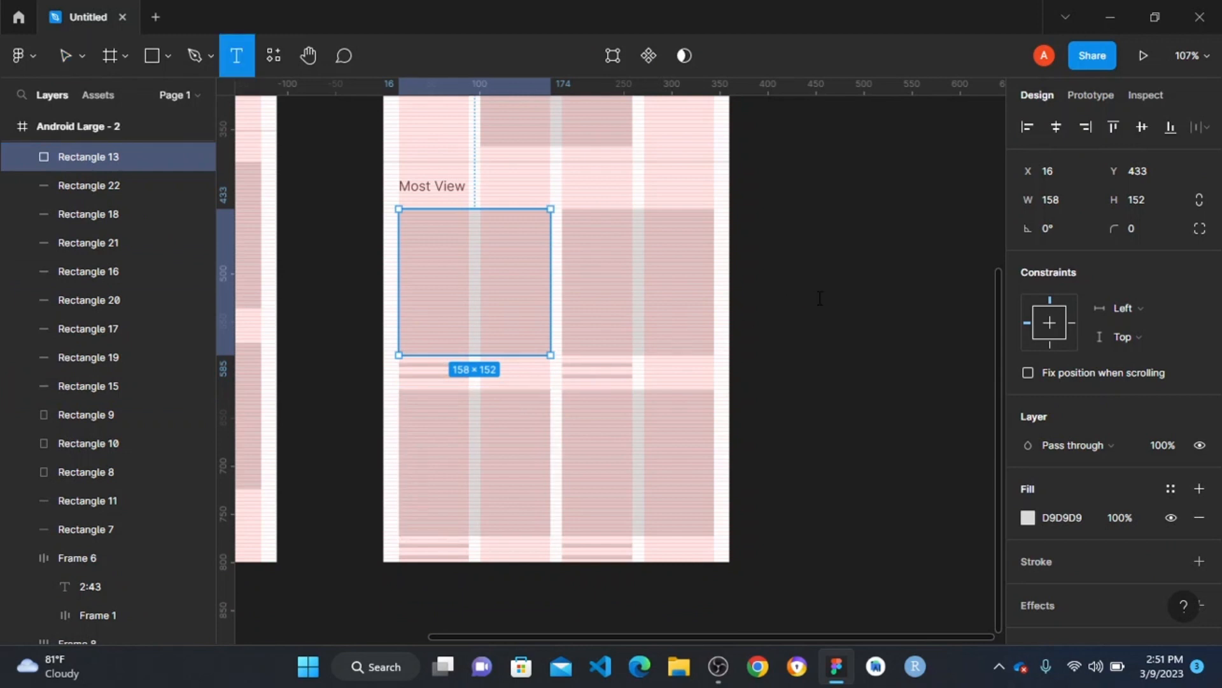
click(820, 298)
text(L)
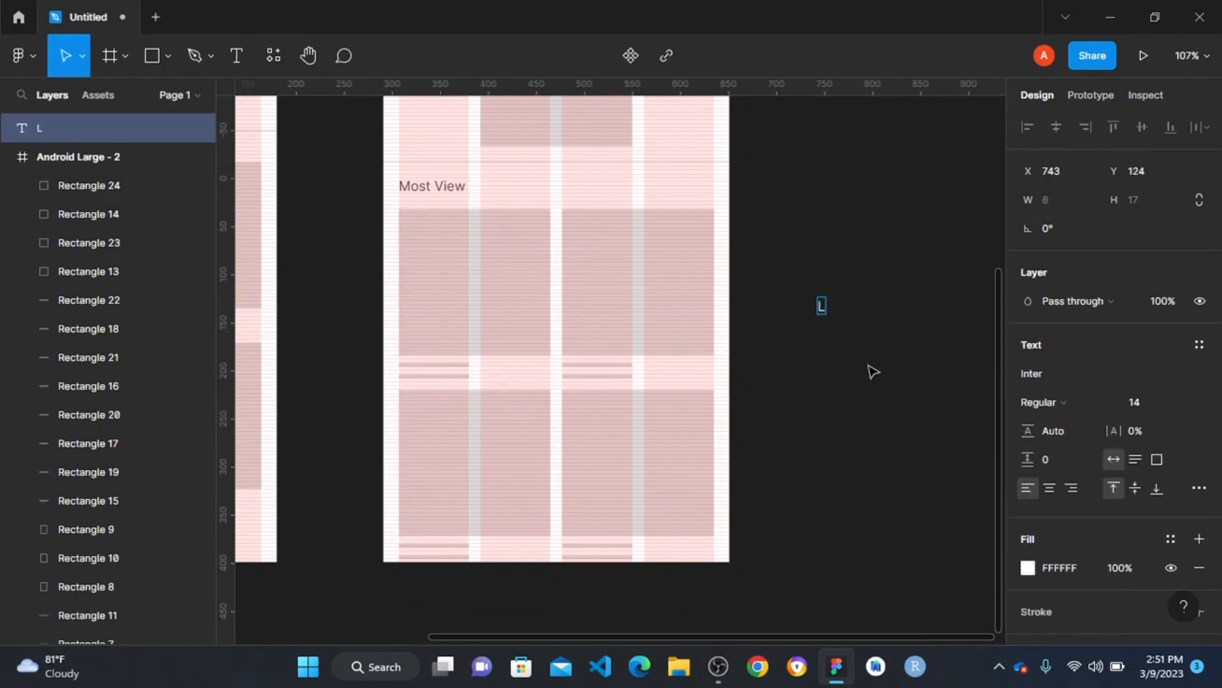
text(ambor)
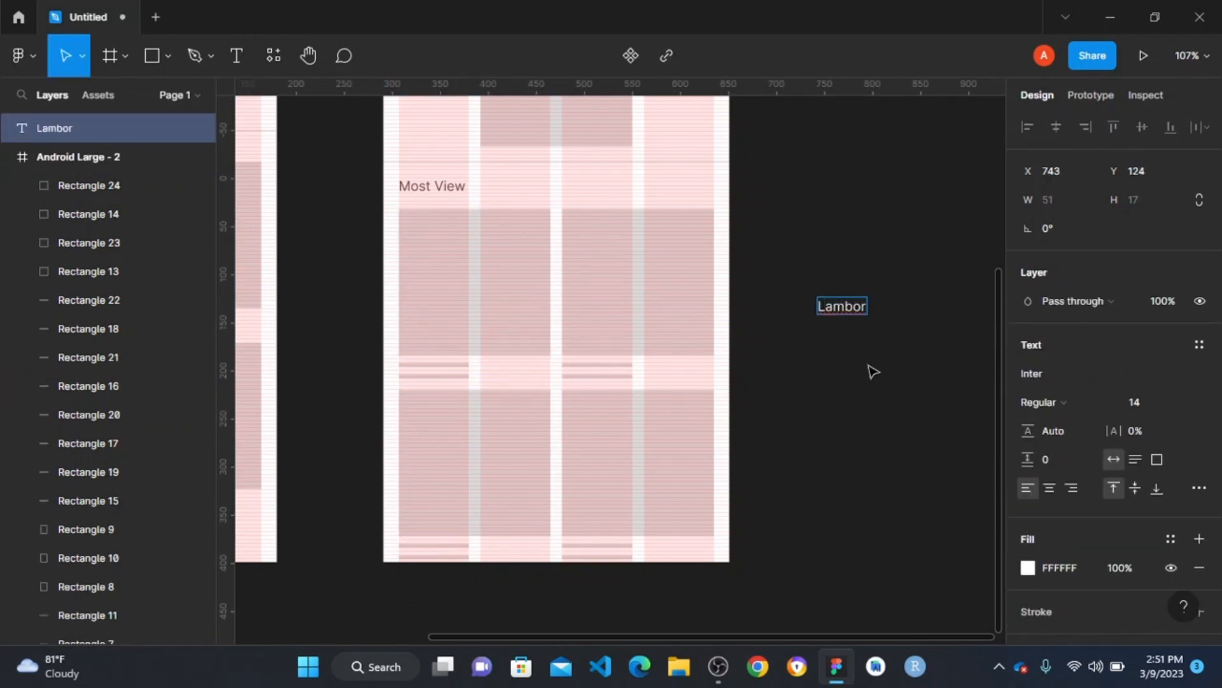
text(p)
key(BackSpace)
text(ghini)
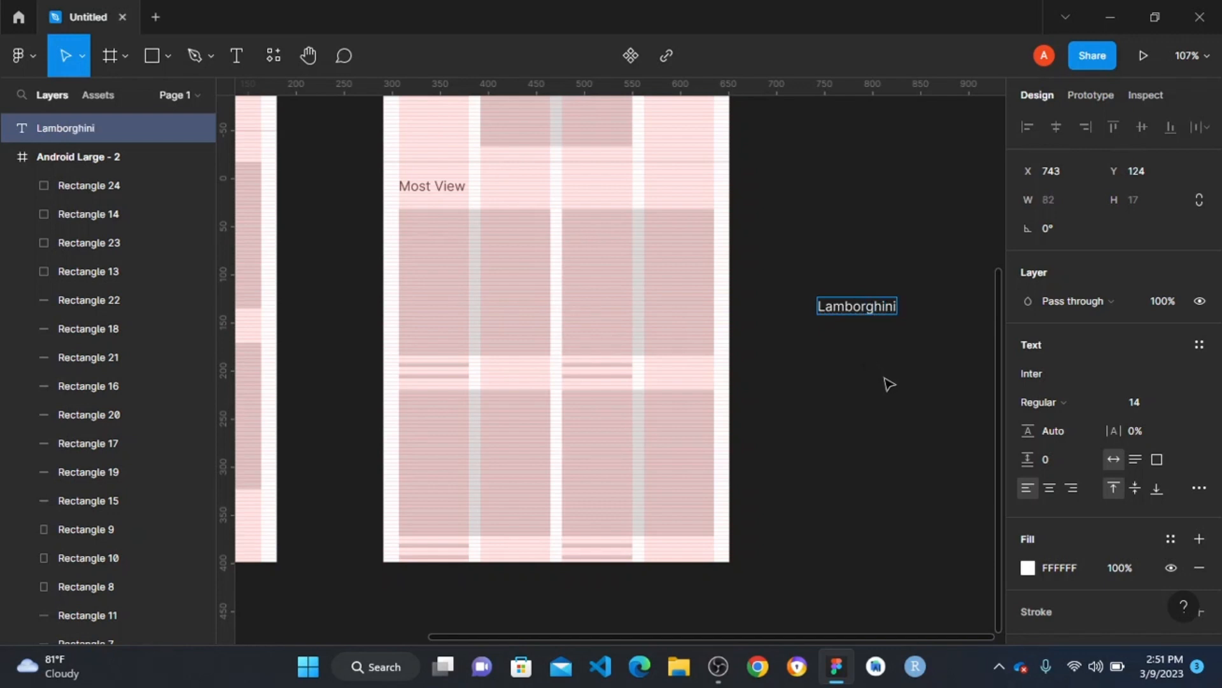
key(Escape)
- Place the Lamborghini text under the first Most View image placeholder, at X 16, Y 594
drag(868, 310, 442, 363)
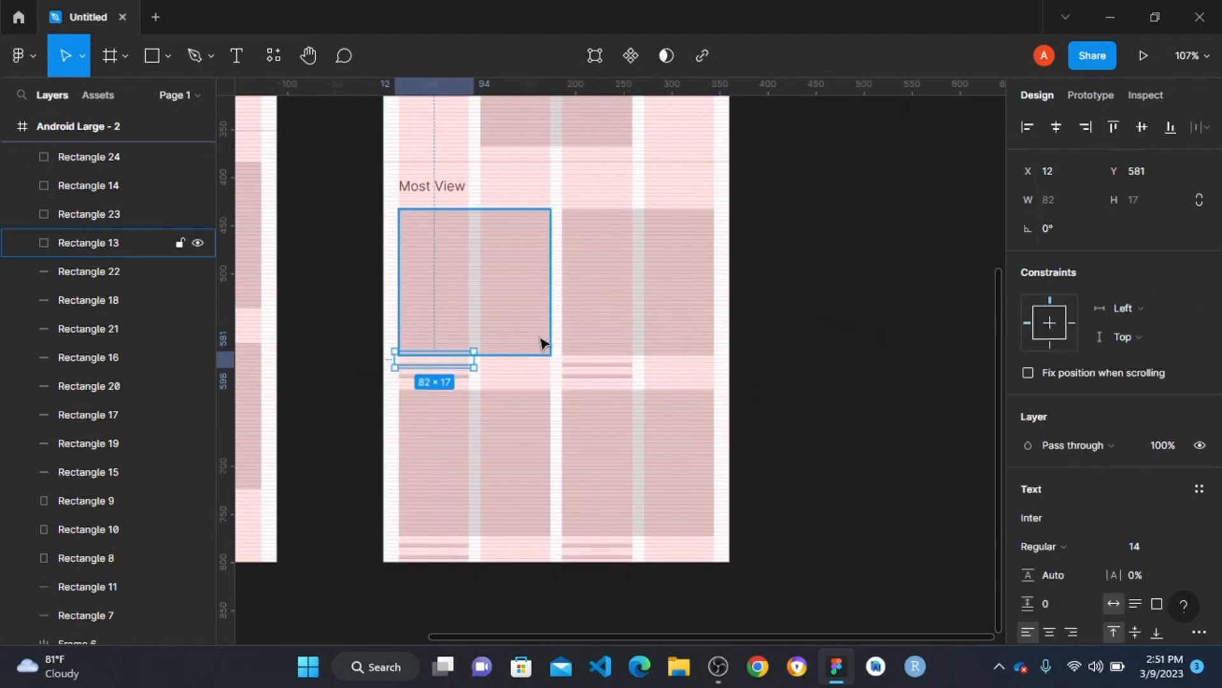
scroll(541, 324, up, 5)
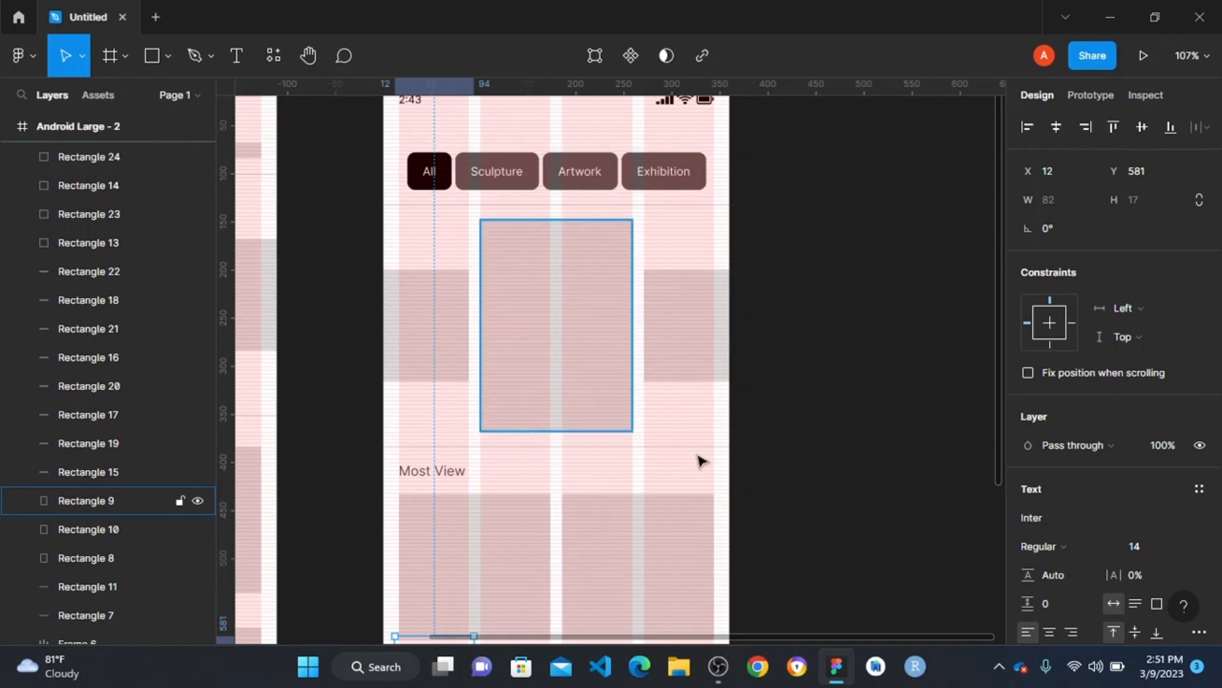
scroll(444, 510, down, 3)
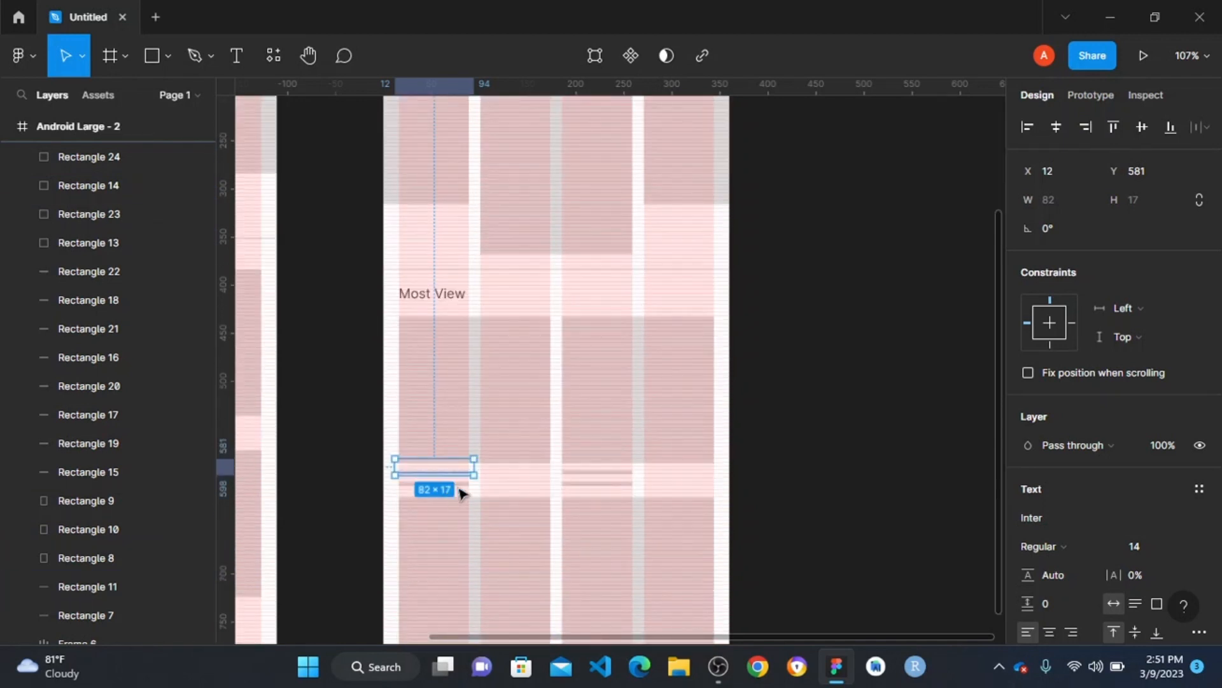
scroll(522, 421, down, 1)
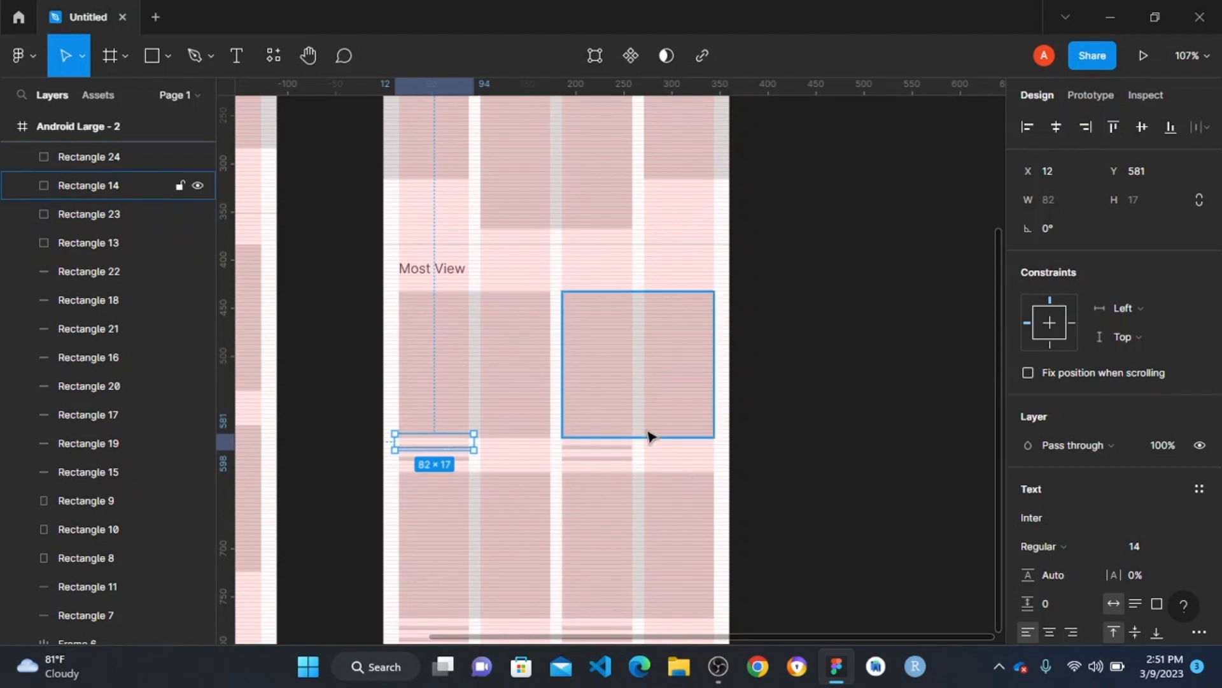
scroll(697, 422, down, 2)
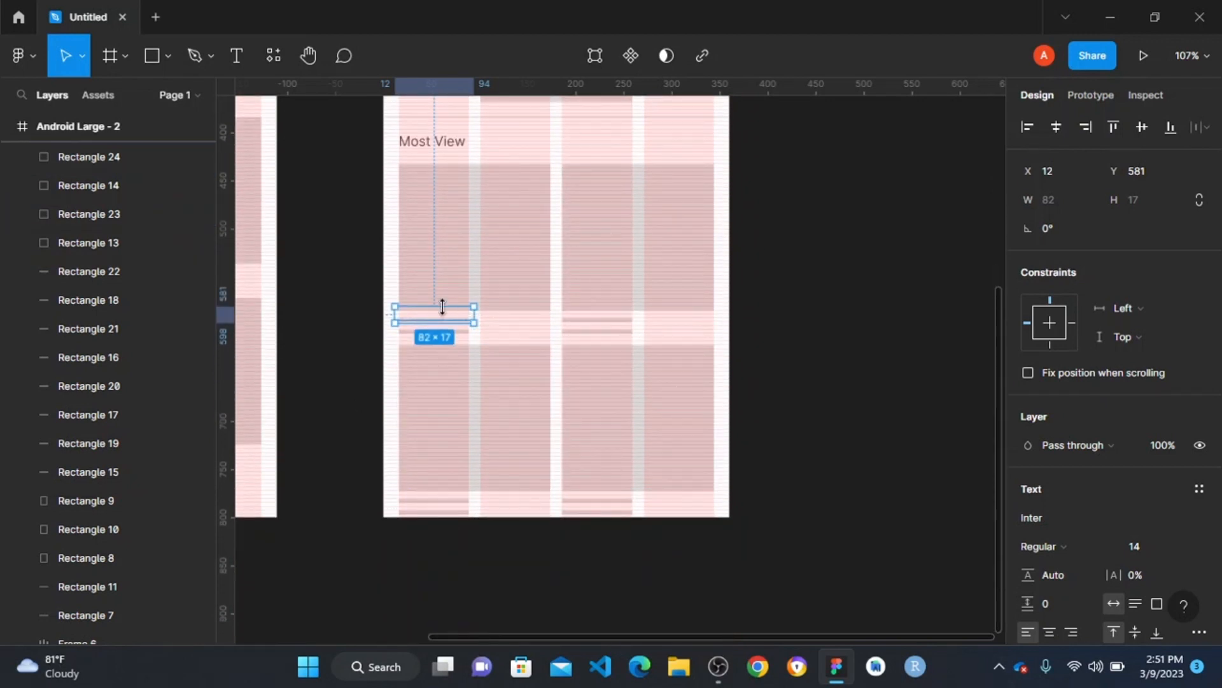
drag(442, 310, 446, 331)
- Set the Lamborghini text's font size to 12 and its fill to black (000000)
scroll(1064, 543, down, 4)
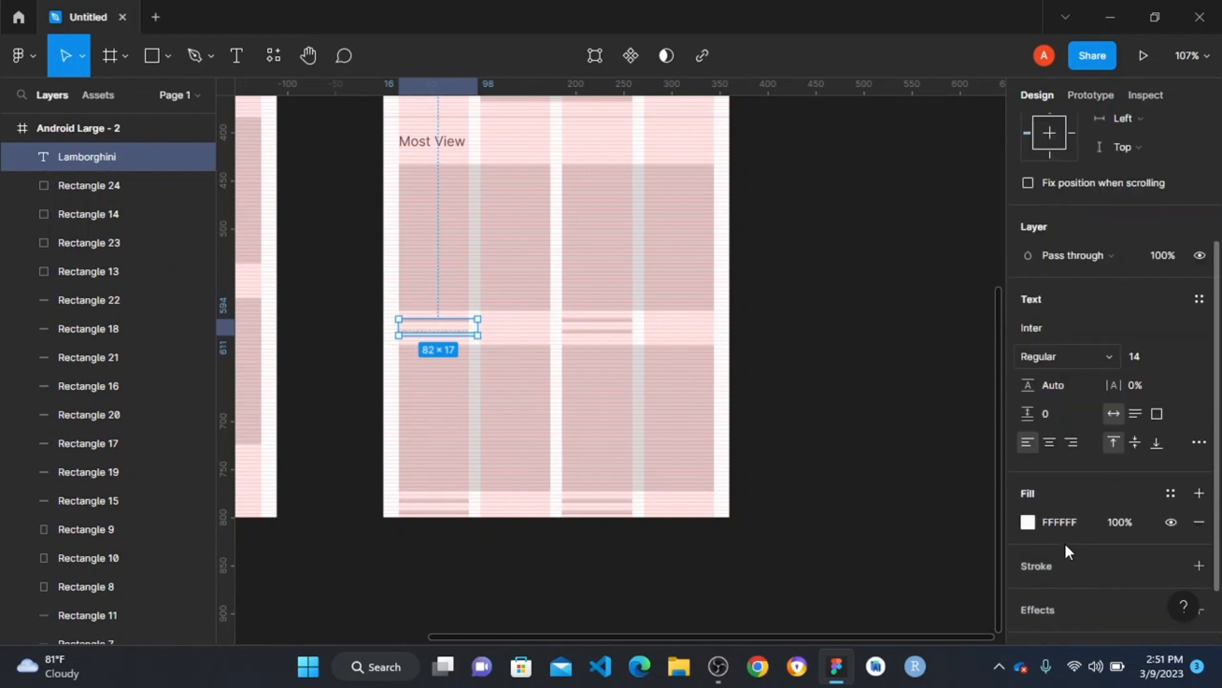
click(1177, 278)
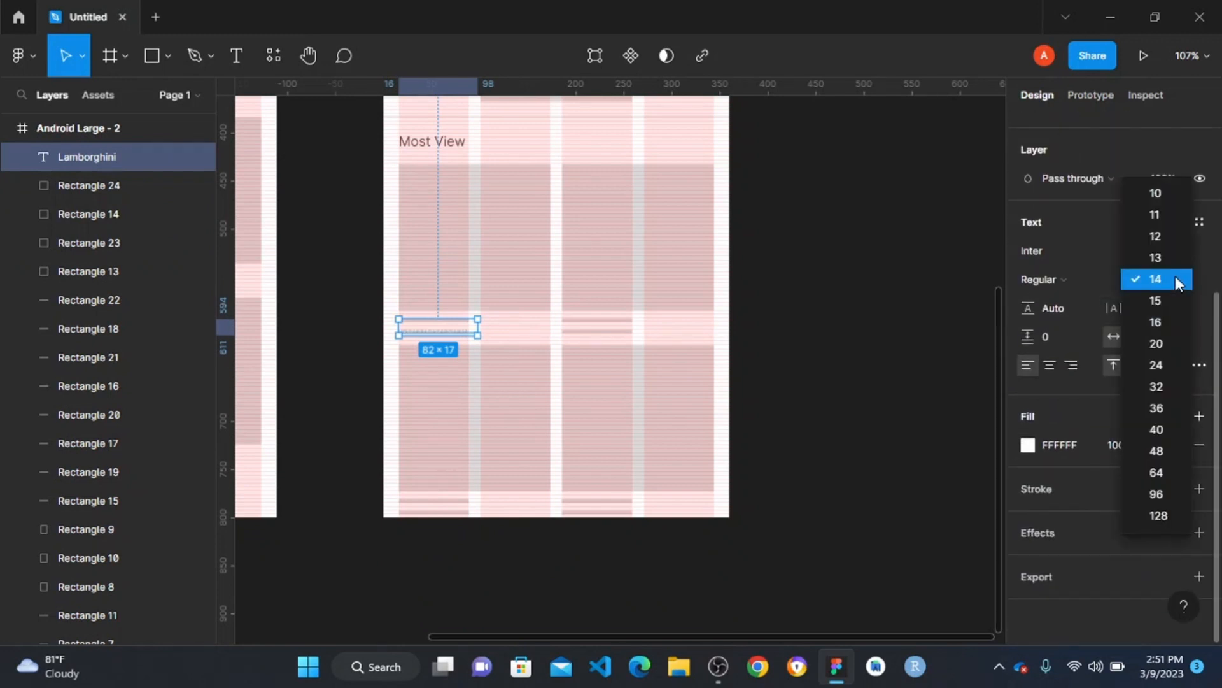
click(1159, 241)
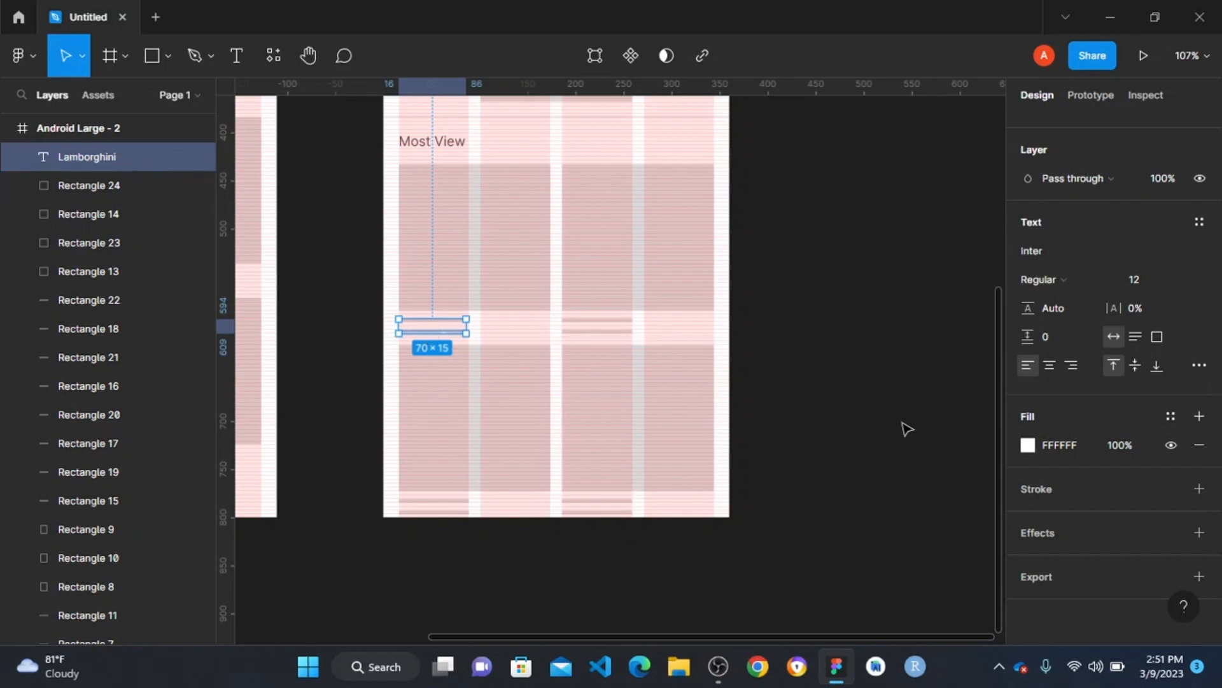
click(1028, 445)
drag(902, 312, 792, 389)
drag(740, 420, 349, 412)
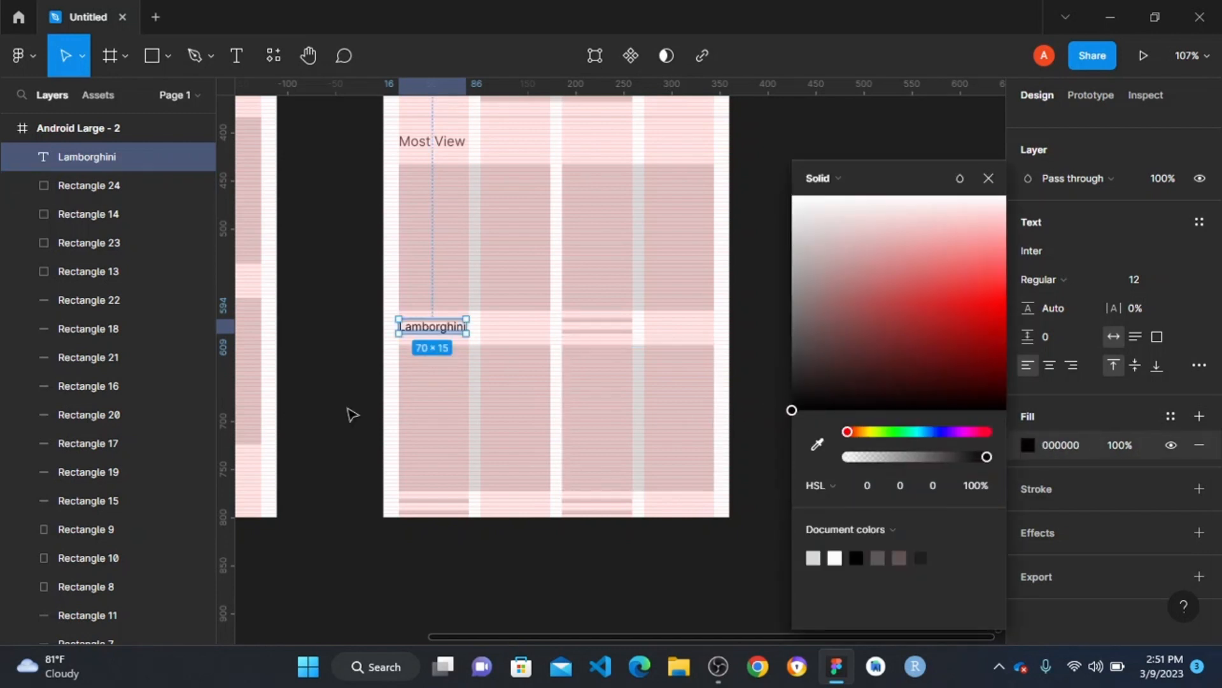
- Move the Lamborghini label up to Y 590, closer to the image placeholder above it
scroll(350, 349, up, 5)
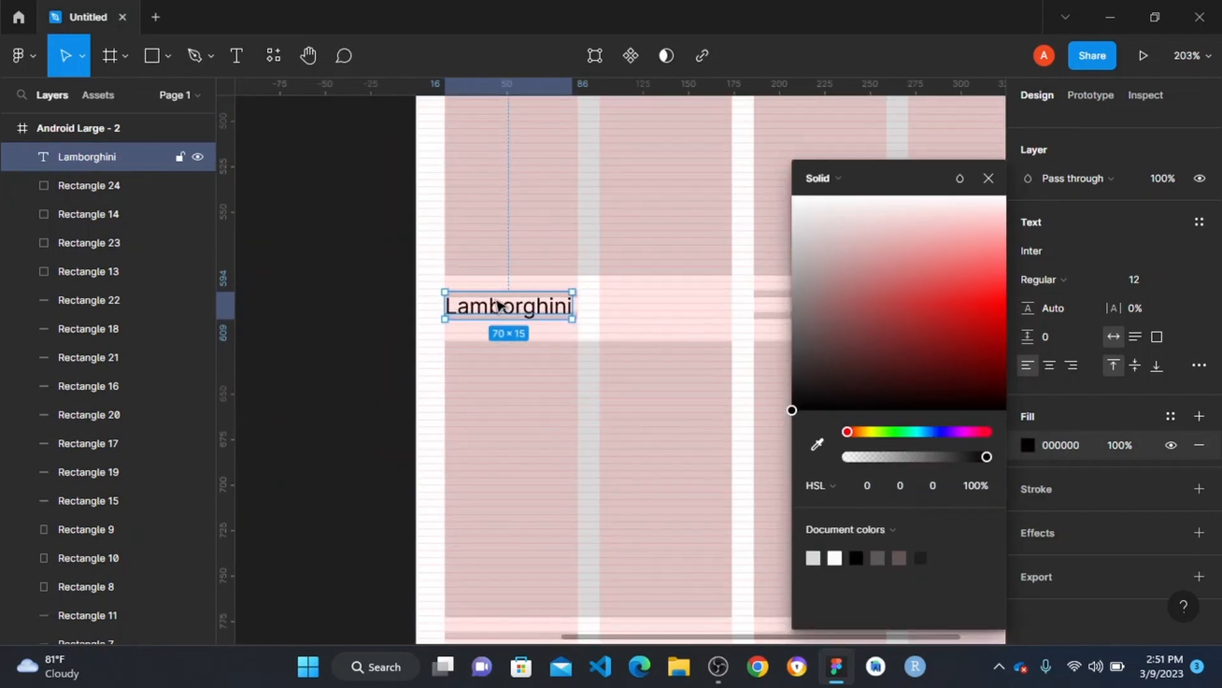
drag(499, 310, 500, 313)
scroll(487, 306, up, 8)
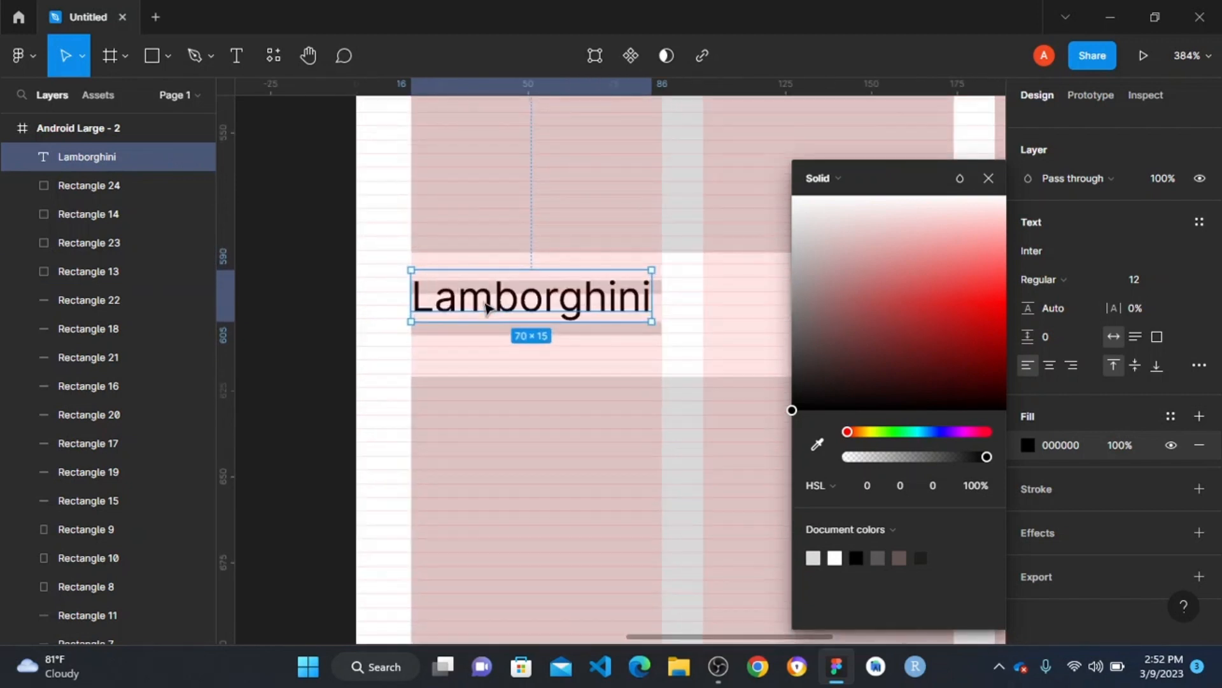
drag(407, 314, 408, 329)
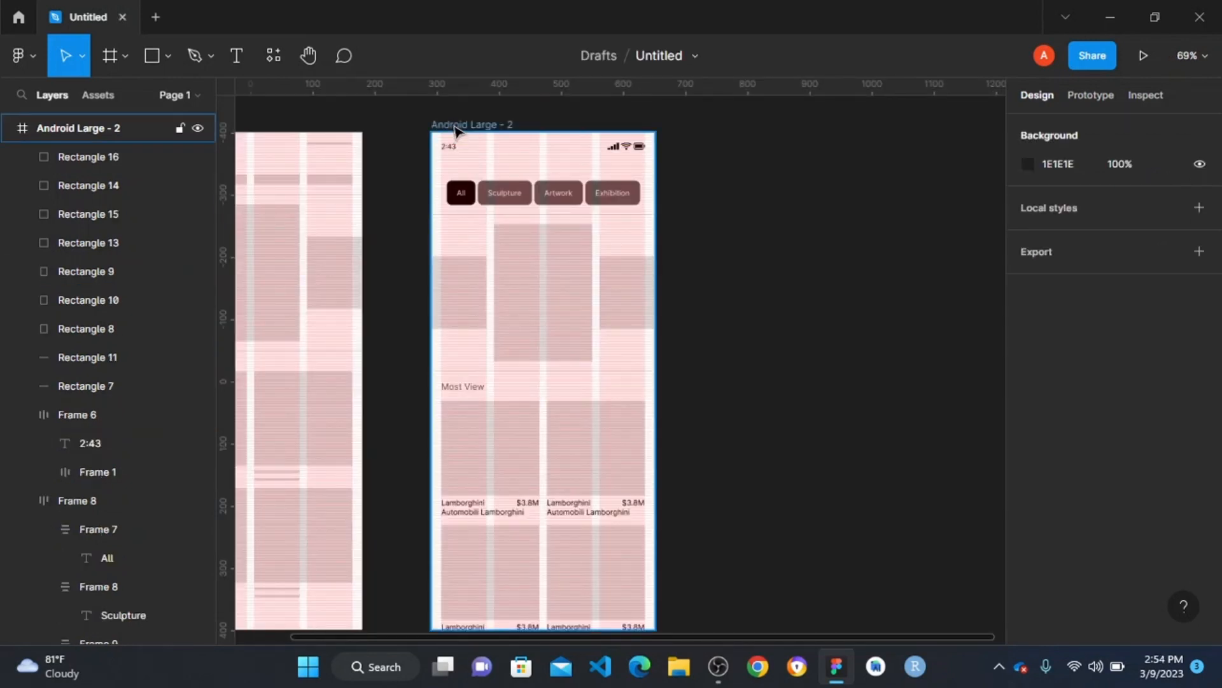
- Hide both the rows and the columns layout grids of the Android Large - 2 frame
click(472, 125)
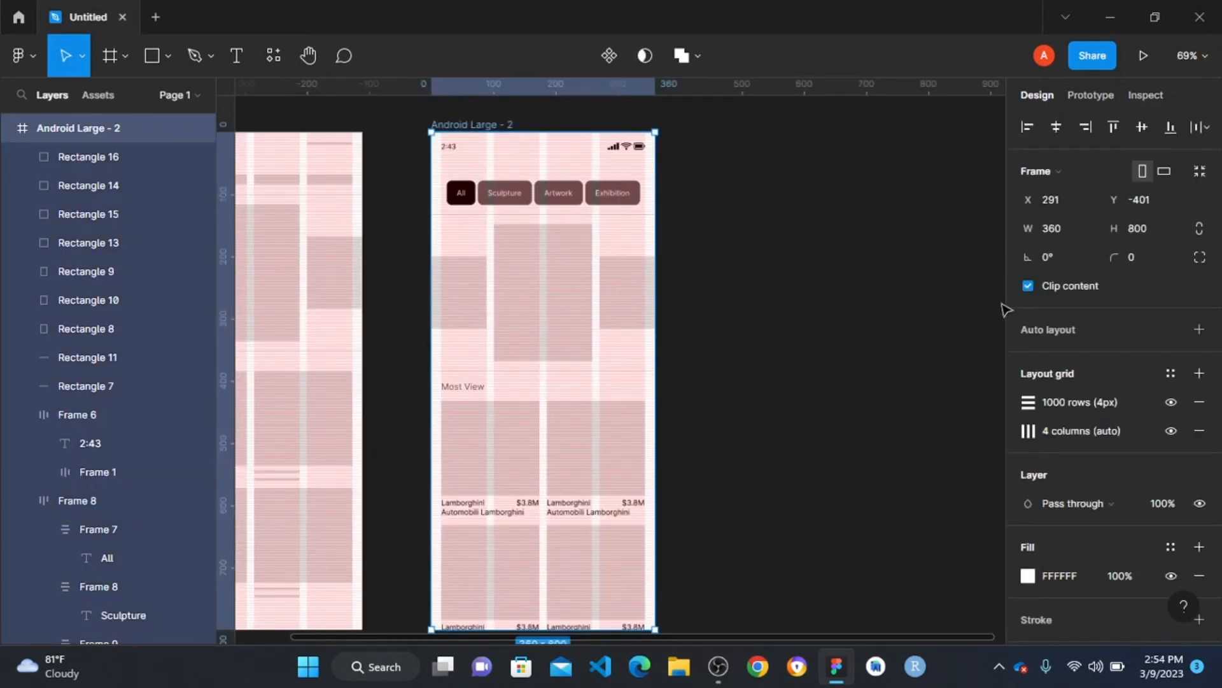
click(1170, 402)
click(1171, 430)
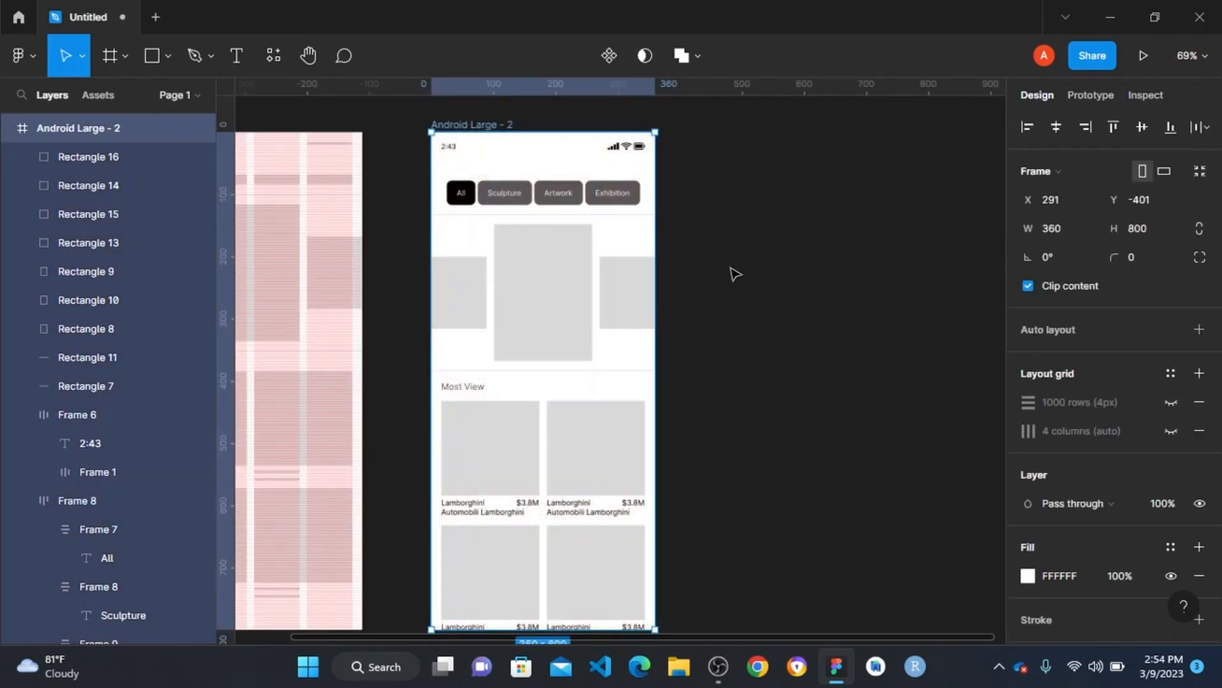
click(786, 285)
- Draw a rectangle about 76 by 62 on the canvas above Android Large - 2 and place a matching copy beside it
scroll(786, 285, up, 2)
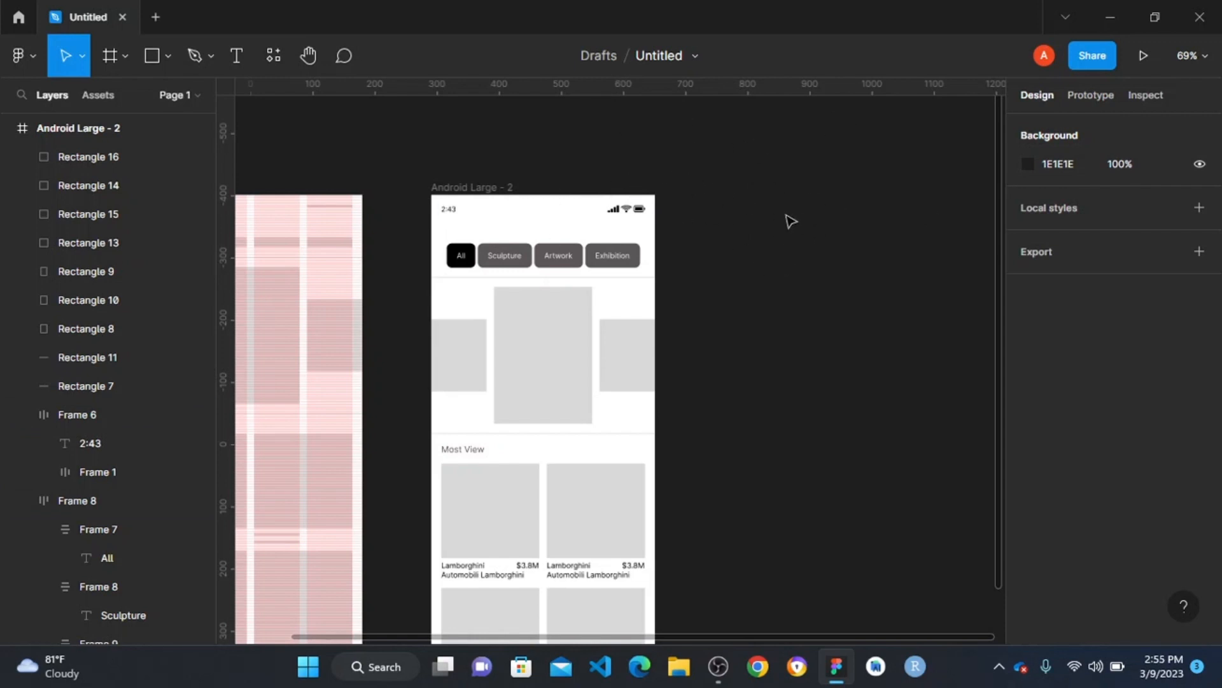
key(r)
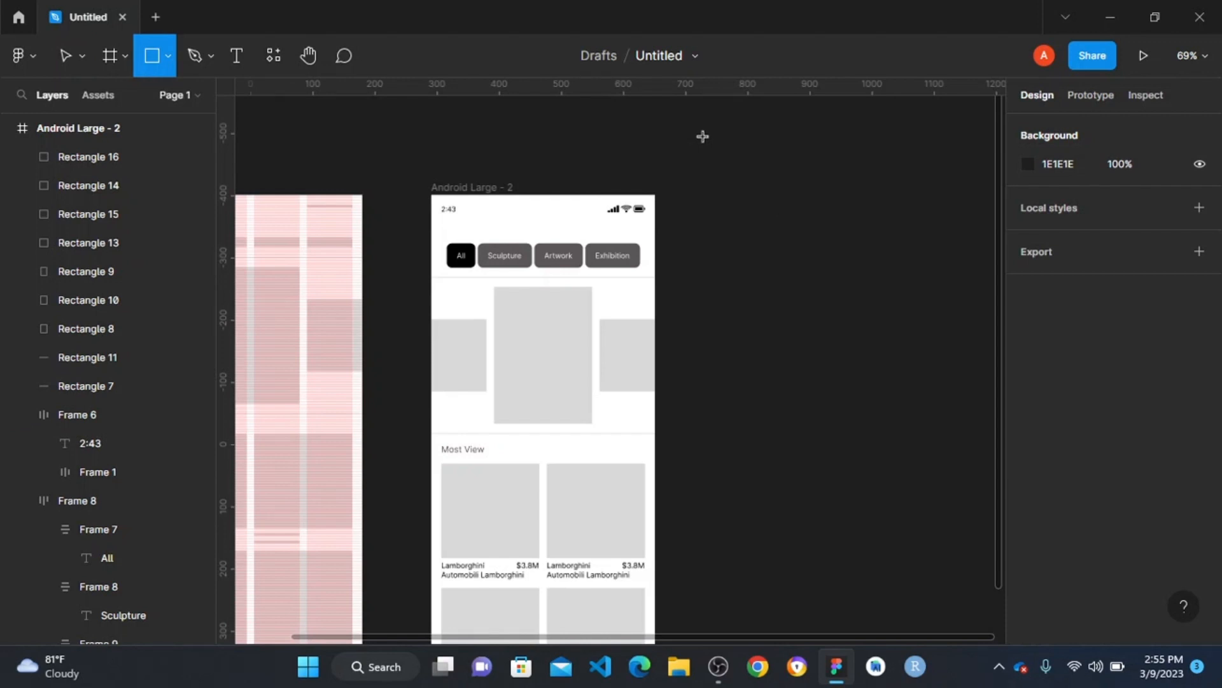
mouse_move(703, 137)
mouse_down()
mouse_move(760, 181)
mouse_move(750, 175)
mouse_move(804, 173)
mouse_up()
- Fill the first swatch rectangle above Android Large - 2 with the HSL colour 192, 90, 50
click(728, 171)
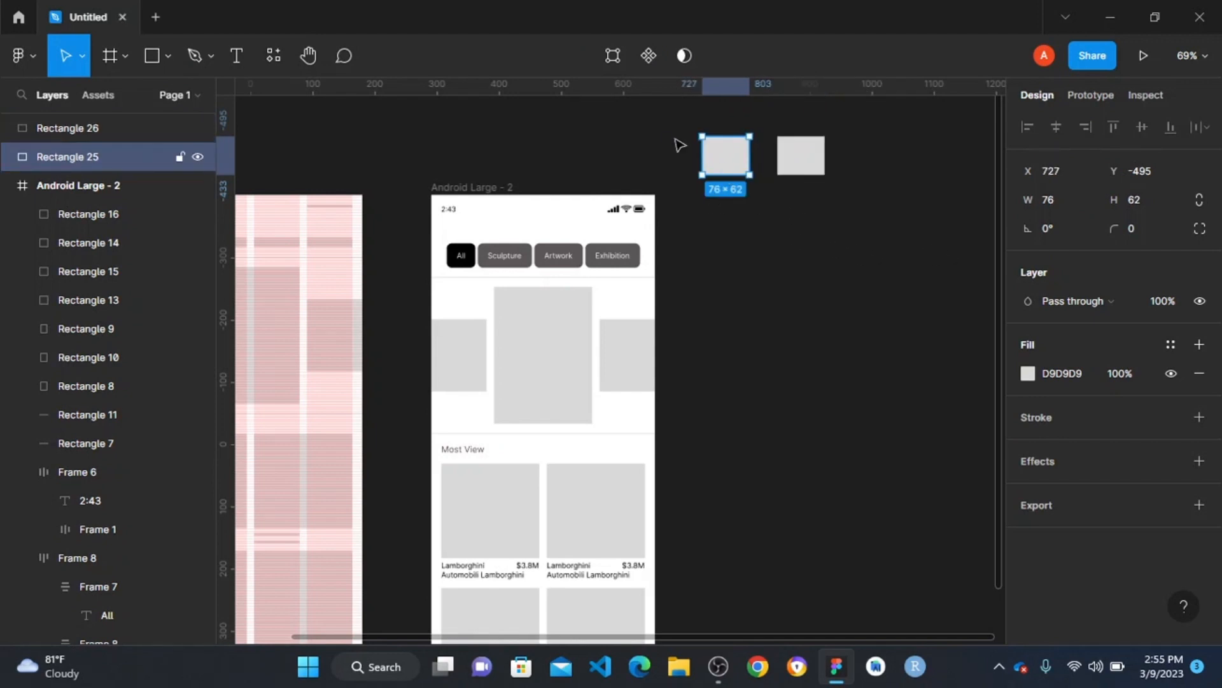
click(1026, 374)
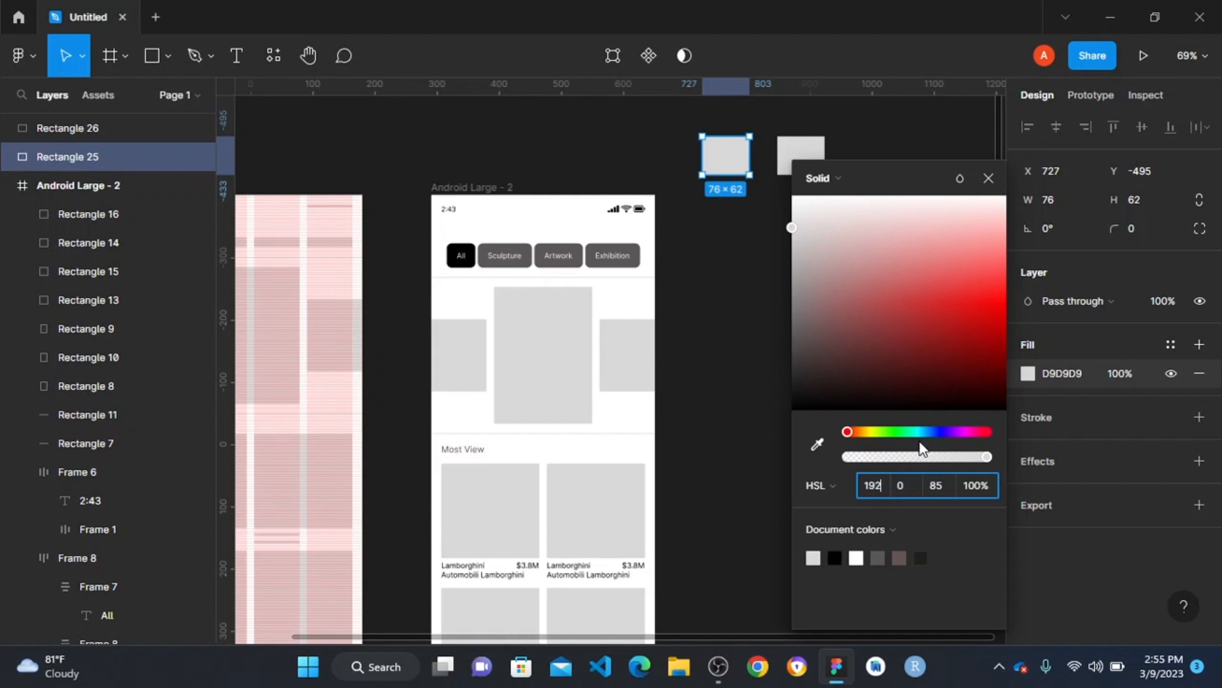
text(192)
key(Tab)
text(90)
key(Tab)
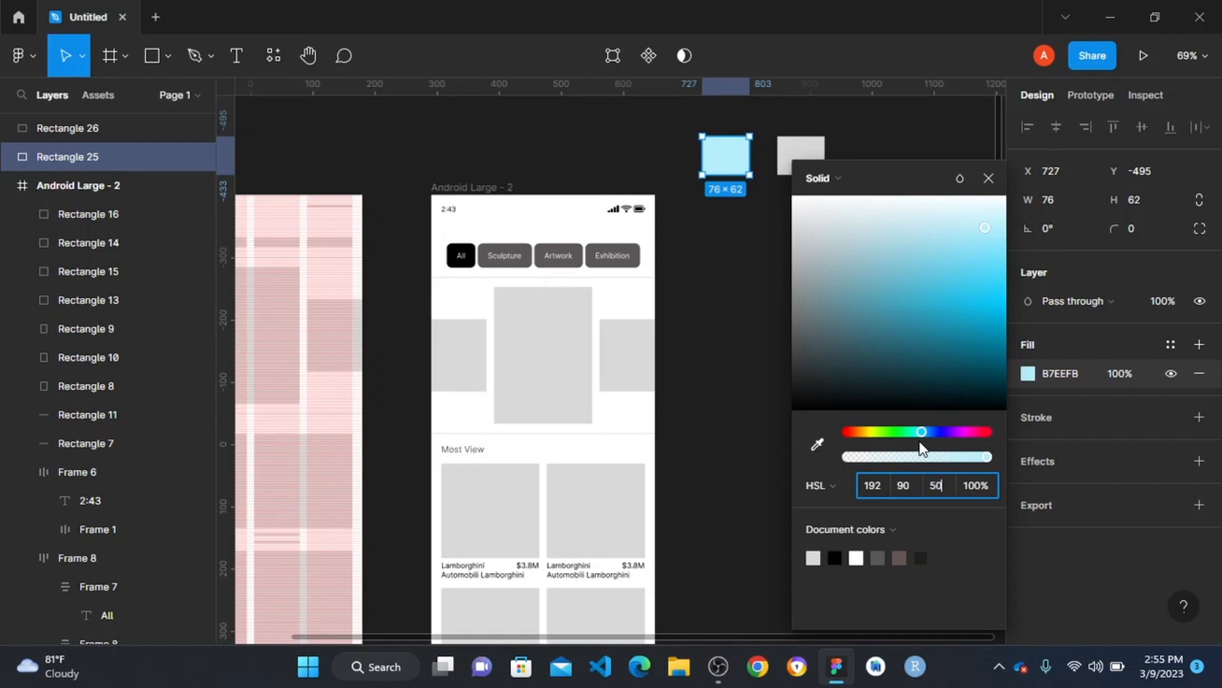
key(Return)
click(776, 312)
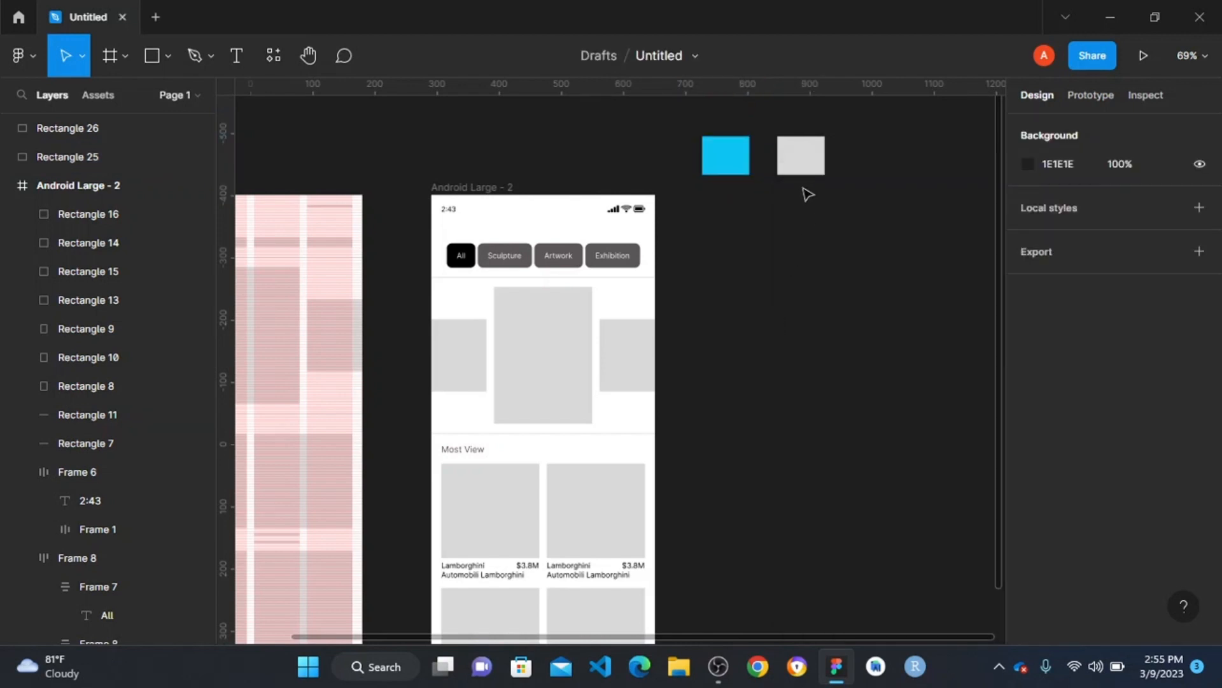
- Fill the second swatch rectangle with the HSL colour 330, 90, 50
click(801, 160)
click(1026, 374)
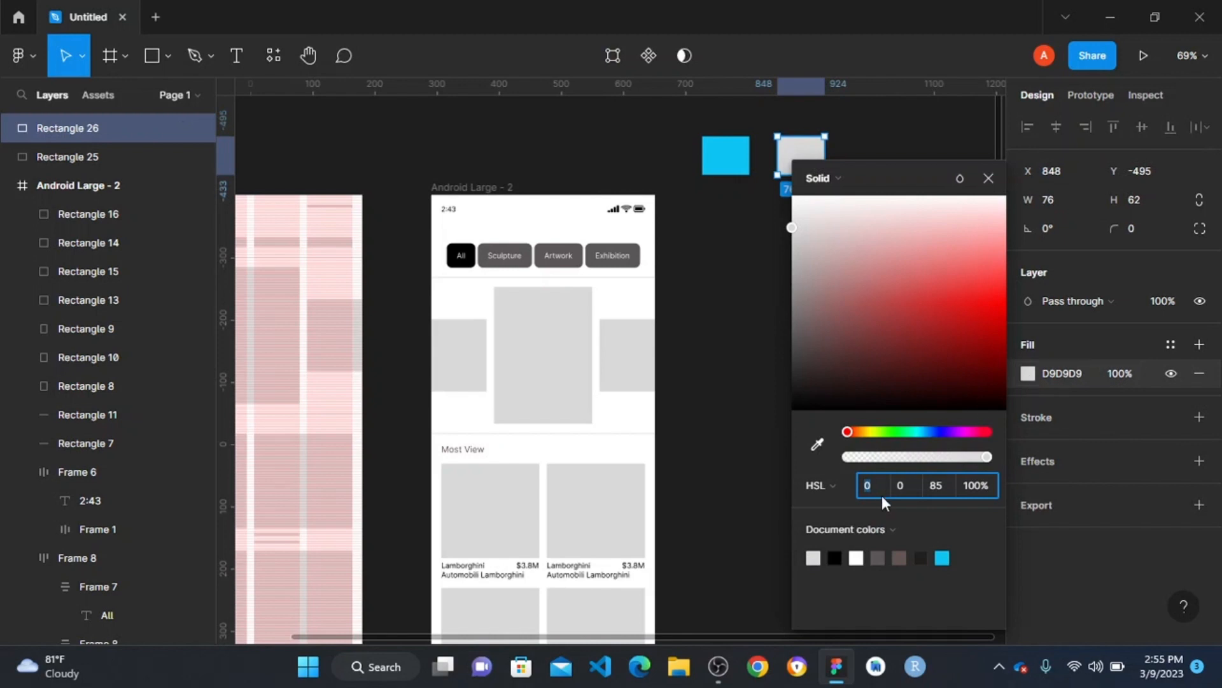
key(Tab)
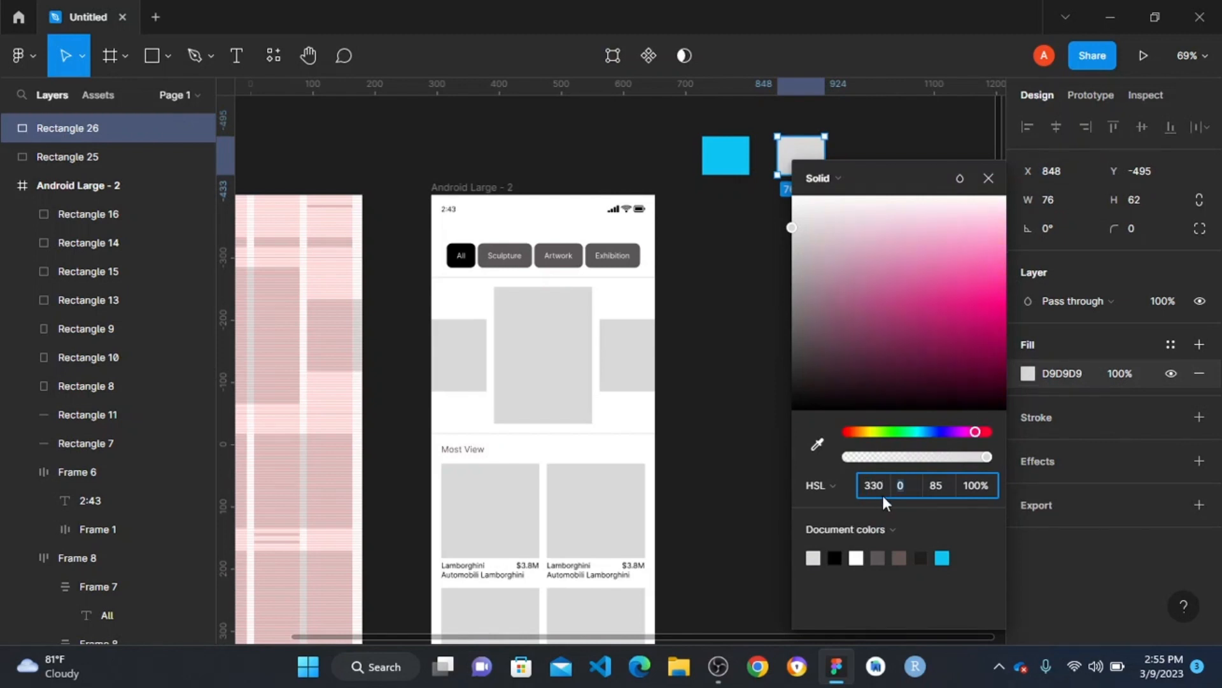
text(90)
key(Tab)
text(50)
key(Return)
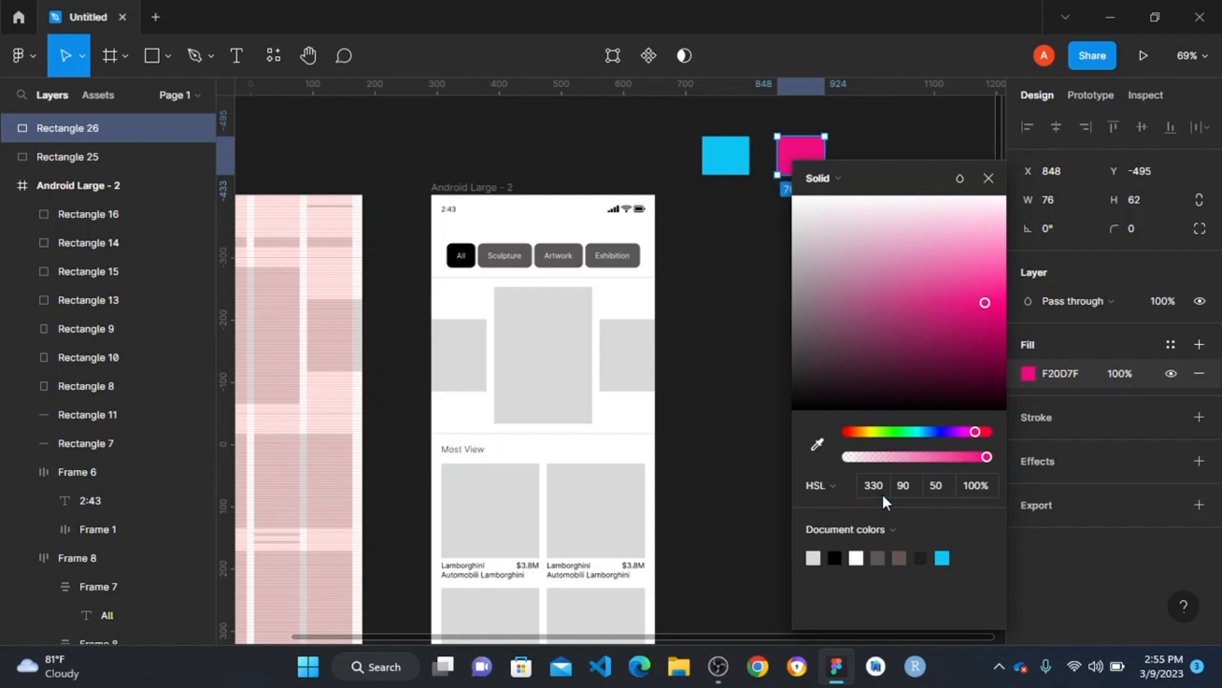
click(731, 378)
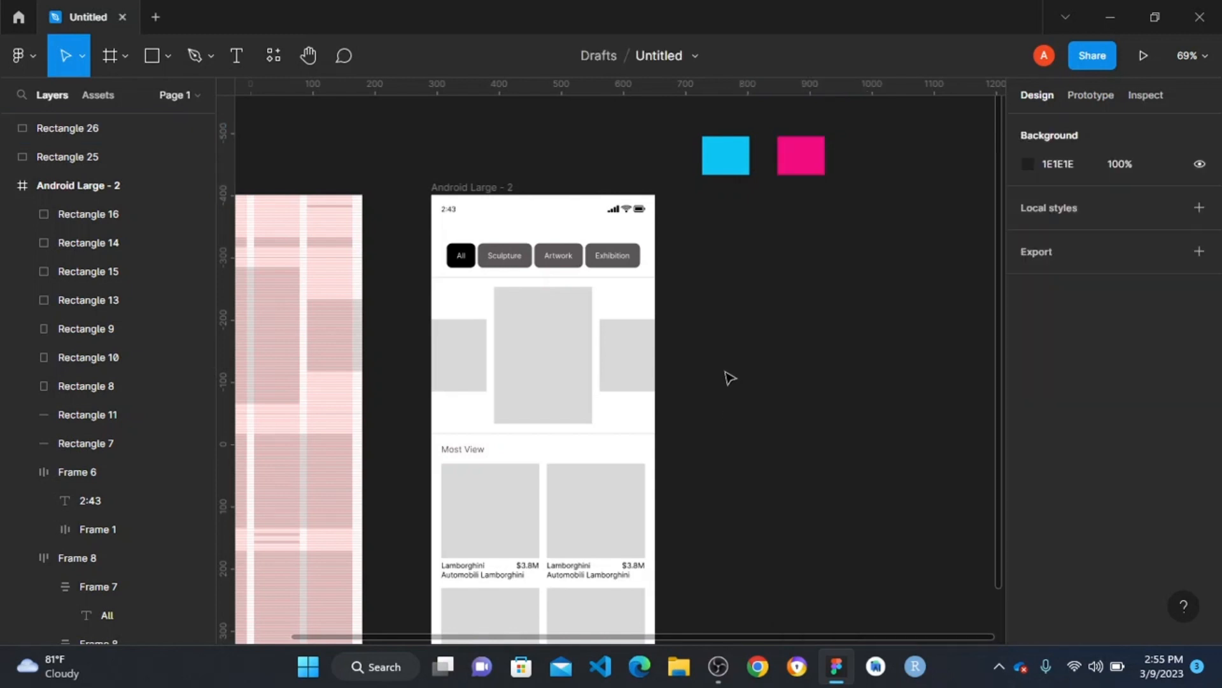
- Change the font of the 2:43 status bar text to Nobile
click(451, 215)
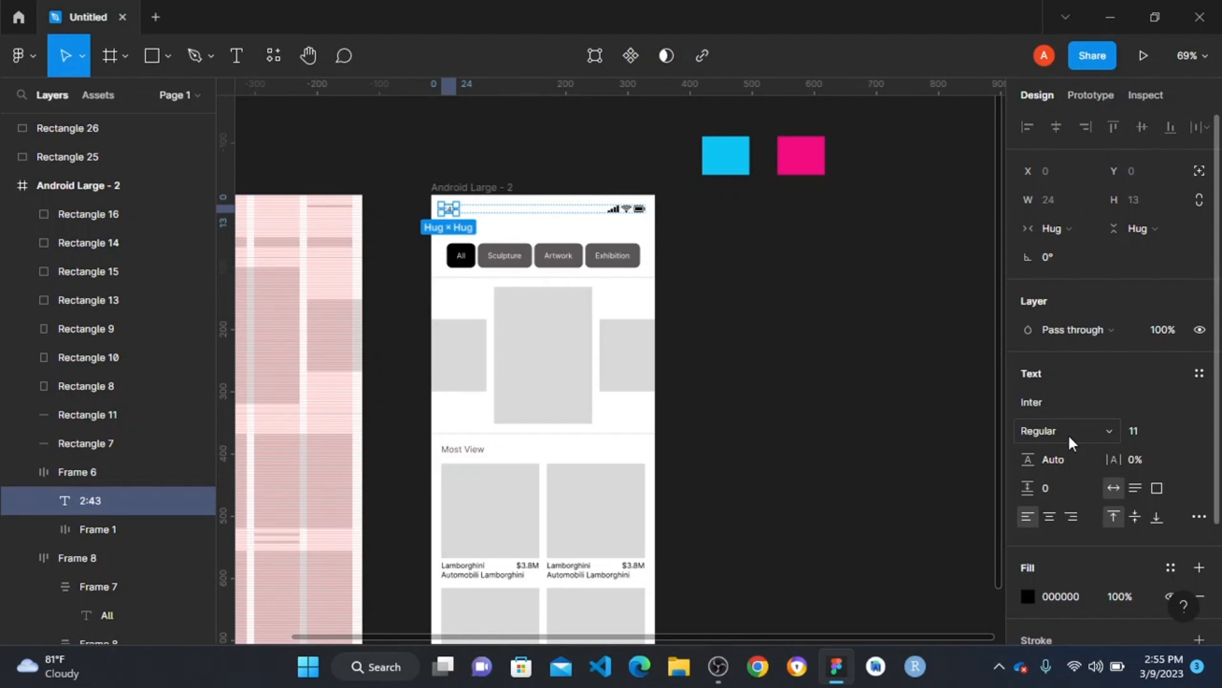
click(1068, 396)
text(nobile)
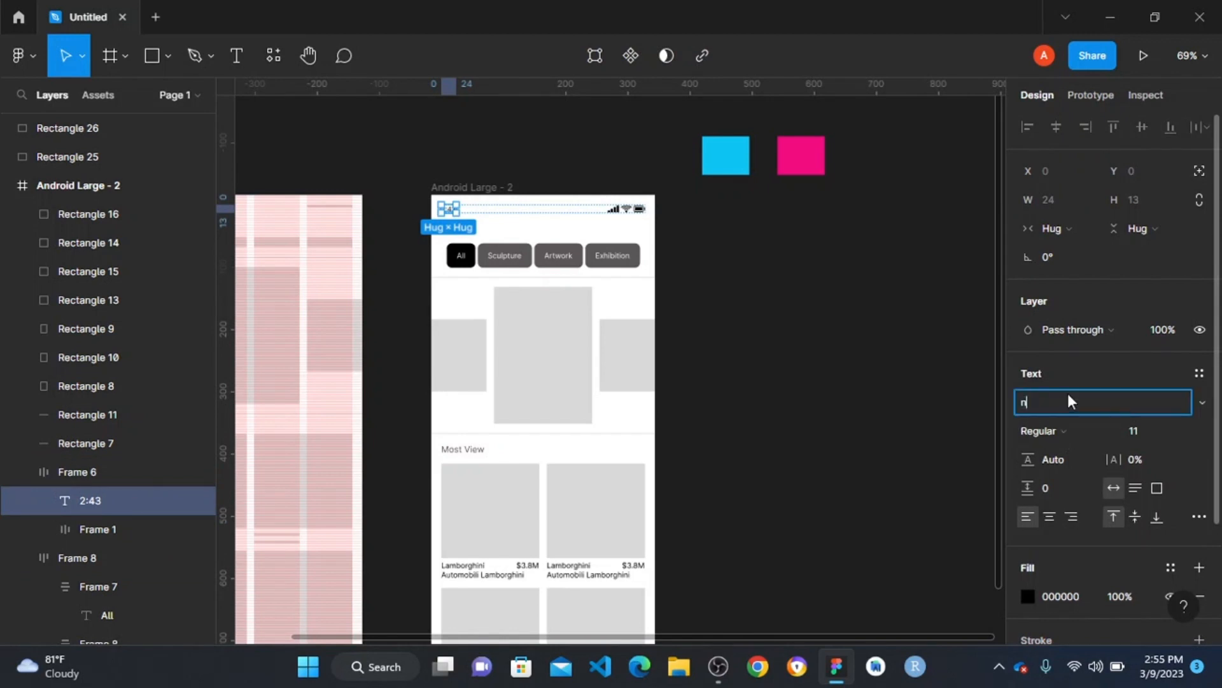
key(Return)
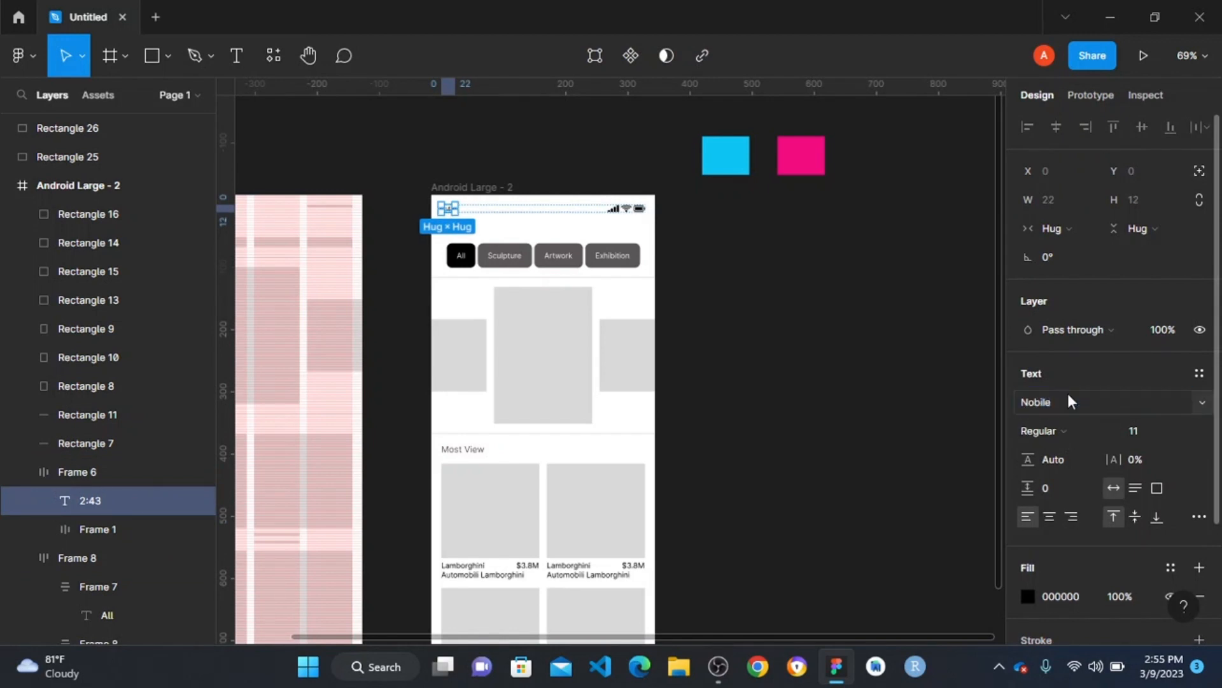
click(718, 275)
- Select the All, Sculpture, Artwork and Exhibition button labels together and open their font for editing
scroll(457, 240, up, 5)
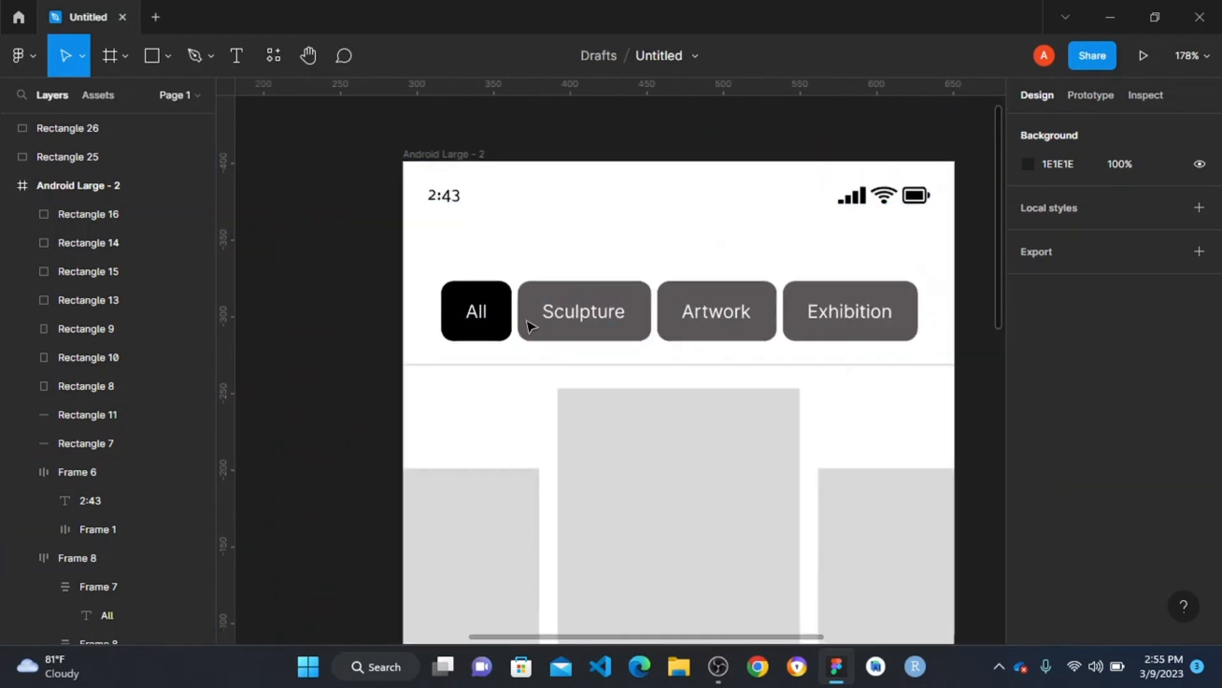
scroll(519, 315, down, 3)
click(494, 316)
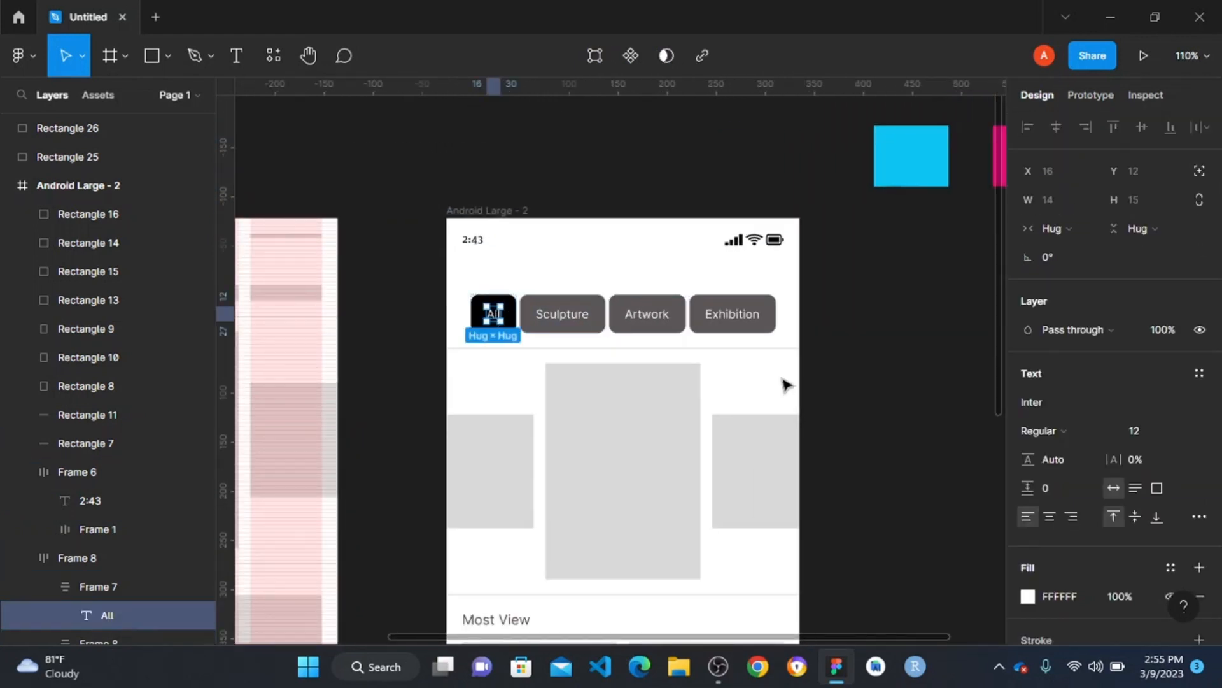
shift+click(569, 320)
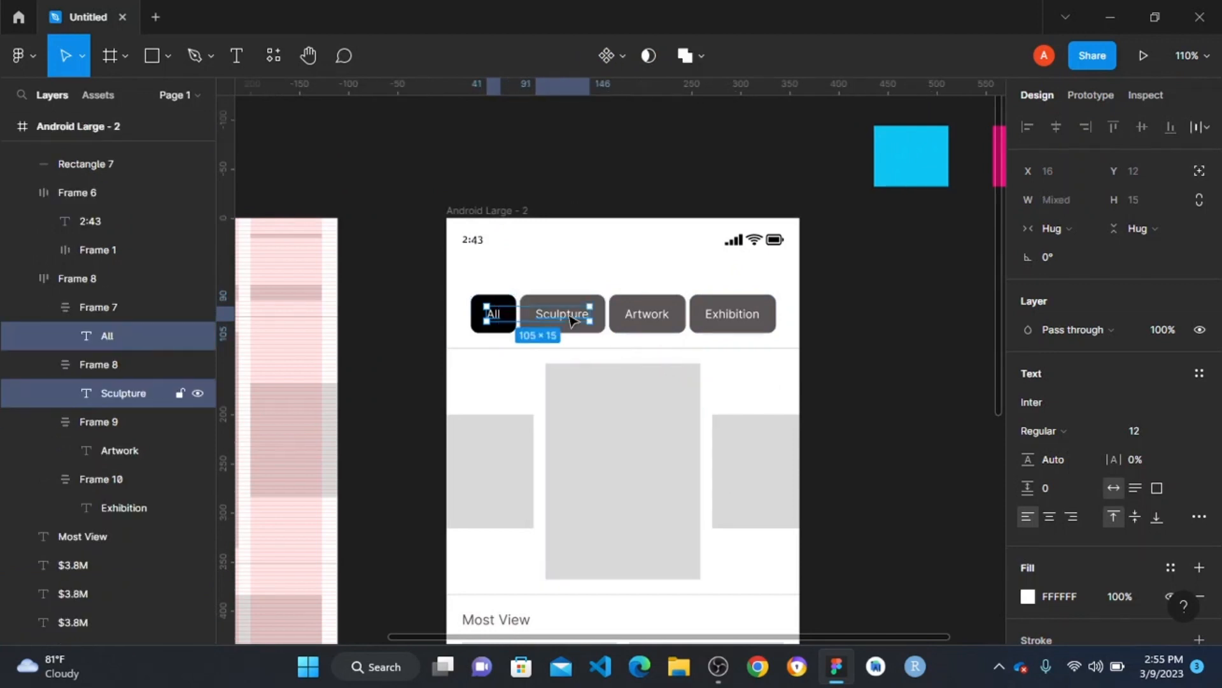
shift+click(656, 318)
shift+click(735, 319)
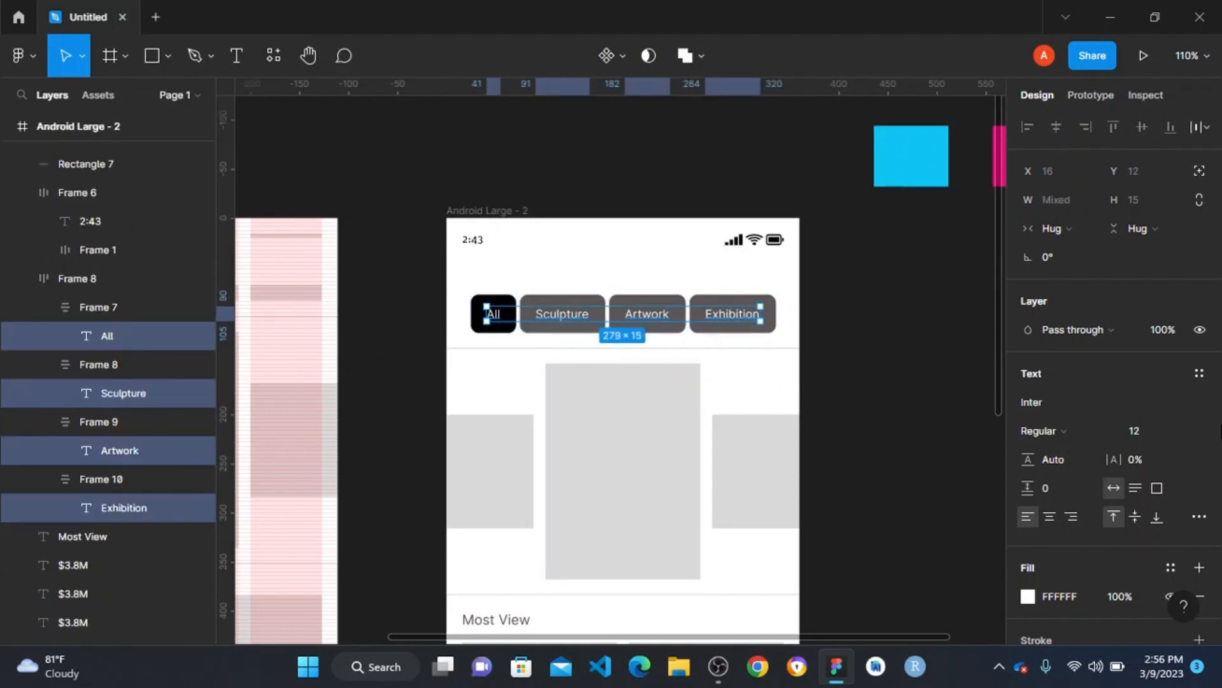
scroll(1106, 449, down, 3)
click(1061, 255)
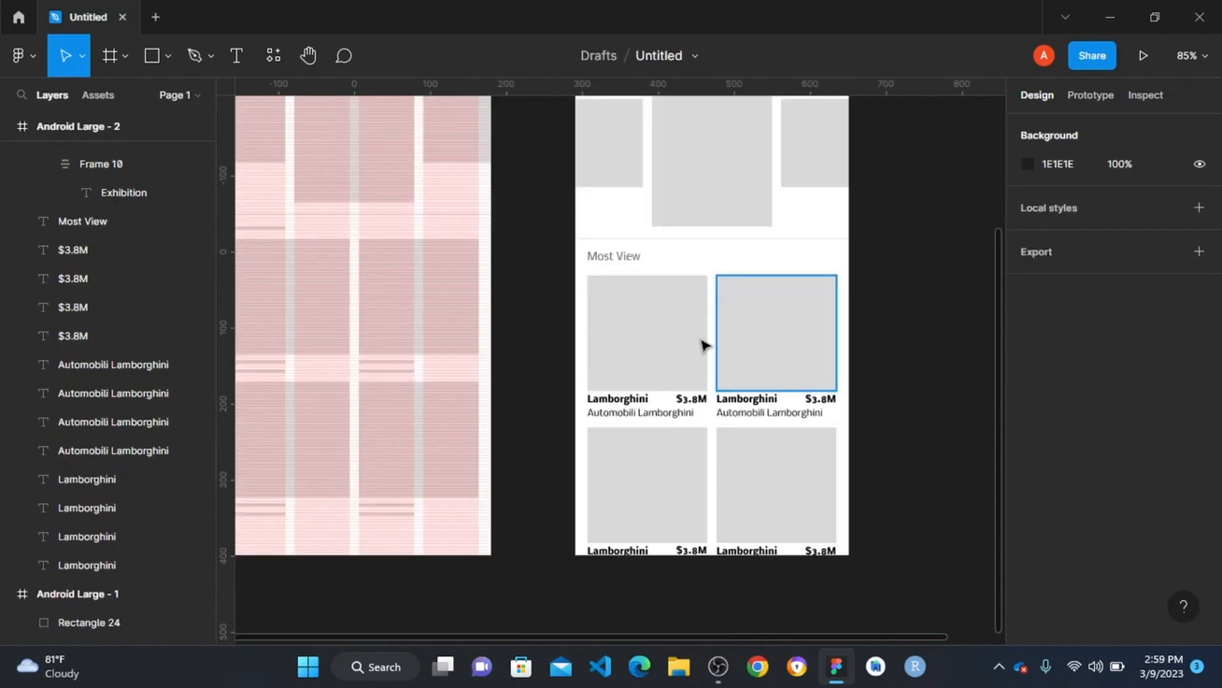
- Recolour the status bar's time and icons in Android Large - 2 to the HSL colour 192, 90, 5
scroll(701, 344, up, 5)
scroll(622, 295, down, 2)
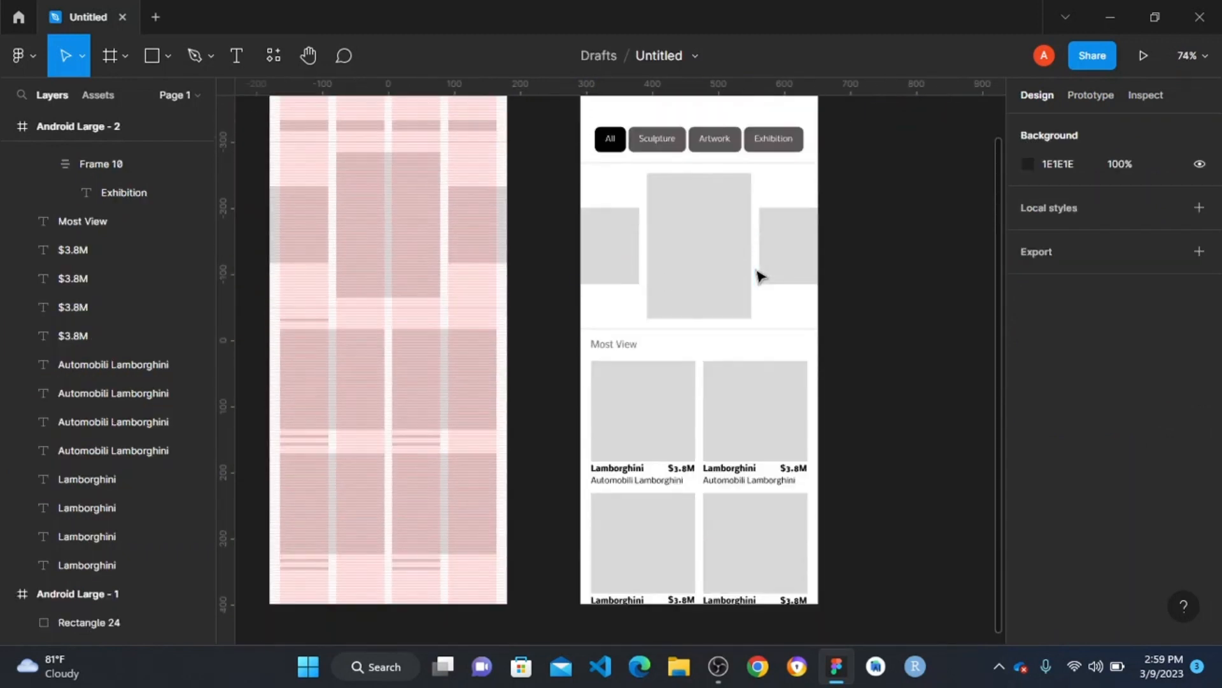
scroll(764, 268, up, 1)
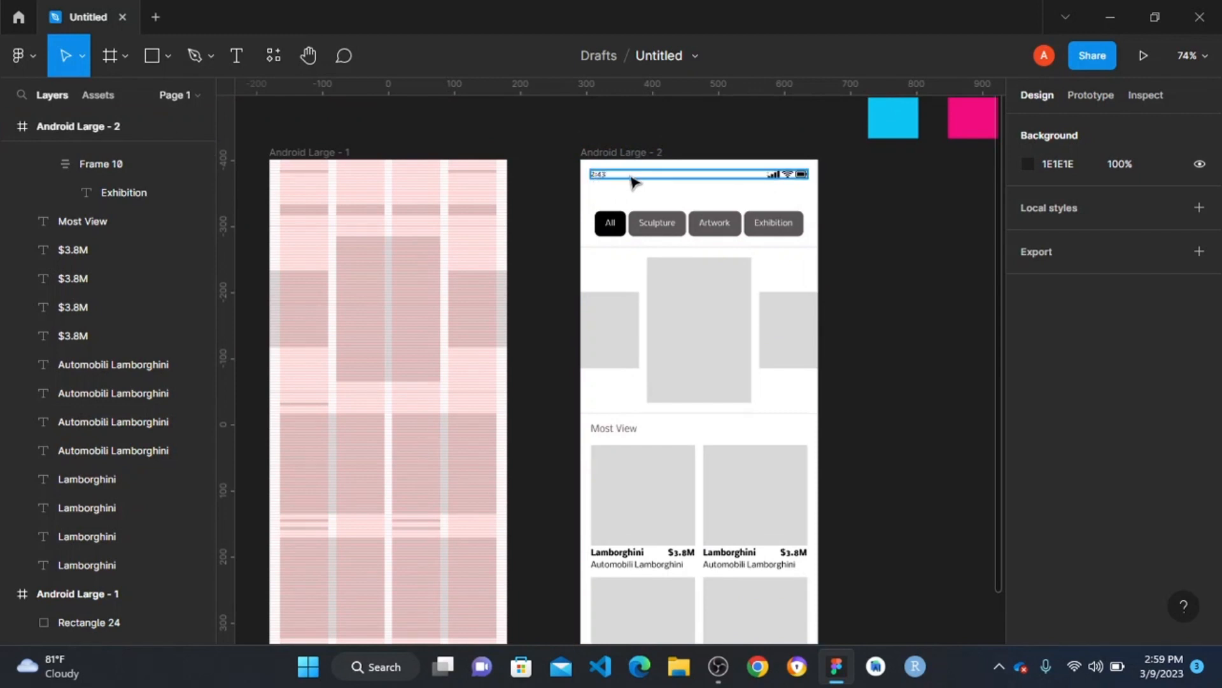
click(631, 179)
scroll(1079, 441, down, 6)
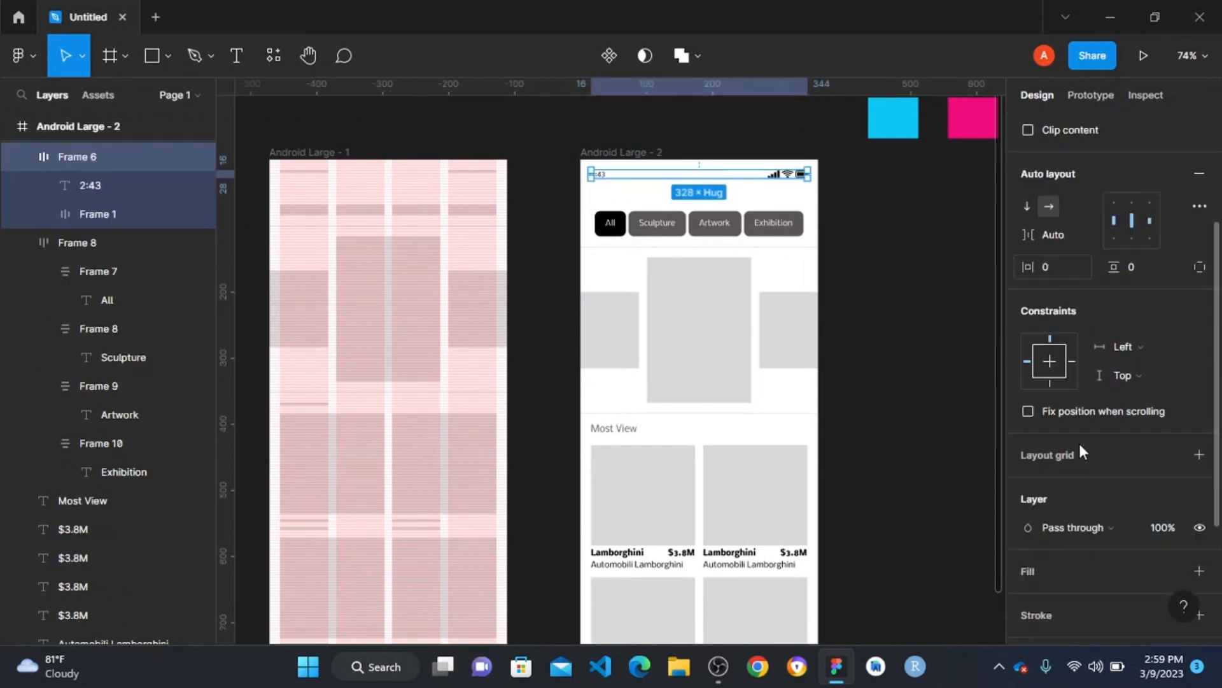
click(1025, 513)
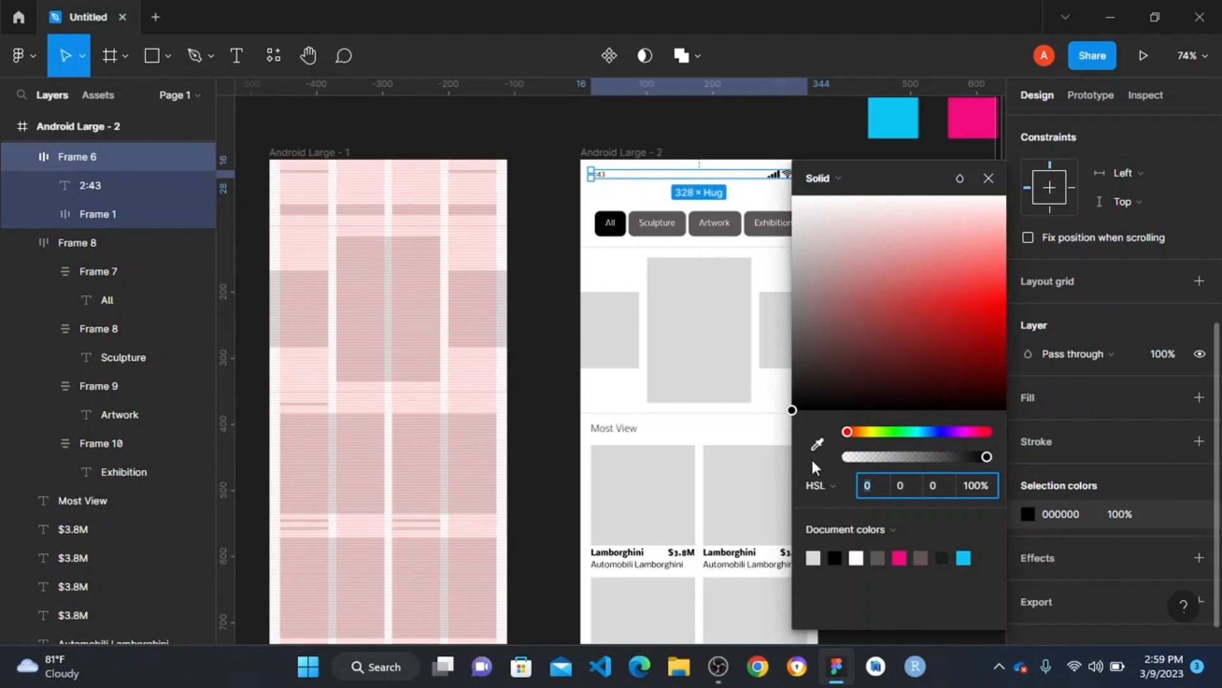
click(877, 485)
text(192)
key(Tab)
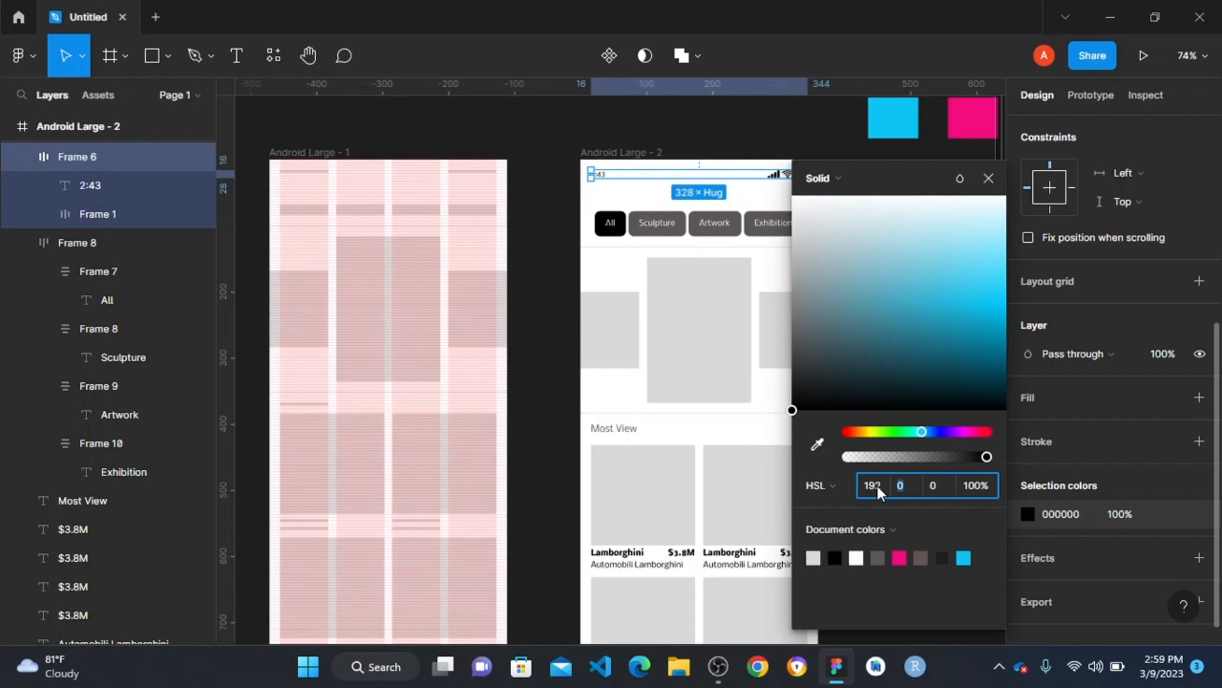
text(90)
key(Tab)
text(5)
key(Return)
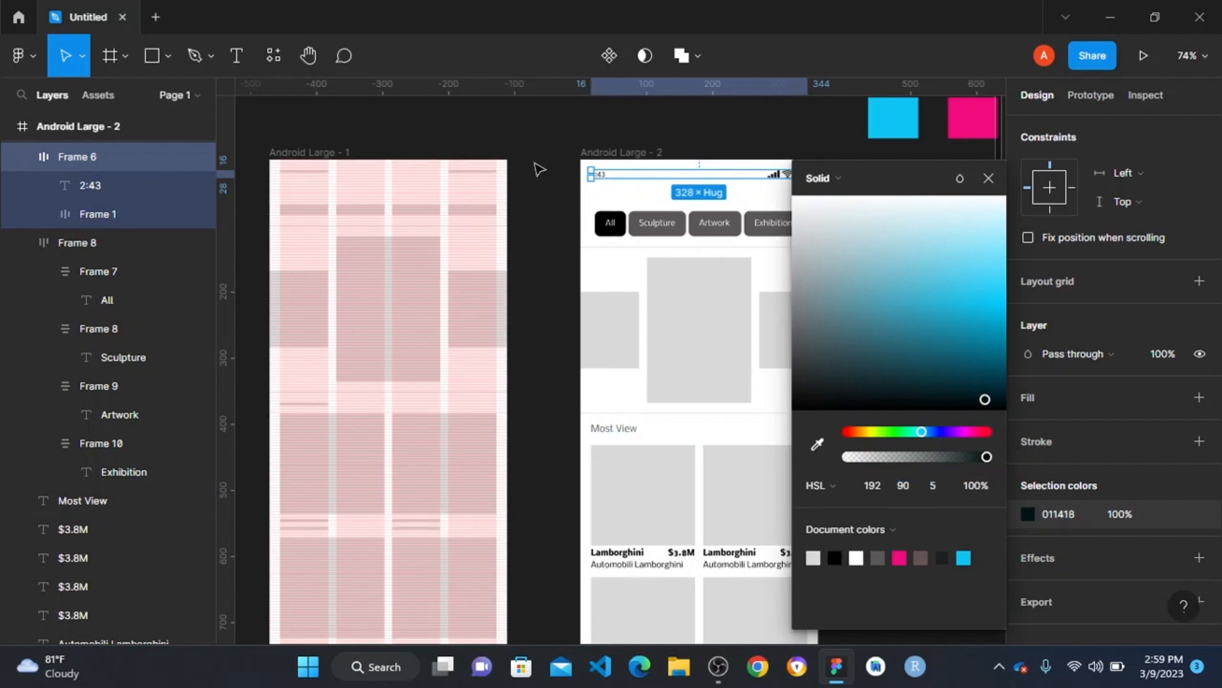
click(560, 177)
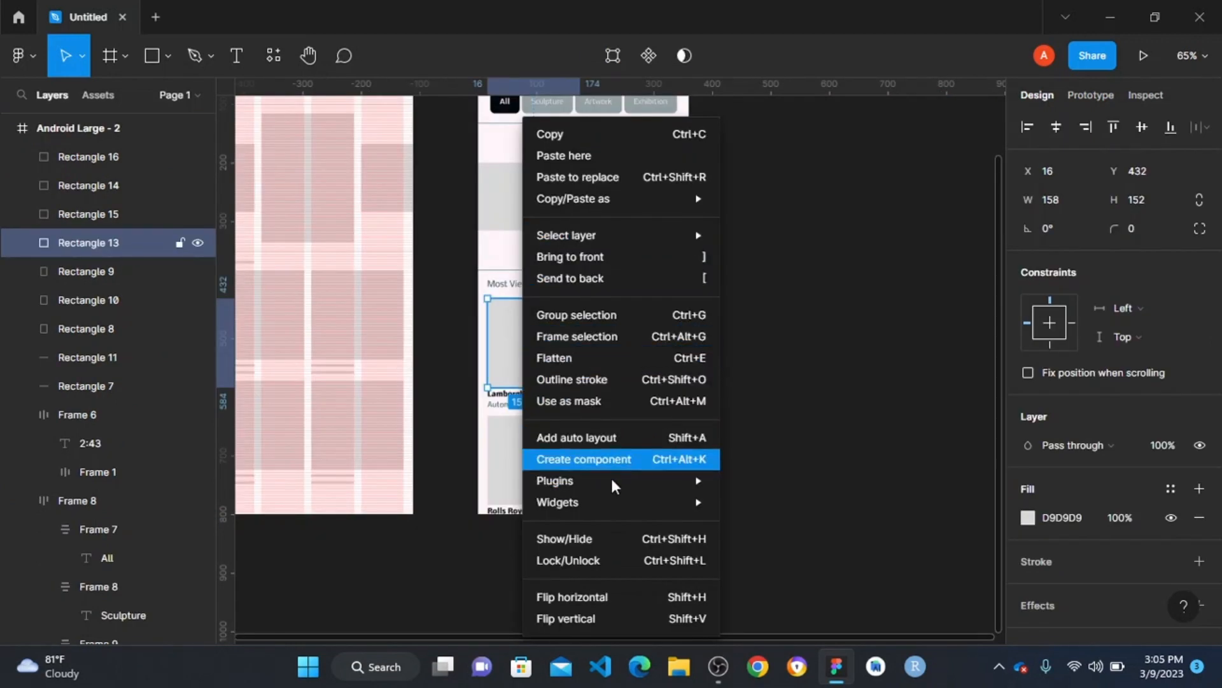
- Search Unsplash for "lamborghini" and fill the Lamborghini card's placeholder with the rear-view photo of the car with raised doors at sunset
mouse_move(617, 487)
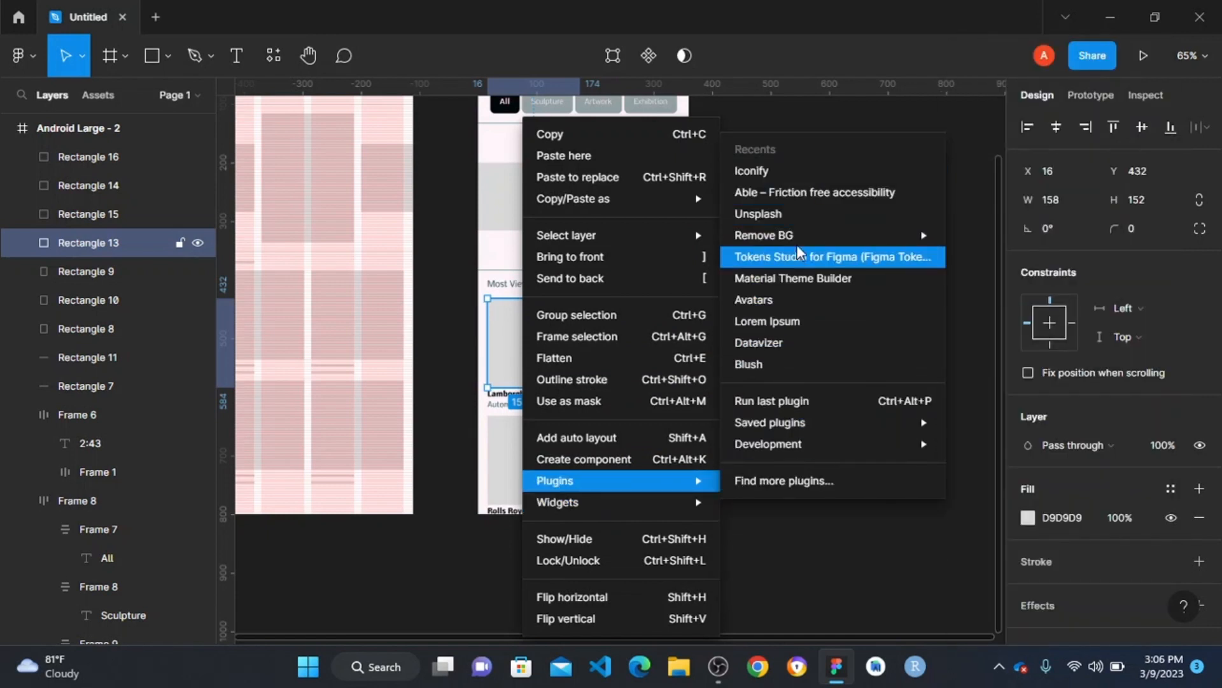
click(806, 218)
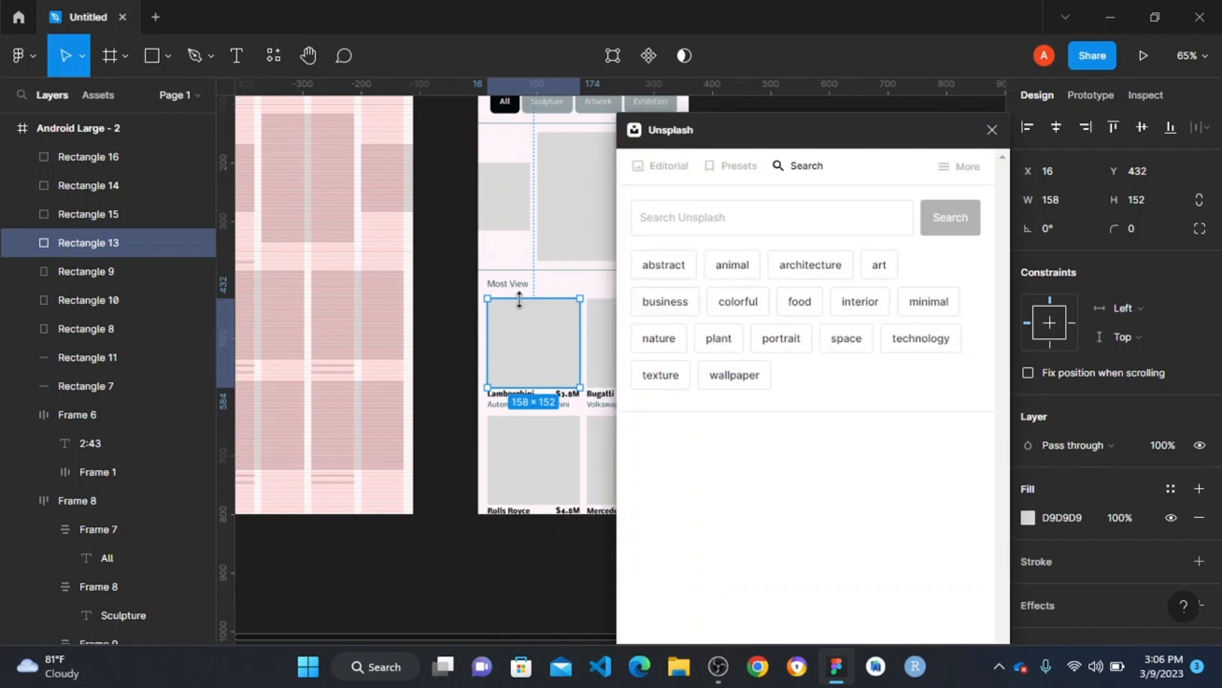
click(708, 224)
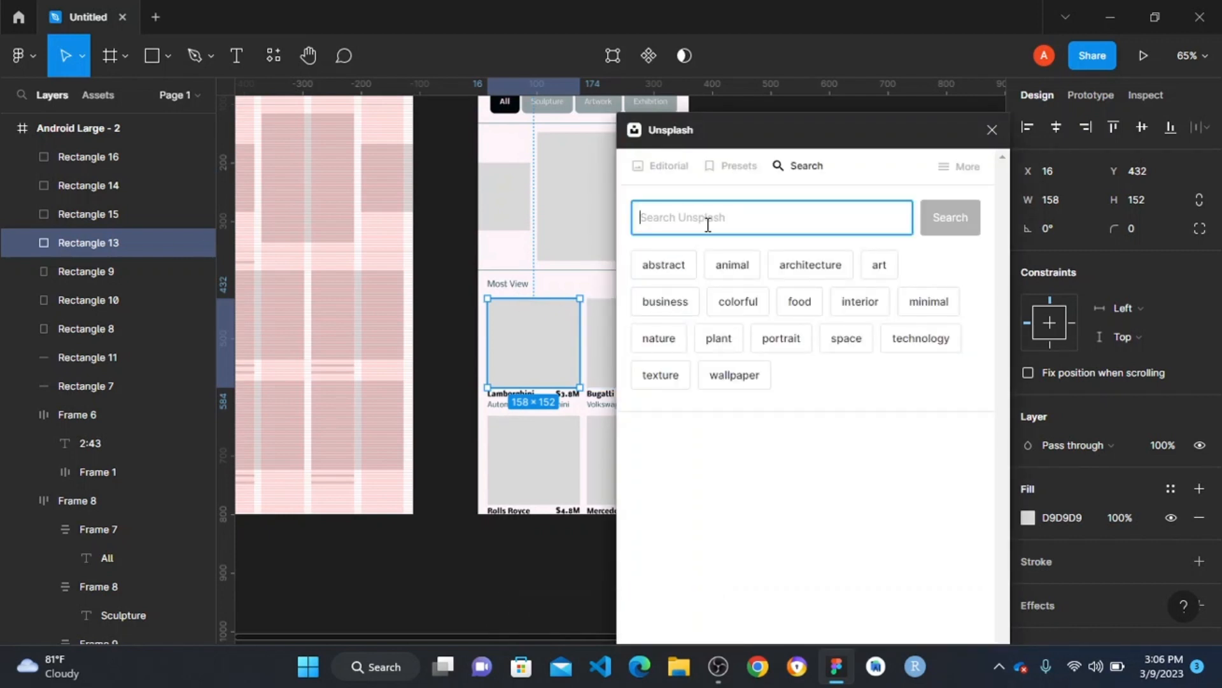
text(lamborghini)
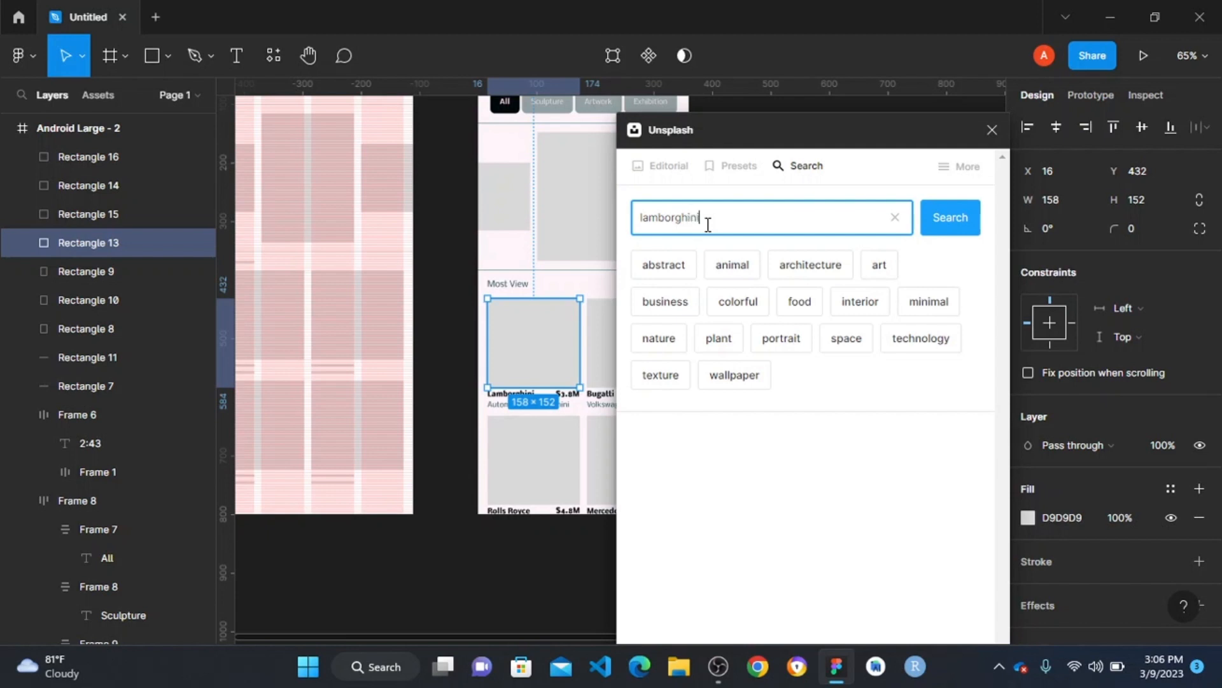
key(Return)
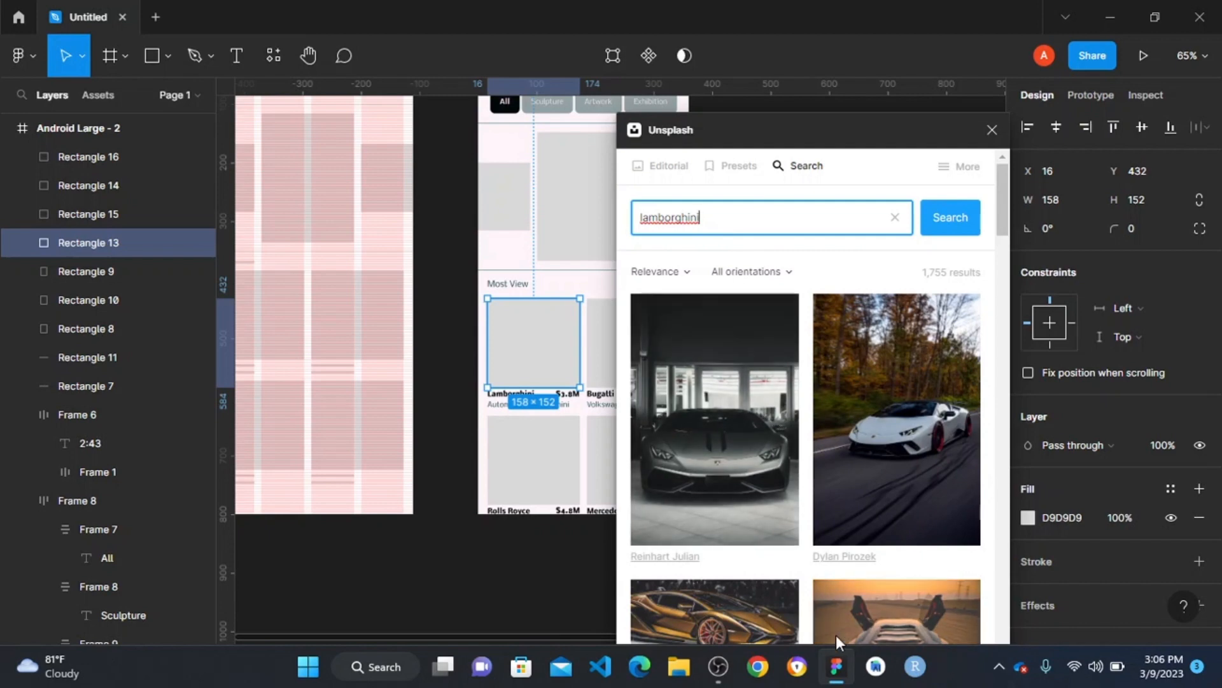
scroll(735, 422, down, 3)
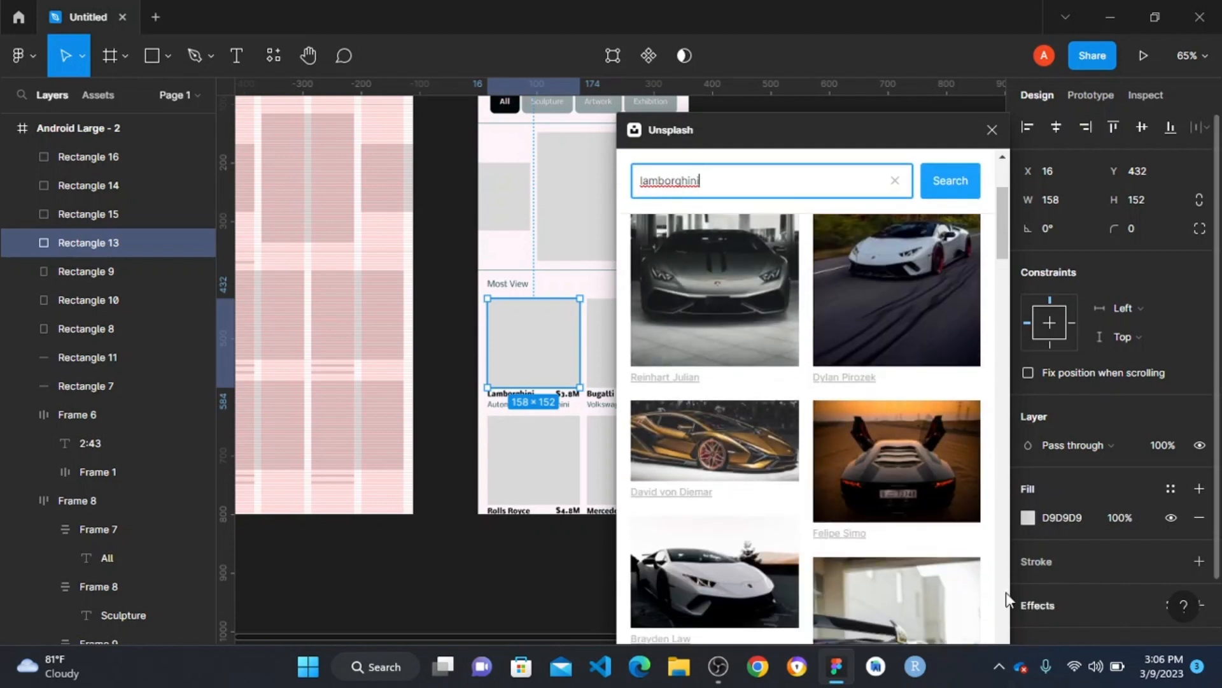
click(900, 468)
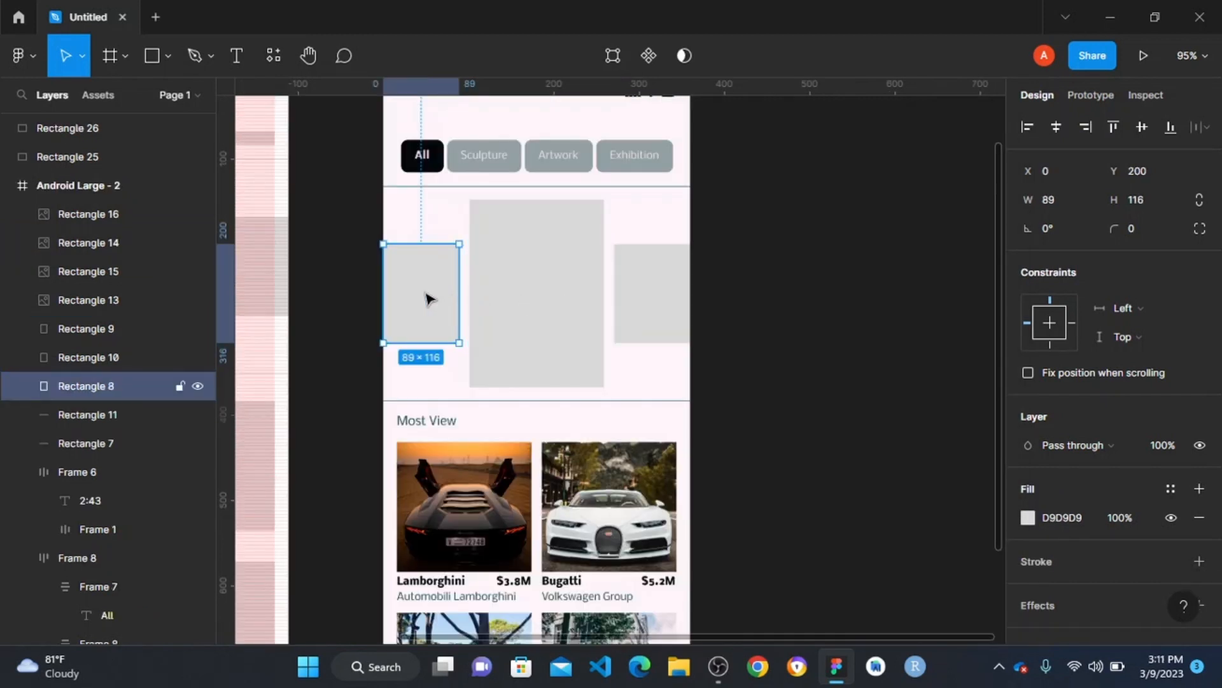
- Copy the 89 by 116 carousel placeholder at the frame's left edge onto the empty canvas beside Android Large - 2, at about X 887, Y -223
drag(428, 298, 943, 258)
scroll(851, 273, right, 5)
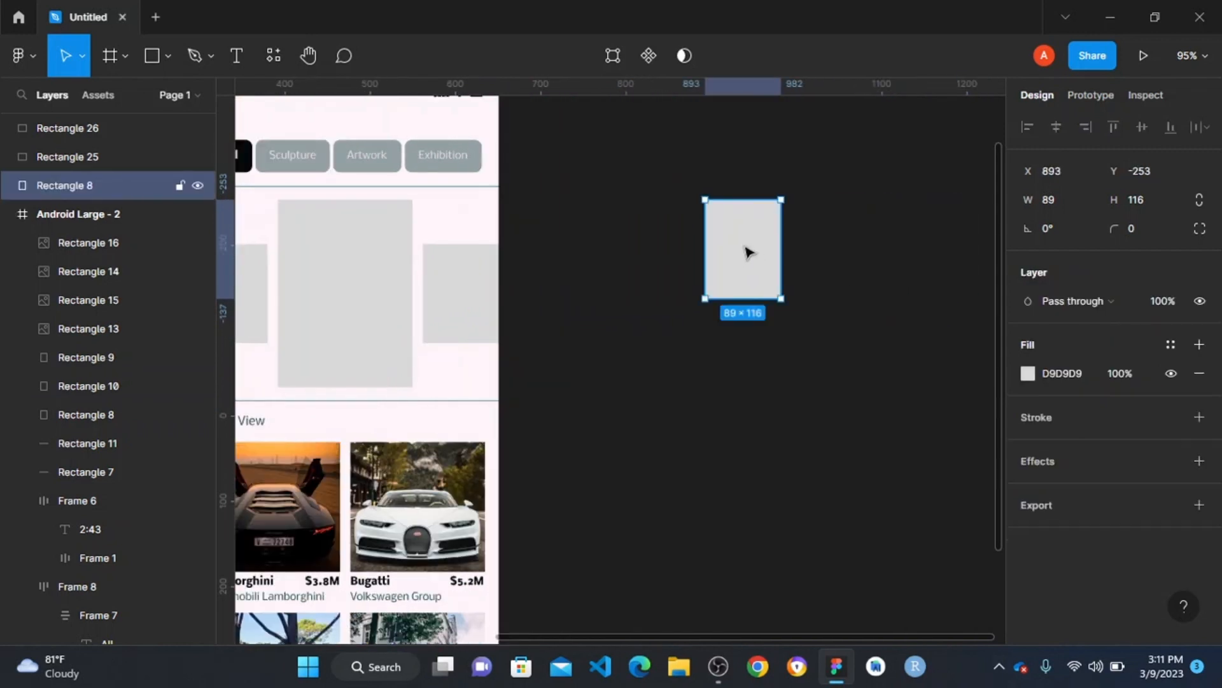
drag(751, 251, 872, 263)
scroll(701, 330, right, 6)
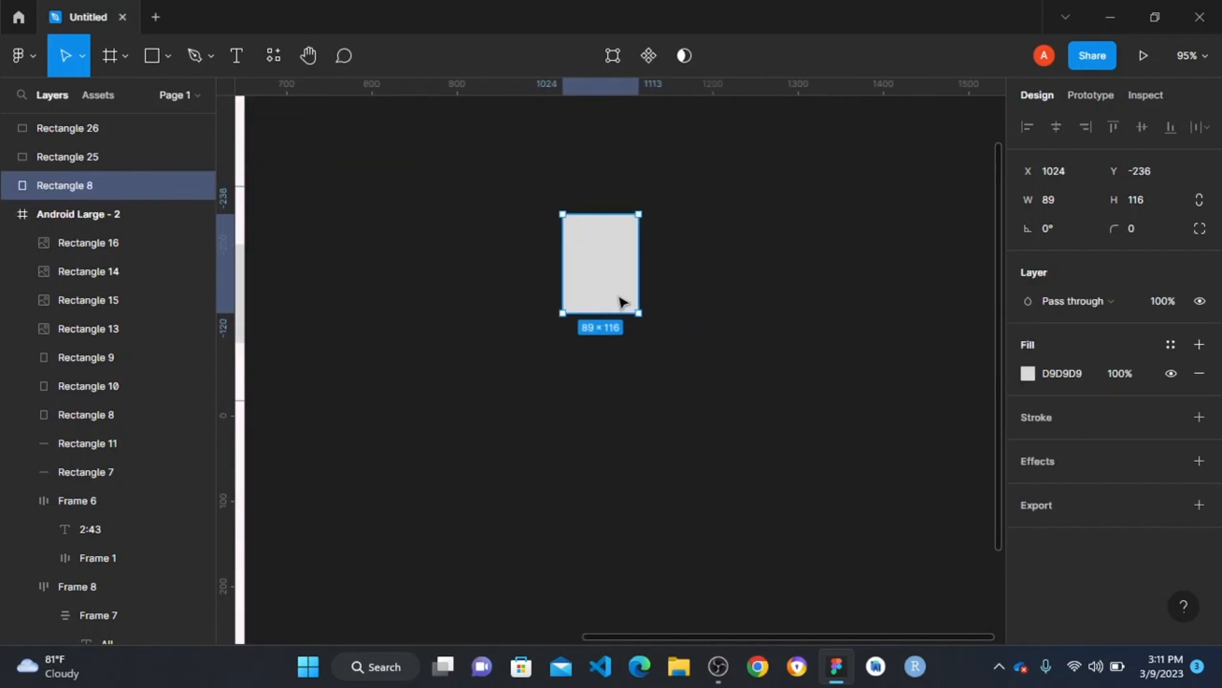
scroll(604, 283, left, 4)
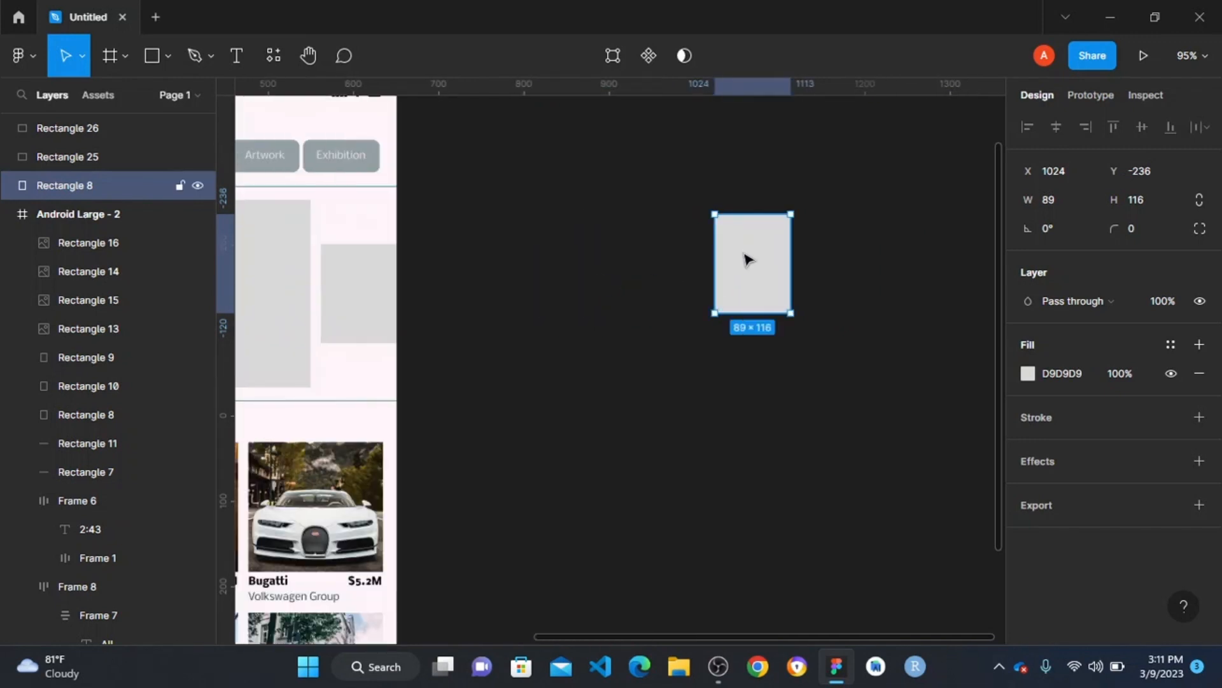
drag(751, 255, 635, 265)
- Open the Unsplash plugin for the copied 89 by 116 placeholder and search its photos for "sculpture"
right_click(634, 265)
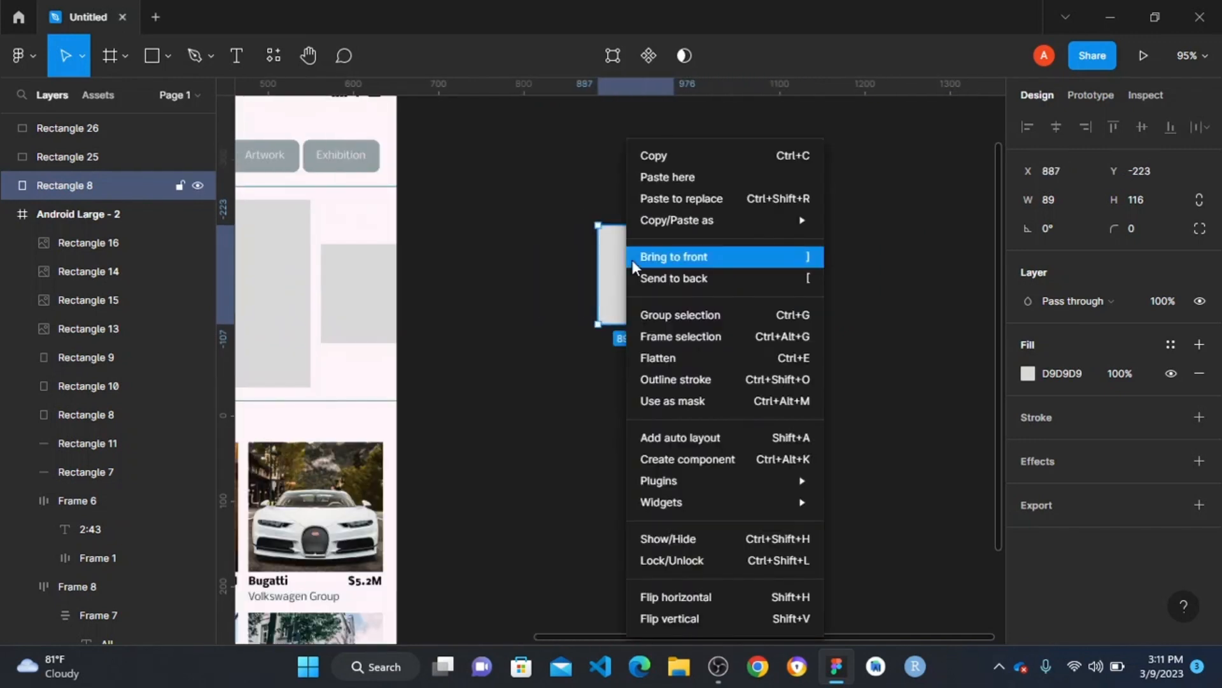
mouse_move(700, 480)
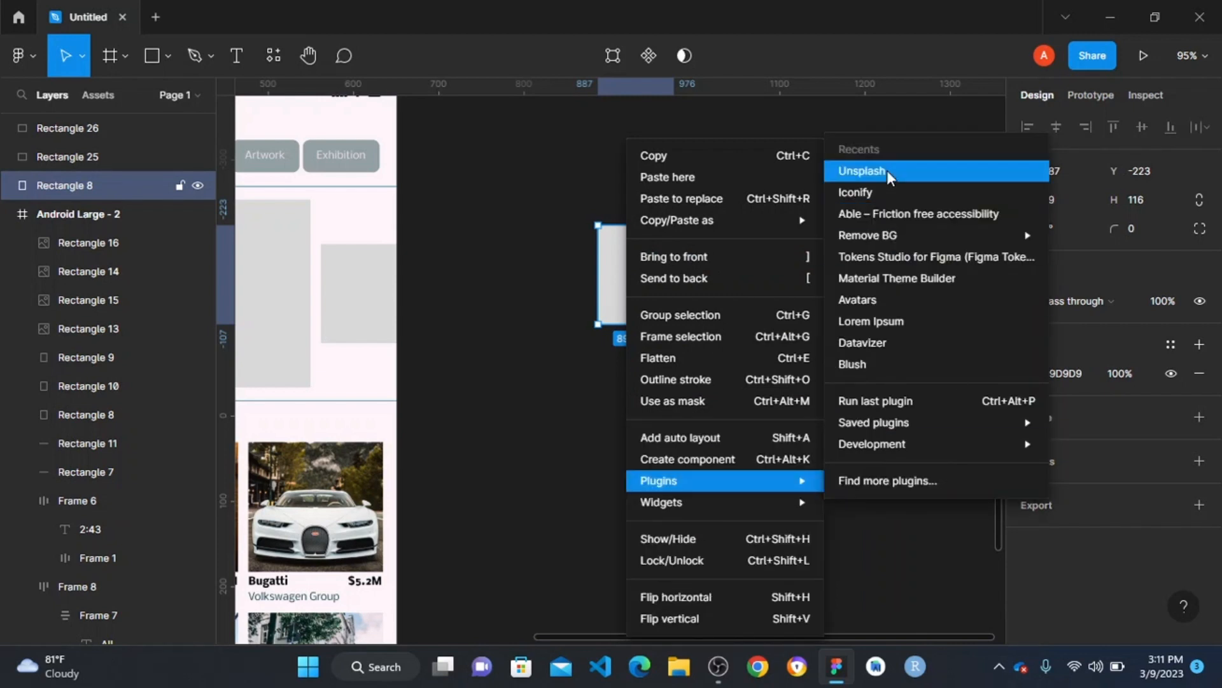
click(862, 171)
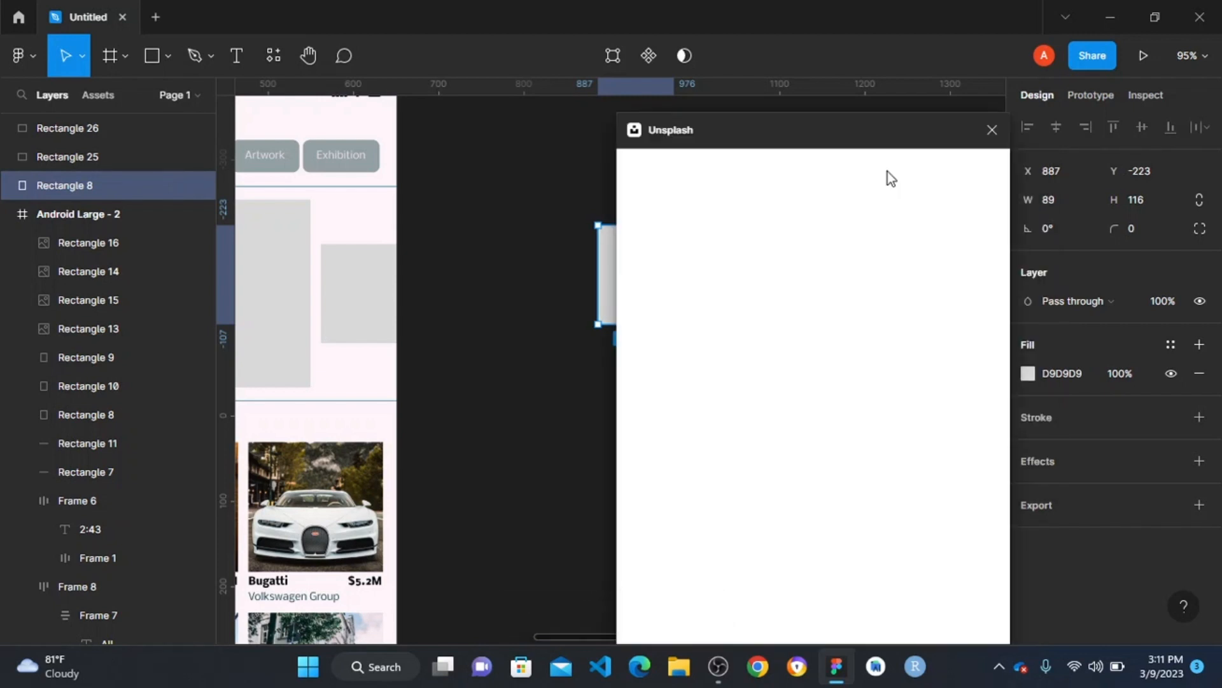
click(694, 221)
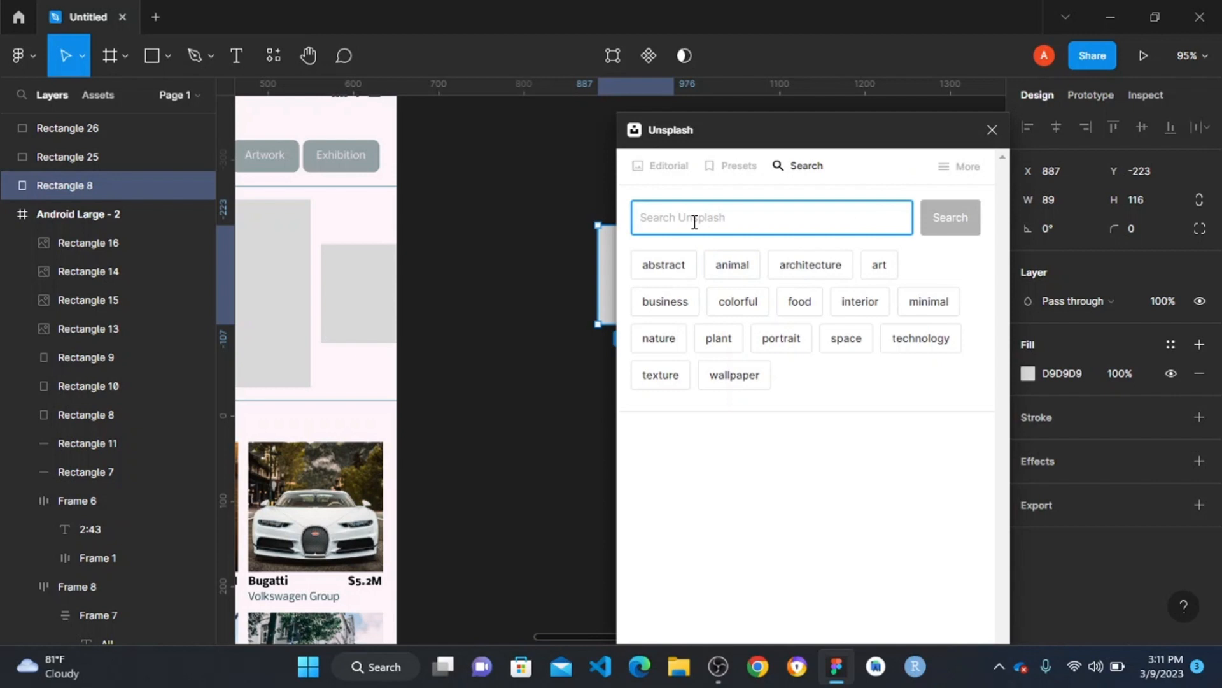
text(sculpture)
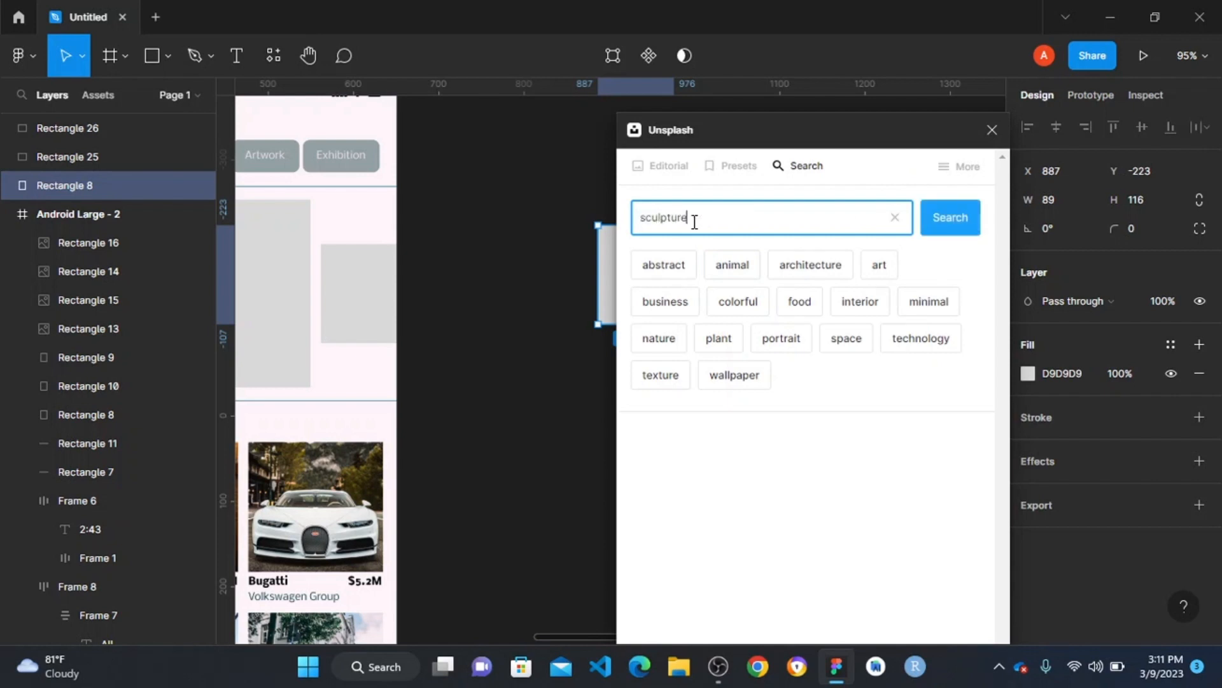
key(Return)
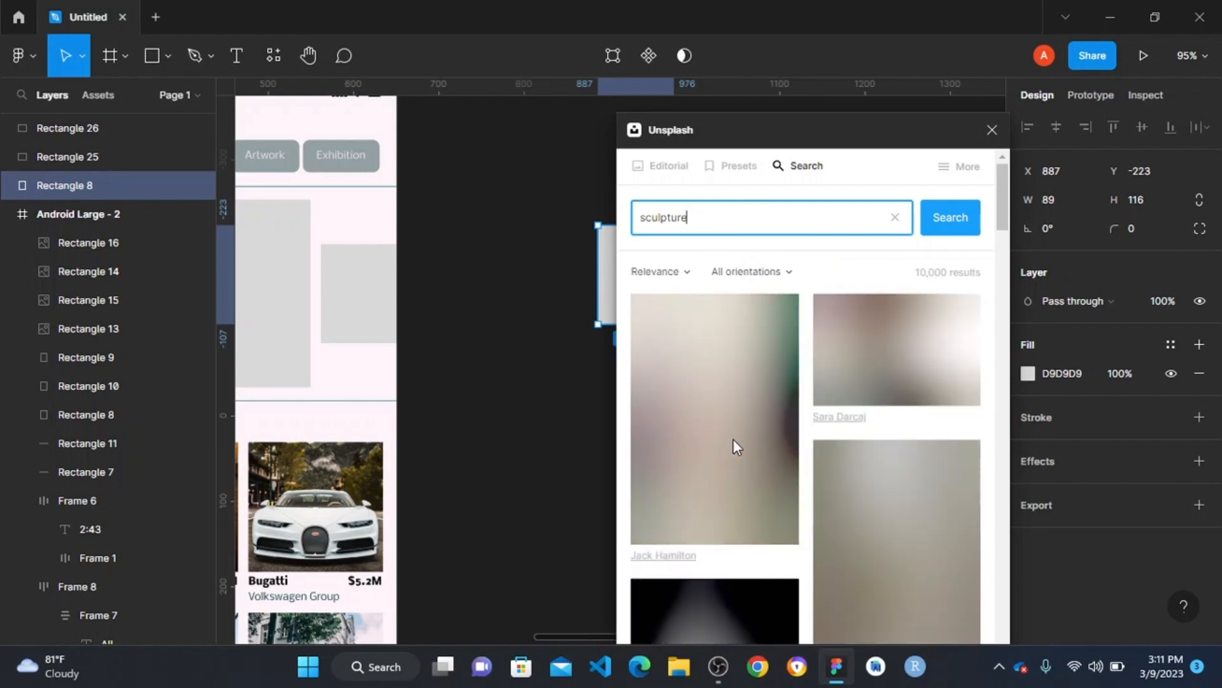
- Fill the copied placeholder with the photo of the helmeted white bust against a blue background
scroll(742, 446, down, 5)
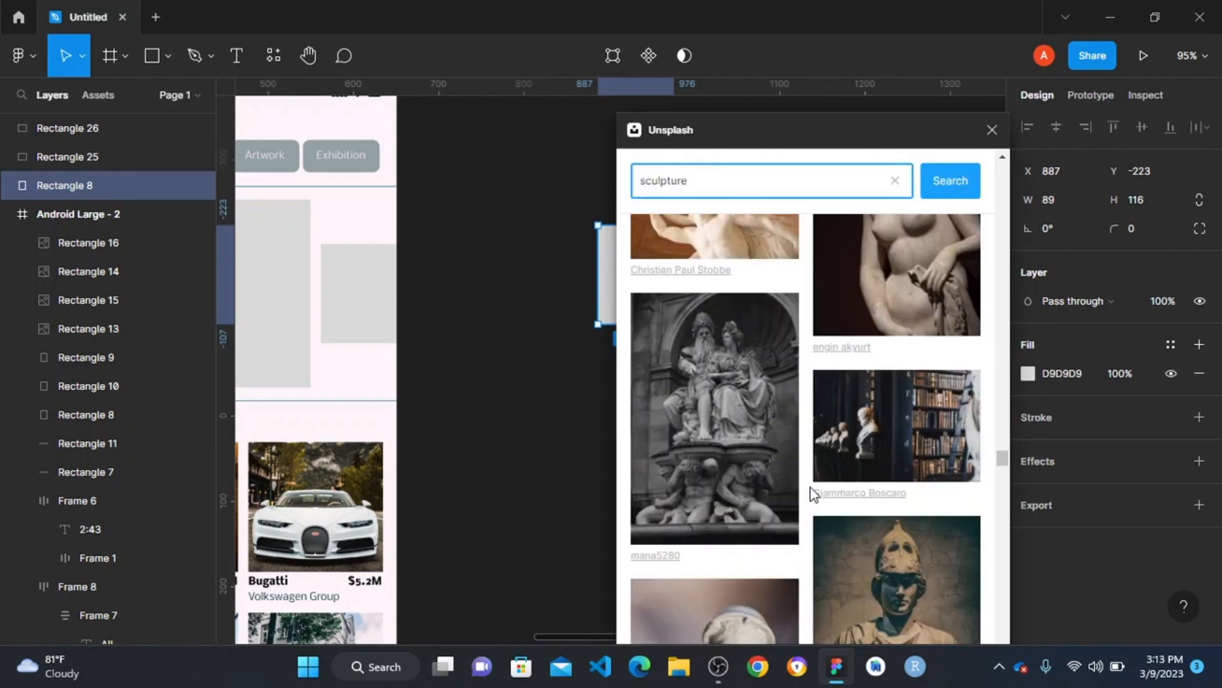
scroll(810, 493, down, 10)
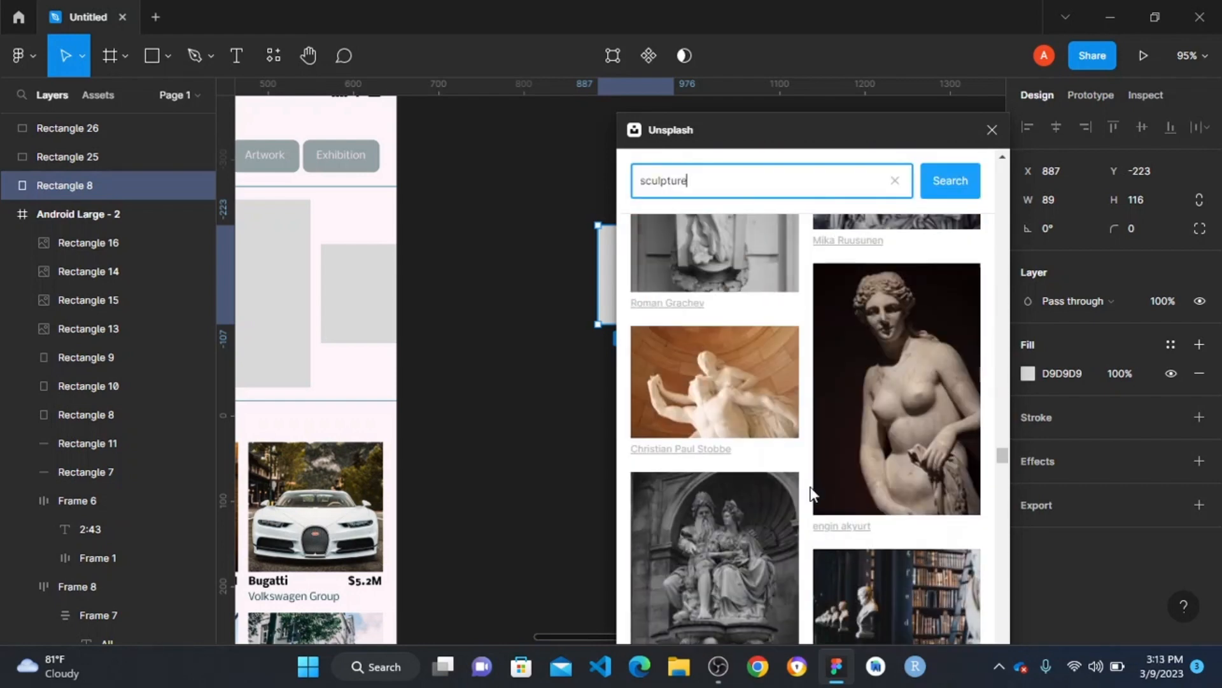
scroll(810, 494, down, 3)
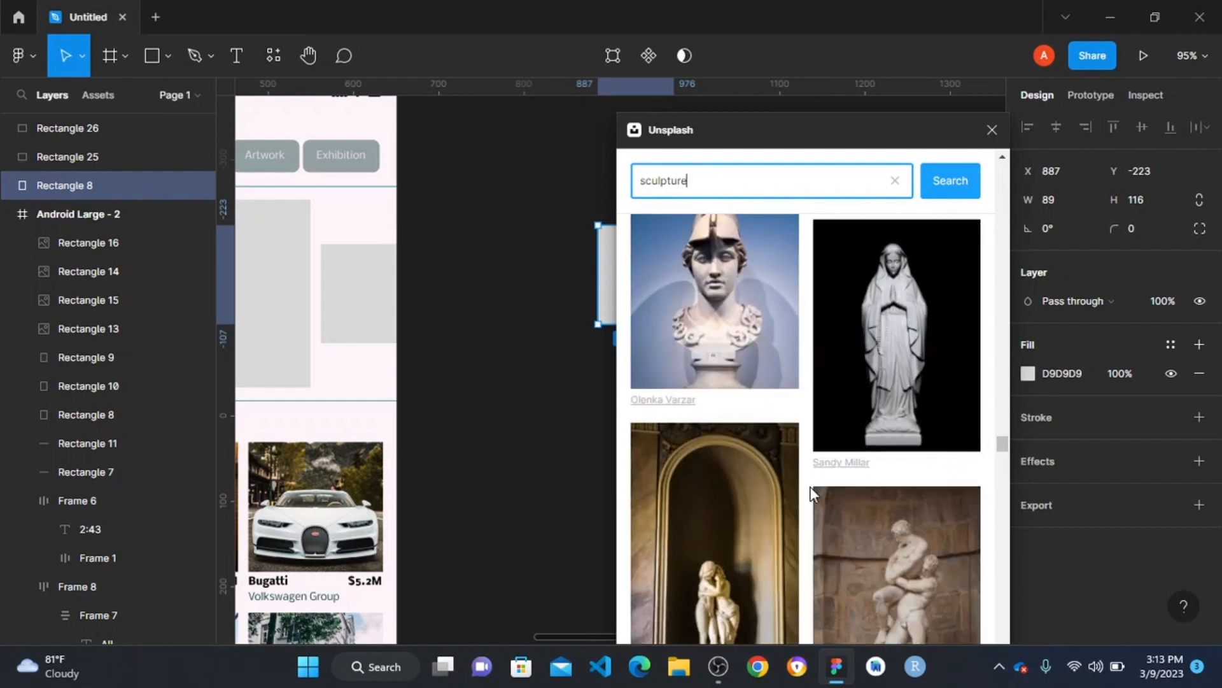
scroll(810, 497, up, 1)
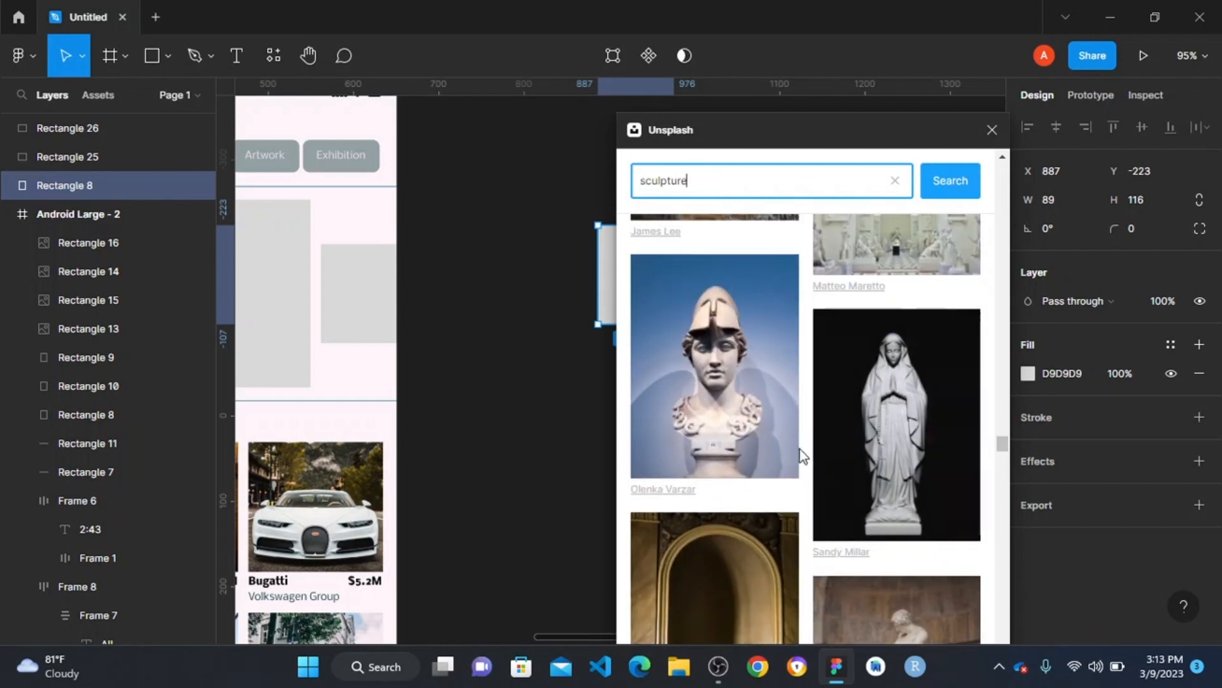
click(679, 384)
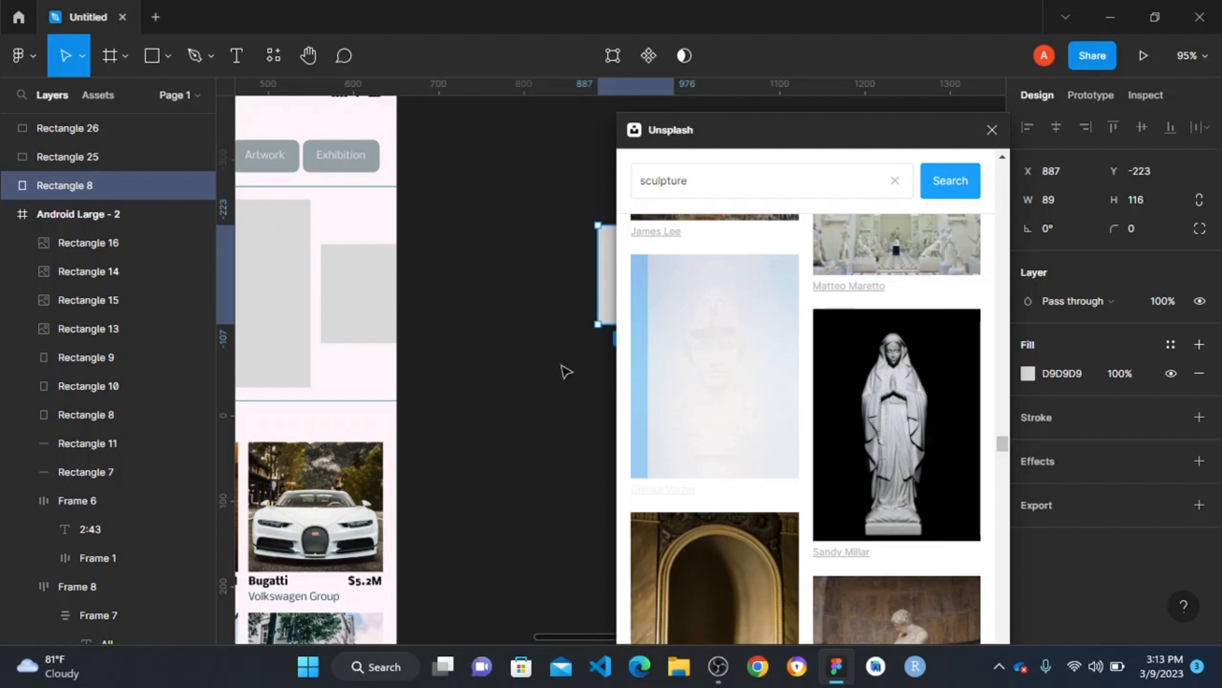
scroll(484, 322, down, 3)
scroll(484, 322, up, 4)
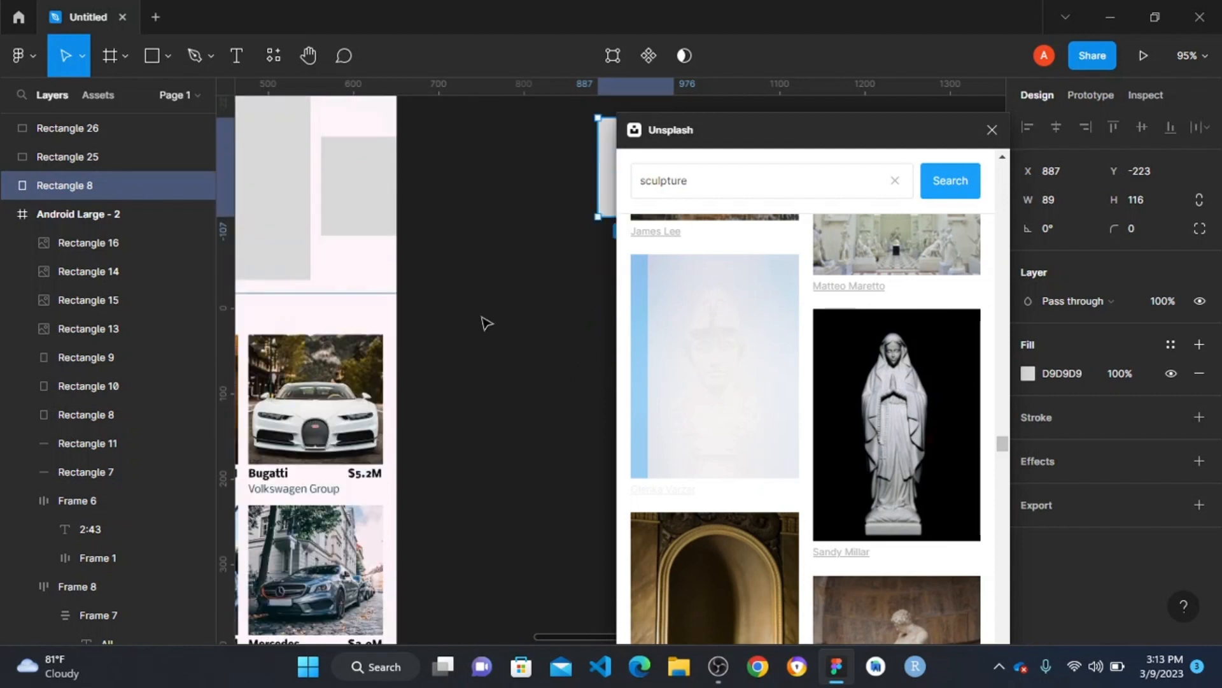
scroll(487, 324, right, 3)
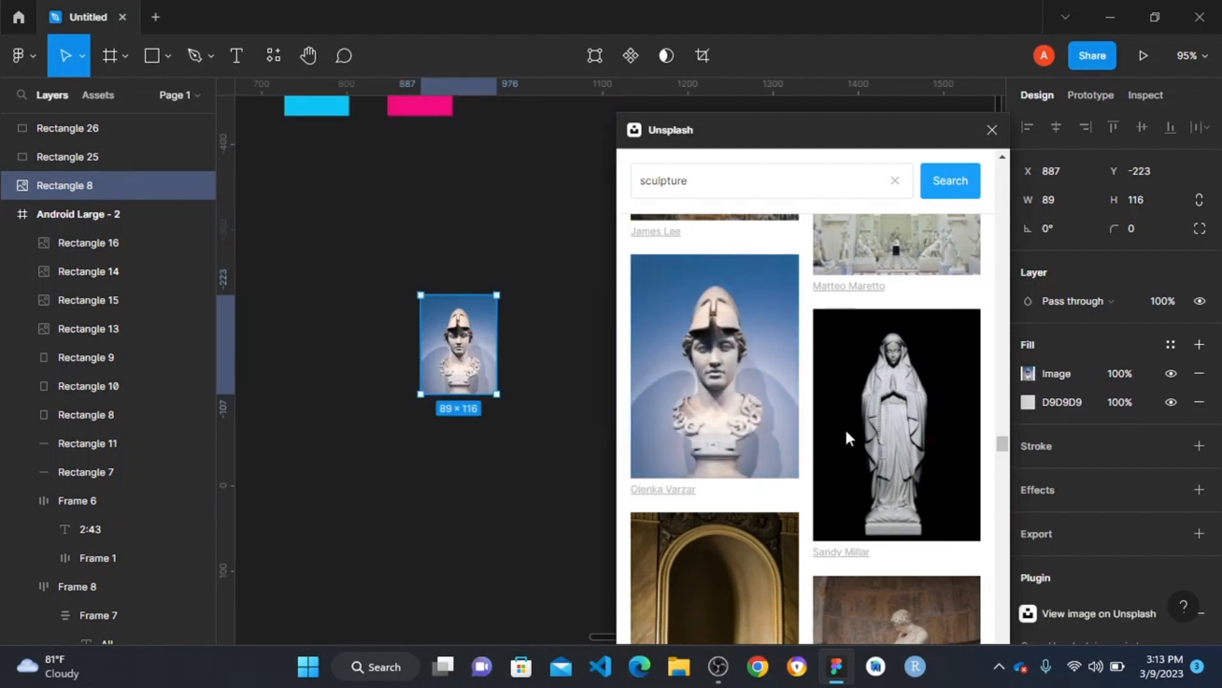
click(567, 431)
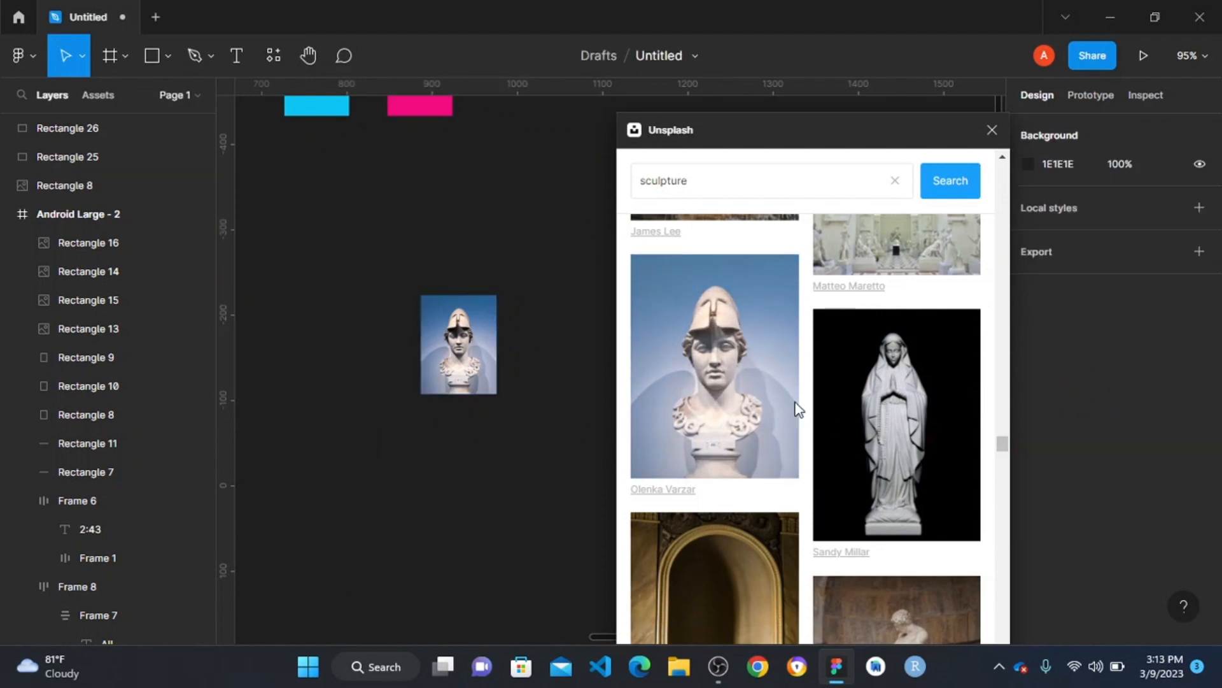
- Duplicate the helmeted bust image twice in a row beside it, at X 1013 and X 1126, keeping Y at -223
scroll(828, 414, down, 5)
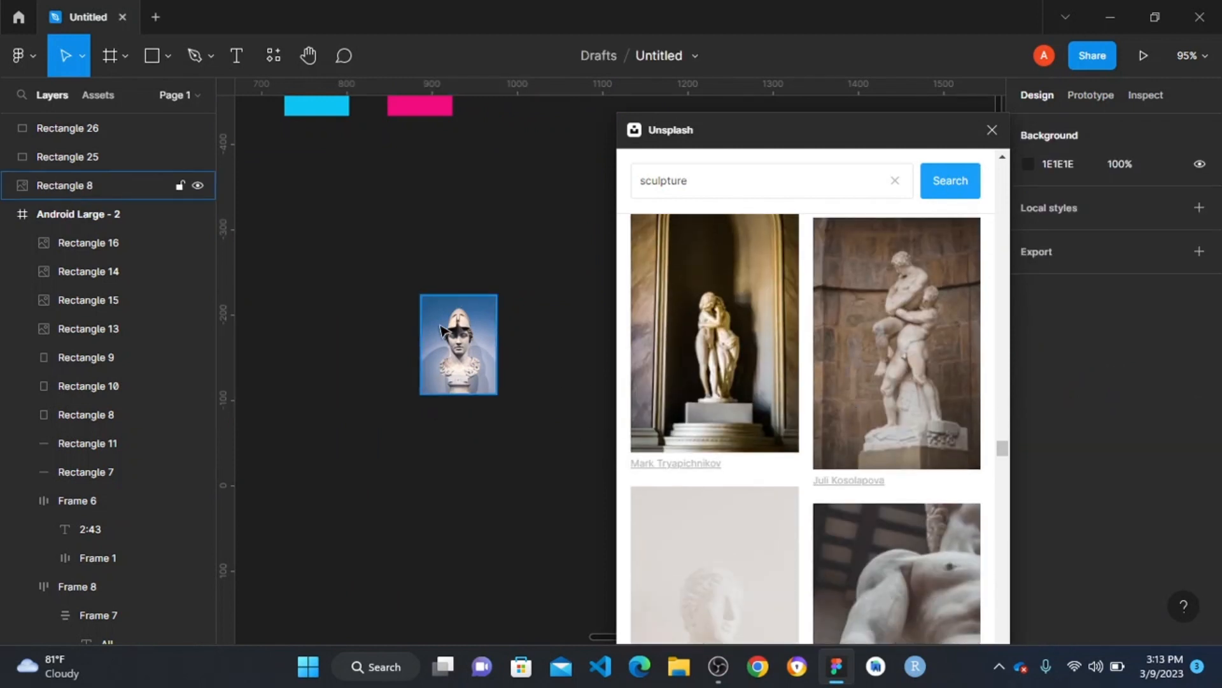
click(441, 328)
drag(441, 328, 549, 328)
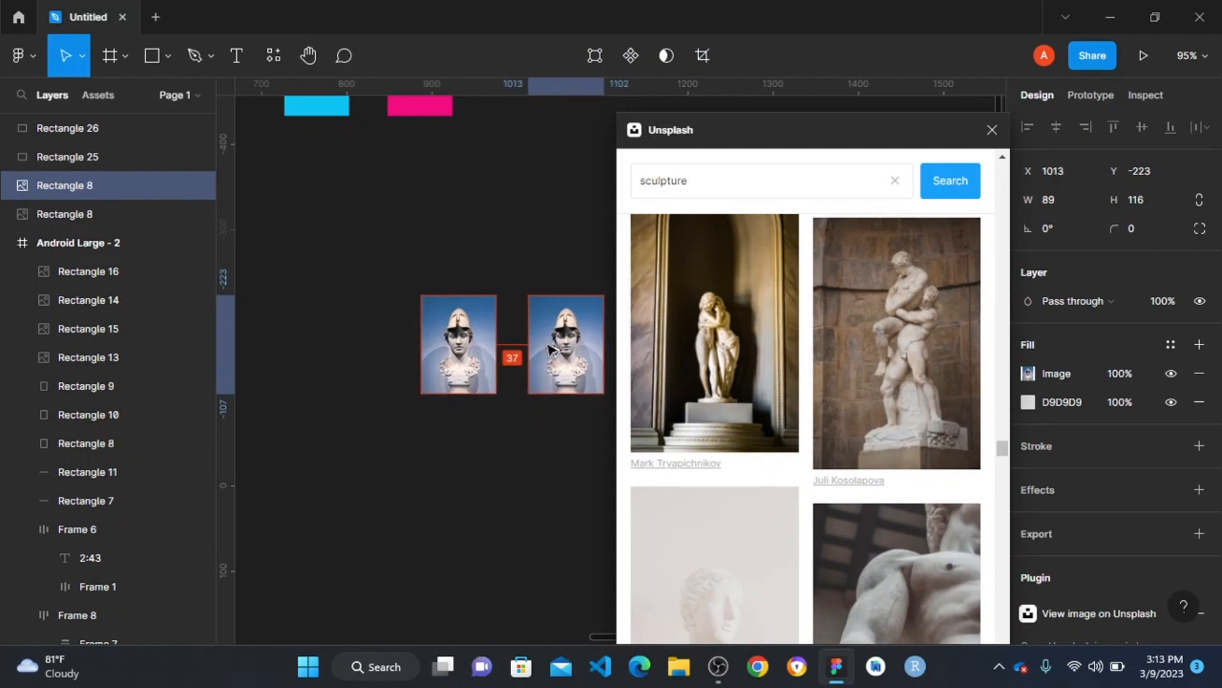
scroll(513, 356, right, 5)
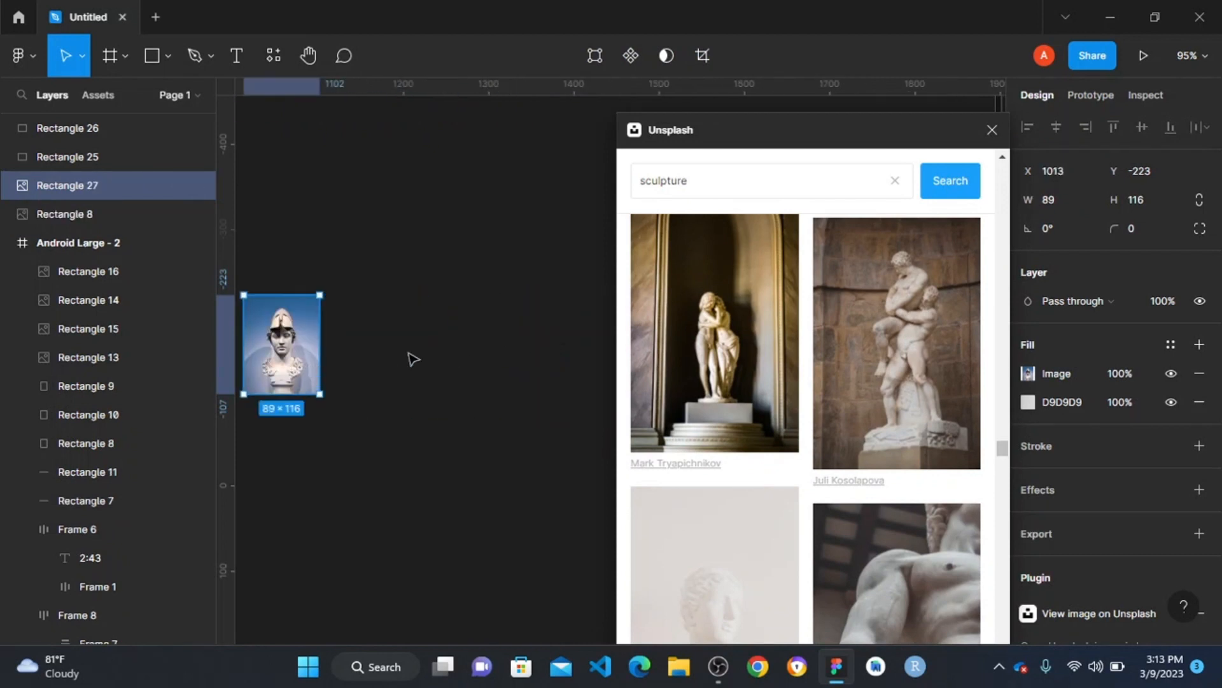
scroll(425, 349, left, 3)
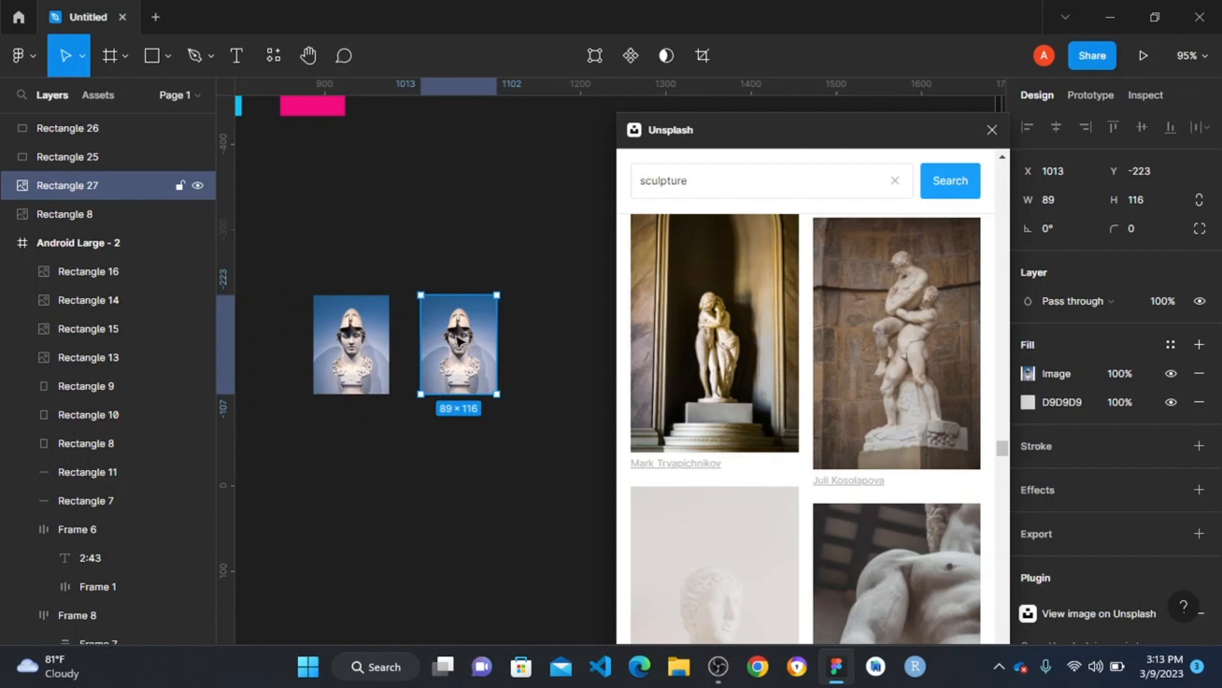
drag(458, 341, 555, 340)
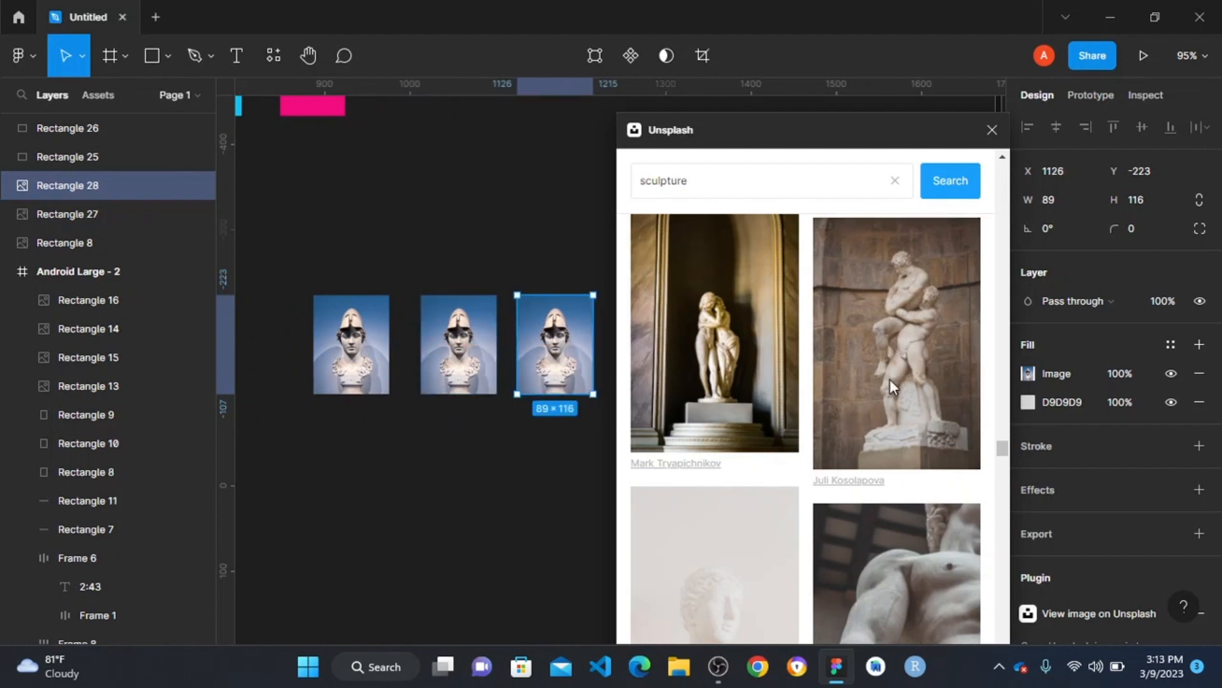
- Search Unsplash for "ARTWORK" and fill the middle image copy with the glossy green skull artwork
click(491, 352)
scroll(933, 382, down, 5)
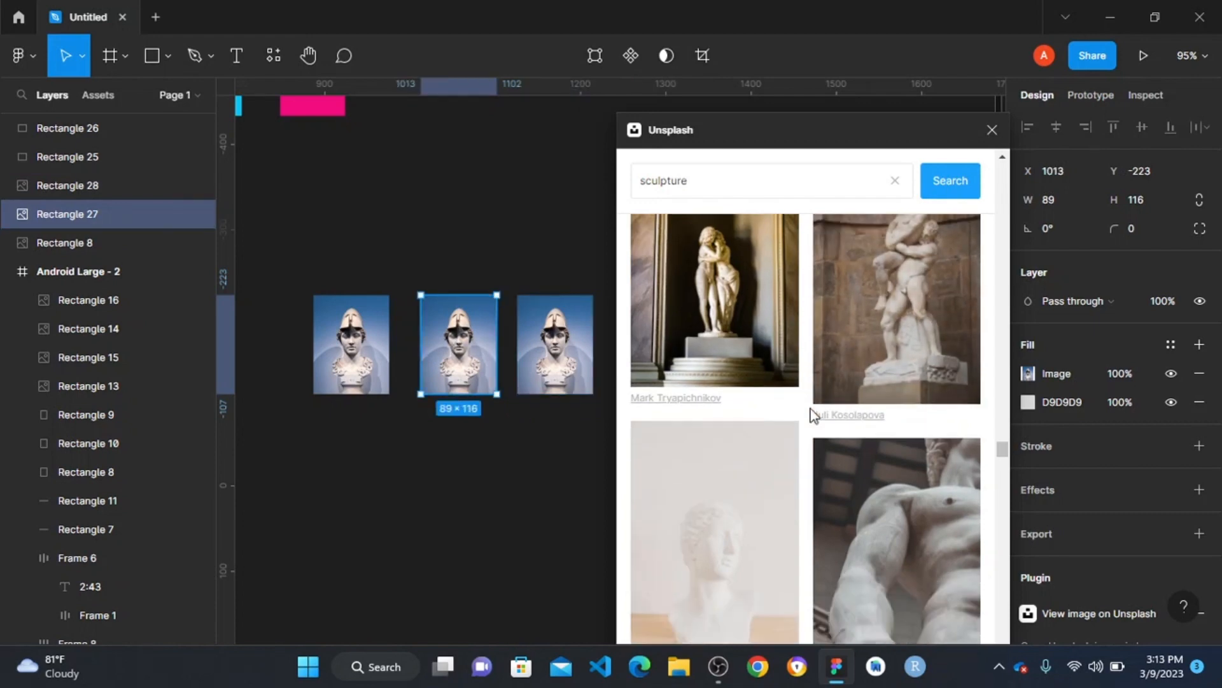
scroll(766, 348, down, 3)
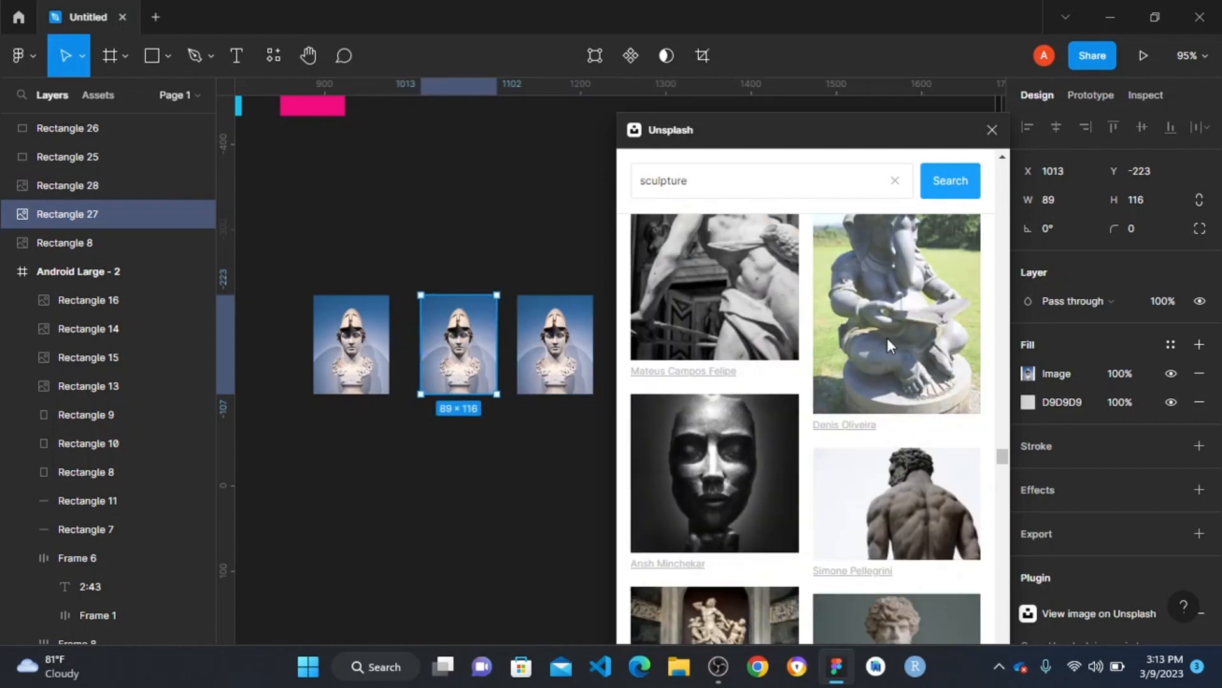
scroll(812, 385, up, 3)
click(715, 182)
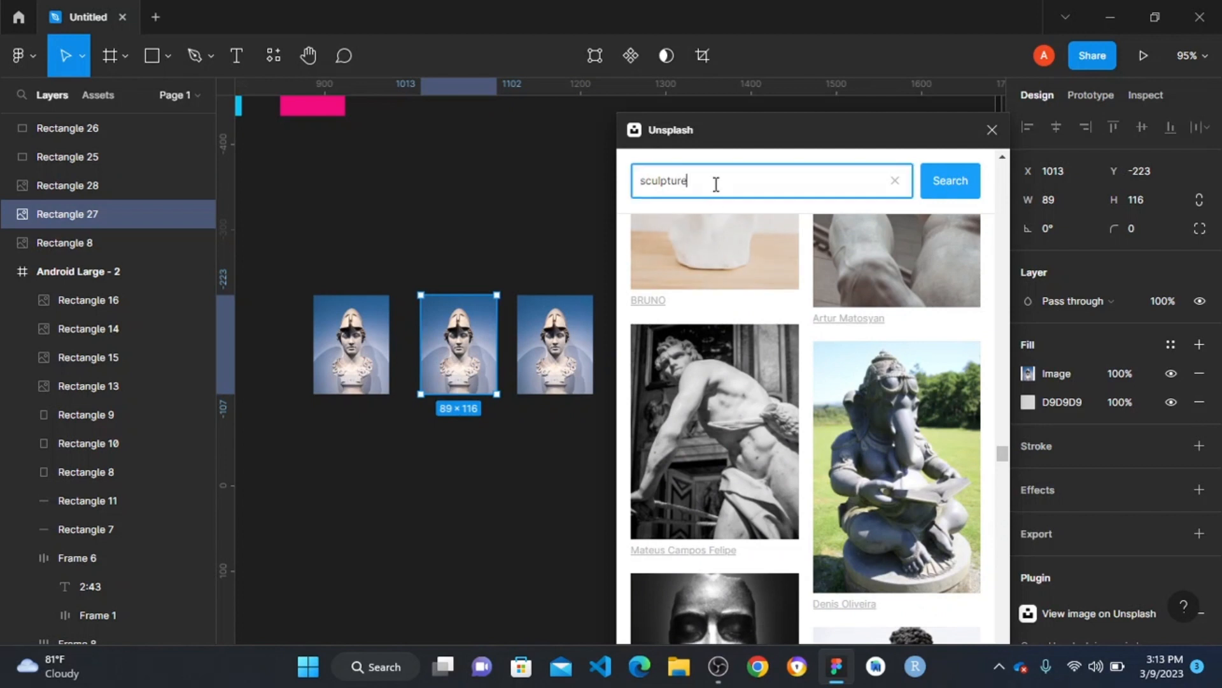
key(ctrl+a)
text(A)
key(Return)
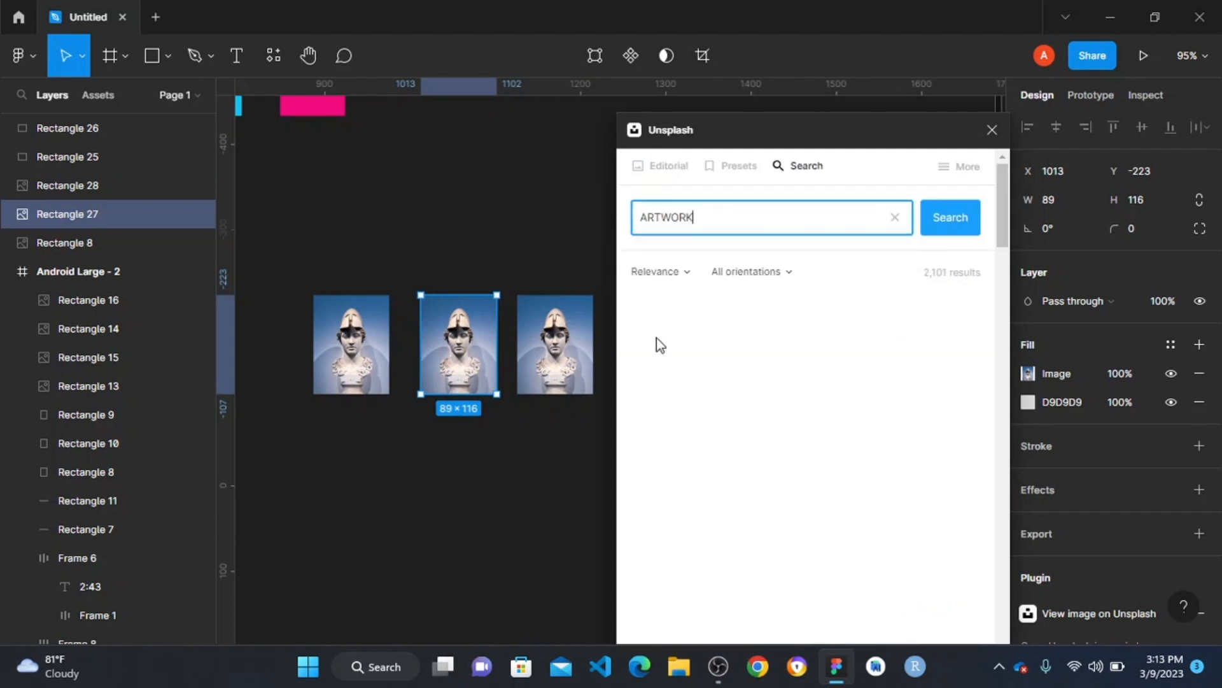
scroll(922, 509, down, 5)
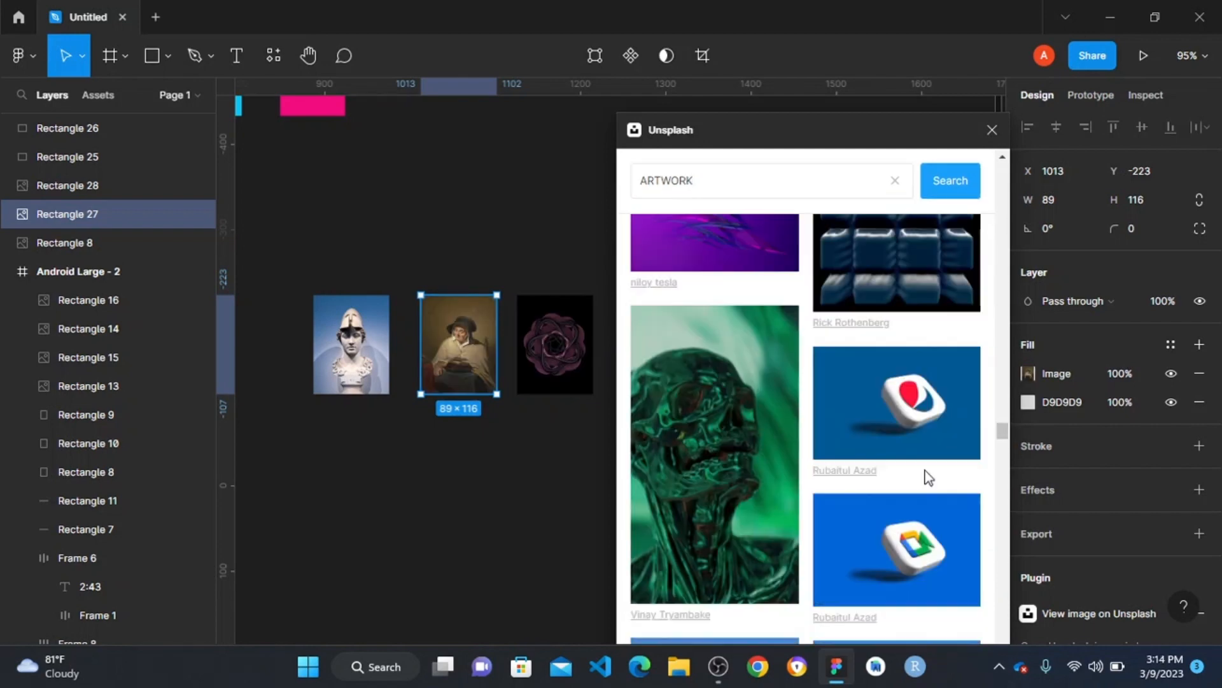
click(693, 425)
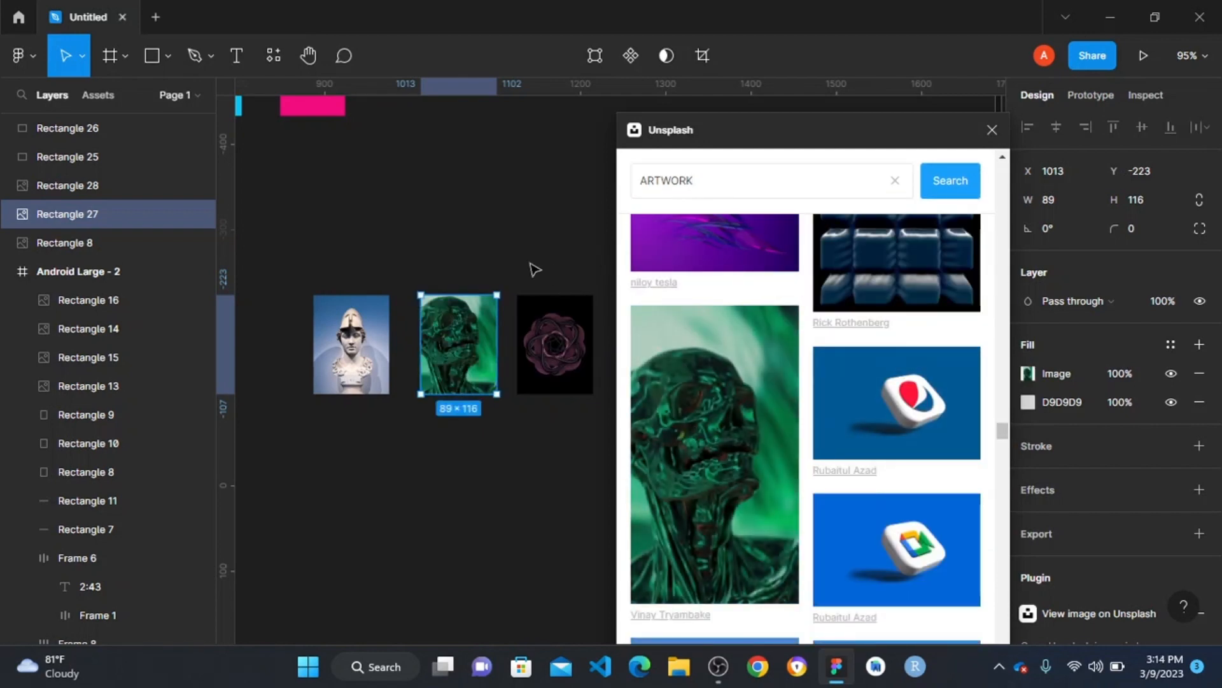
- Fill the third image copy with the classical painting of a seated woman beside a swan, and close Unsplash
scroll(649, 299, up, 5)
scroll(712, 319, down, 4)
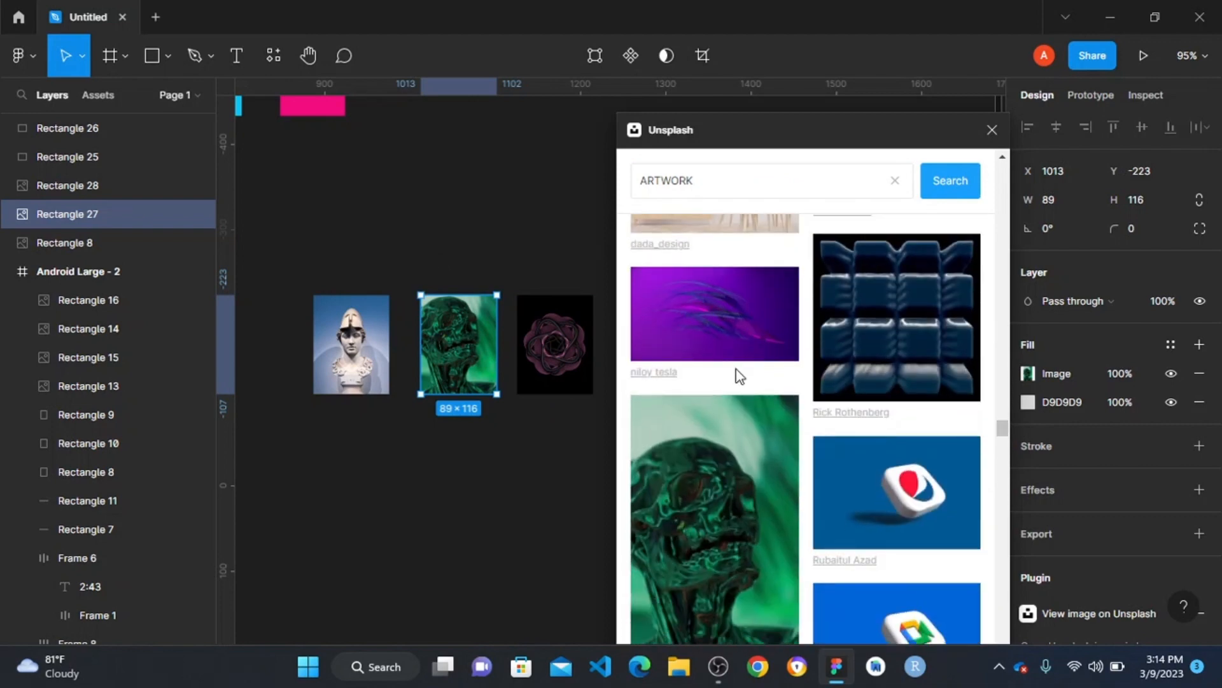
scroll(736, 376, down, 3)
scroll(748, 389, down, 6)
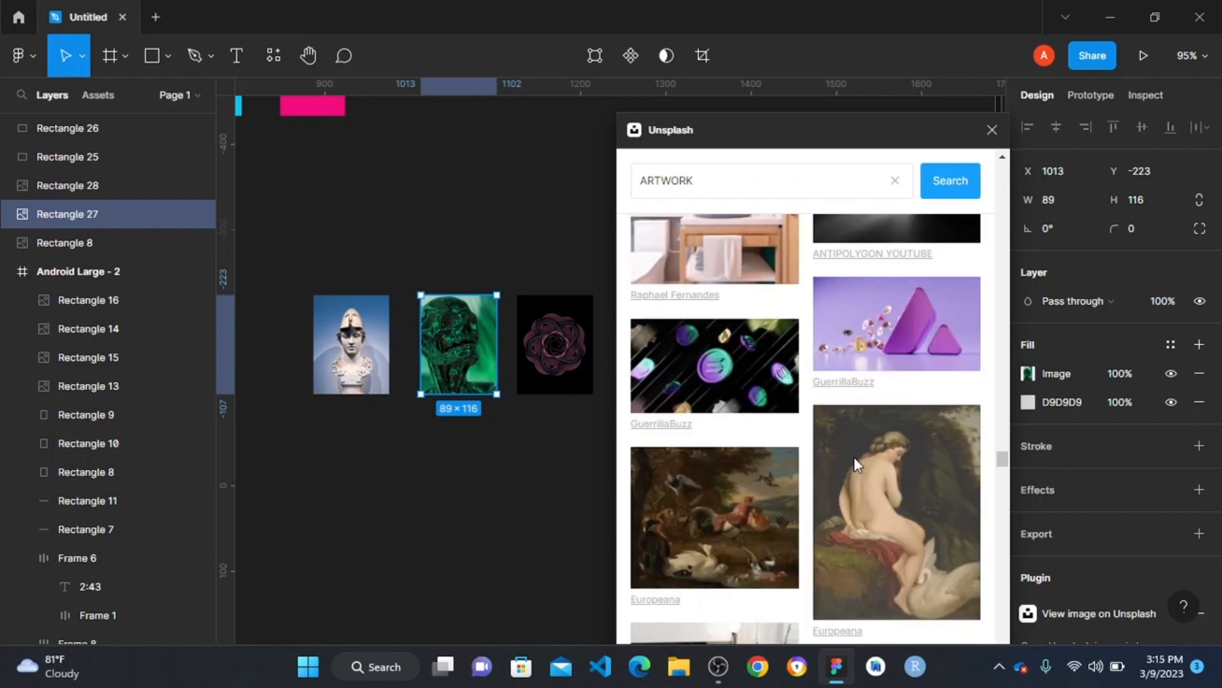
click(564, 357)
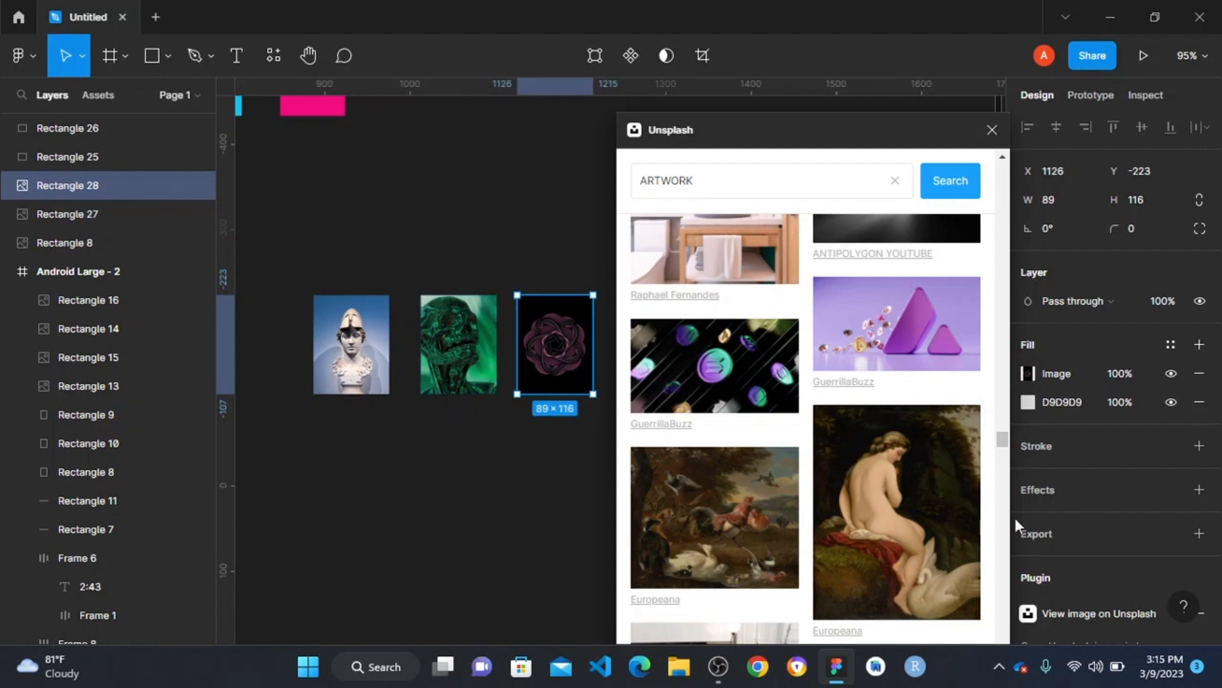
click(914, 501)
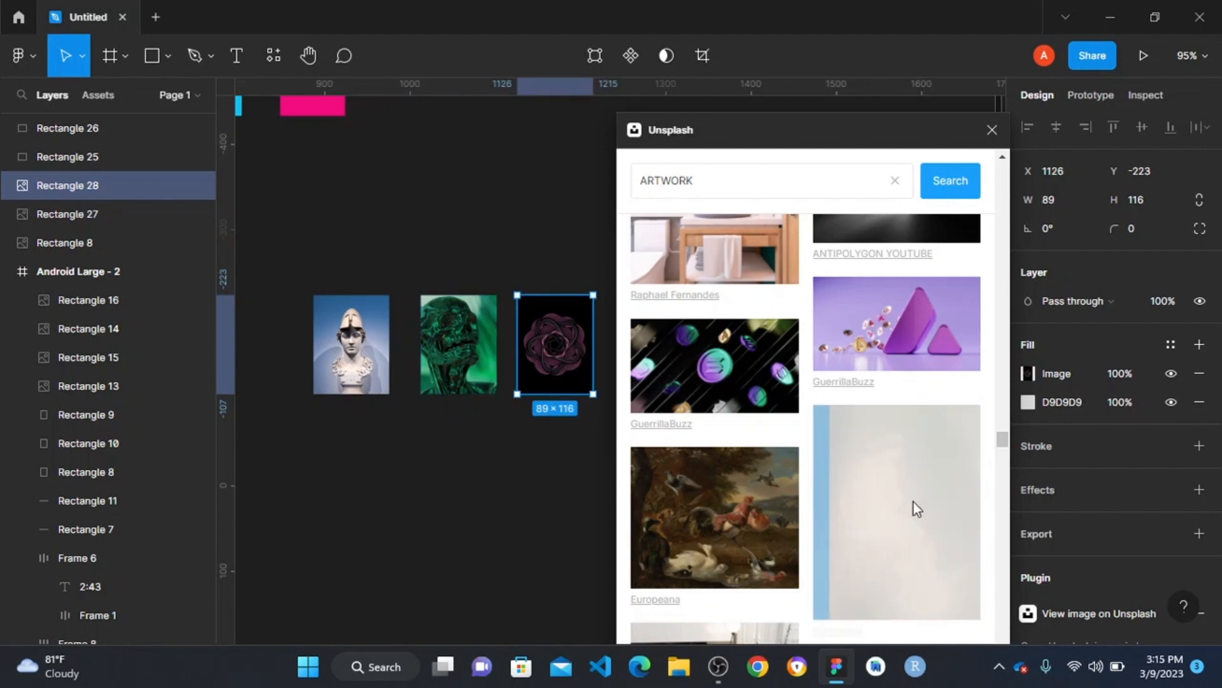
click(492, 274)
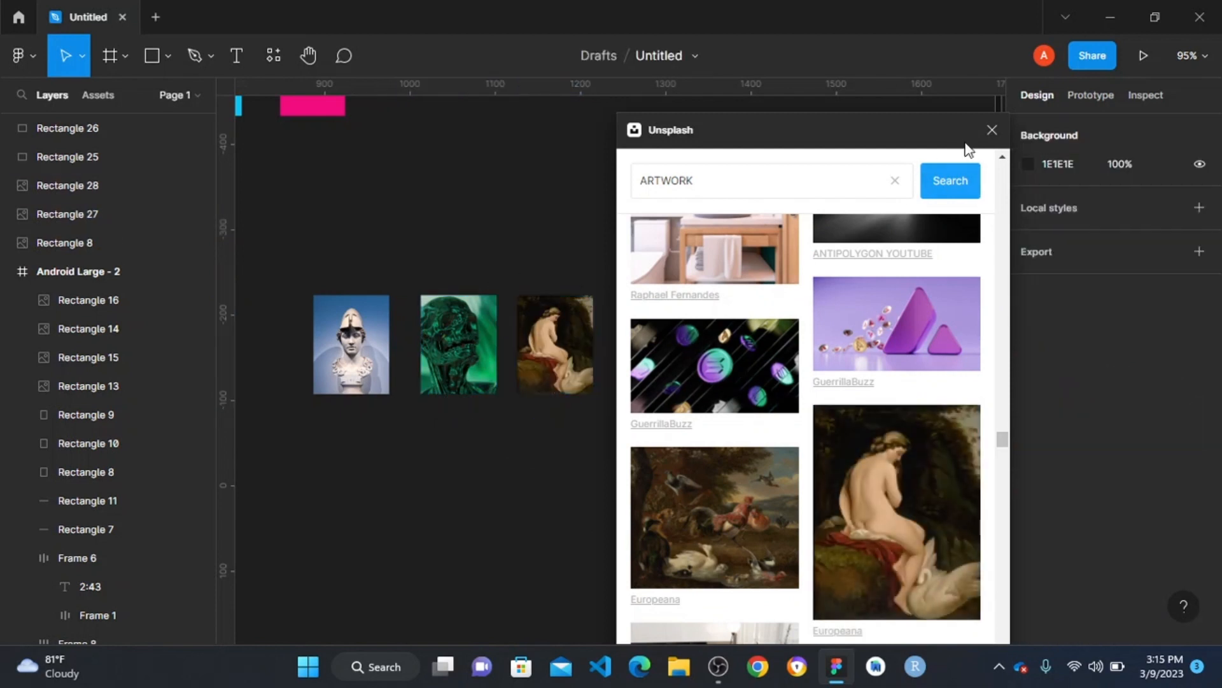
click(990, 130)
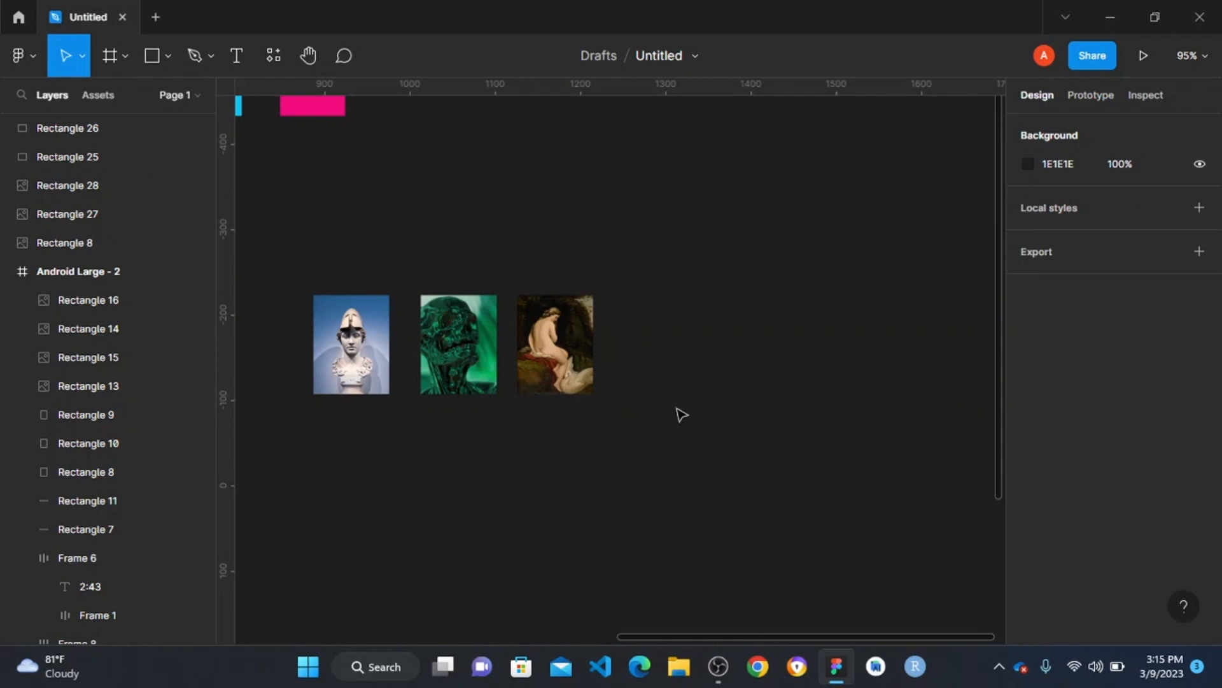
- Duplicate the three artwork images to extend their row, with the first copy at X 1252 and Y kept at -223
scroll(346, 410, up, 5)
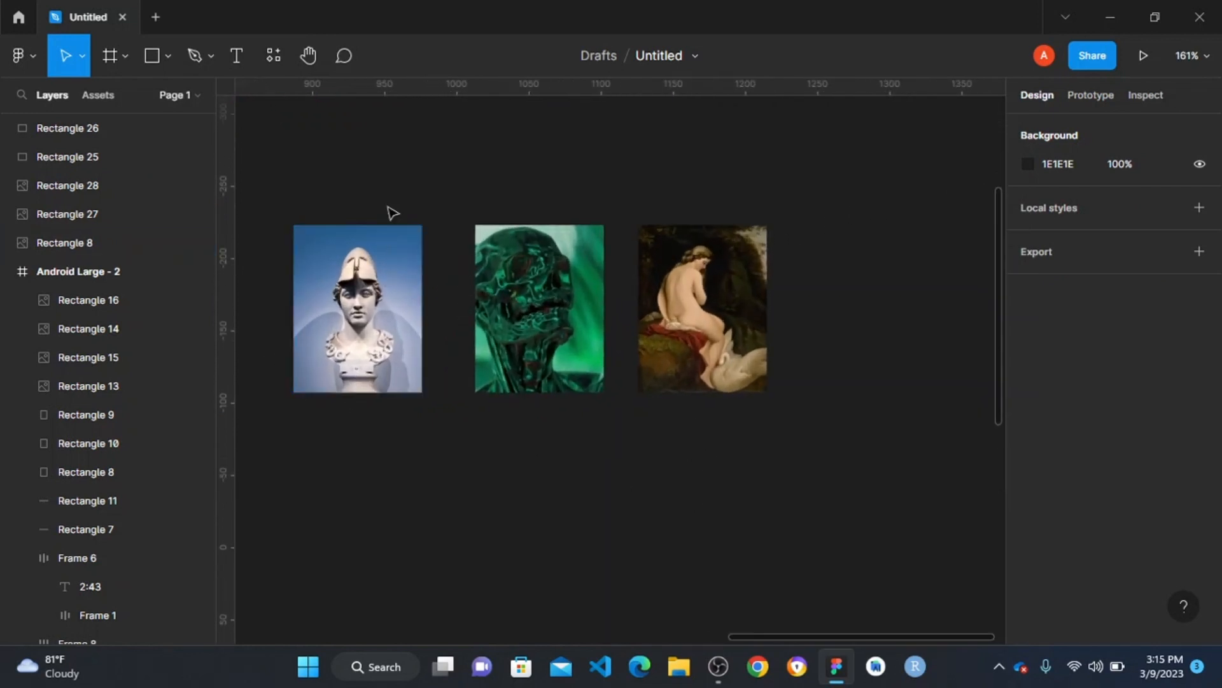
scroll(407, 233, left, 2)
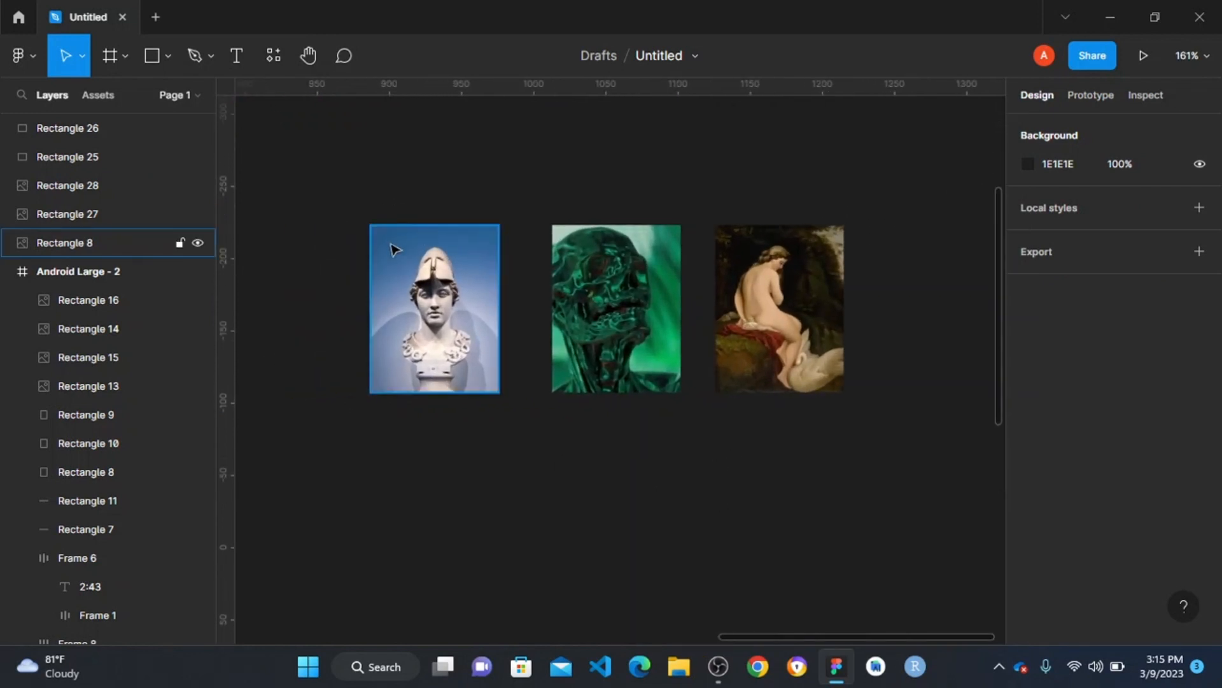
scroll(392, 250, down, 3)
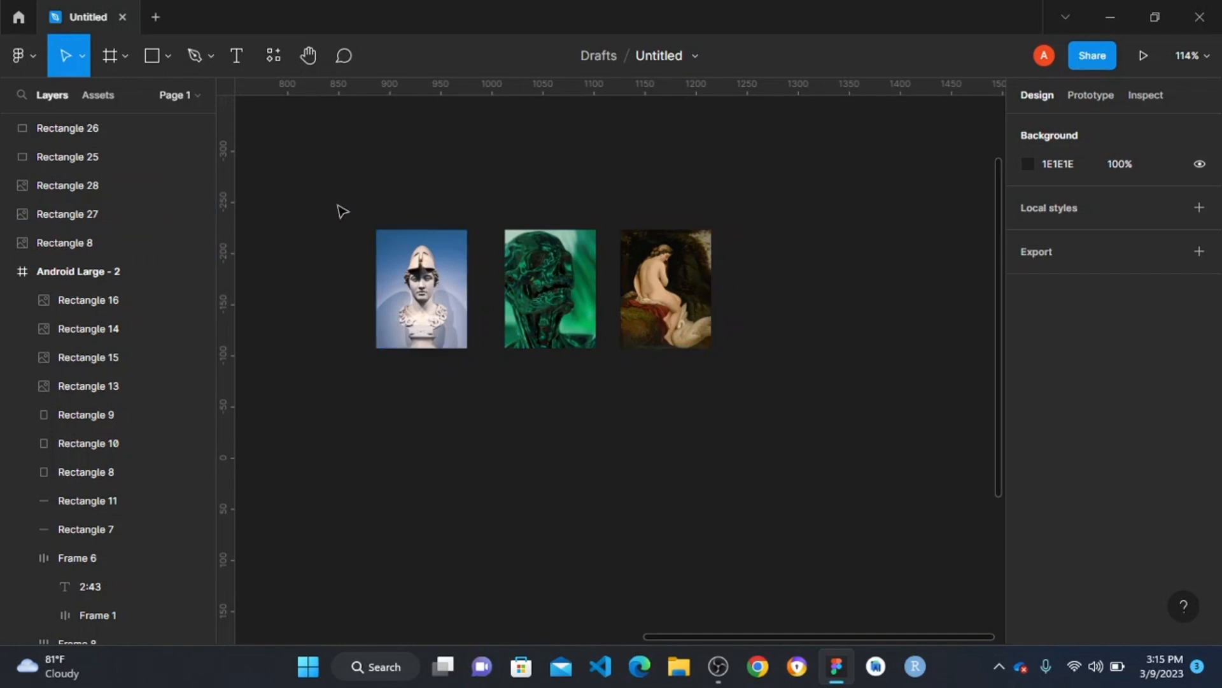
drag(295, 187, 594, 214)
drag(358, 198, 668, 318)
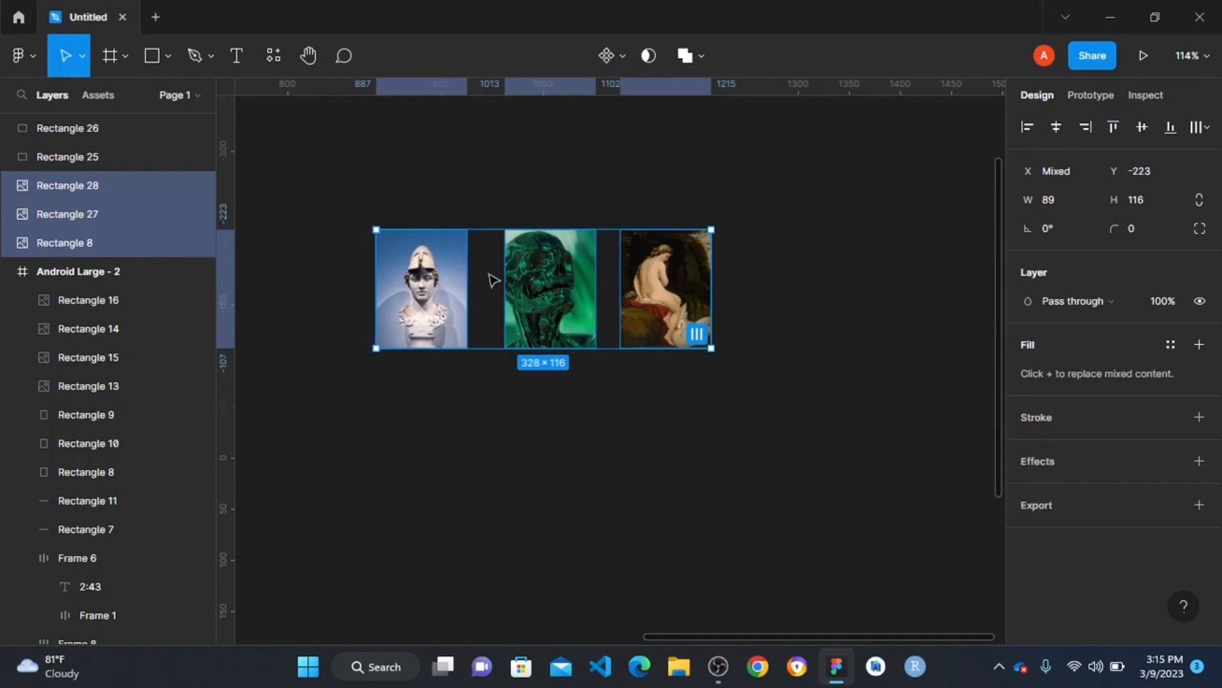
drag(494, 280, 621, 280)
drag(738, 278, 842, 264)
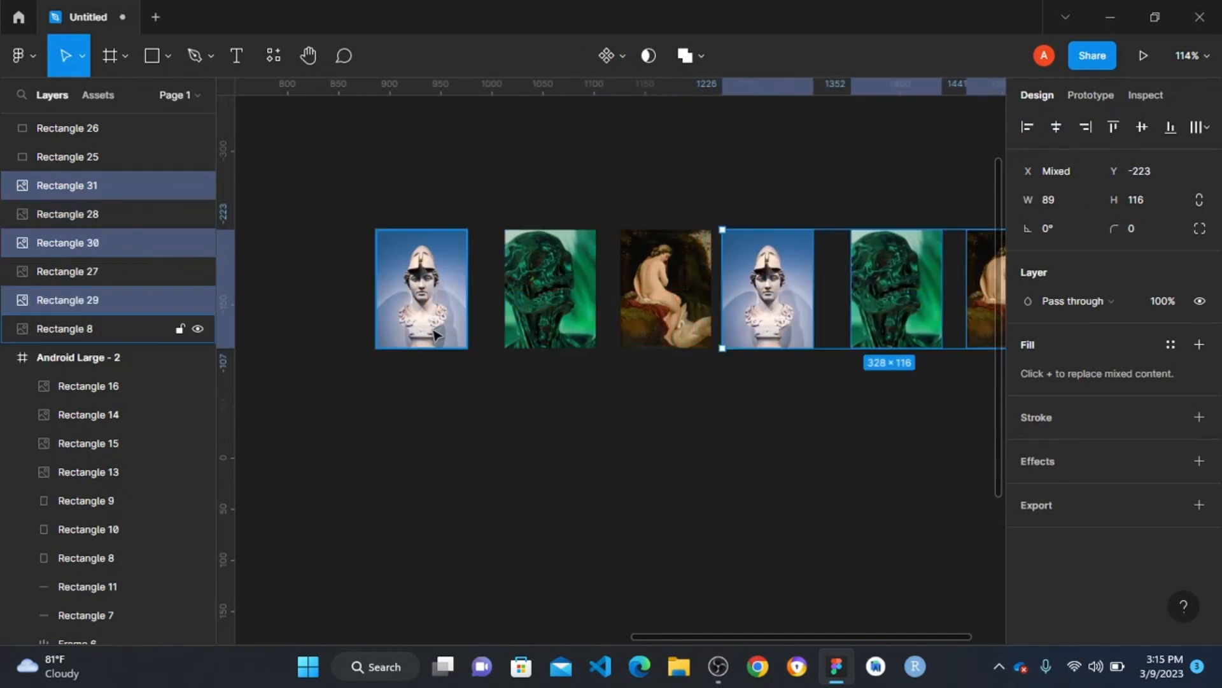
scroll(701, 293, down, 5)
drag(654, 311, 671, 311)
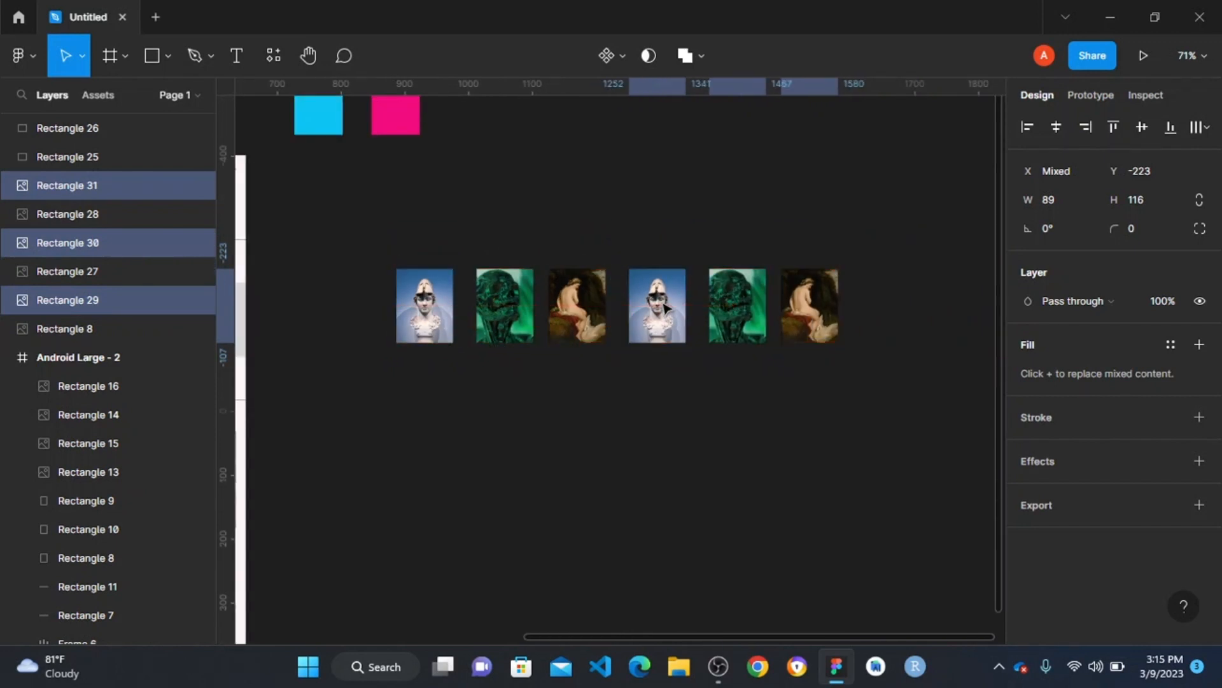
- Combine the six artwork images into one horizontal auto layout row with 32 spacing
click(486, 242)
drag(331, 221, 913, 418)
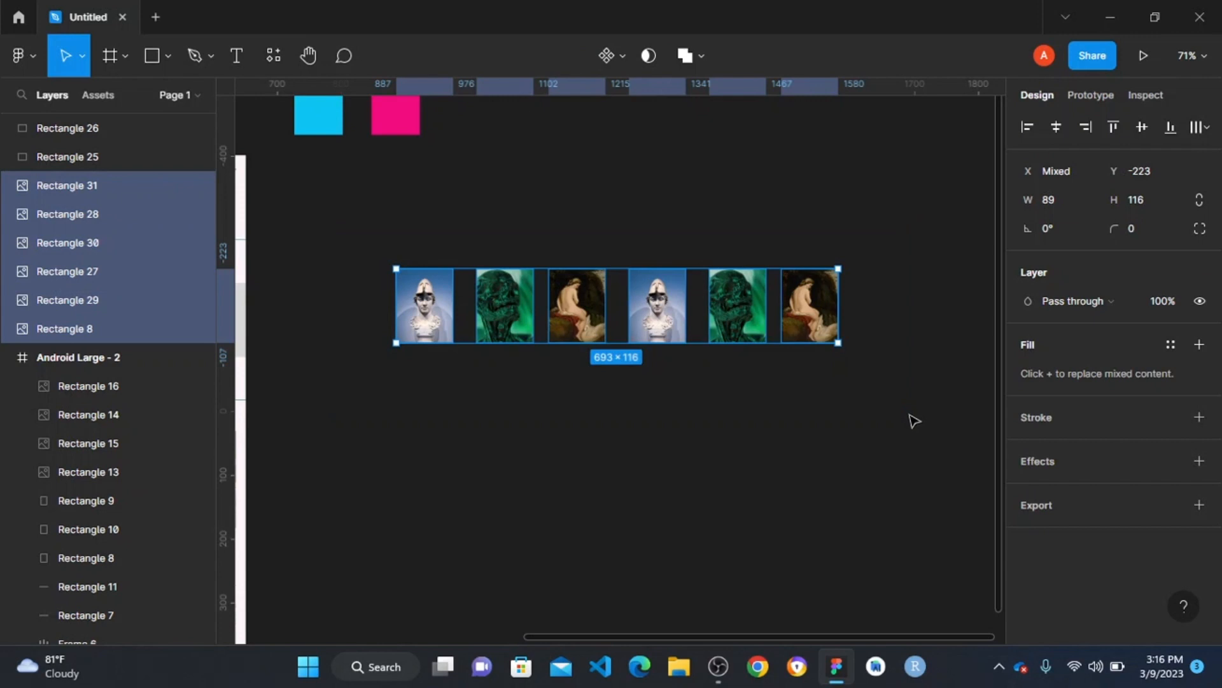
key(shift+a)
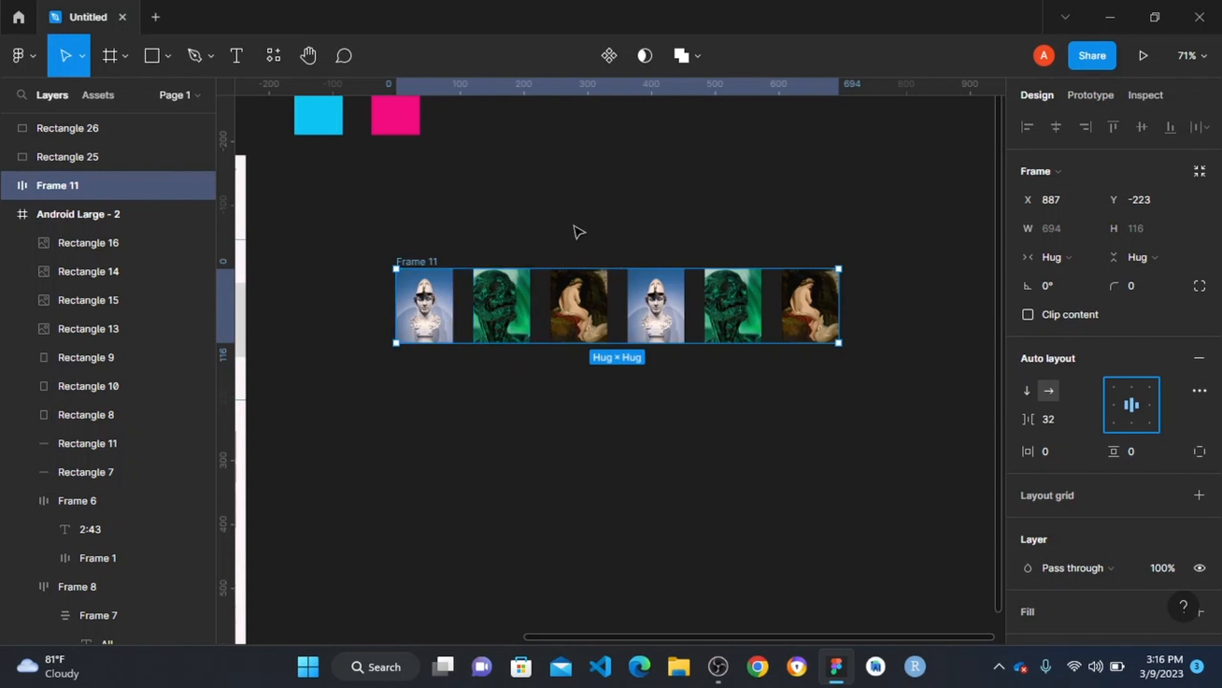
- Add an Android Small frame beside the image row and shorten its height to 299
scroll(342, 382, left, 3)
scroll(576, 449, right, 3)
click(107, 58)
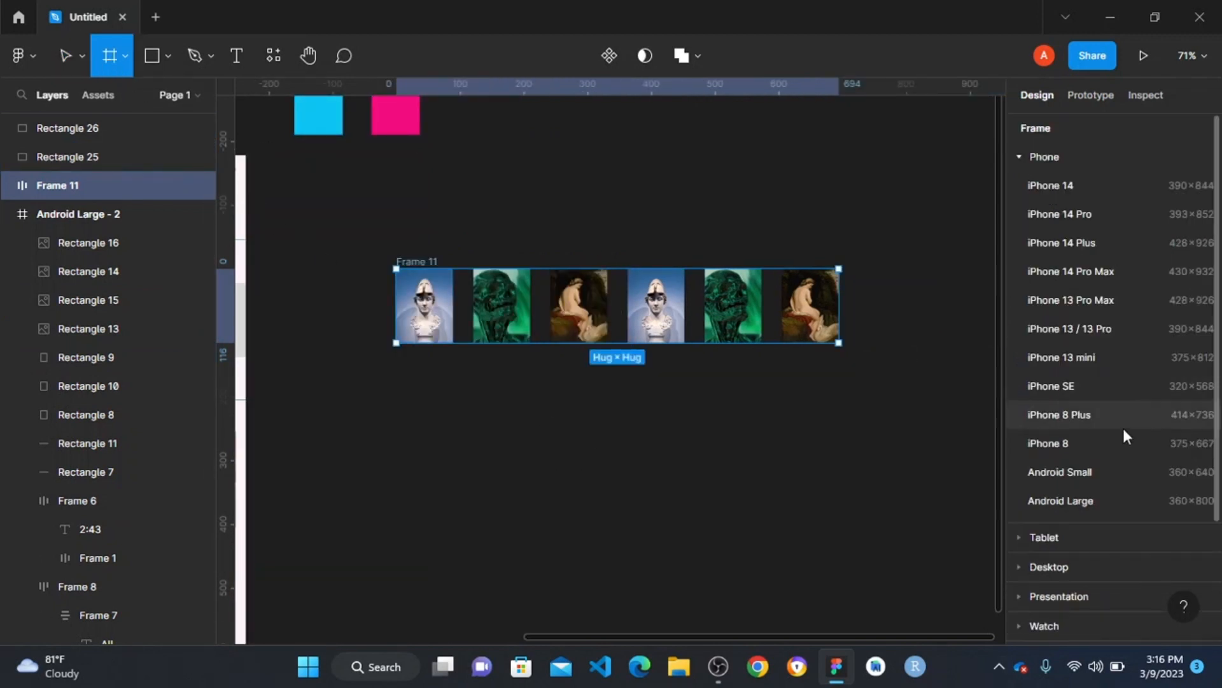
click(1092, 473)
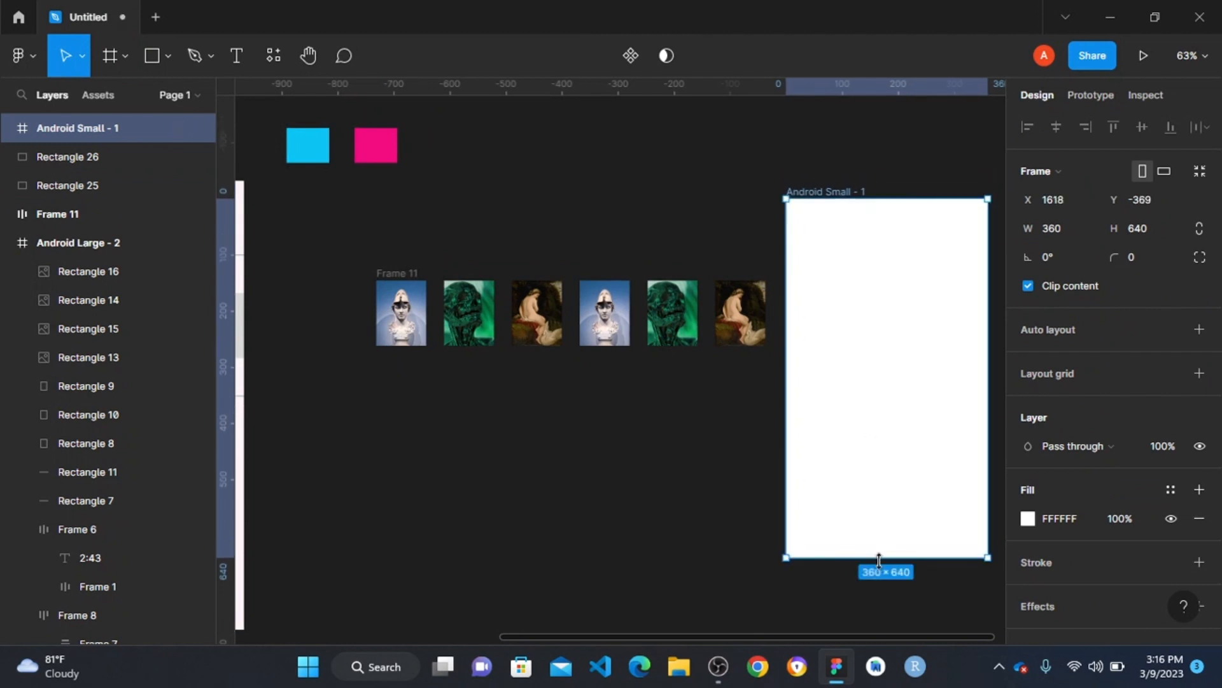
drag(878, 559, 867, 366)
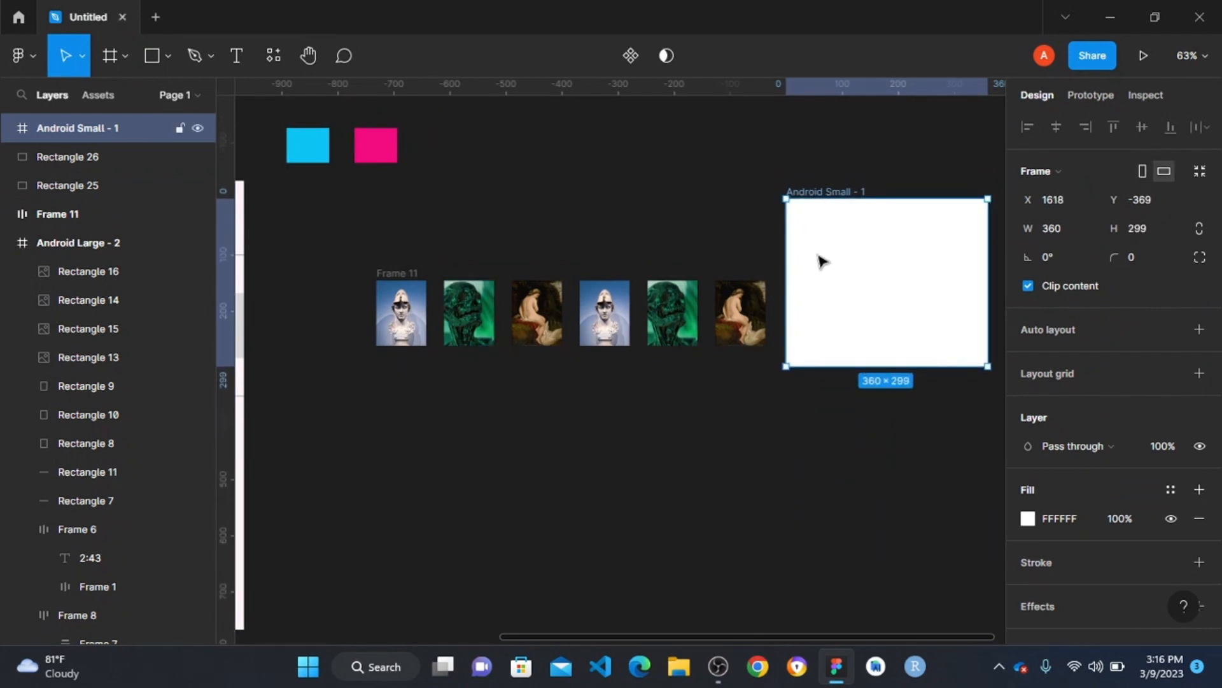
- Place the white frame over the carousel area of Android Large - 2 at X 2, Y 148 and reduce its height to 220
scroll(224, 375, left, 3)
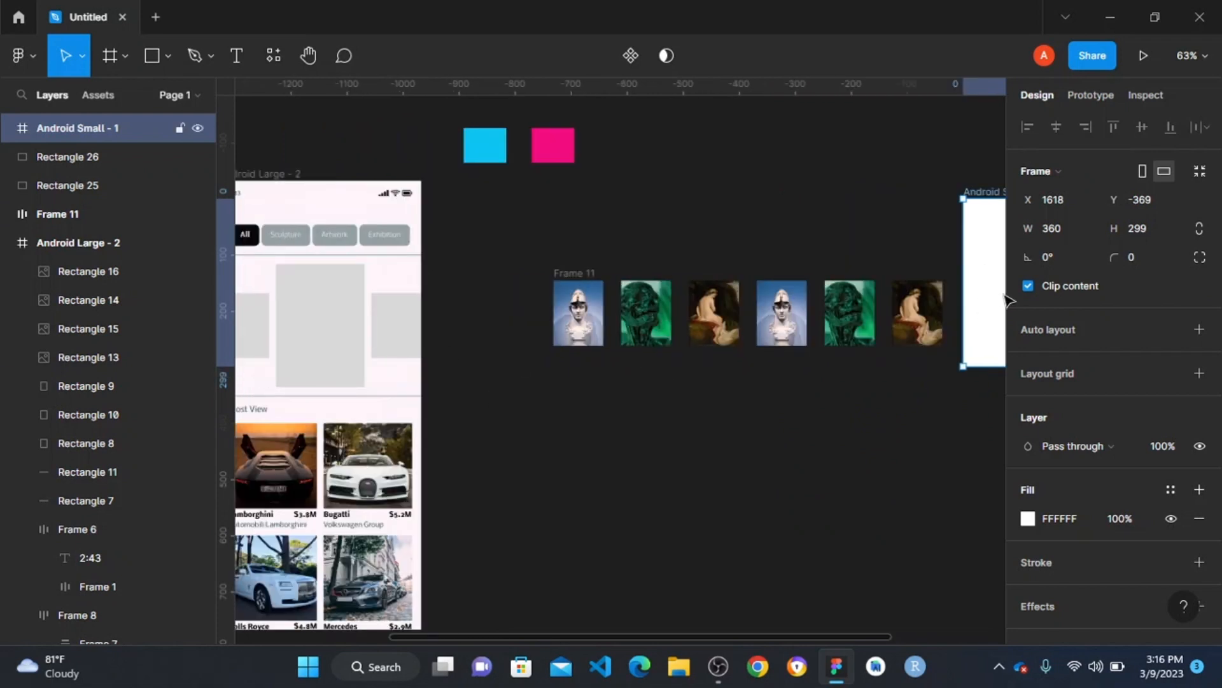
drag(985, 292, 327, 363)
scroll(327, 363, left, 5)
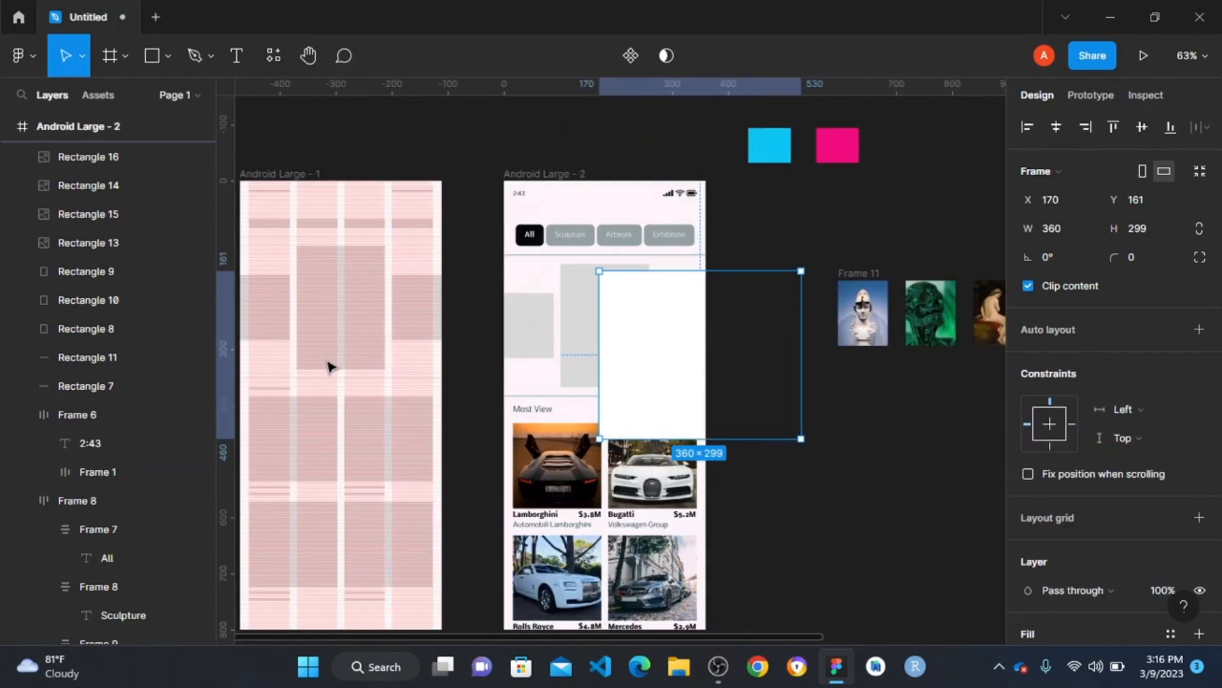
drag(651, 334, 556, 321)
key(shift+0)
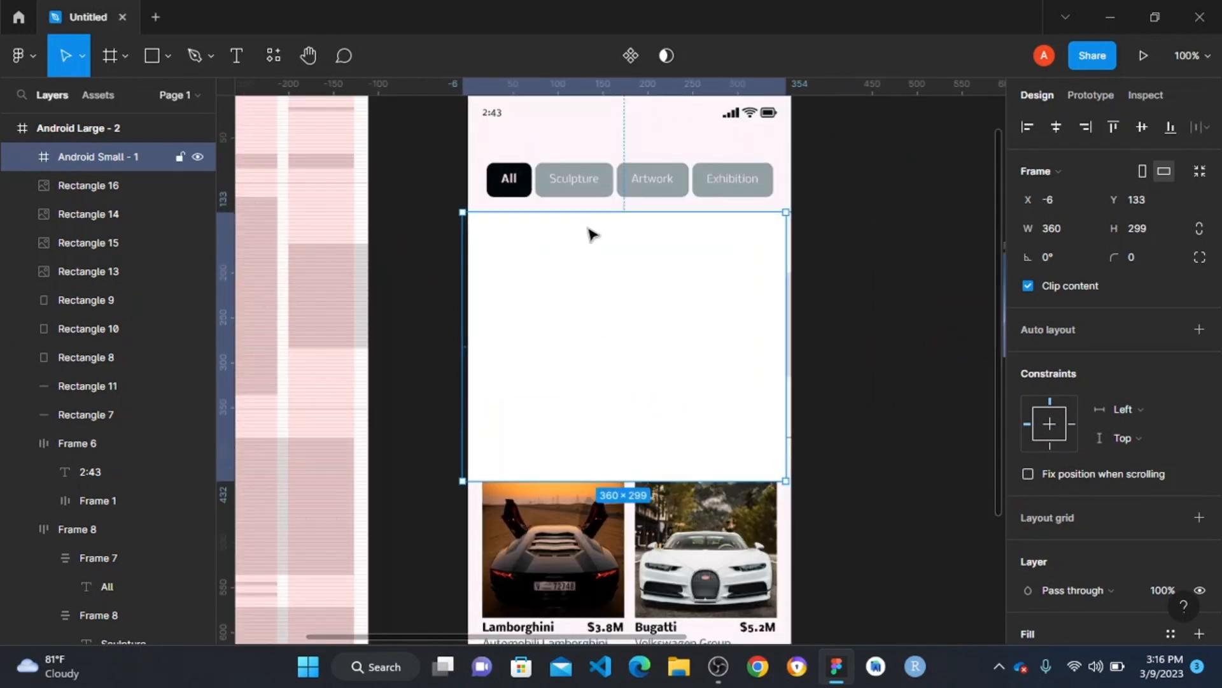
mouse_move(587, 232)
mouse_down()
mouse_move(595, 292)
mouse_move(600, 245)
mouse_up()
drag(619, 490, 614, 424)
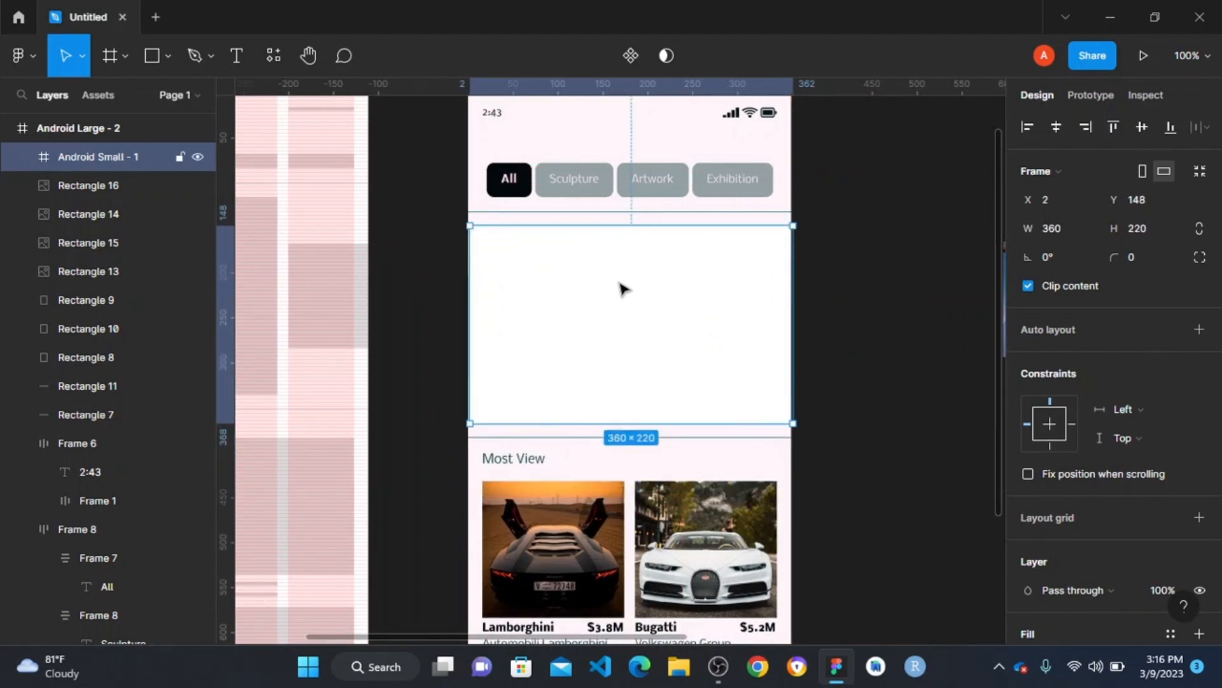
- Move the white 360 × 220 frame out onto the empty canvas below the image row, at X 980, Y -1
scroll(609, 296, down, 5)
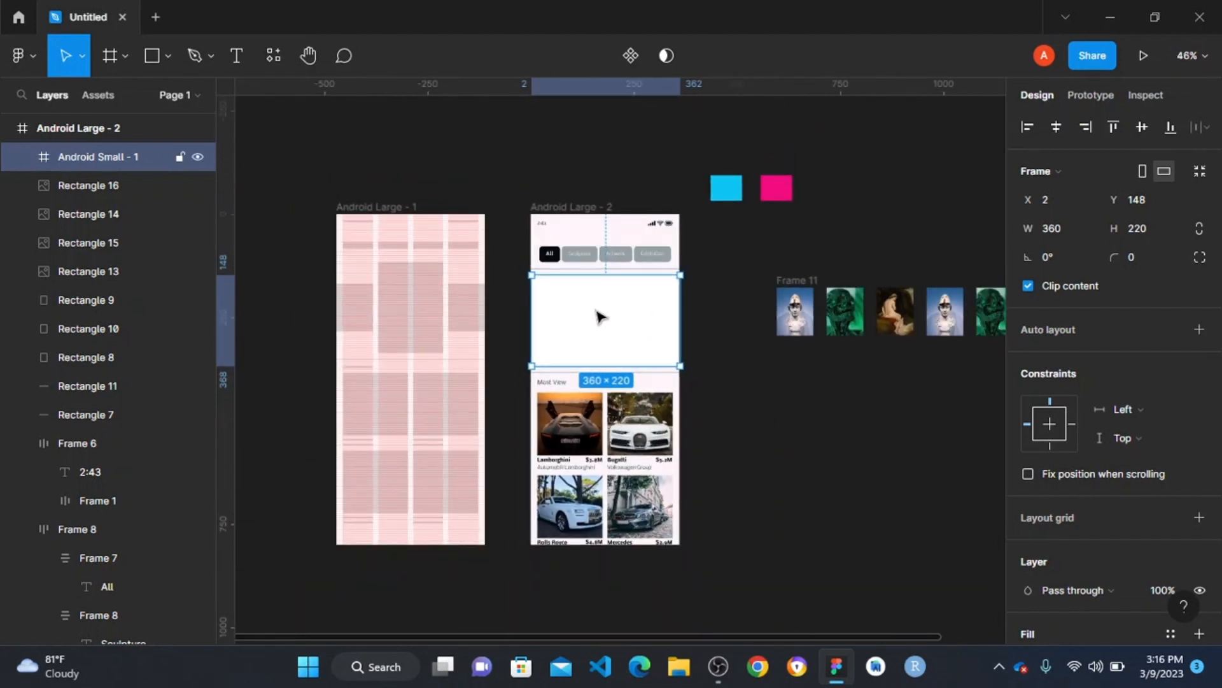
drag(598, 316, 587, 423)
scroll(550, 371, down, 2)
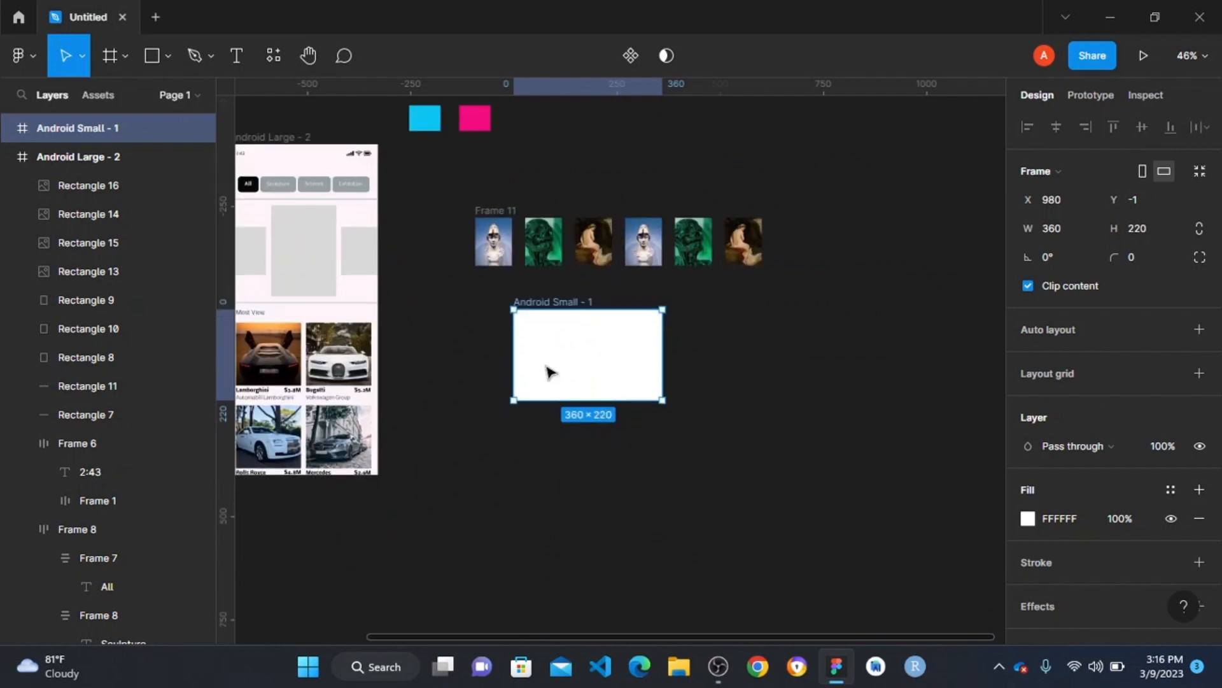
- Place the image row inside the white frame and centre it horizontally and vertically
scroll(507, 332, up, 2)
drag(480, 164, 551, 338)
scroll(616, 401, down, 1)
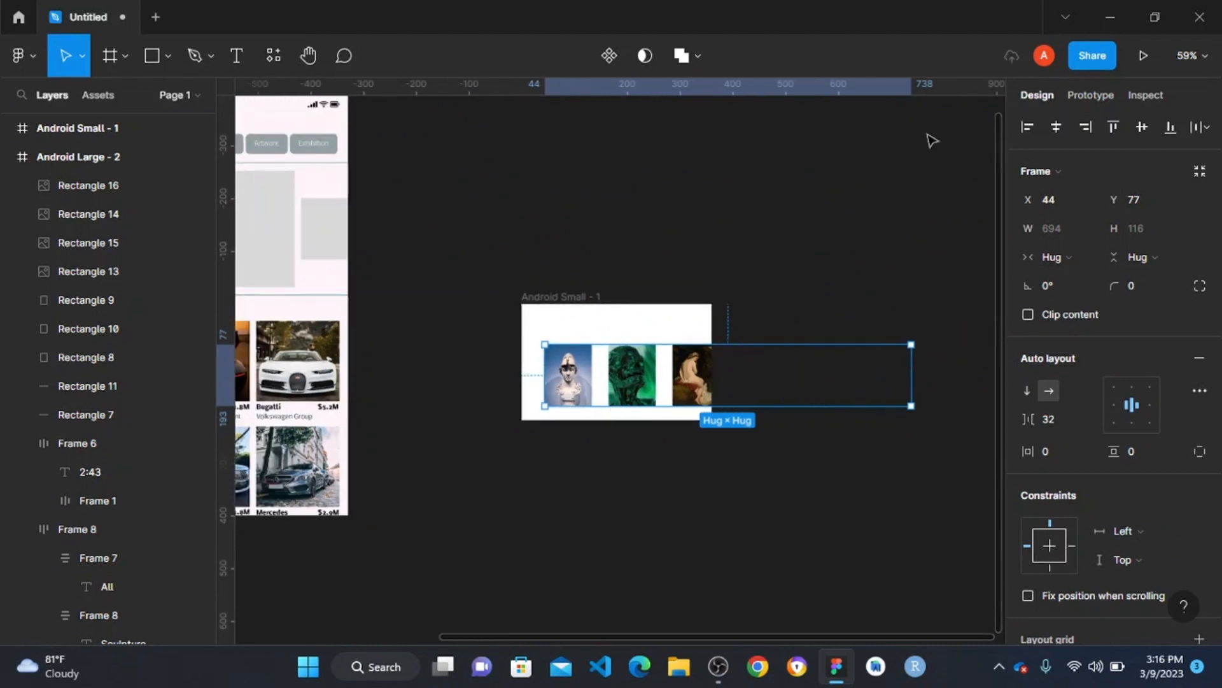
click(1057, 126)
click(1140, 126)
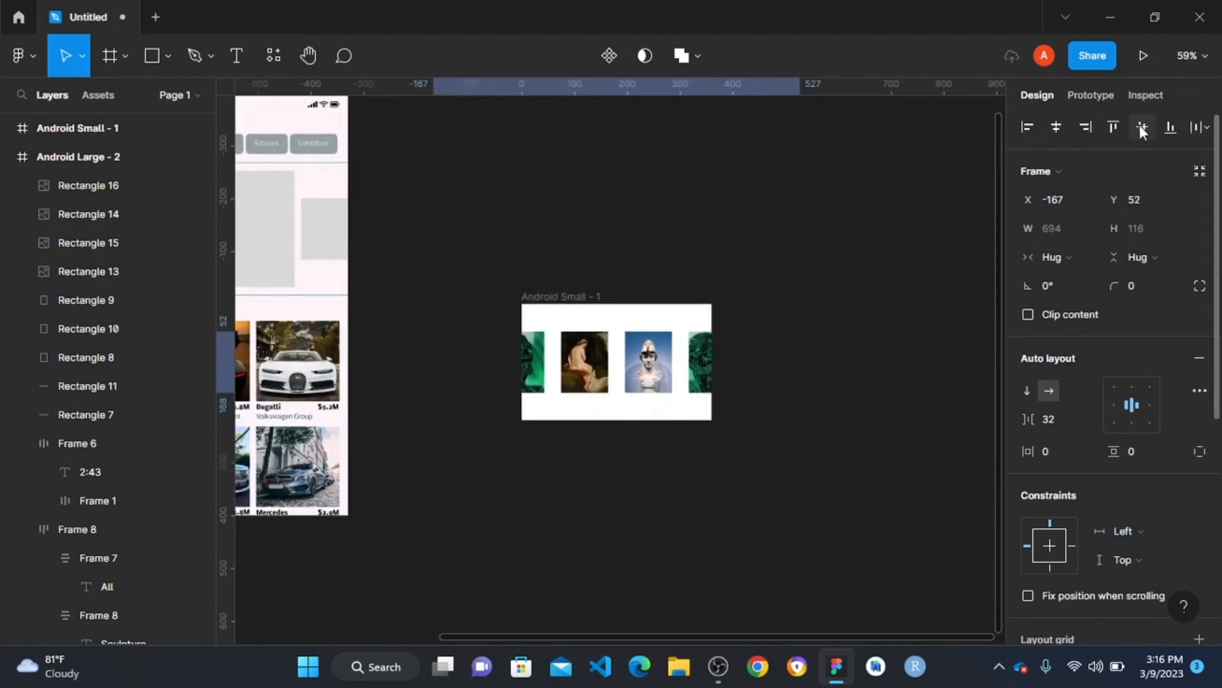
- Shift the image row horizontally inside the frame to X 0, starting it with the helmeted bust at the frame's edge
click(616, 310)
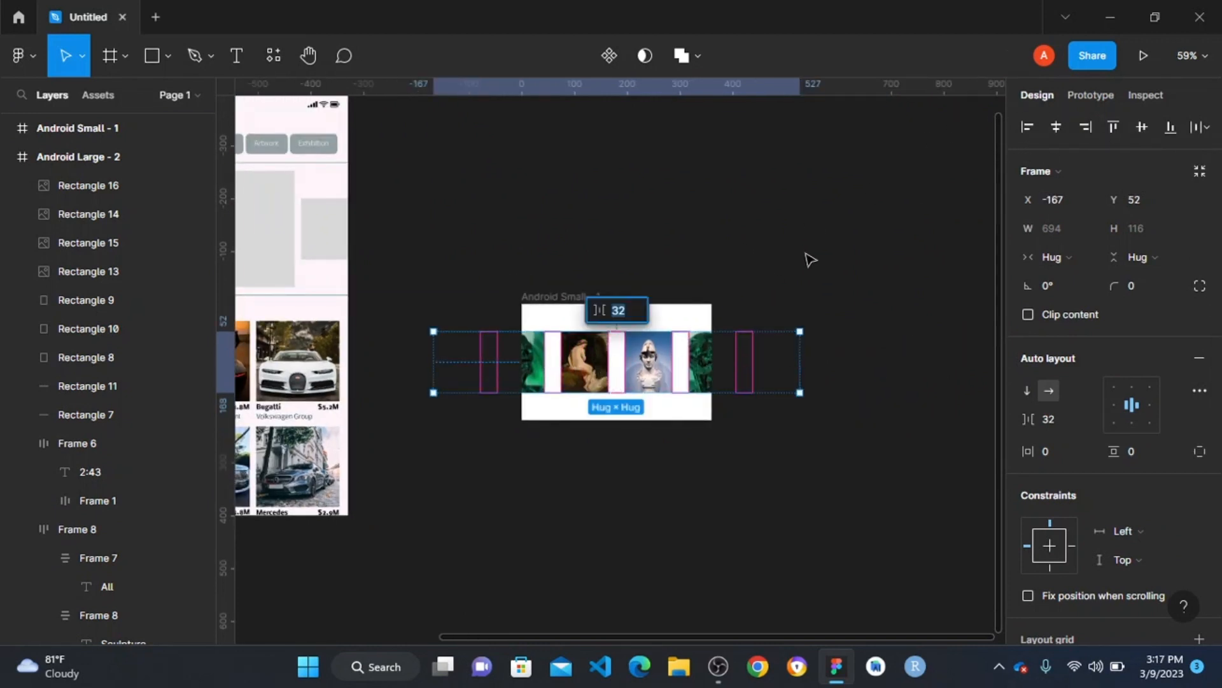
click(810, 260)
click(552, 368)
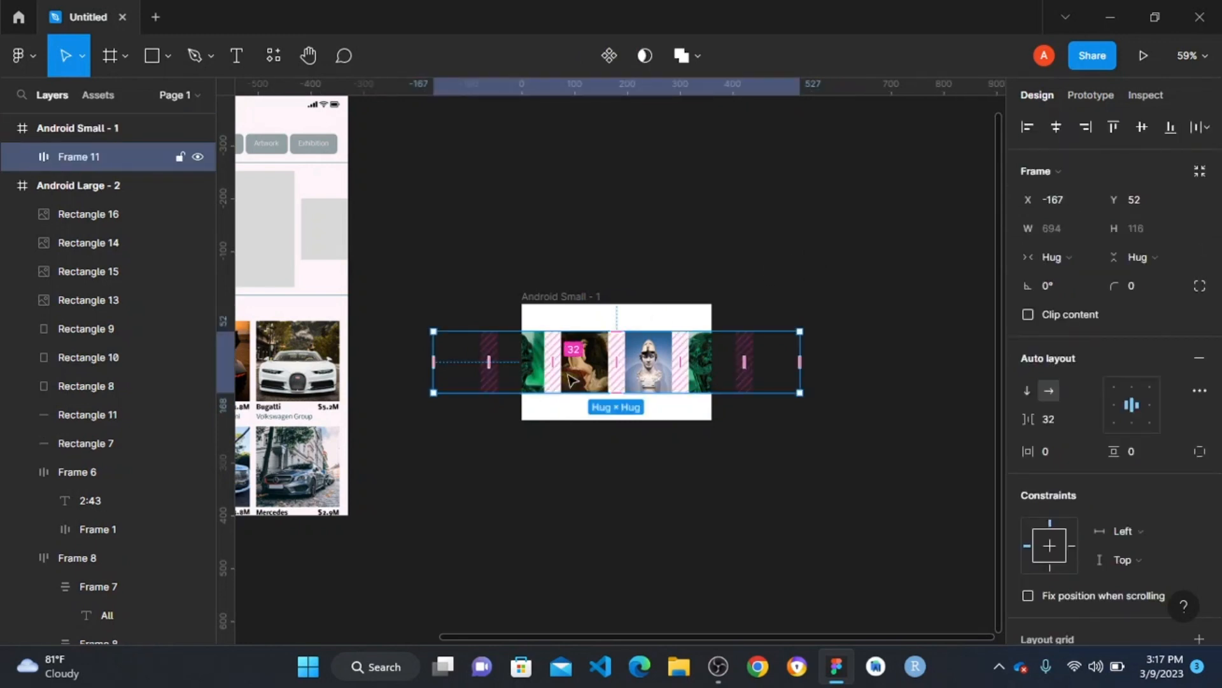
drag(569, 380, 668, 375)
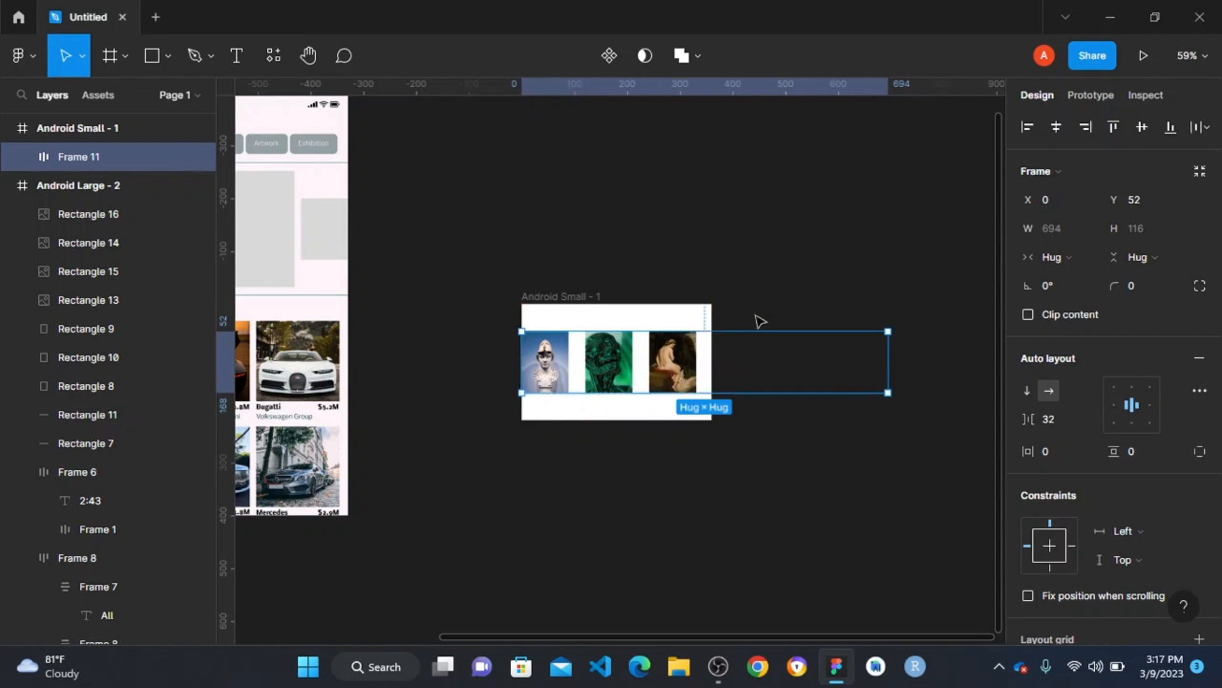
- Scale the green skull image in the row proportionally to 168.79 × 220
scroll(606, 357, up, 3)
double_click(613, 351)
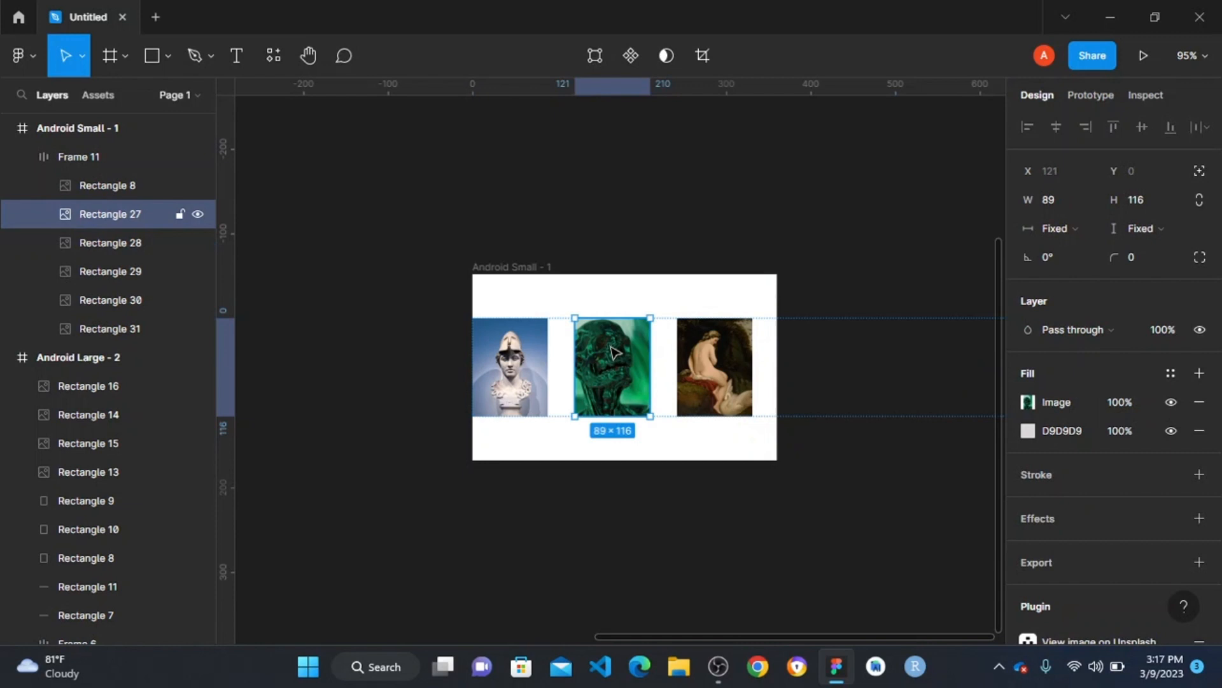
key(k)
drag(607, 318, 626, 229)
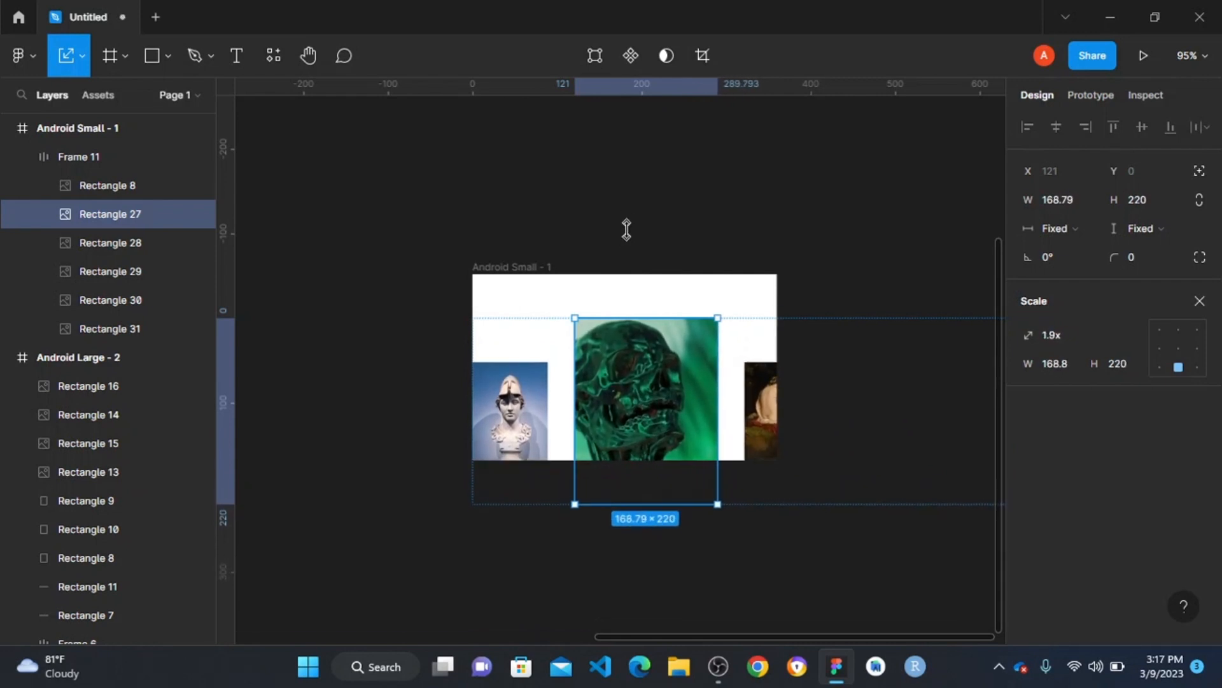
click(792, 191)
- Centre the enlarged image row vertically in the frame and return it to X 0
click(623, 352)
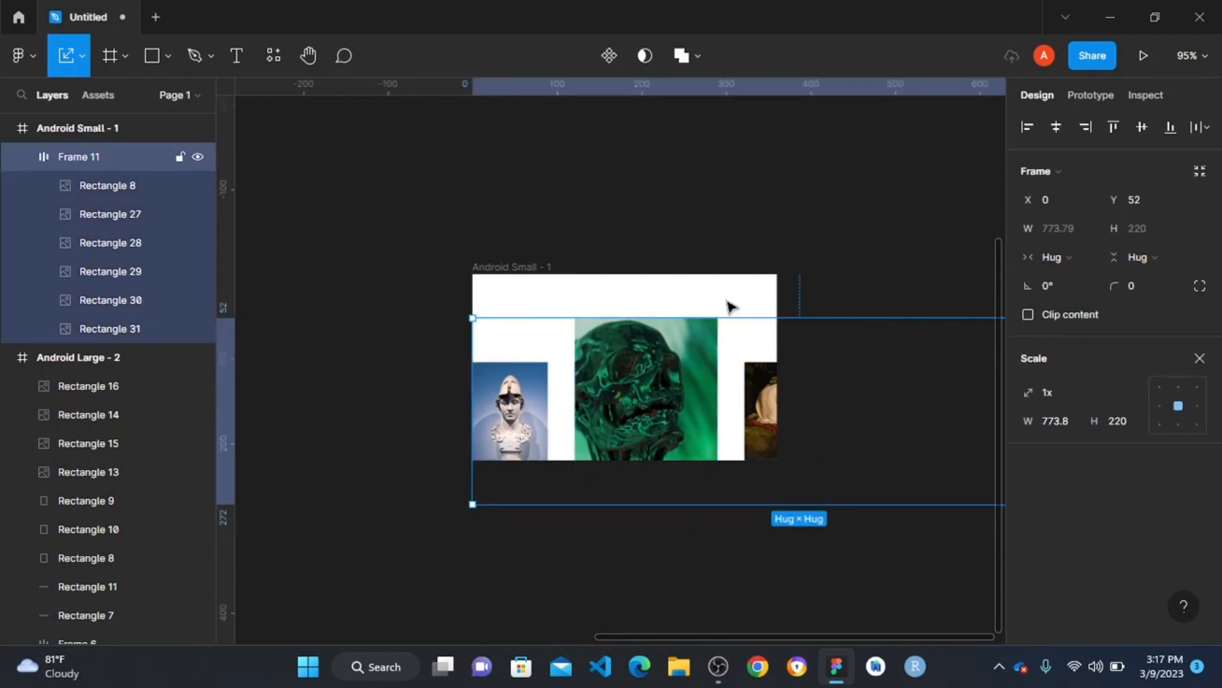
click(1056, 126)
click(1138, 126)
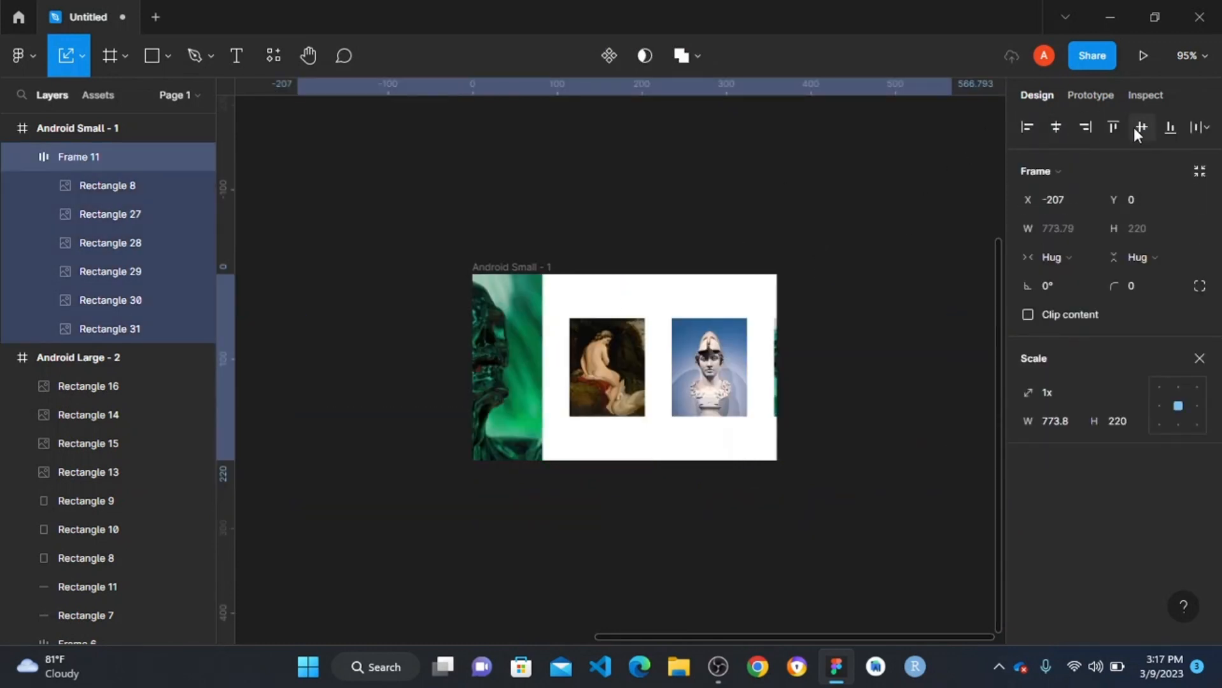
drag(501, 370, 669, 371)
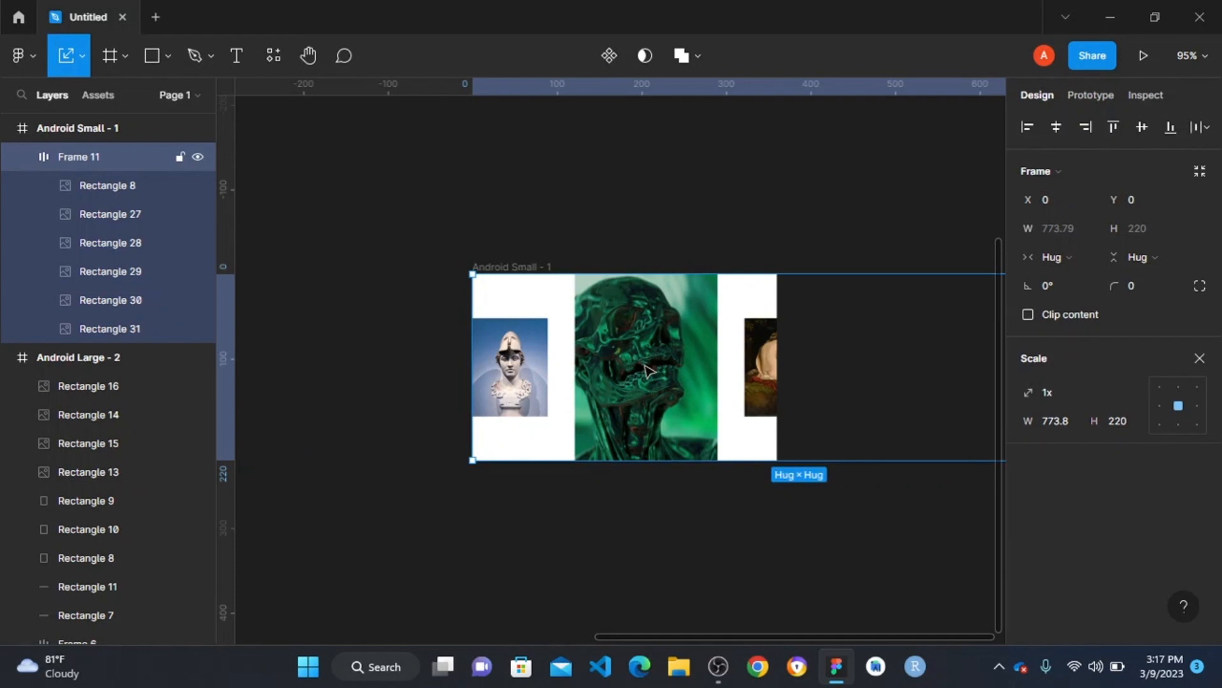
- Leave the Scale tool and set the spacing between the images in the auto layout row to 12
click(730, 193)
click(605, 362)
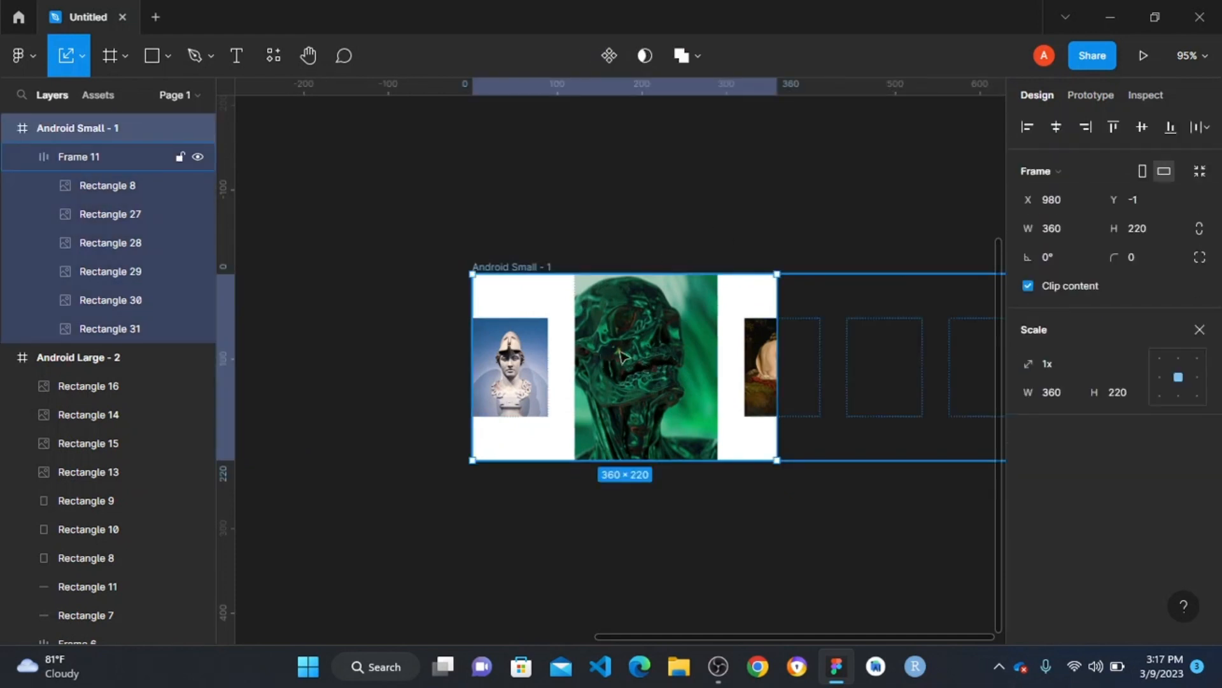
click(1197, 326)
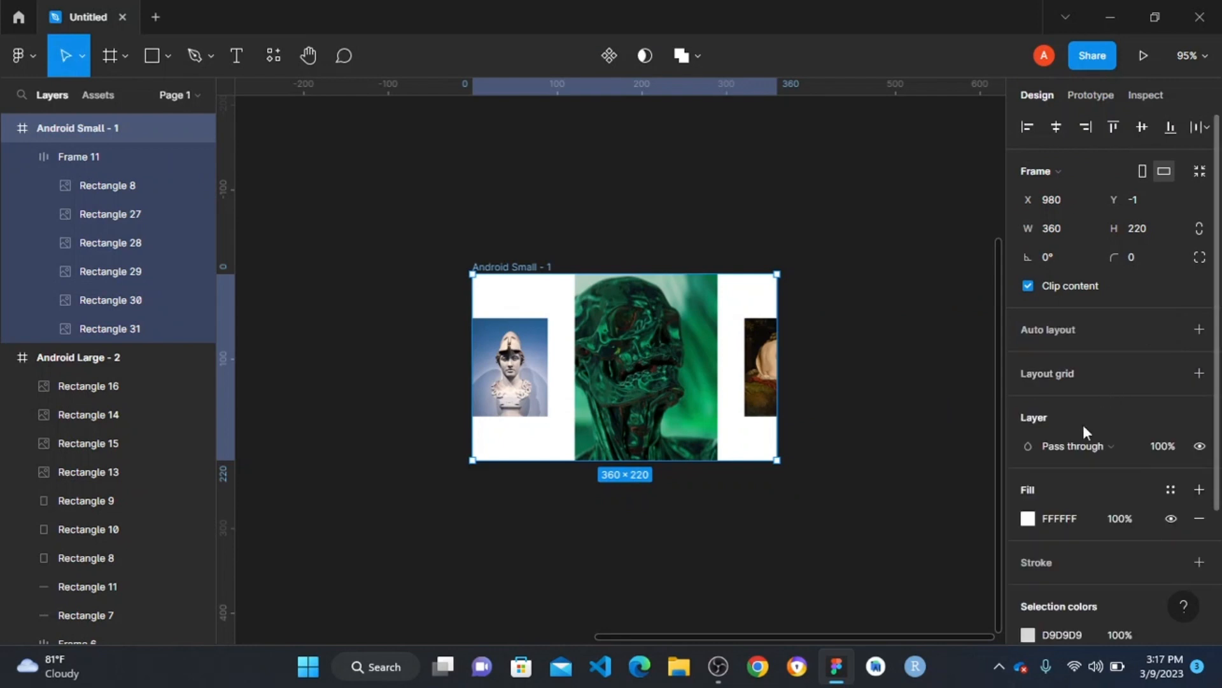
scroll(1012, 344, down, 3)
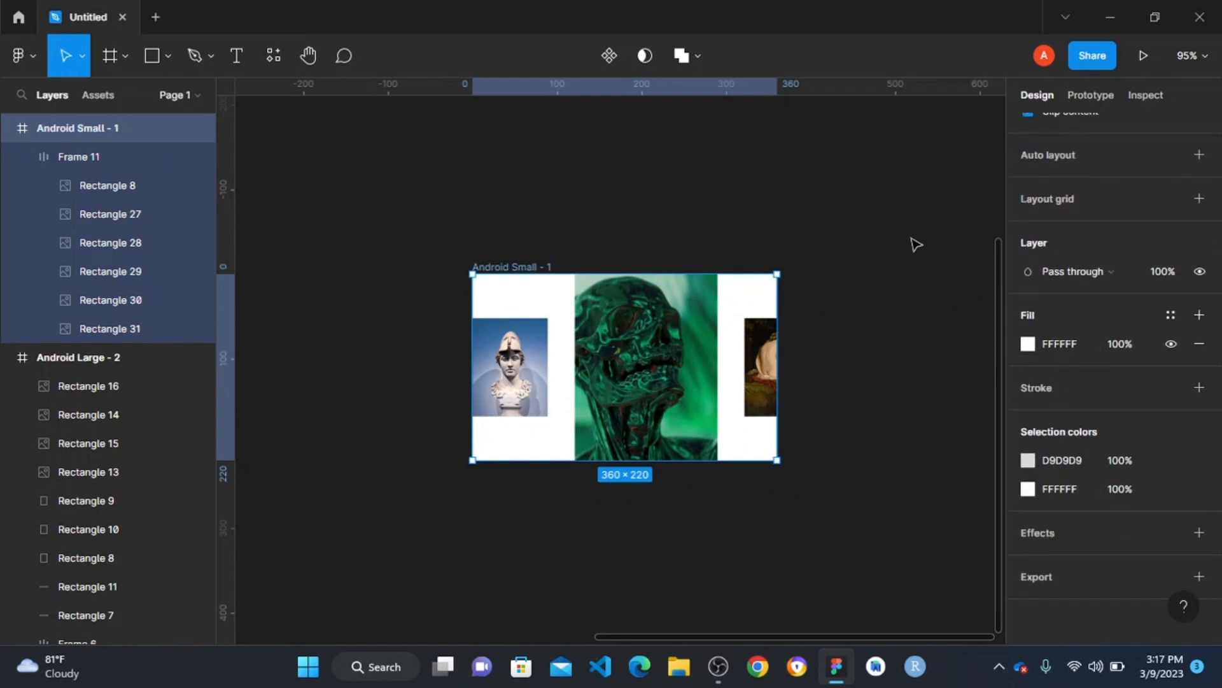
click(917, 243)
click(612, 343)
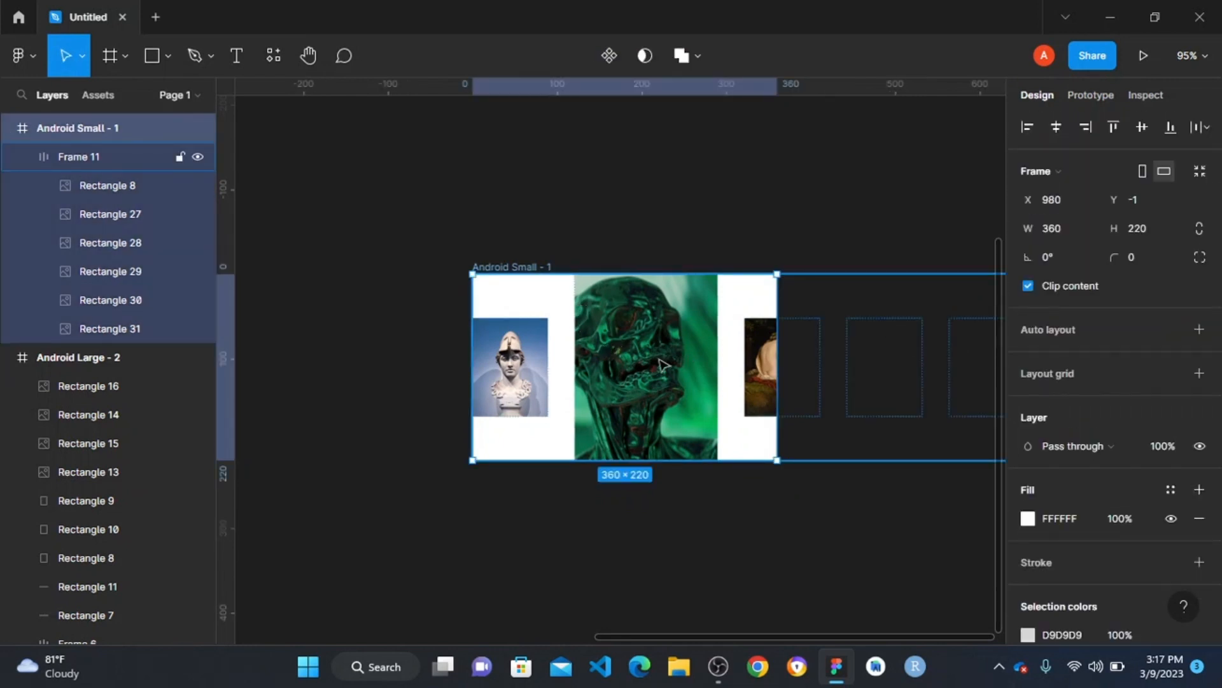
click(76, 155)
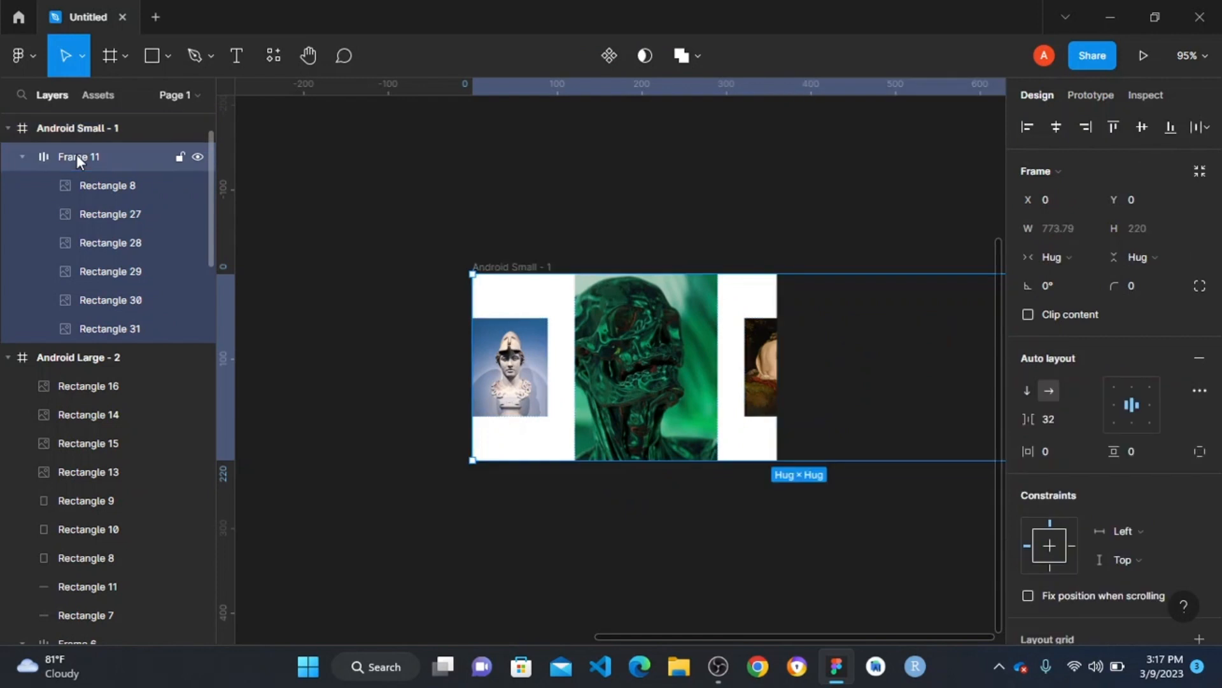
click(1060, 420)
text(1)
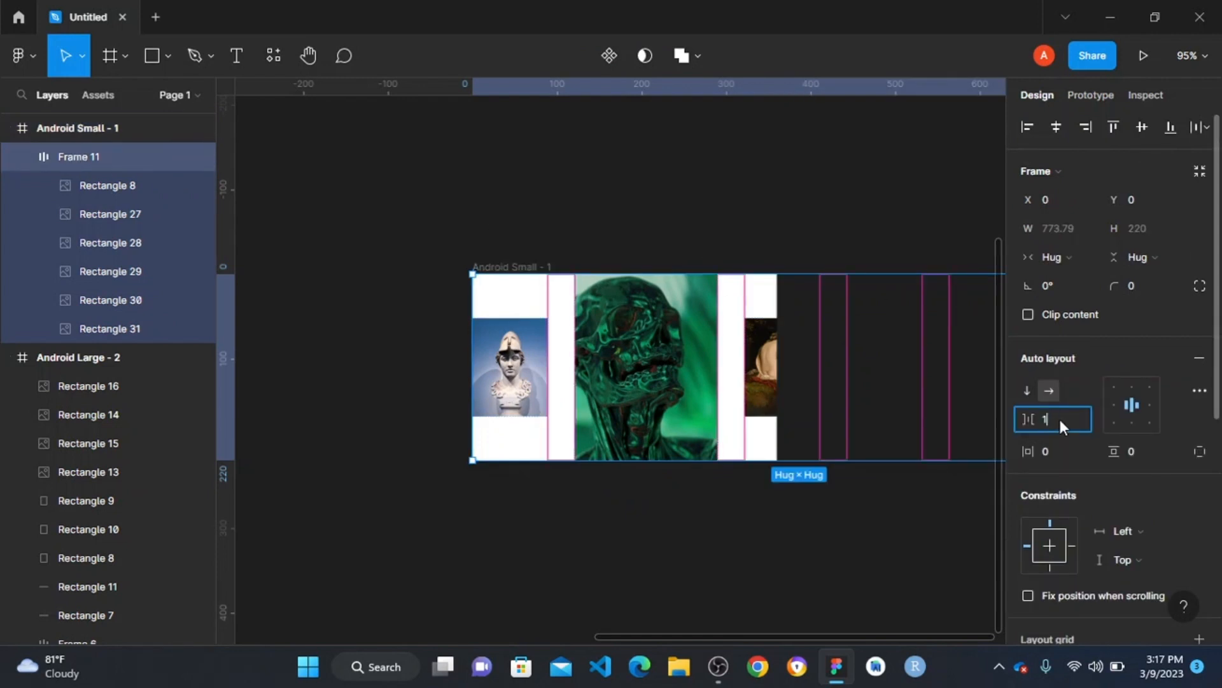
text(2)
click(494, 209)
- Measure the gap between the small and large grey placeholder rectangles in the wireframe's carousel area
scroll(460, 293, down, 2)
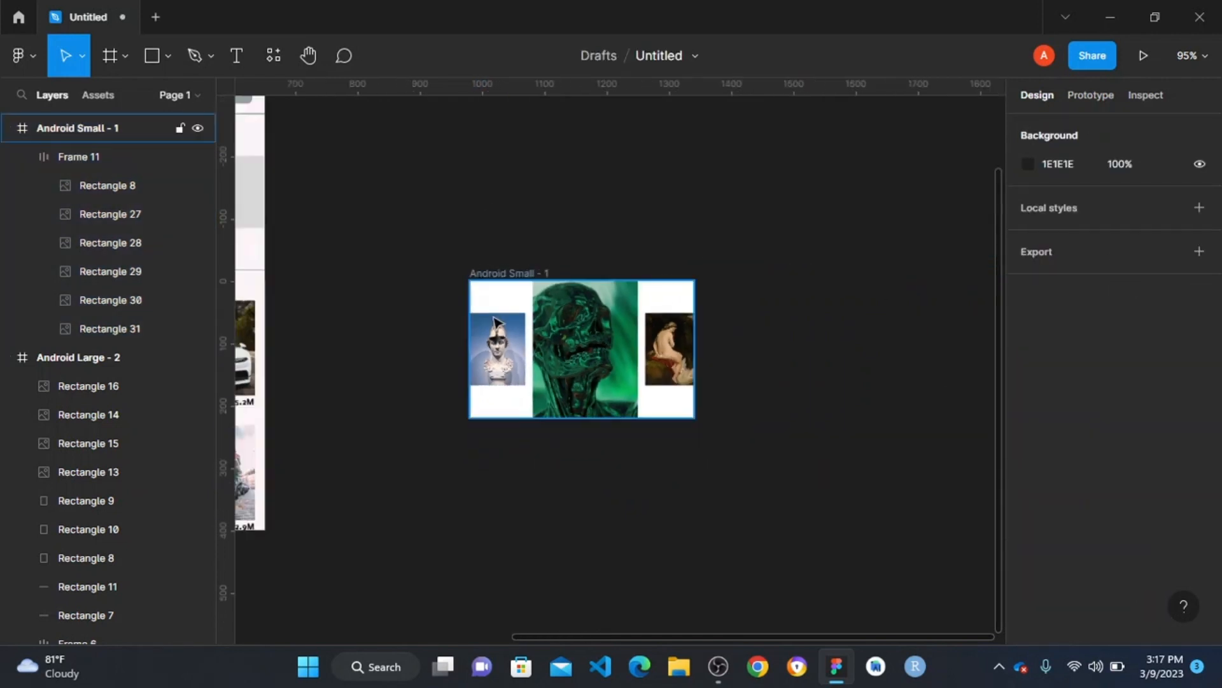
scroll(497, 323, down, 1)
scroll(377, 355, left, 4)
scroll(406, 218, up, 2)
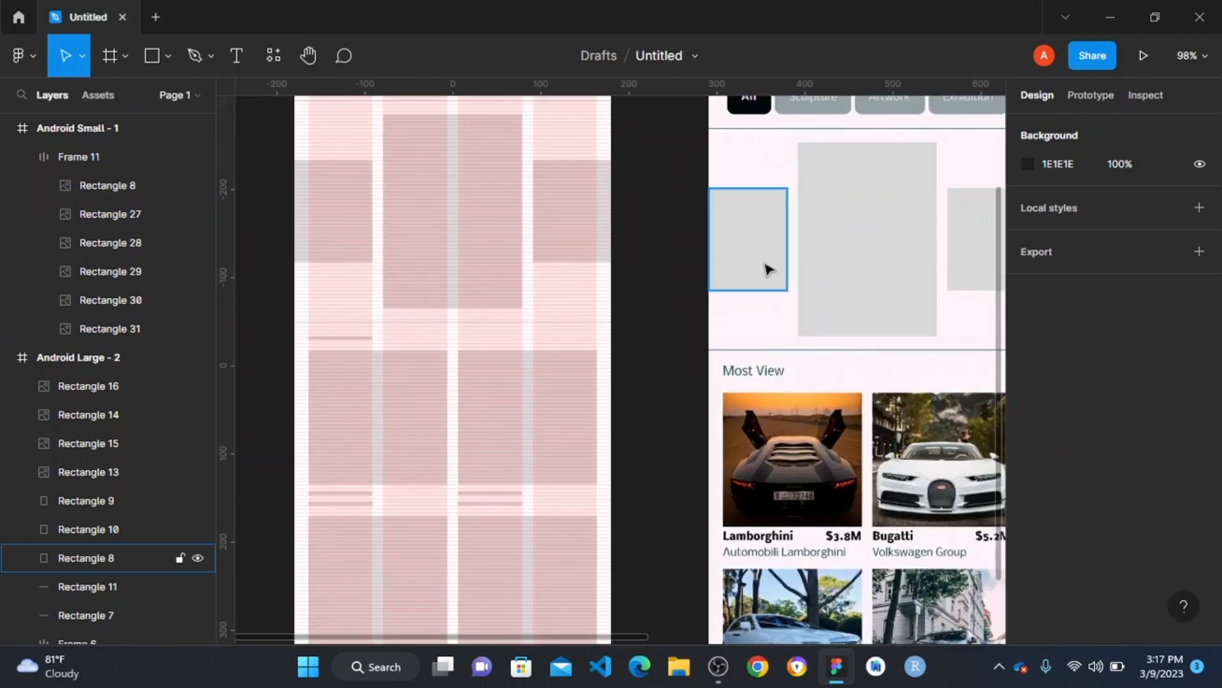
click(726, 249)
key(alt)
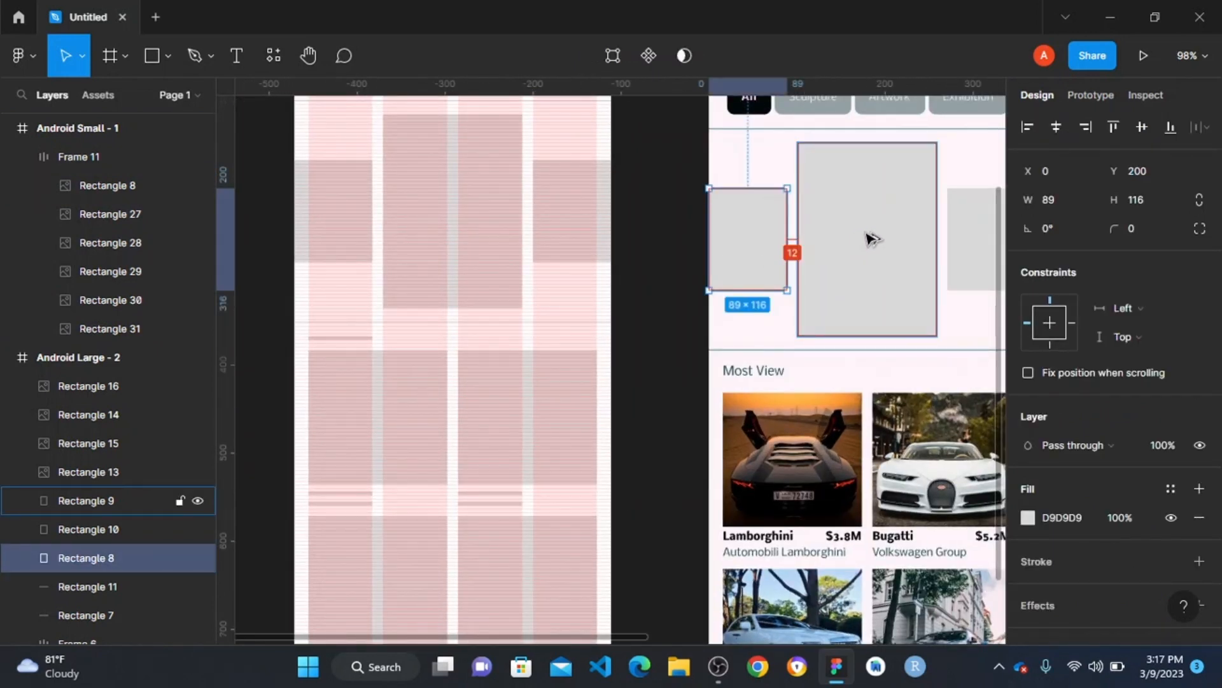
- Turn the 360 × 220 carousel frame into a component and add a second variant to it
scroll(640, 280, right, 10)
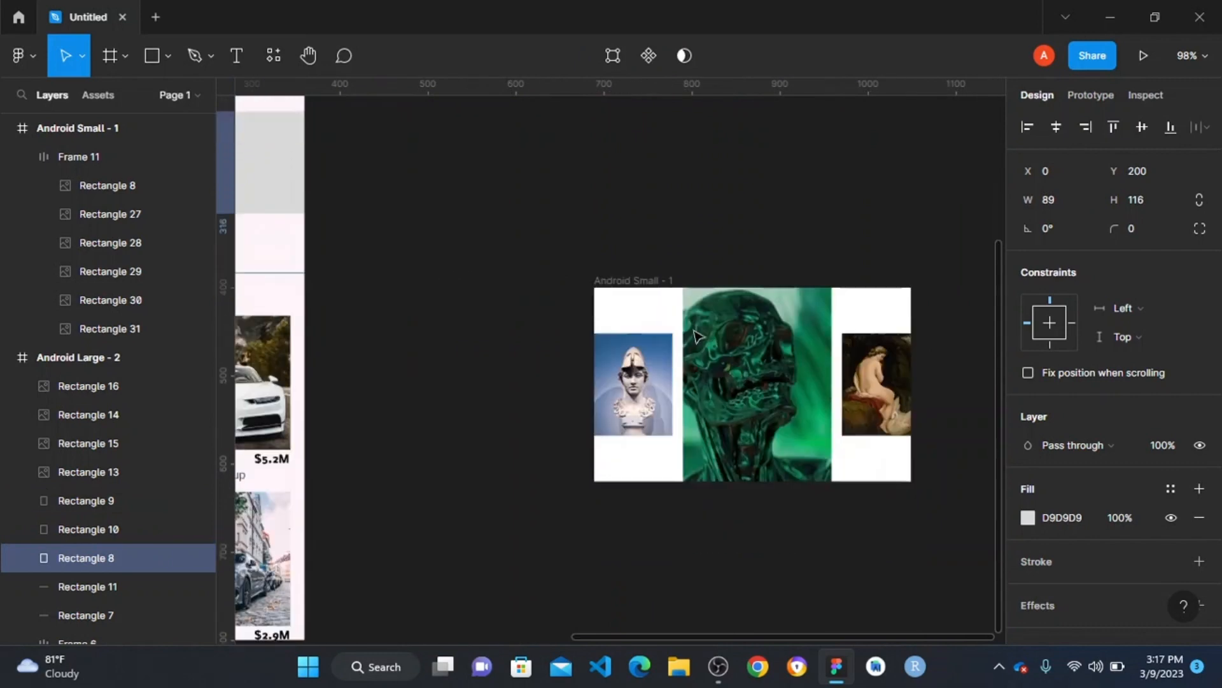
scroll(777, 182, down, 3)
scroll(814, 186, up, 2)
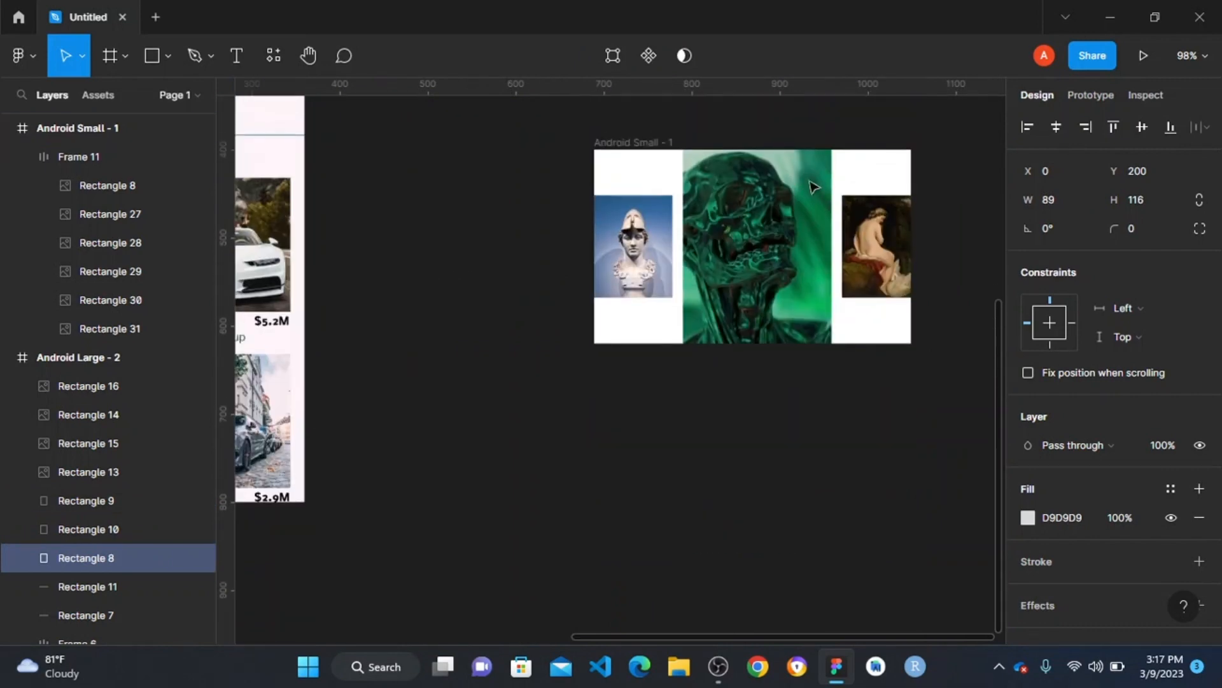
click(724, 263)
scroll(815, 263, right, 3)
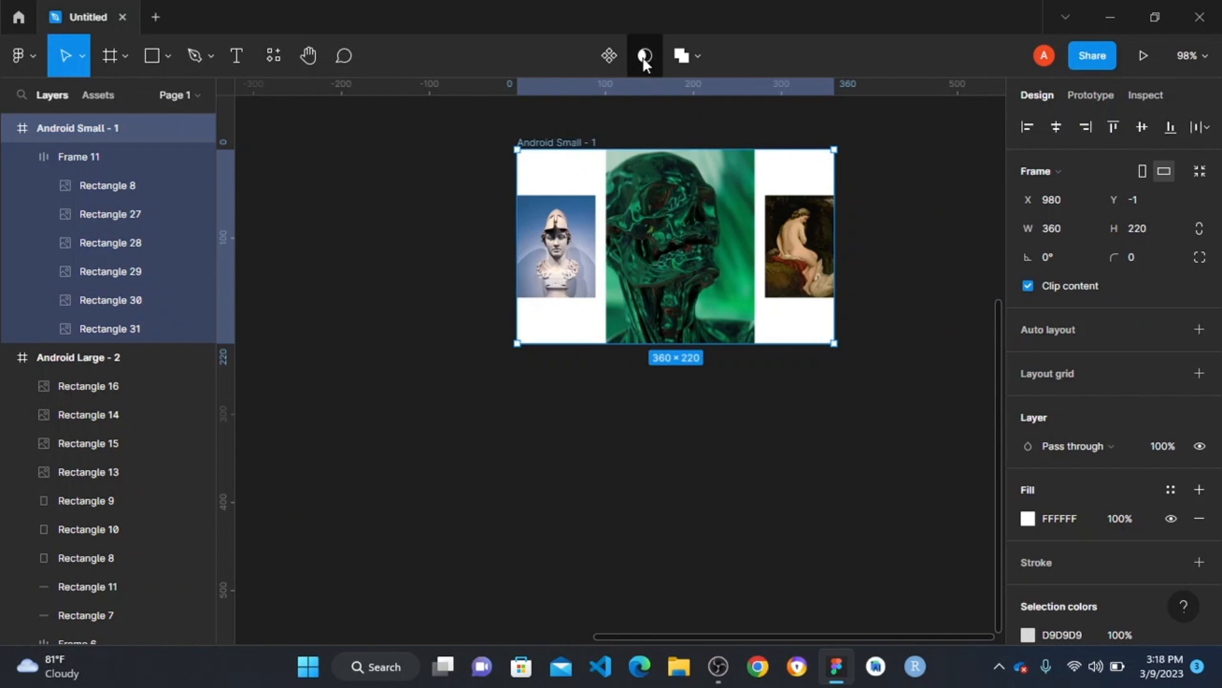
click(609, 56)
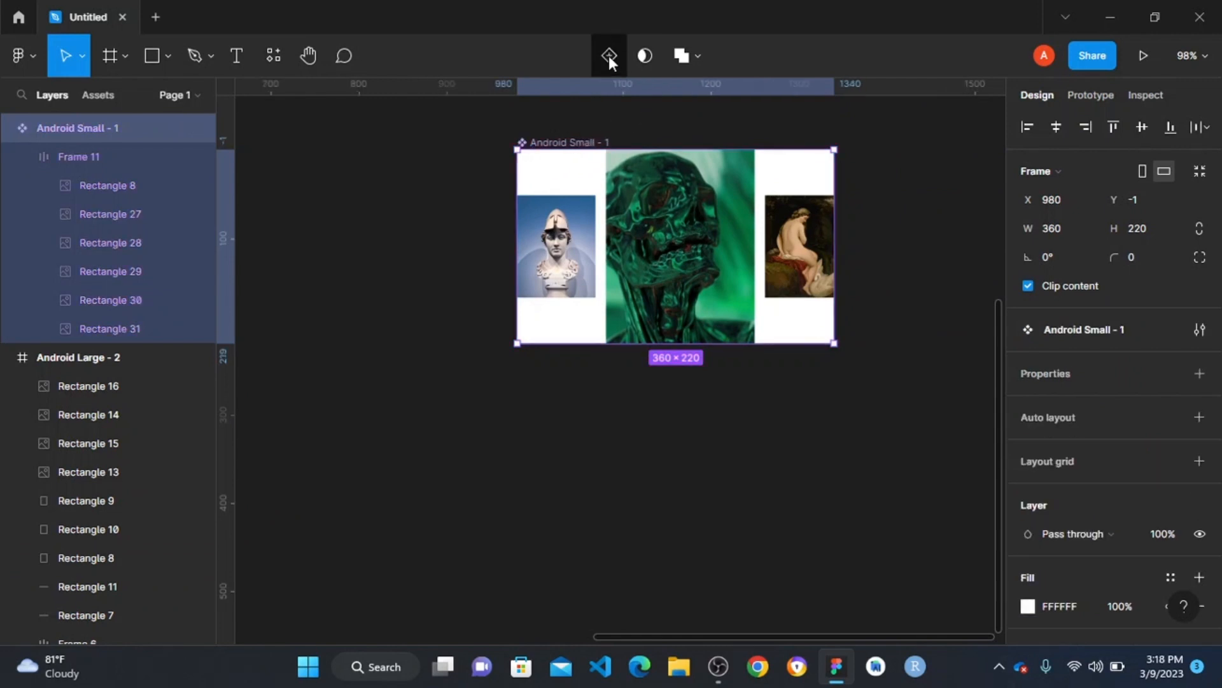
click(608, 56)
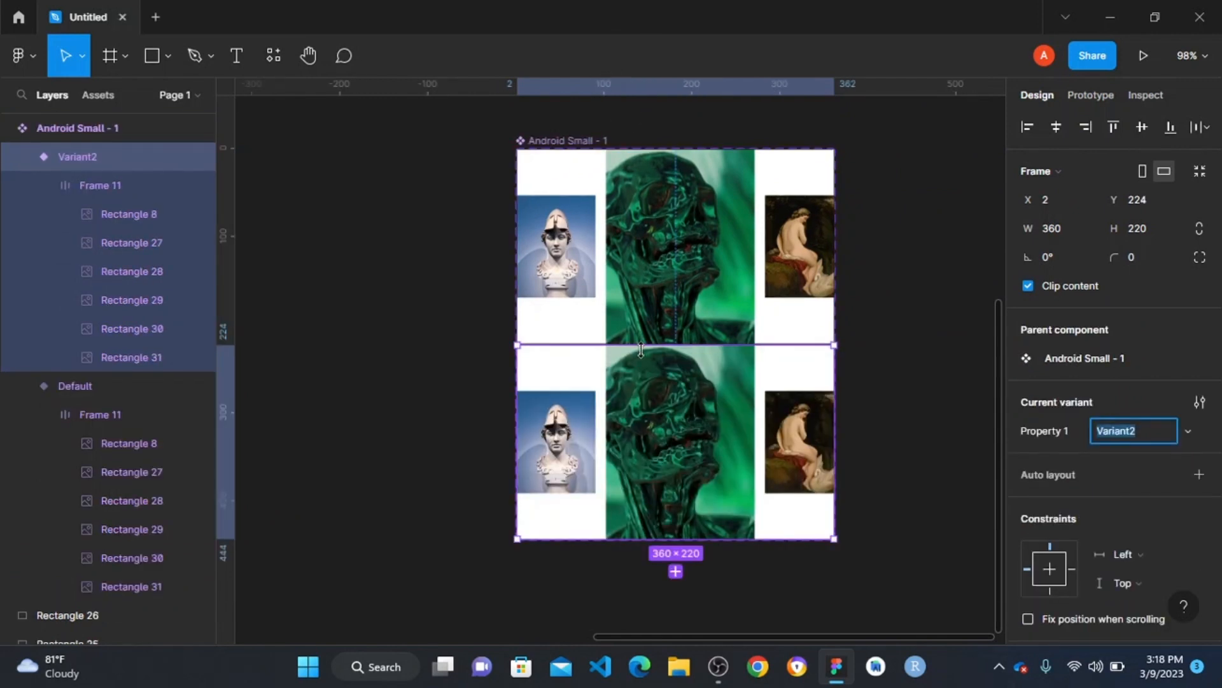
- Shift the image row in the second variant horizontally to X -101, so the green skull starts at the frame's edge
scroll(680, 446, up, 6)
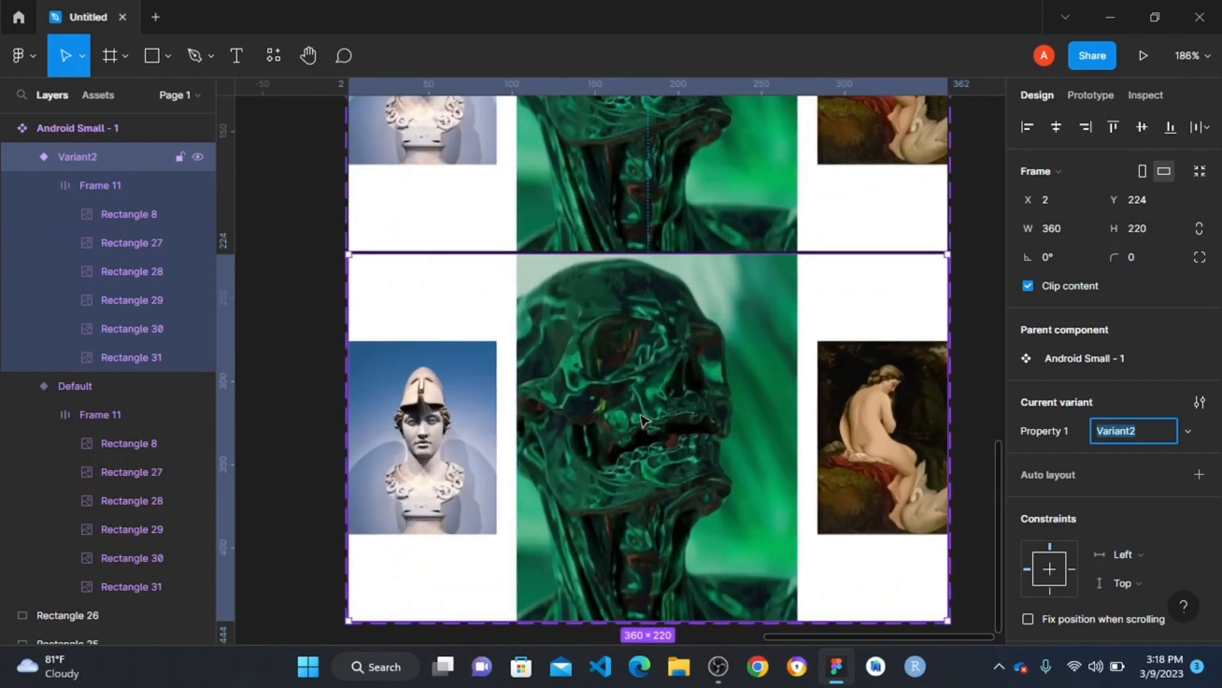
scroll(681, 414, down, 3)
click(682, 406)
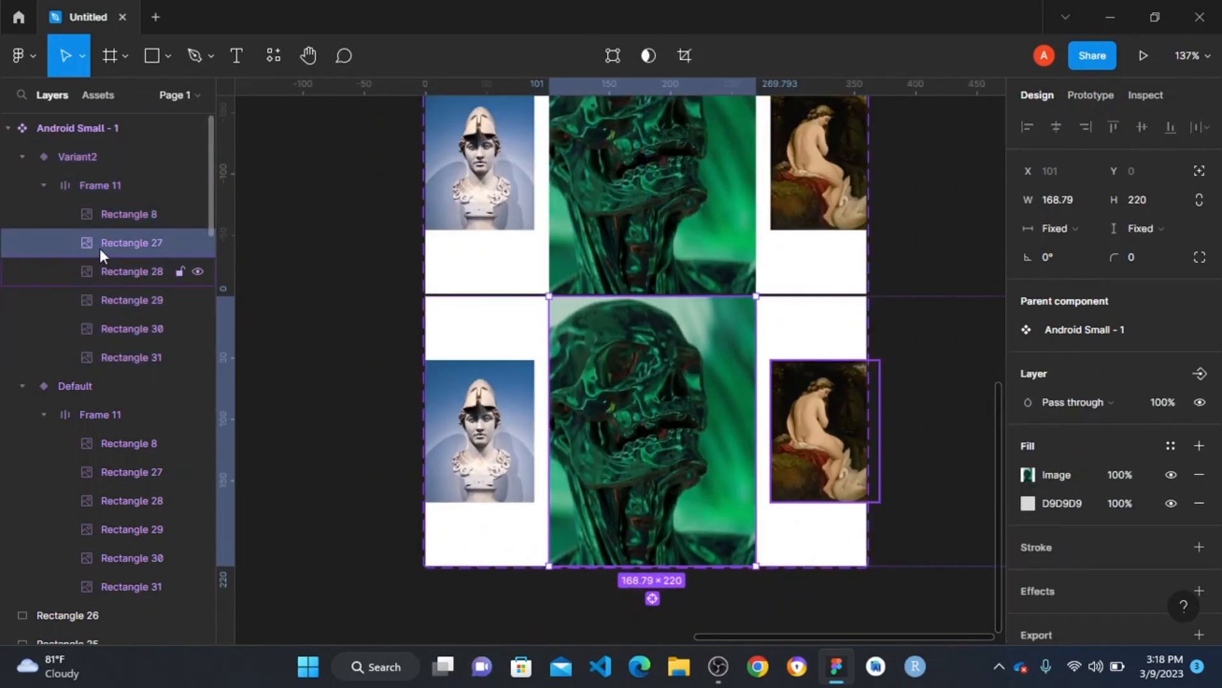
click(108, 183)
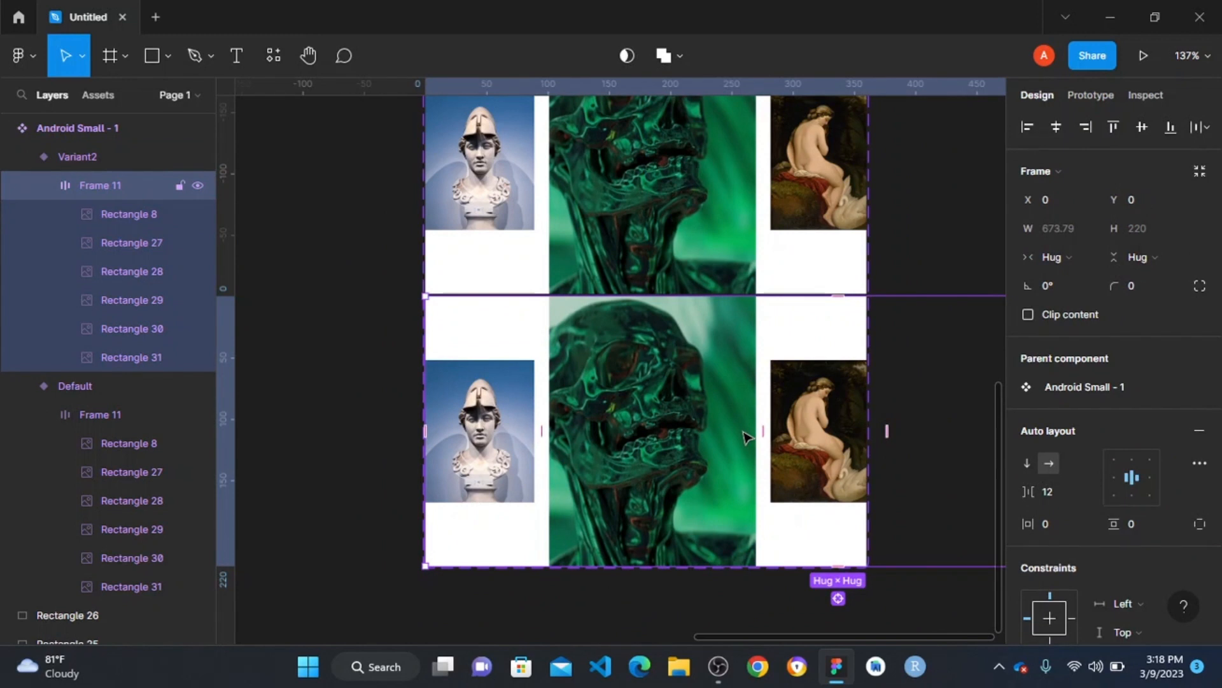
drag(745, 436, 621, 452)
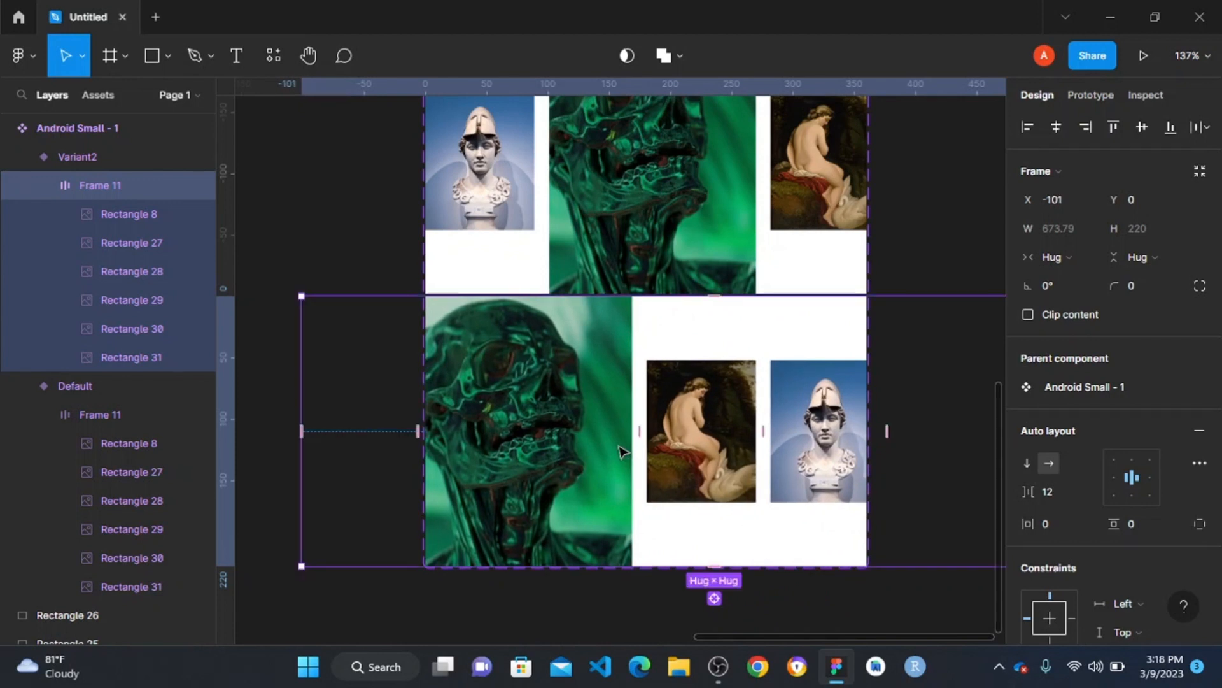
- Scale the green skull image in the second variant proportionally down to 88.62 × 115.5
click(569, 329)
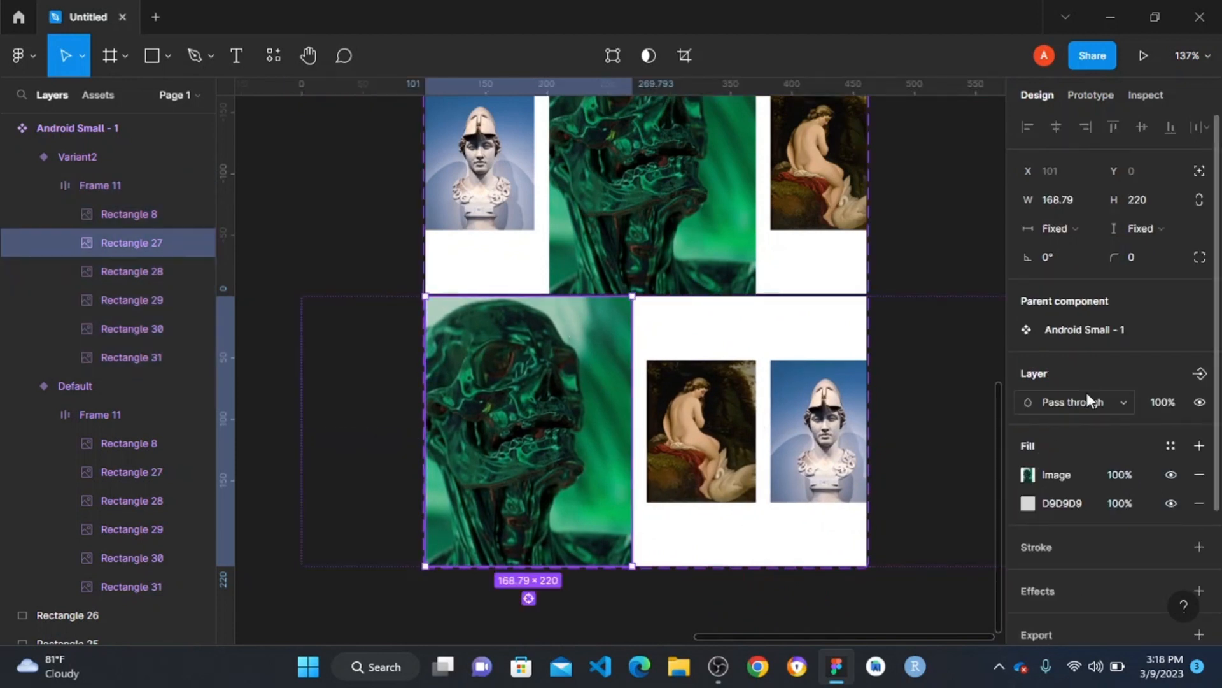
key(k)
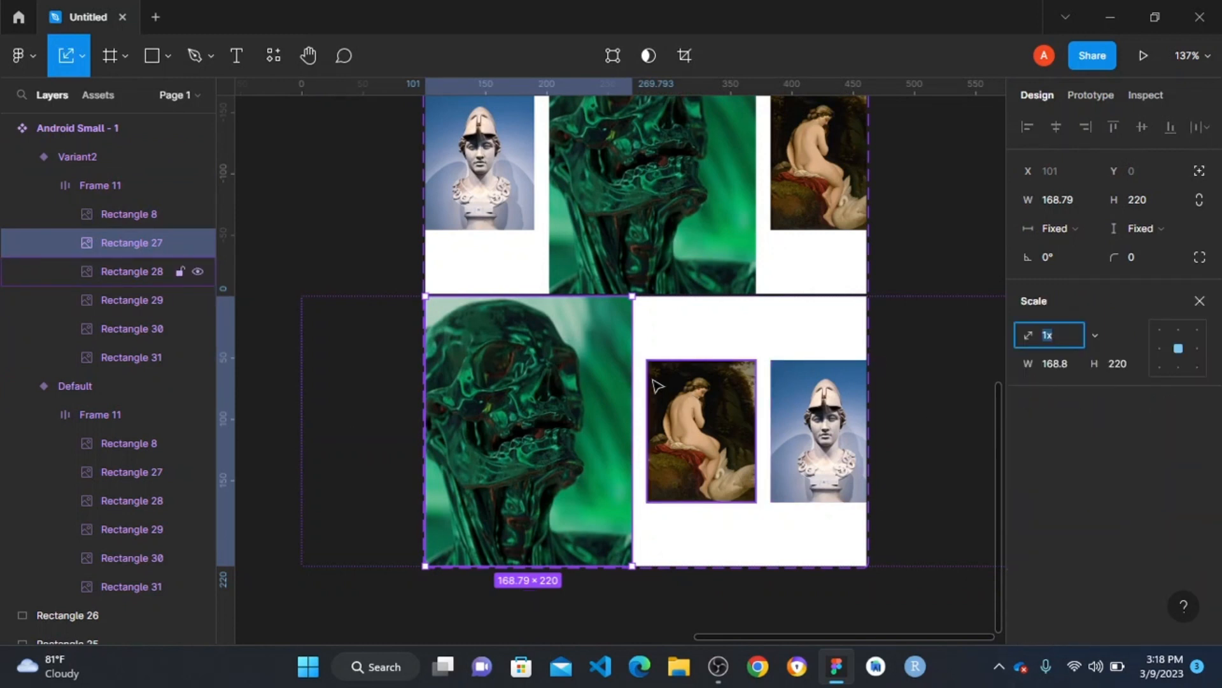
drag(564, 299, 508, 401)
scroll(514, 431, up, 10)
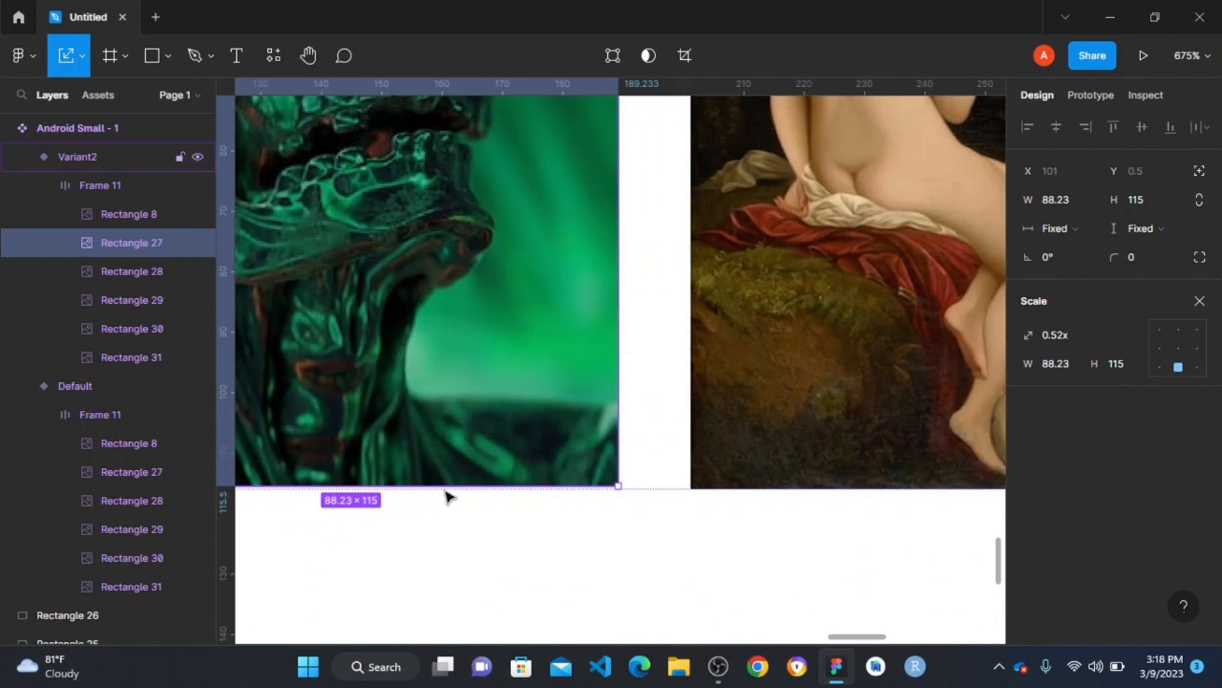
drag(448, 483, 448, 488)
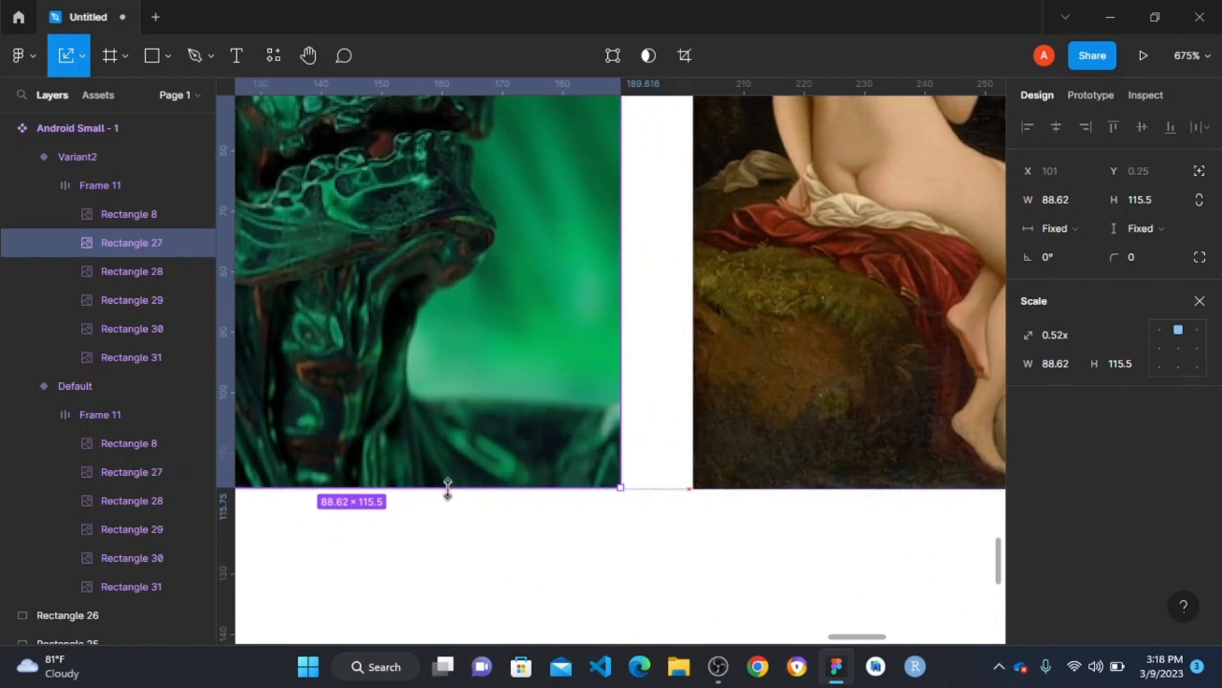
scroll(455, 484, down, 6)
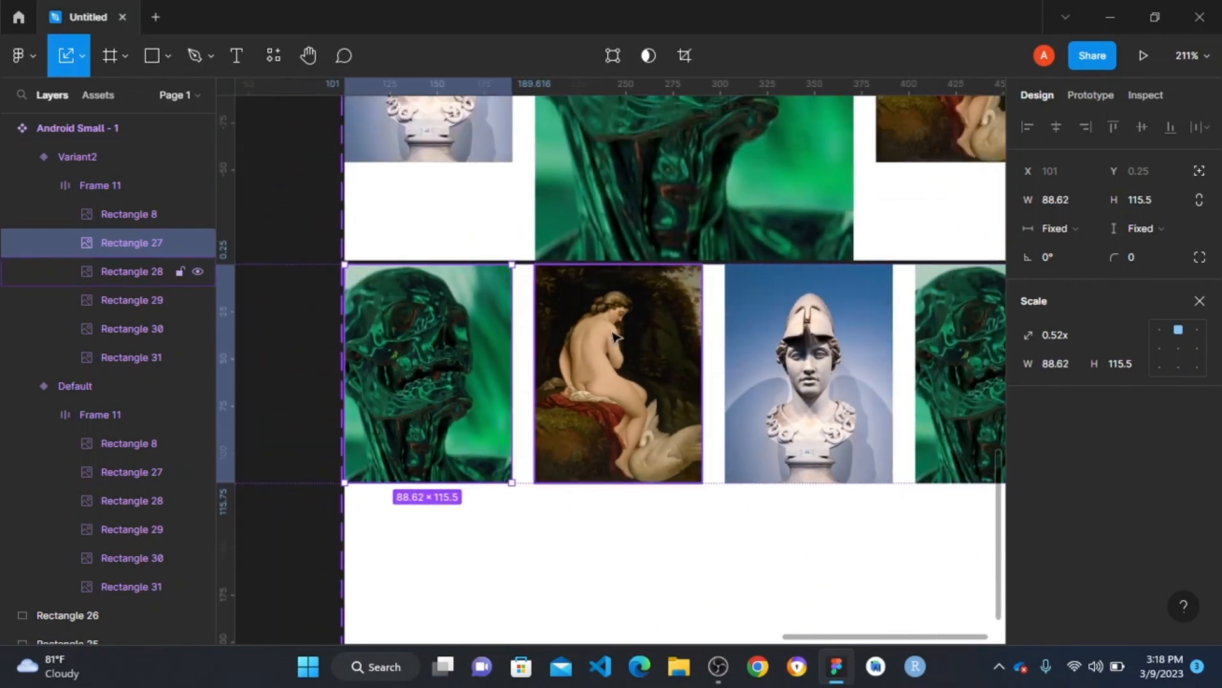
- Scale the painting of the seated figure in the second variant proportionally up to 168.79 × 220
click(605, 344)
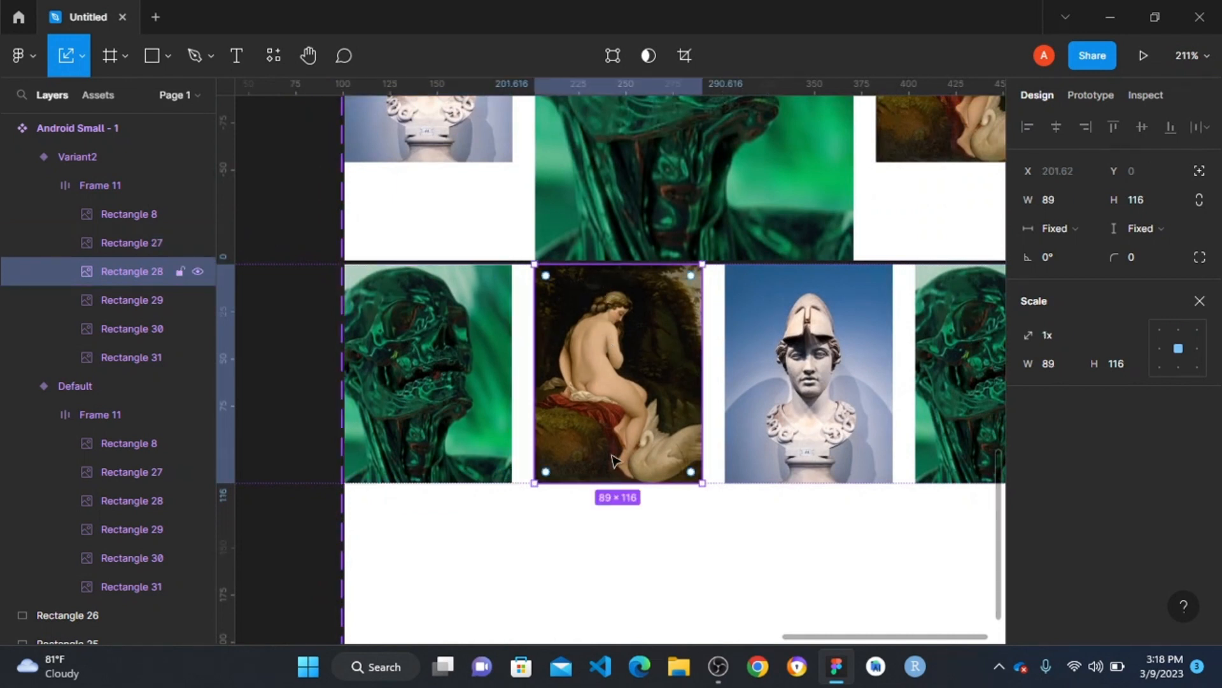
drag(600, 484, 654, 385)
scroll(655, 385, down, 5)
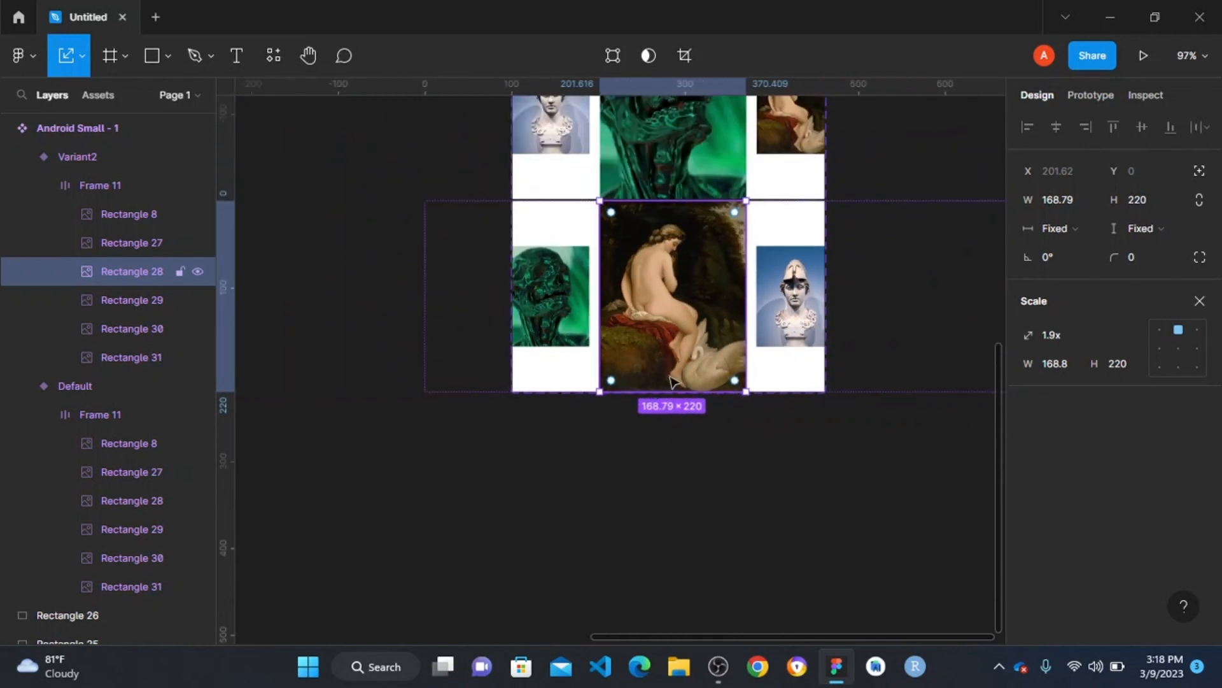
scroll(576, 299, down, 5)
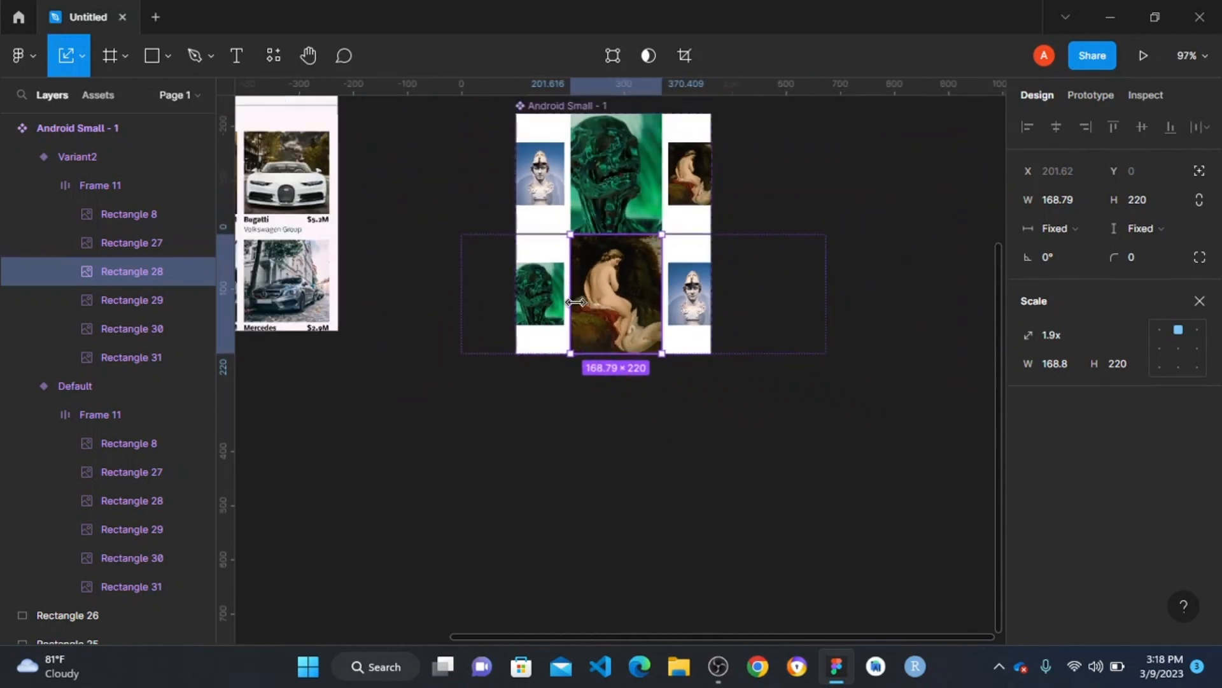
scroll(576, 300, up, 3)
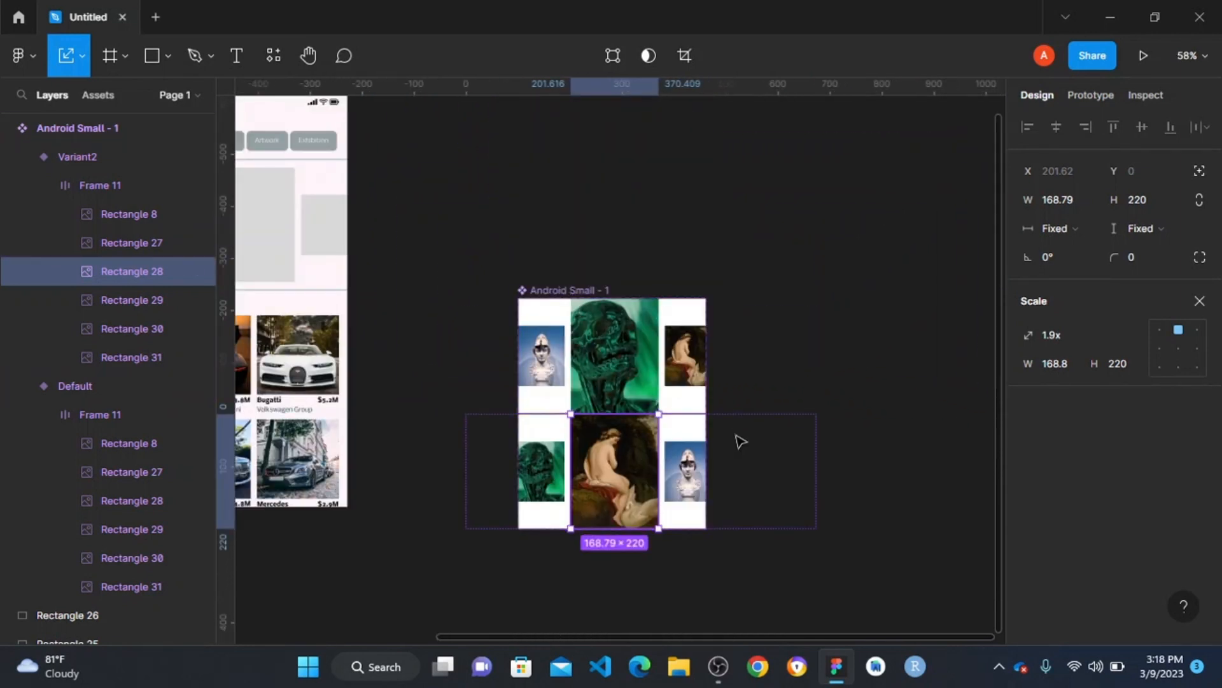
- Leave the Scale tool and add a third variant to the carousel component, based on the second one
click(814, 341)
click(617, 470)
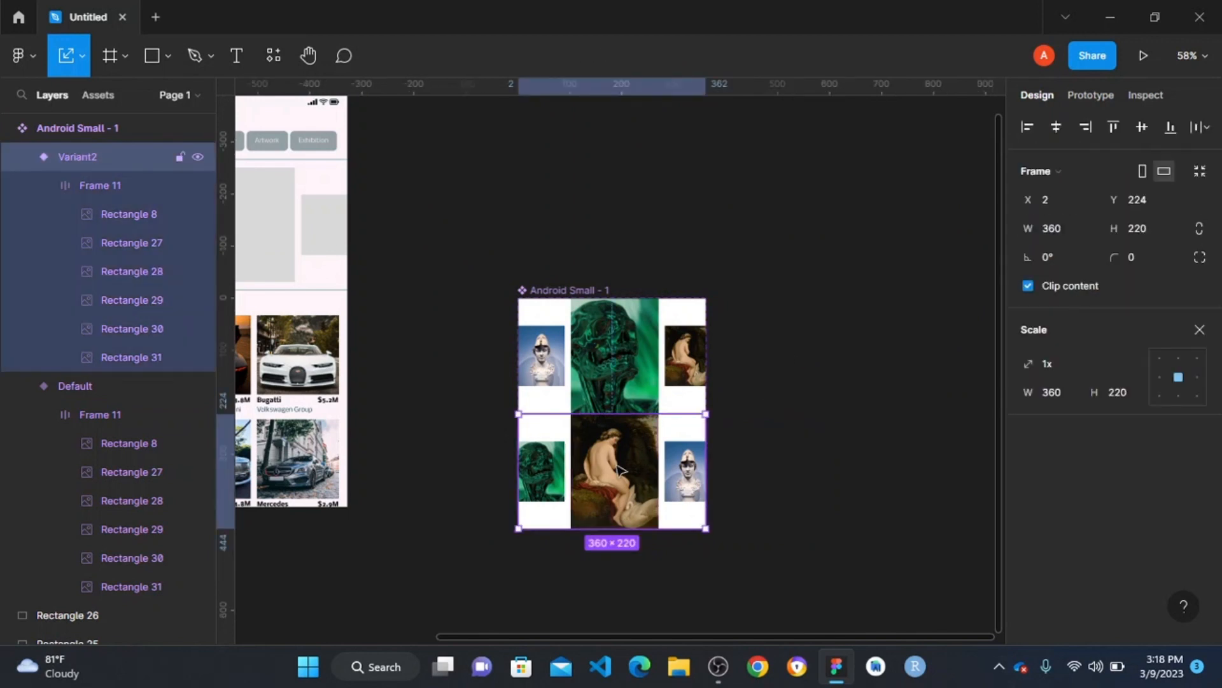
click(939, 507)
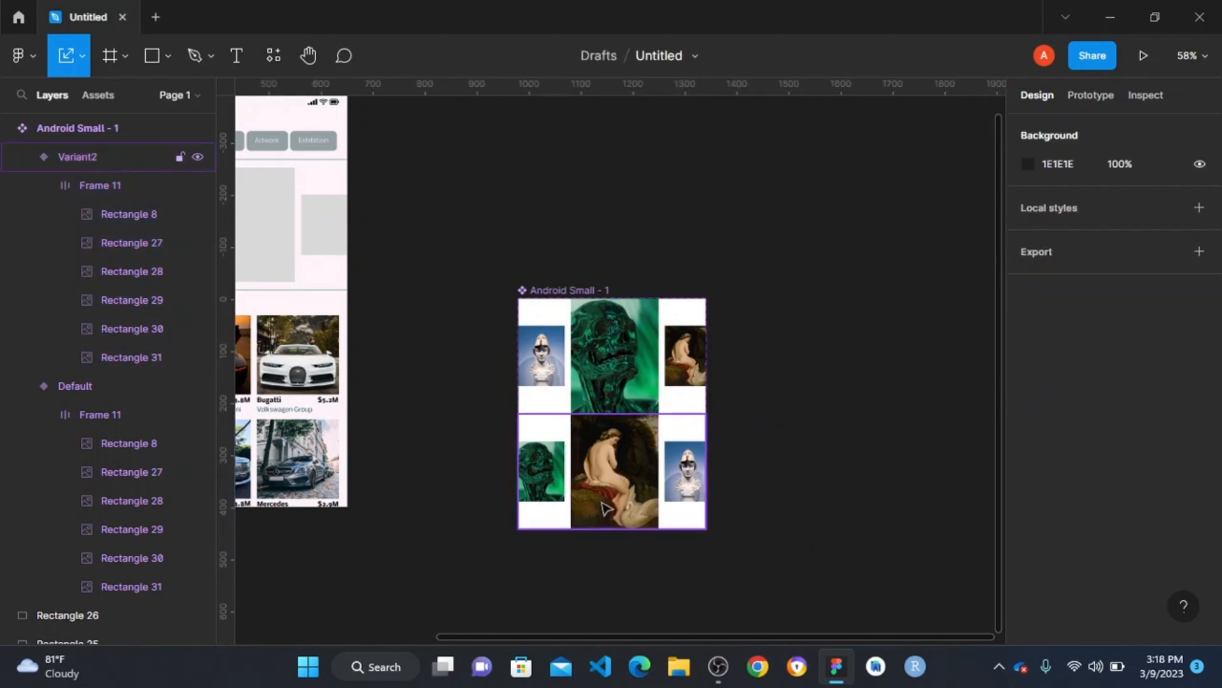
click(625, 483)
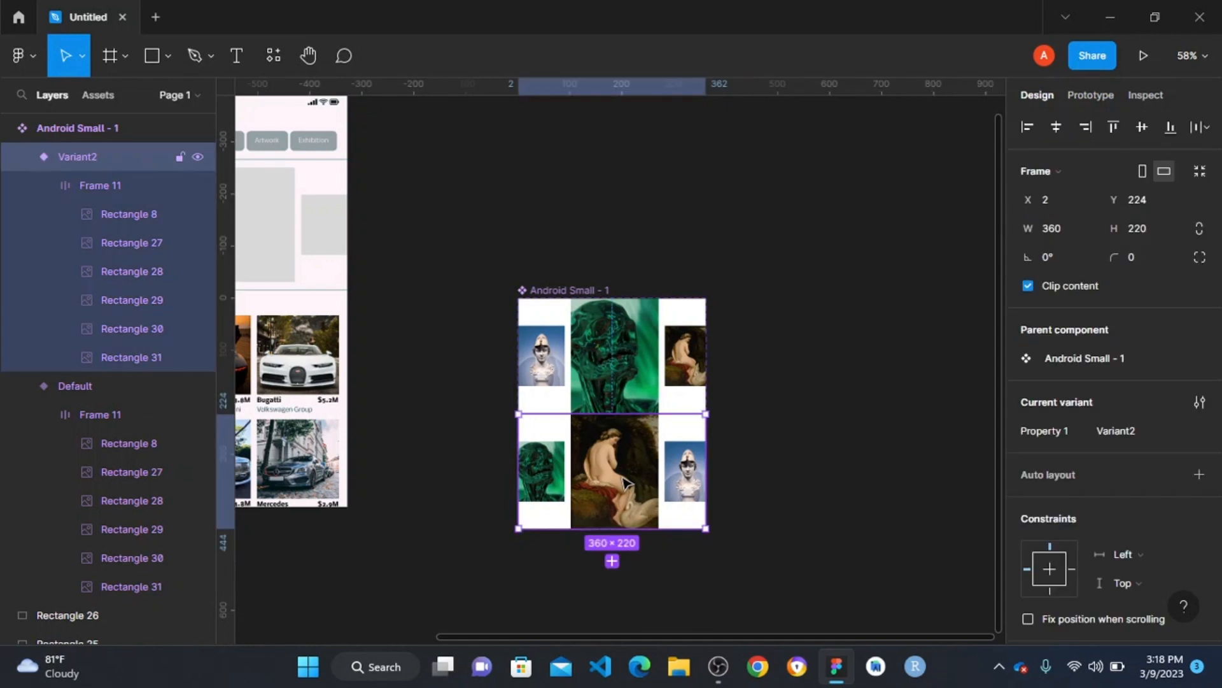
click(612, 560)
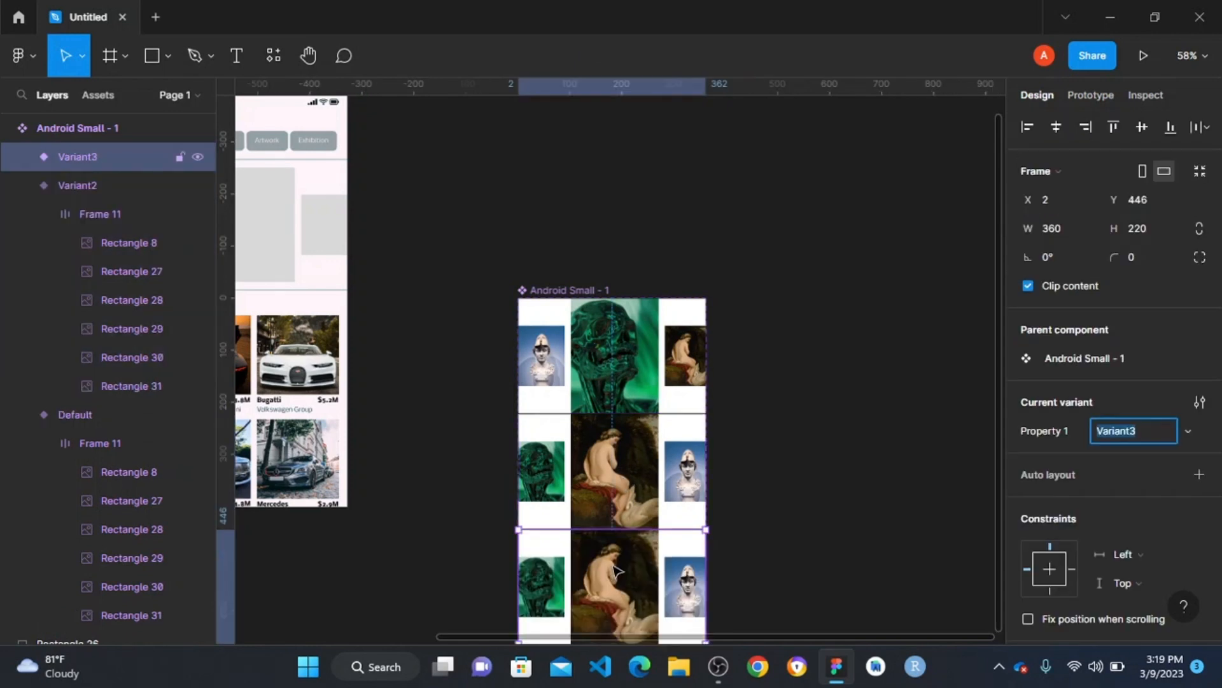
- Shift the image row in the third variant horizontally to X -203, so the enlarged painting starts at the frame's edge
scroll(630, 548, down, 3)
scroll(651, 465, up, 3)
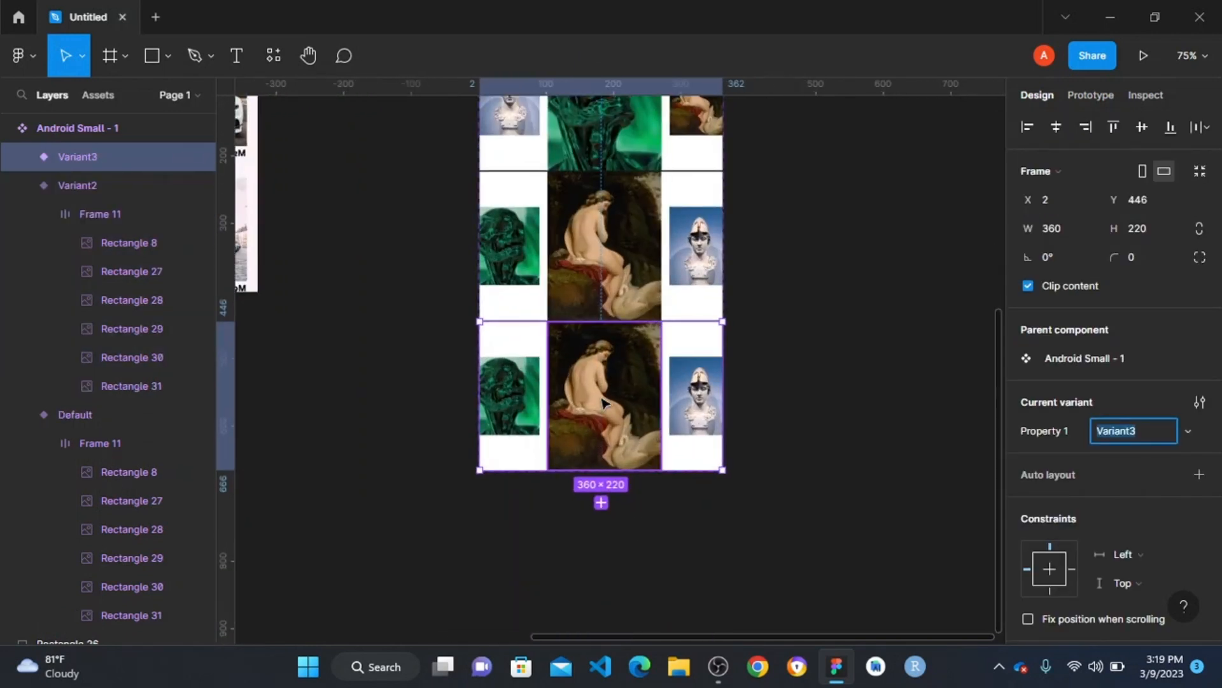
ctrl+click(613, 376)
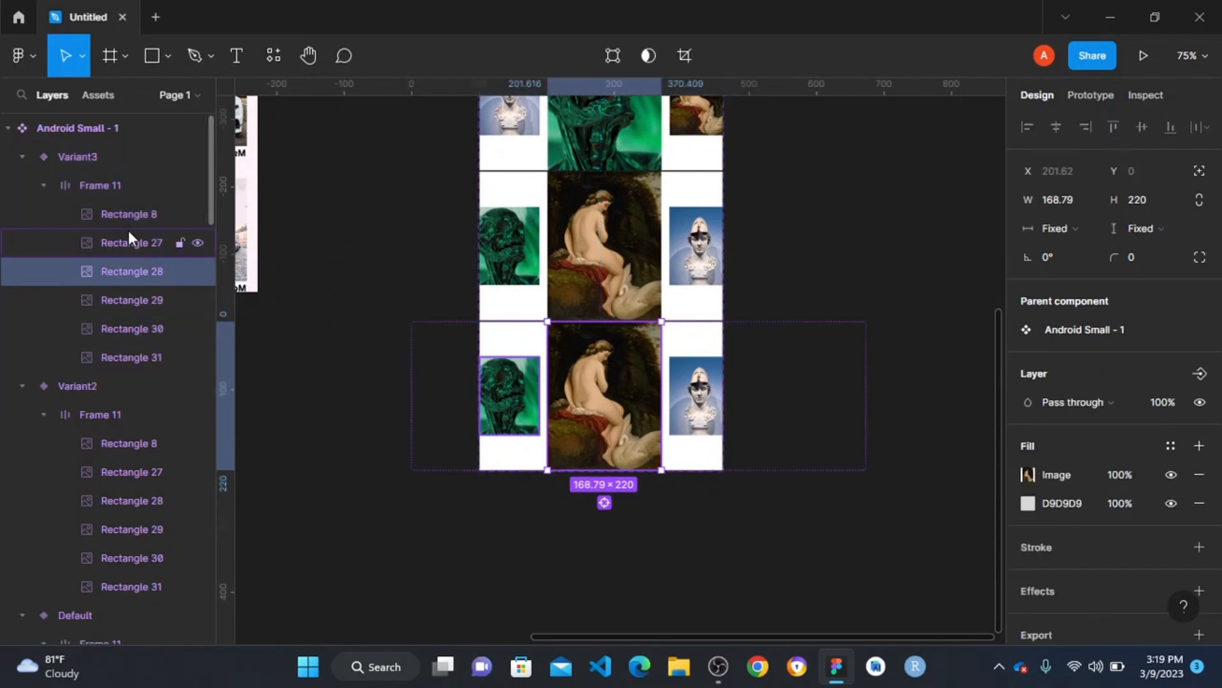
click(103, 179)
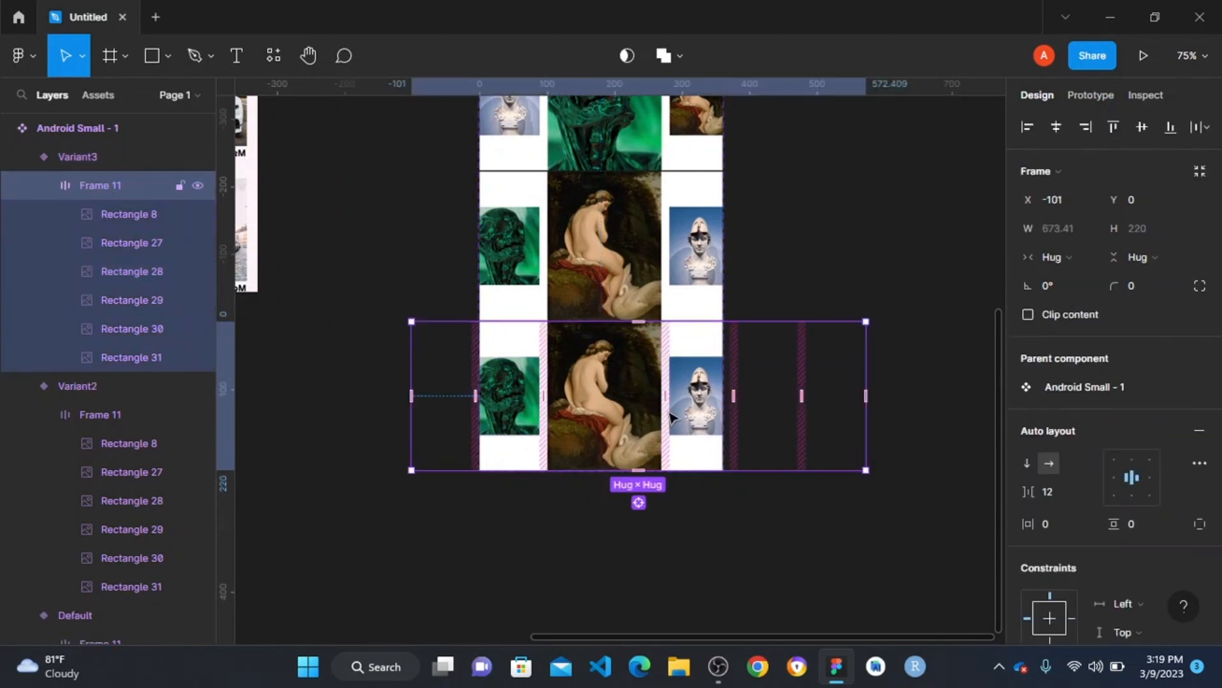
drag(664, 413, 601, 428)
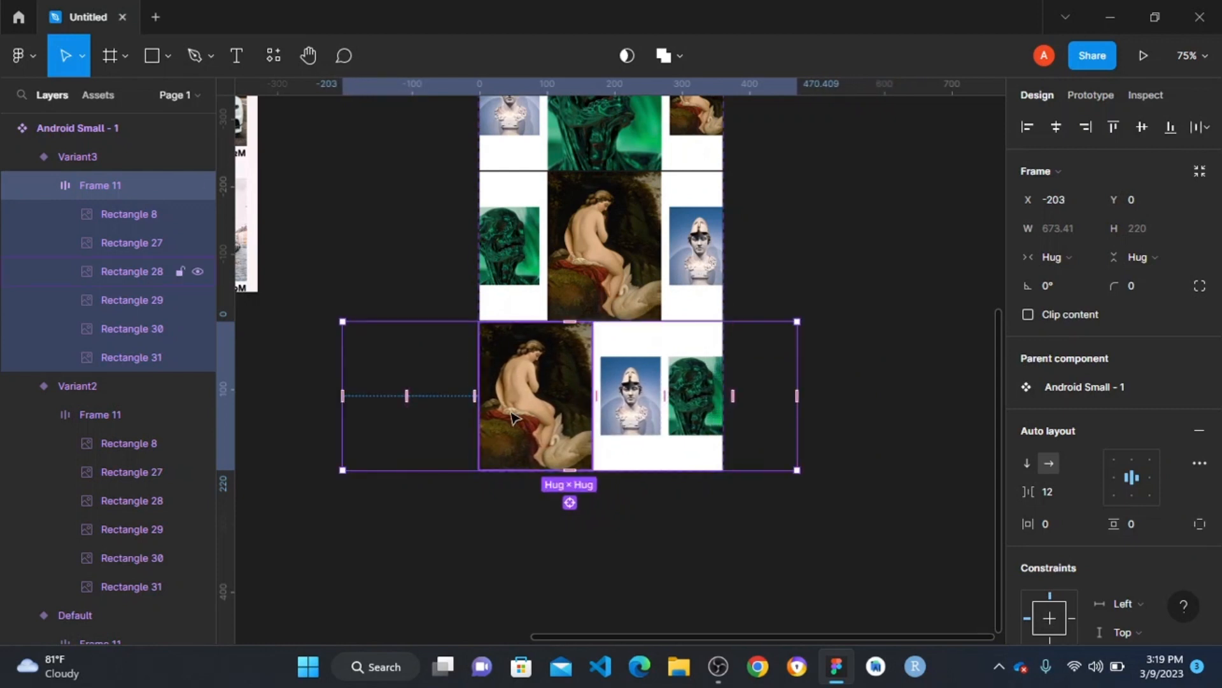
- Scale the enlarged painting in the third variant proportionally down to 89 × 116, matching the neighbouring small images
scroll(519, 409, up, 3)
scroll(518, 410, up, 3)
click(568, 256)
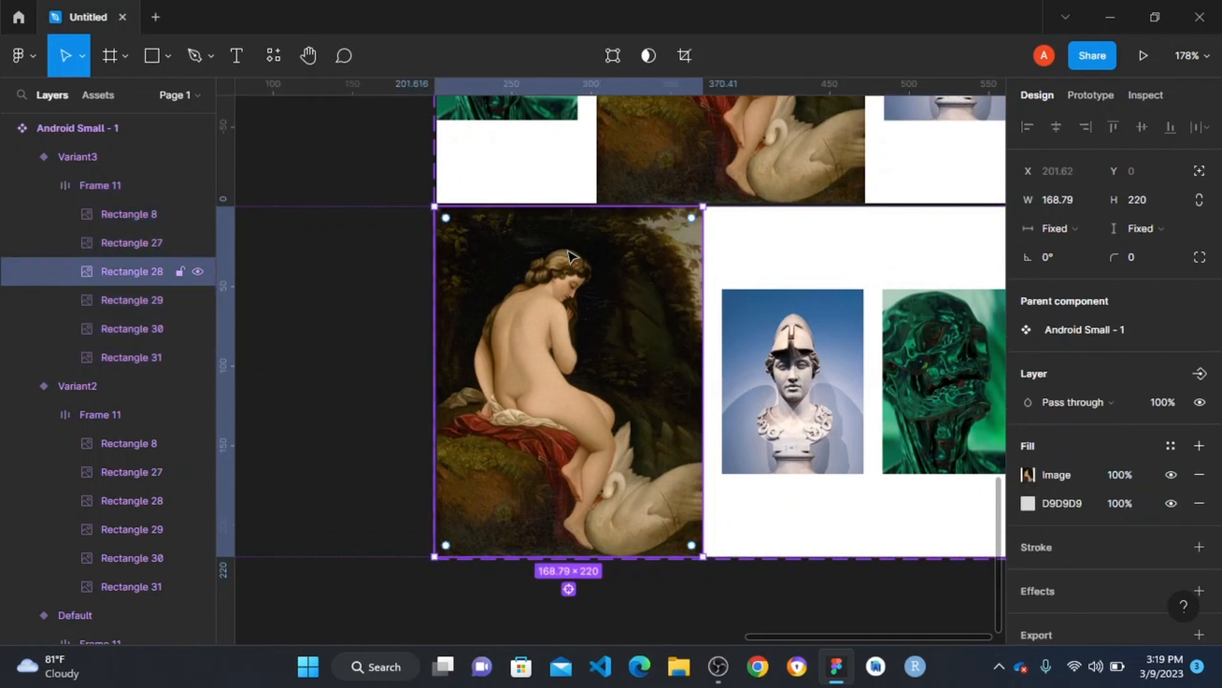
key(k)
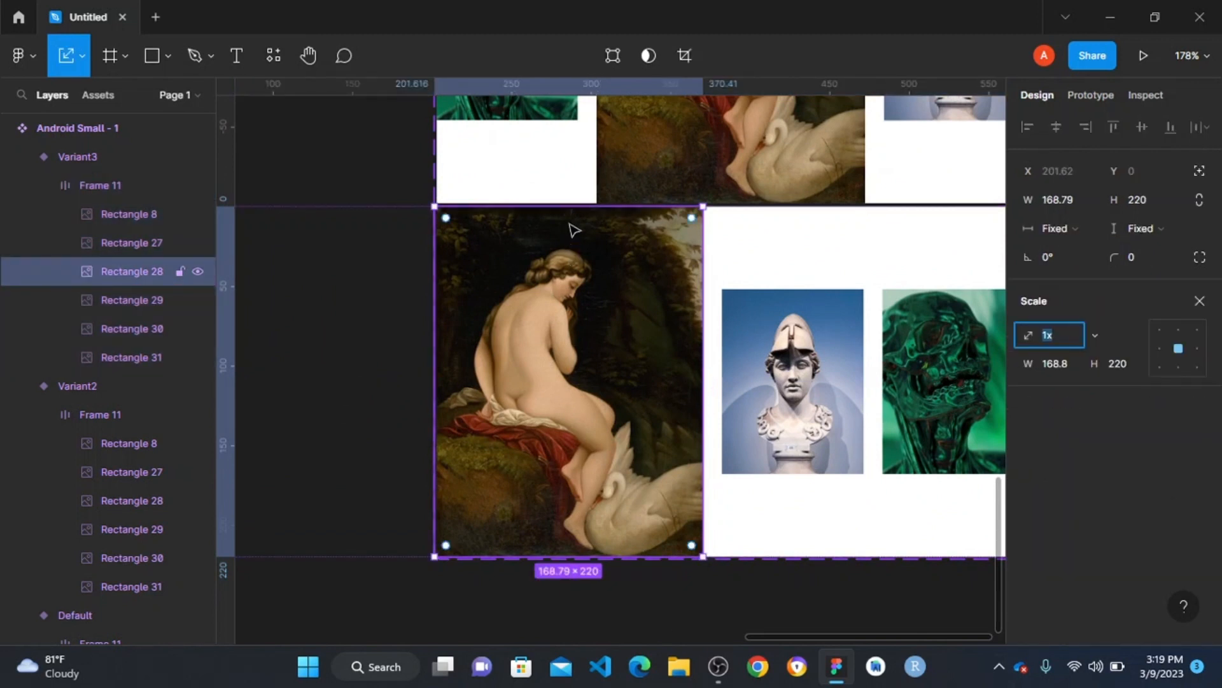
drag(573, 208, 564, 371)
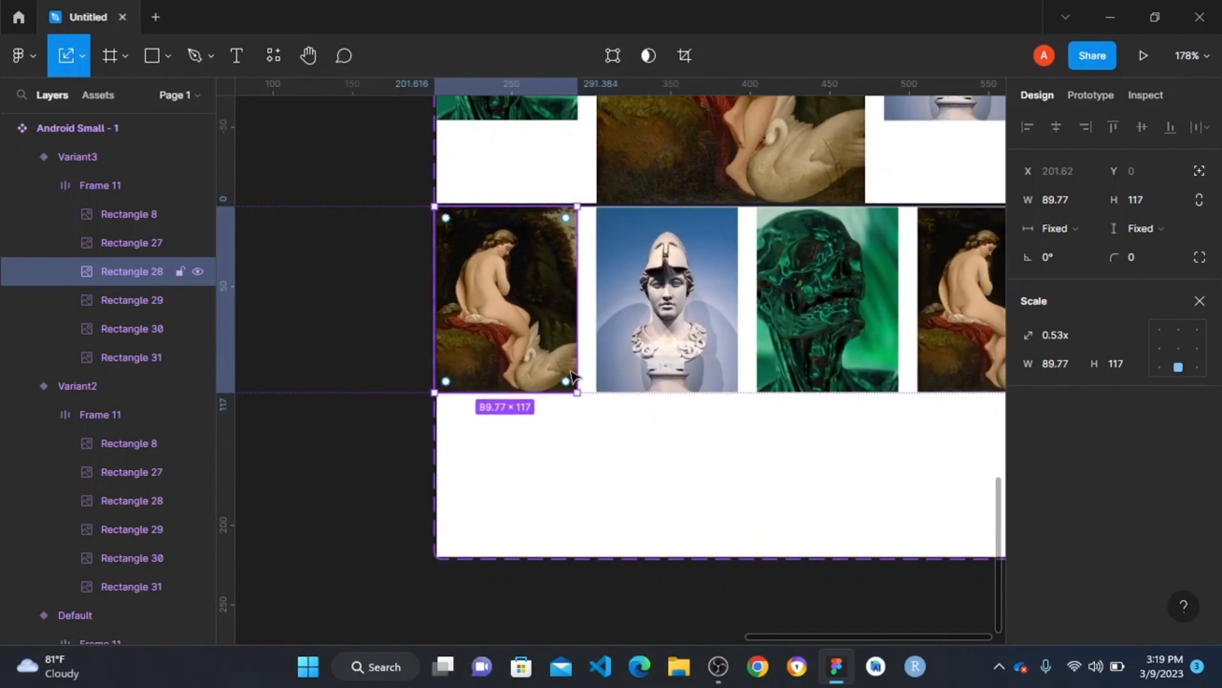
scroll(571, 375, up, 10)
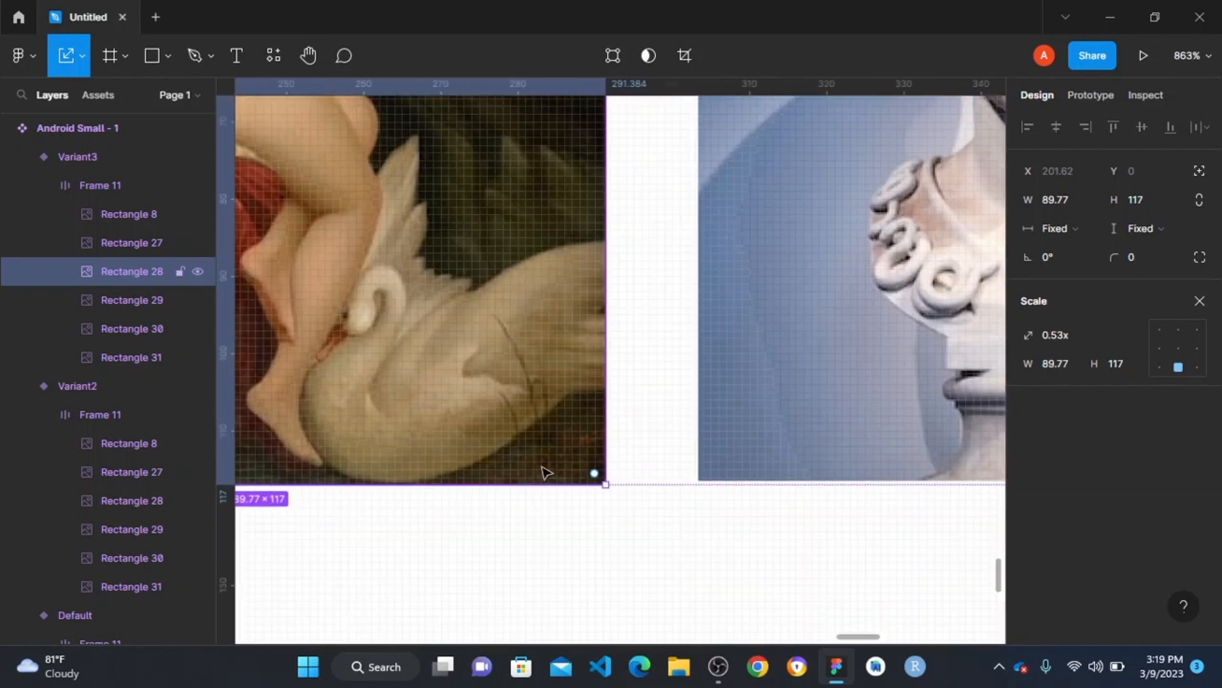
scroll(546, 472, up, 3)
drag(517, 494, 521, 484)
scroll(520, 484, down, 13)
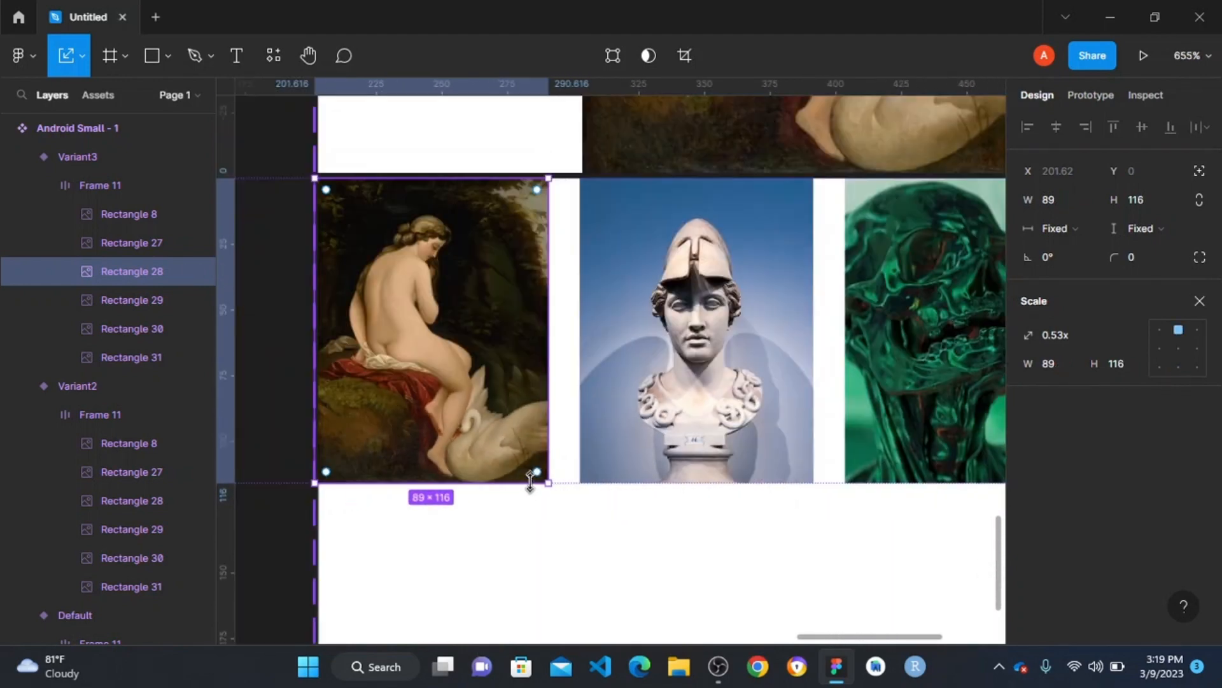
scroll(612, 398, down, 4)
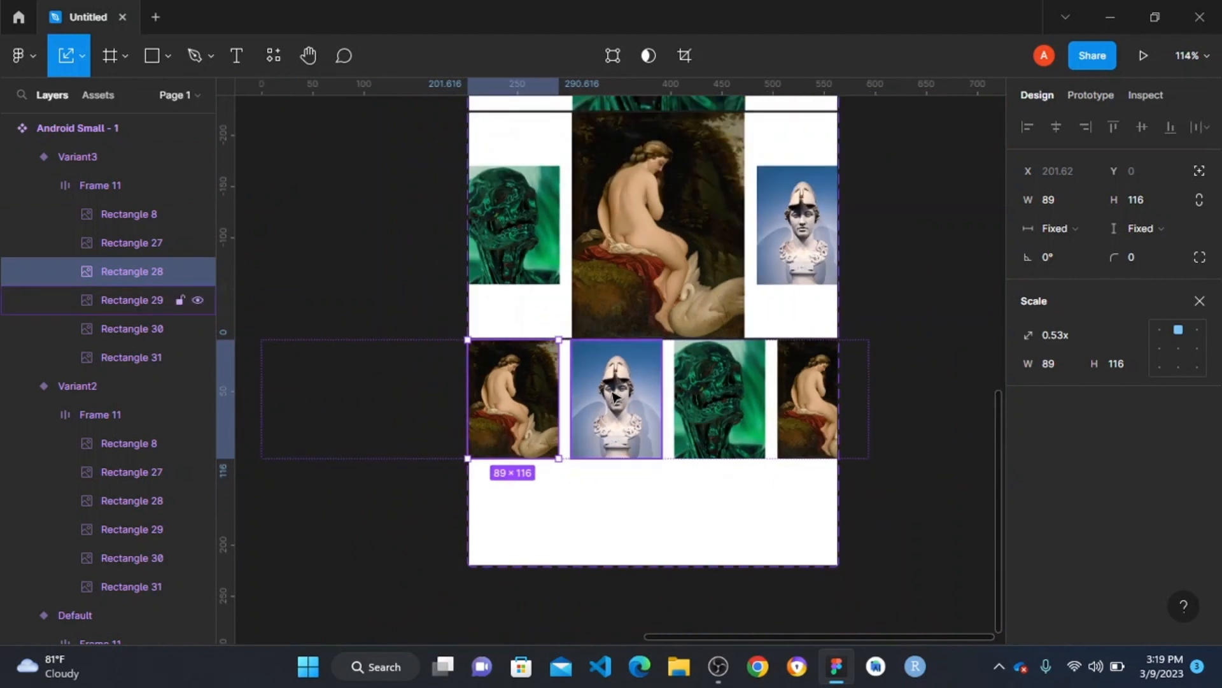
- Scale the helmeted bust image in the third variant proportionally up to 168.79 × 220, and leave the Scale tool
click(618, 401)
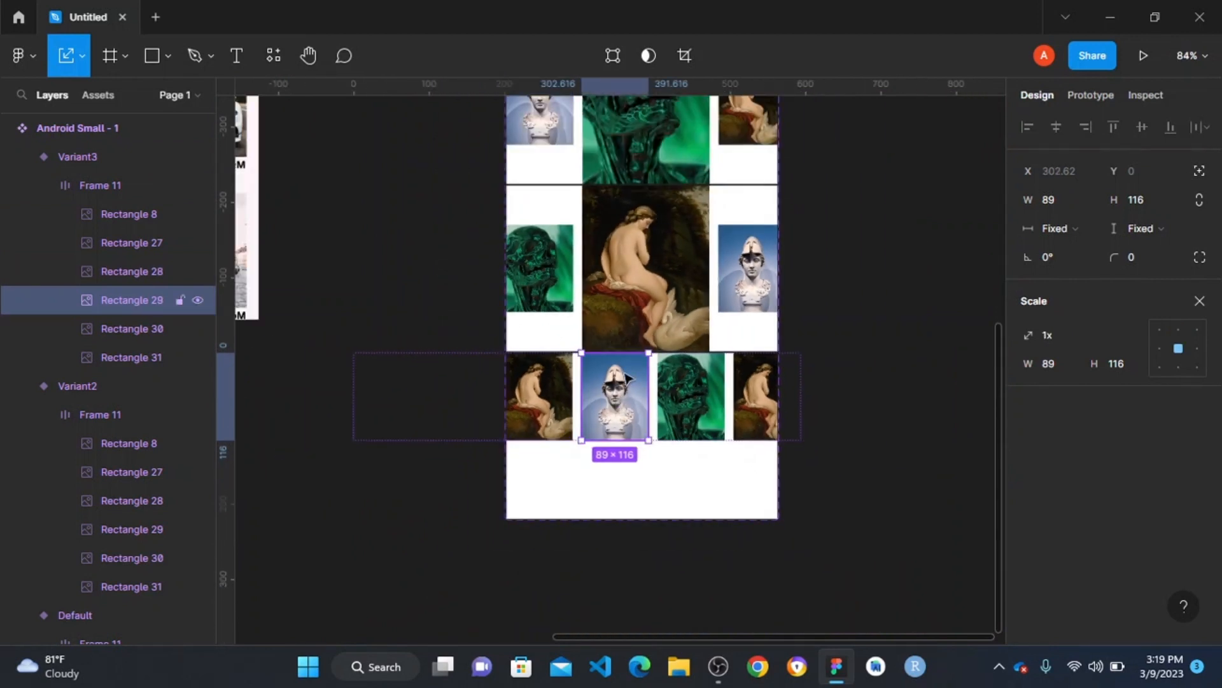
drag(614, 449, 615, 518)
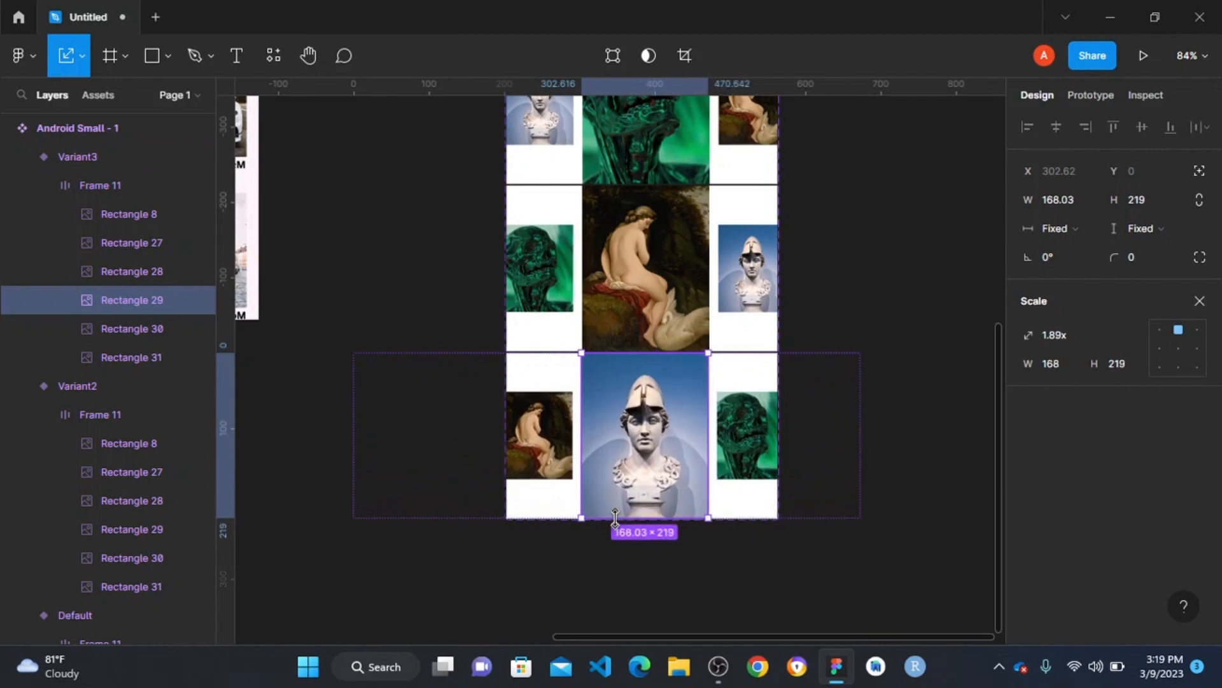
scroll(668, 511, up, 5)
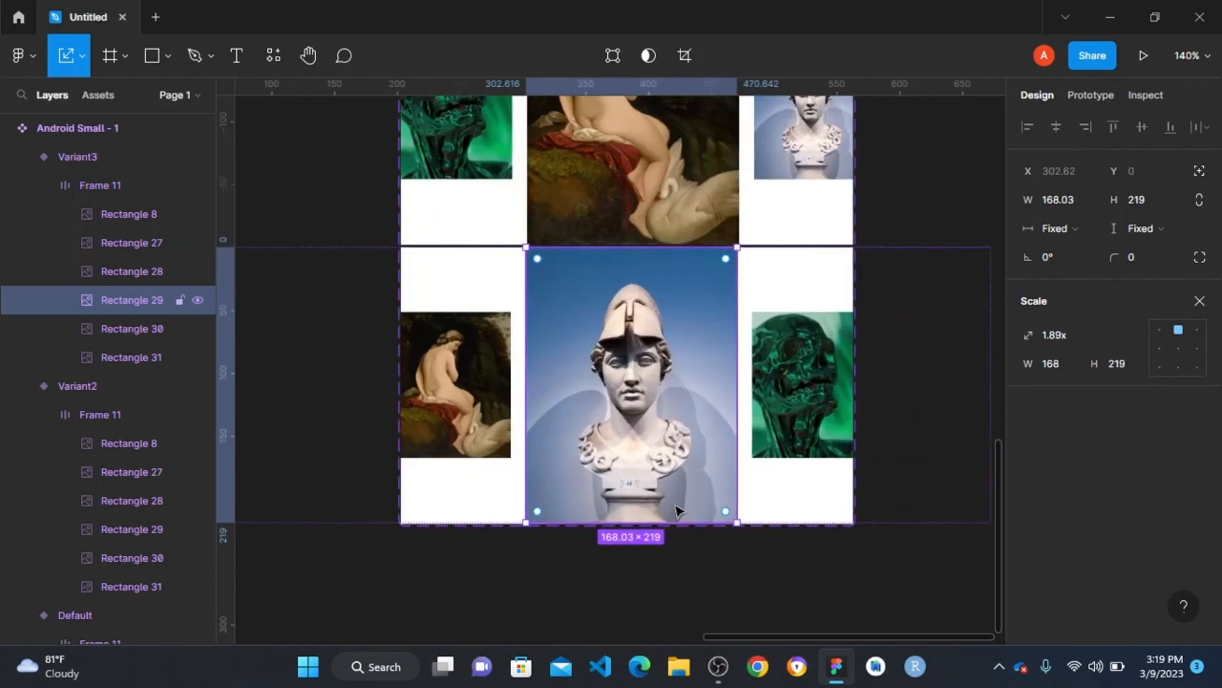
scroll(659, 582, up, 8)
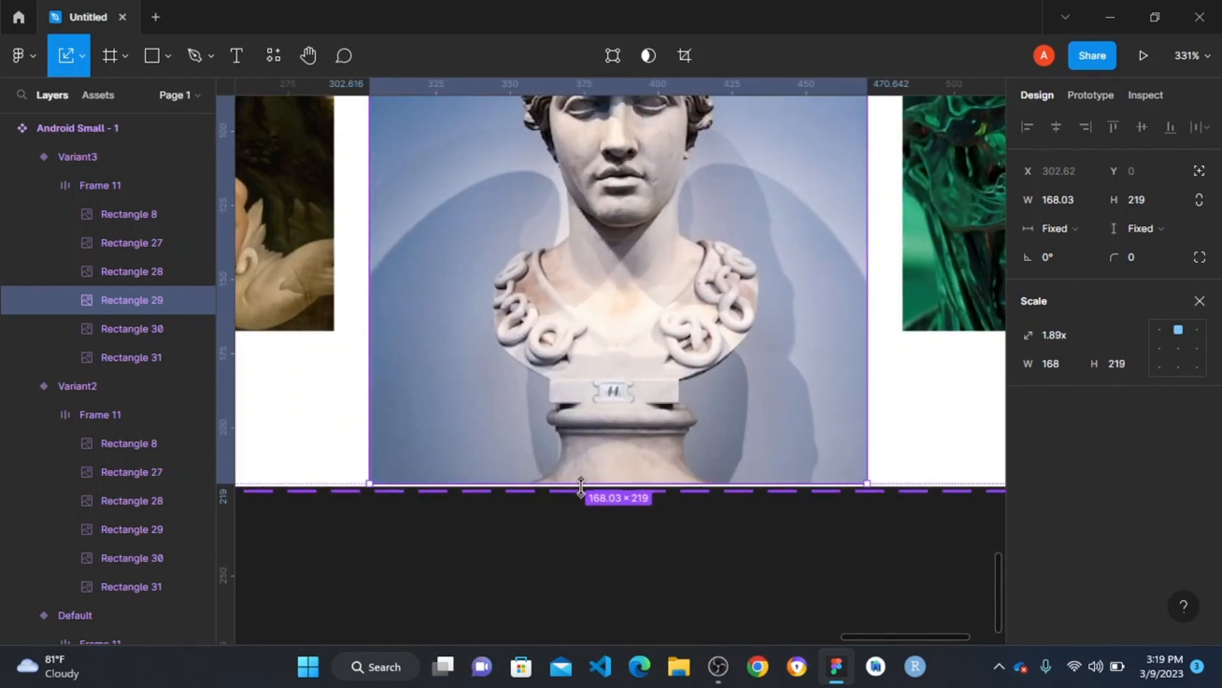
drag(582, 489, 582, 491)
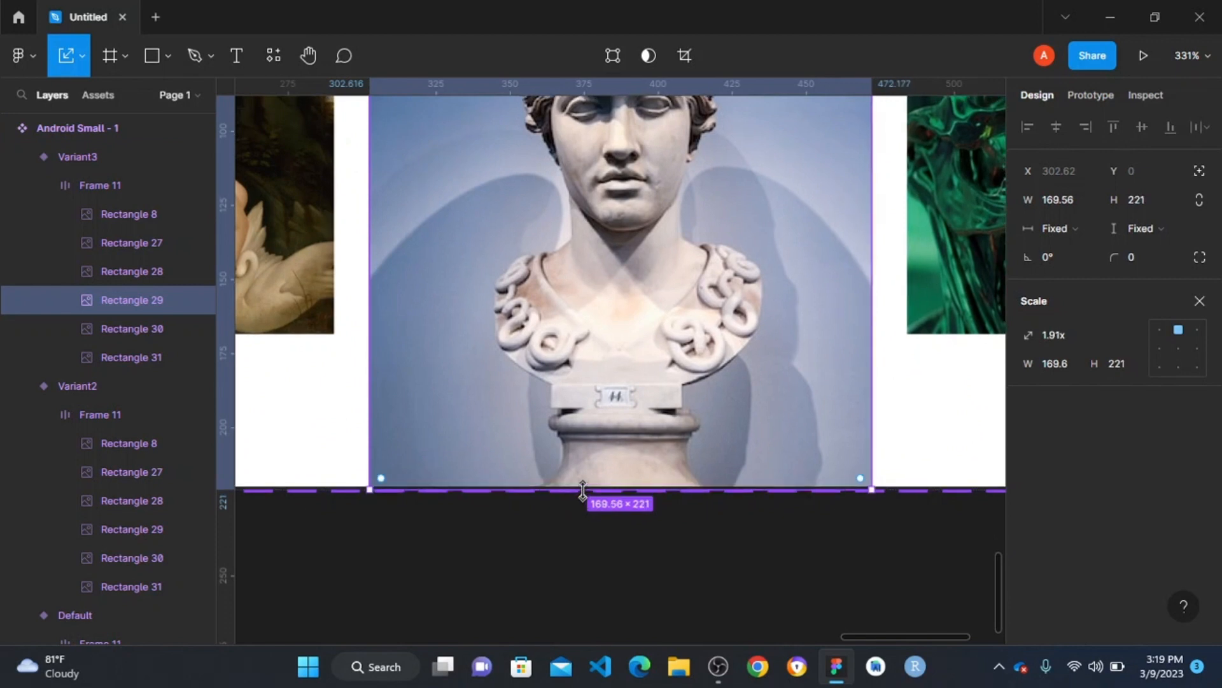
scroll(584, 492, up, 5)
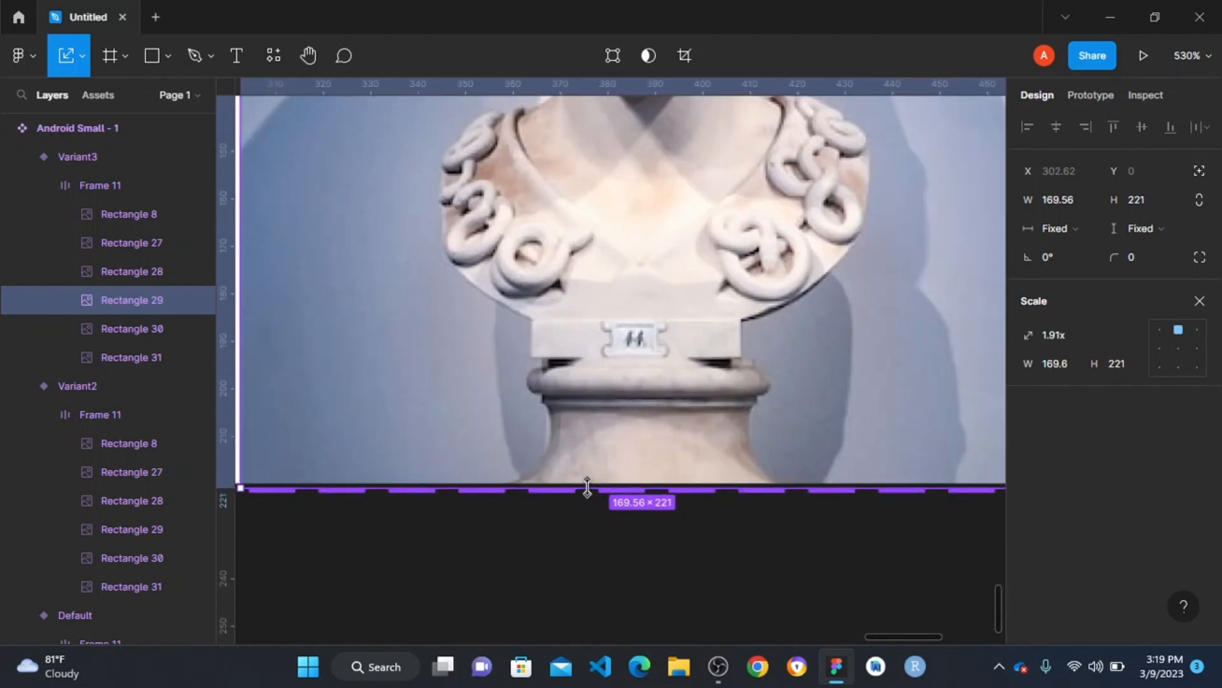
drag(587, 488, 587, 485)
scroll(587, 487, down, 10)
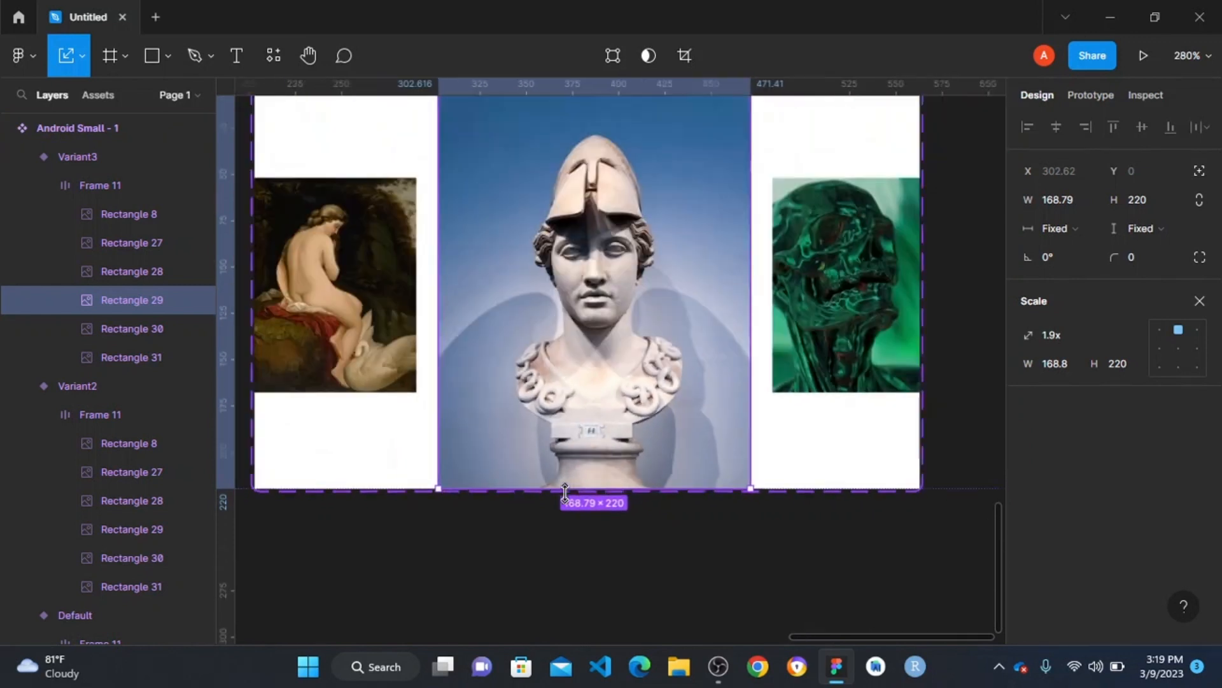
scroll(543, 375, down, 3)
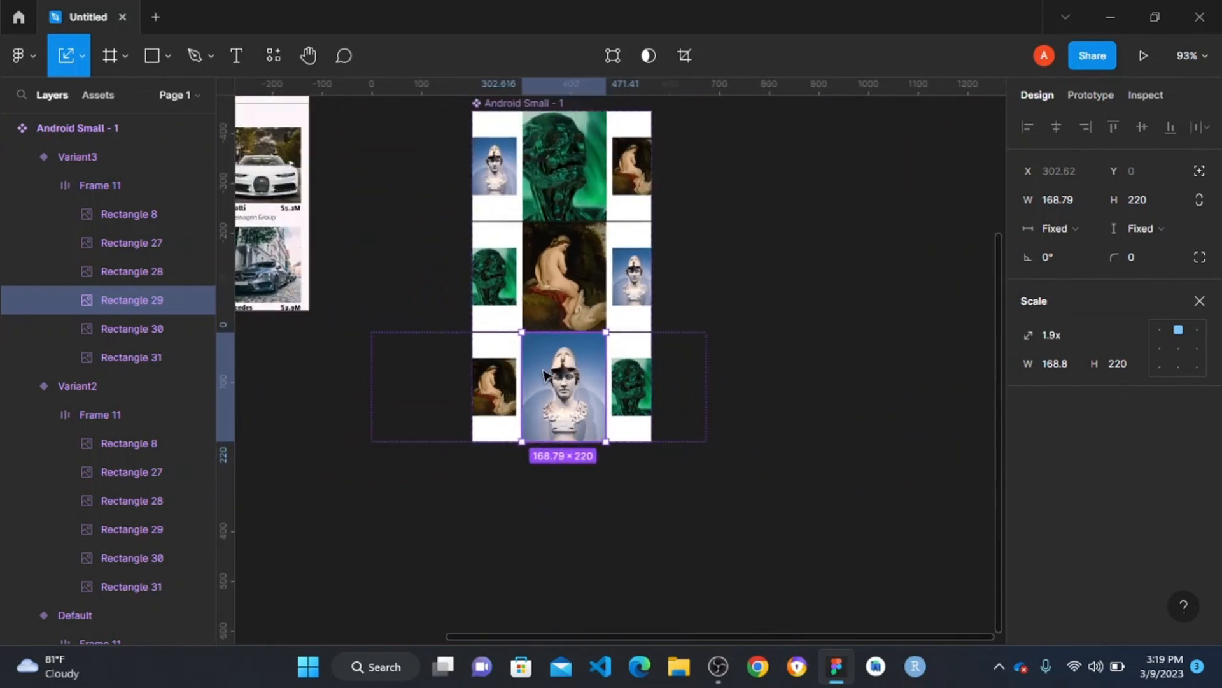
key(v)
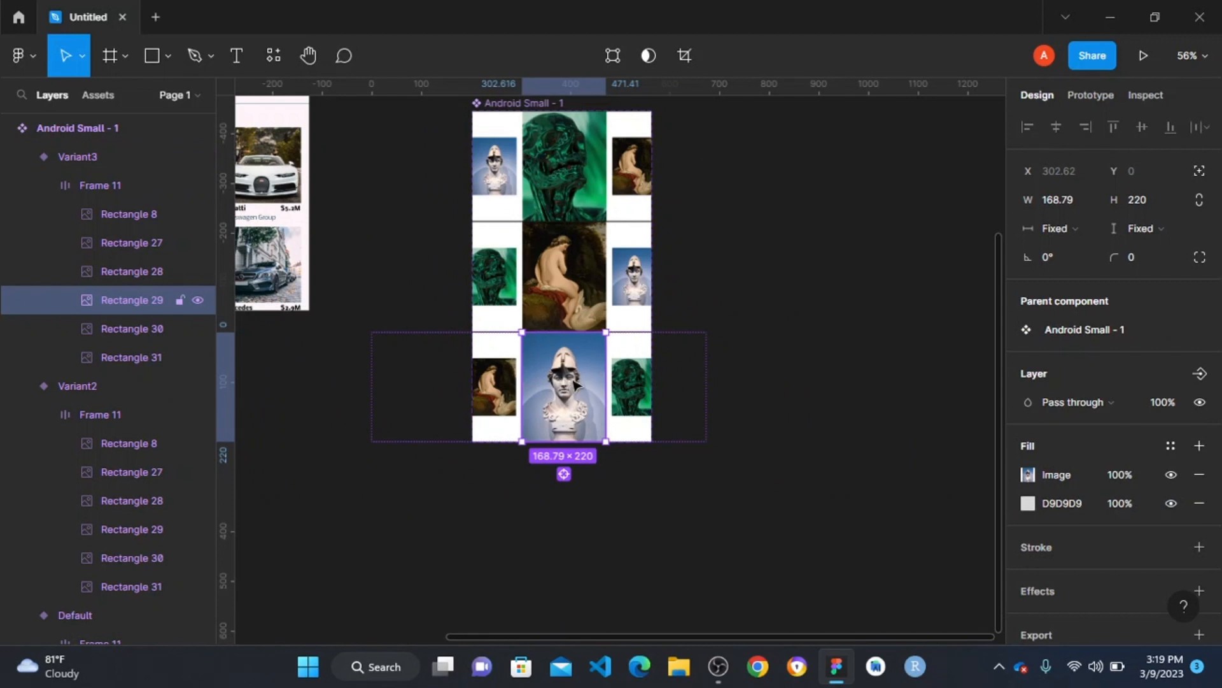
- Add a fourth variant to the carousel component, based on the third one
scroll(579, 384, up, 2)
scroll(580, 384, down, 2)
click(713, 304)
click(573, 374)
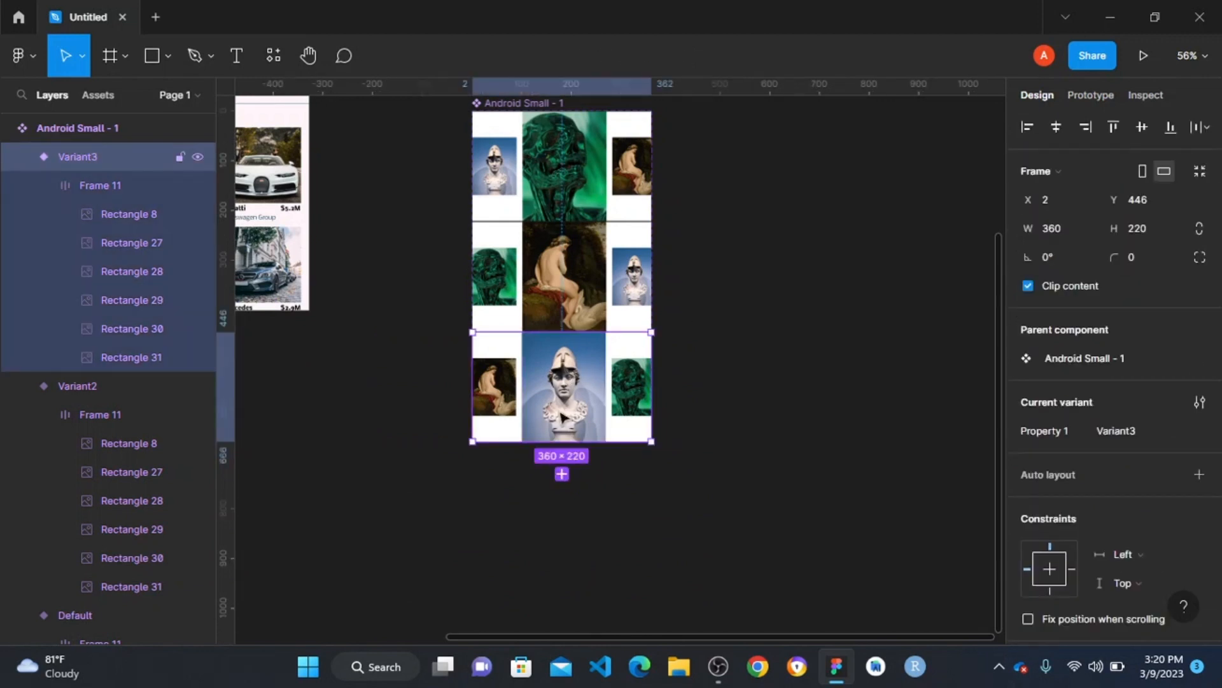
click(562, 473)
scroll(636, 421, down, 1)
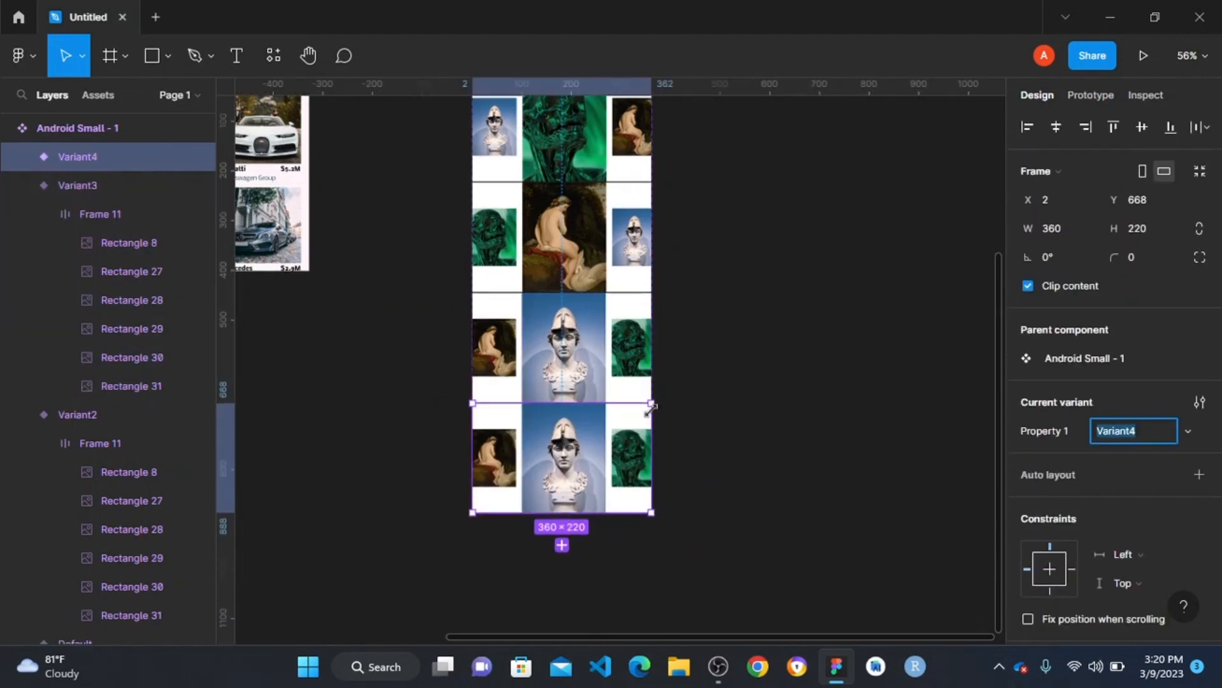
scroll(573, 494, up, 2)
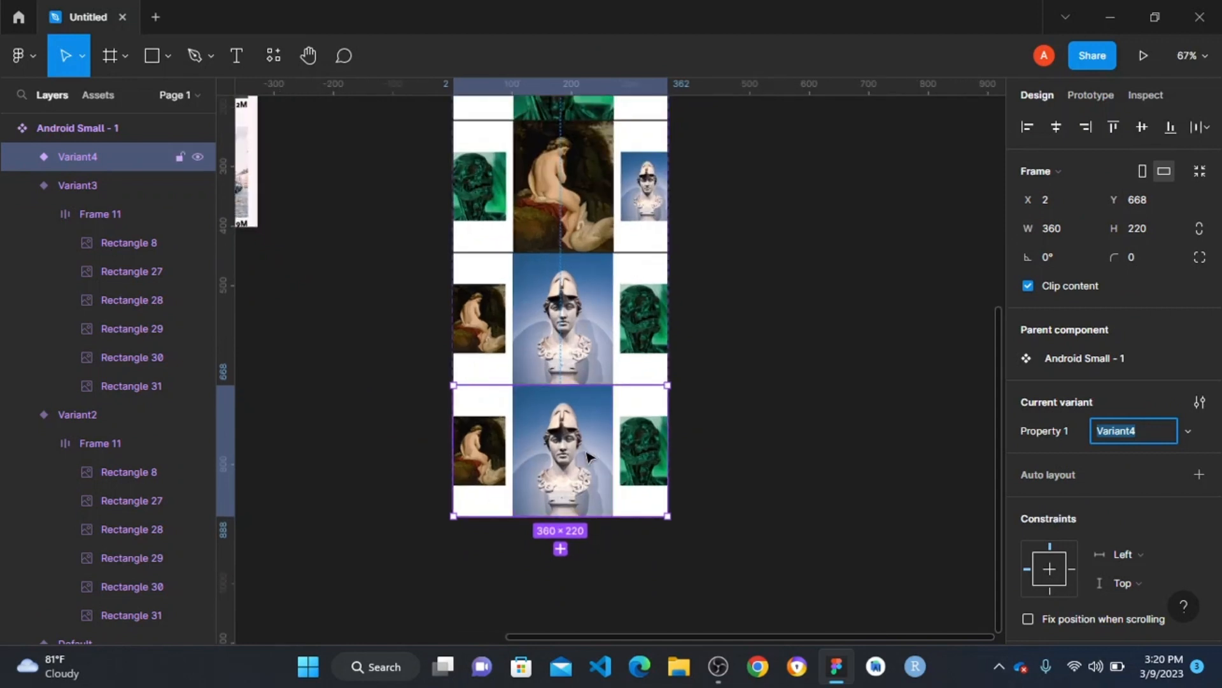
- Shift the image row in the fourth variant horizontally to X -305, so the enlarged bust starts at the frame's edge
double_click(589, 454)
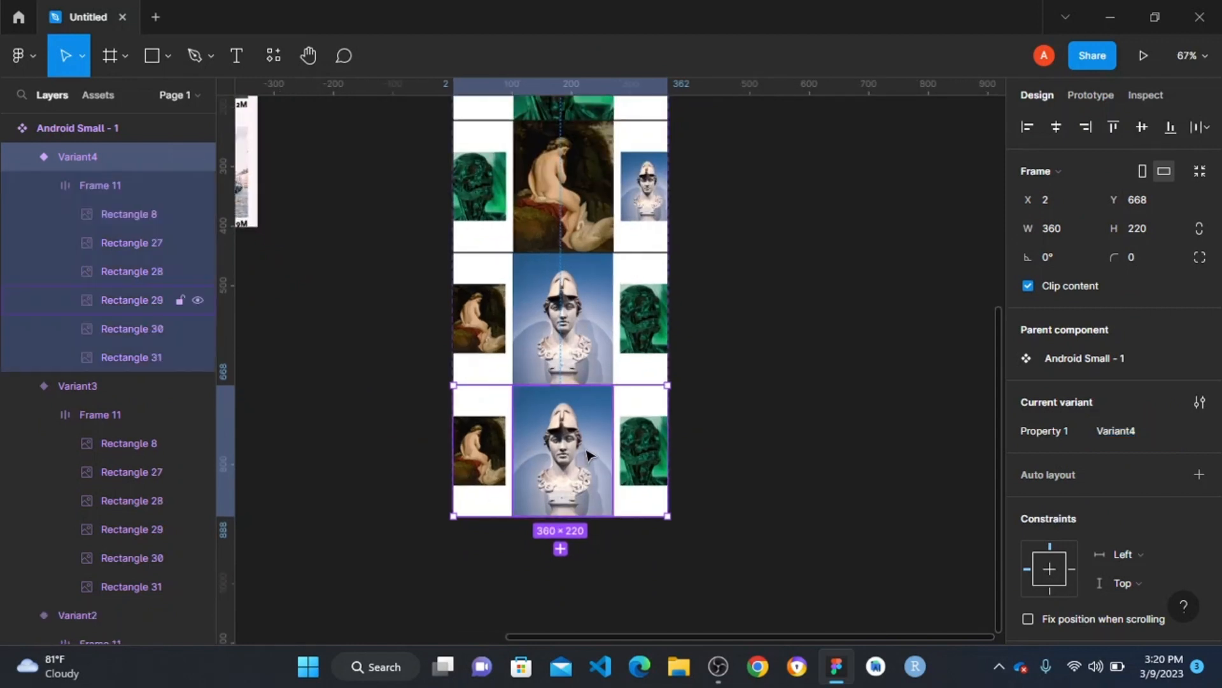
double_click(589, 454)
click(104, 186)
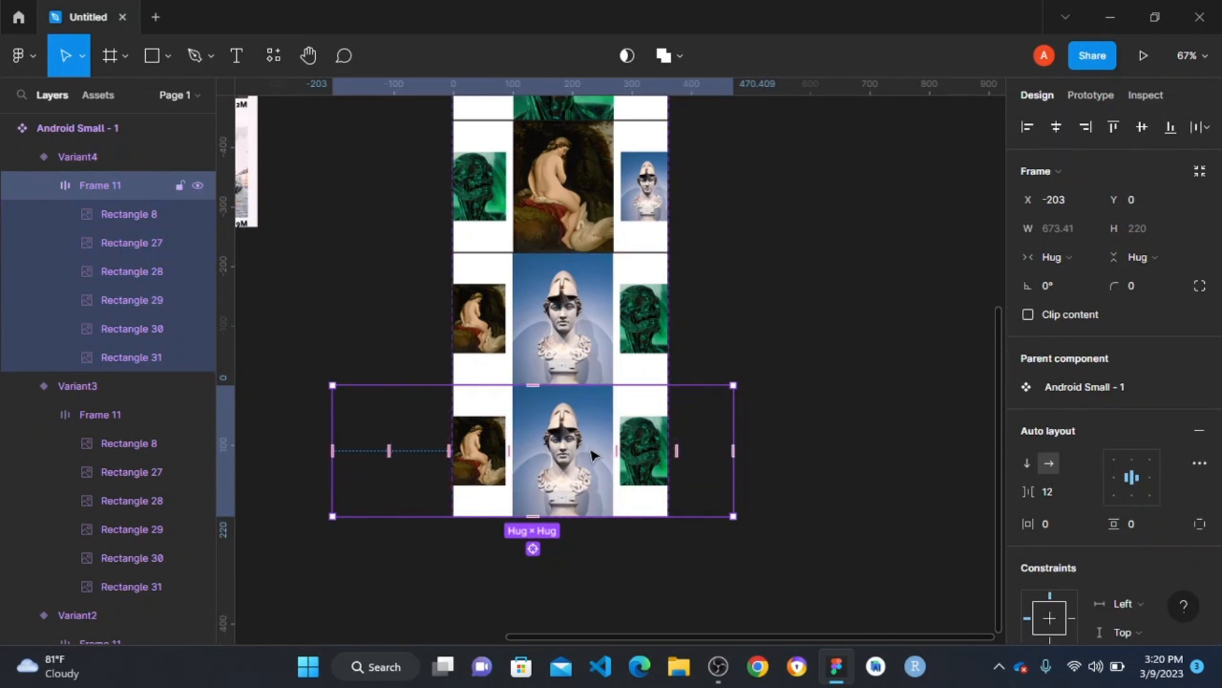
drag(592, 454, 532, 462)
scroll(533, 468, up, 5)
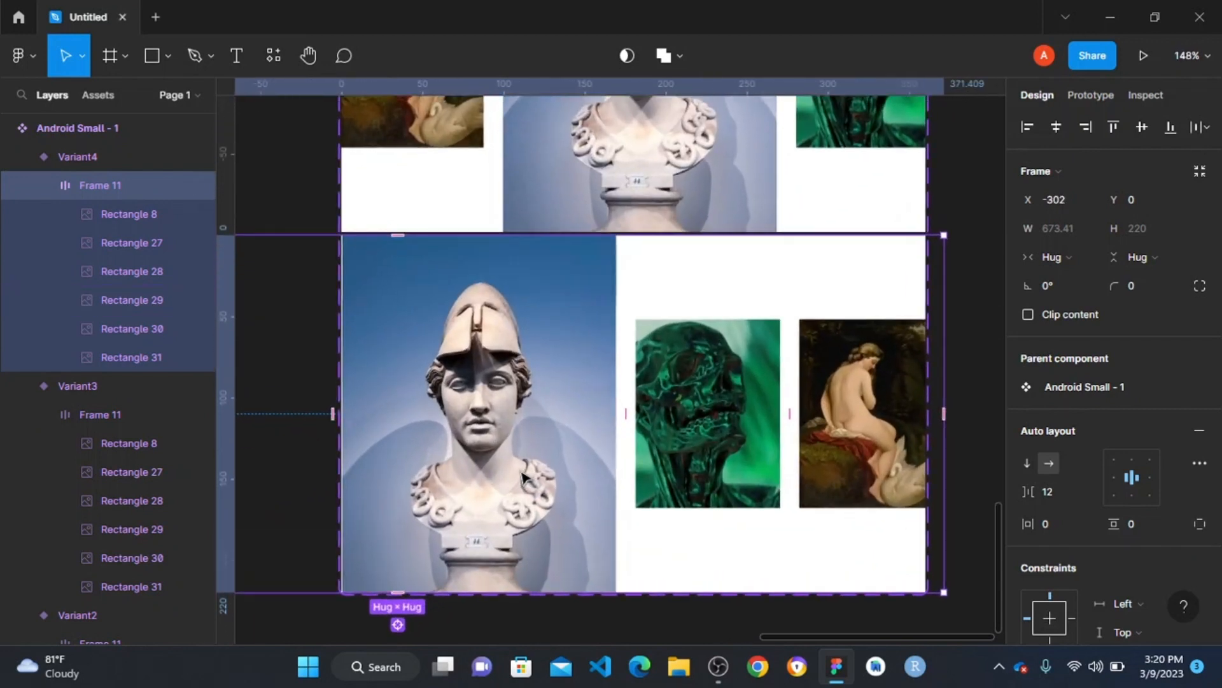
scroll(387, 356, up, 3)
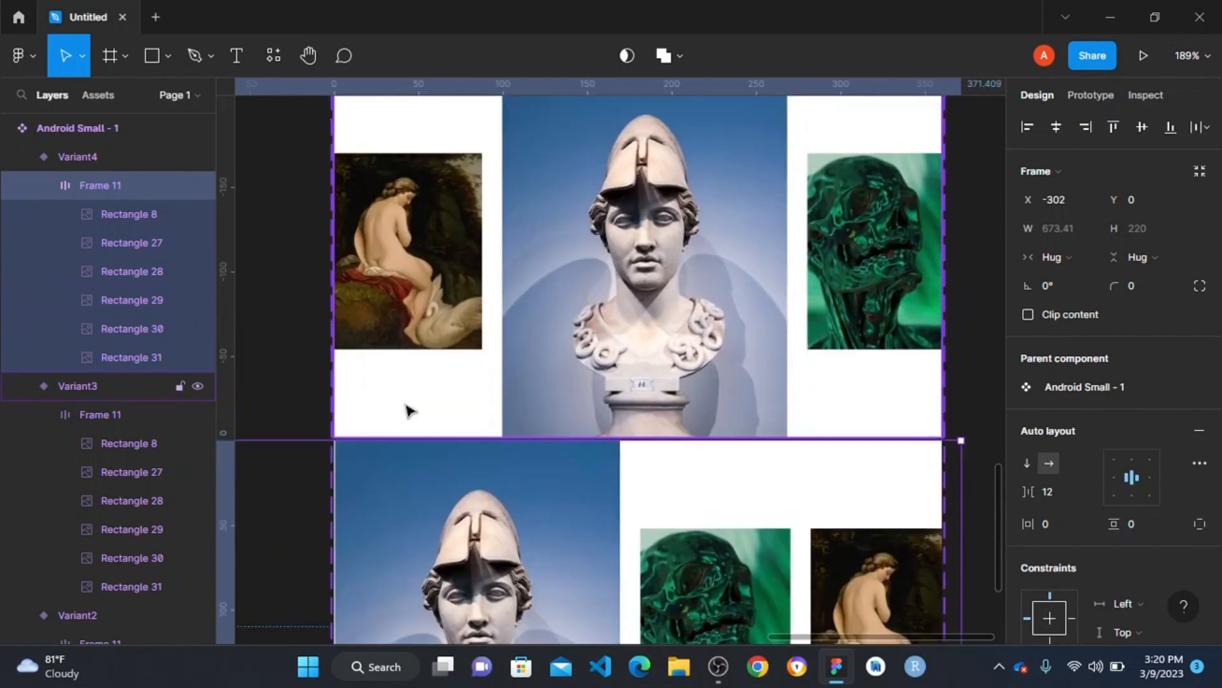
scroll(413, 409, down, 3)
drag(503, 392, 498, 395)
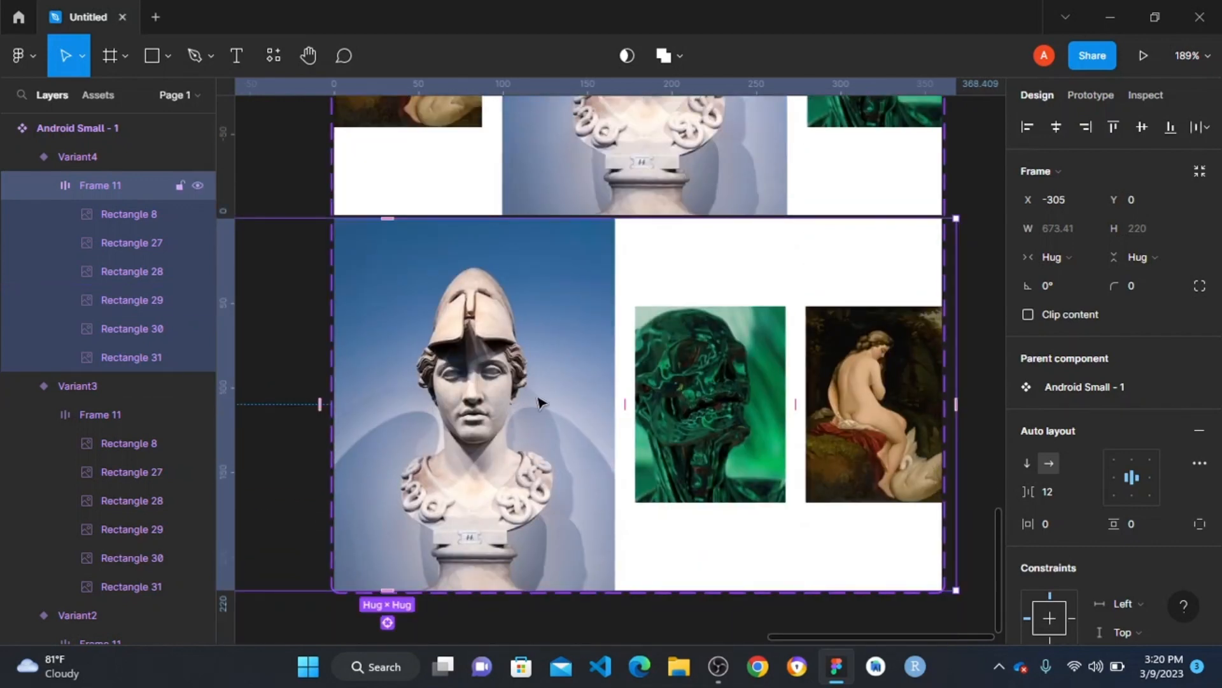
scroll(476, 491, up, 3)
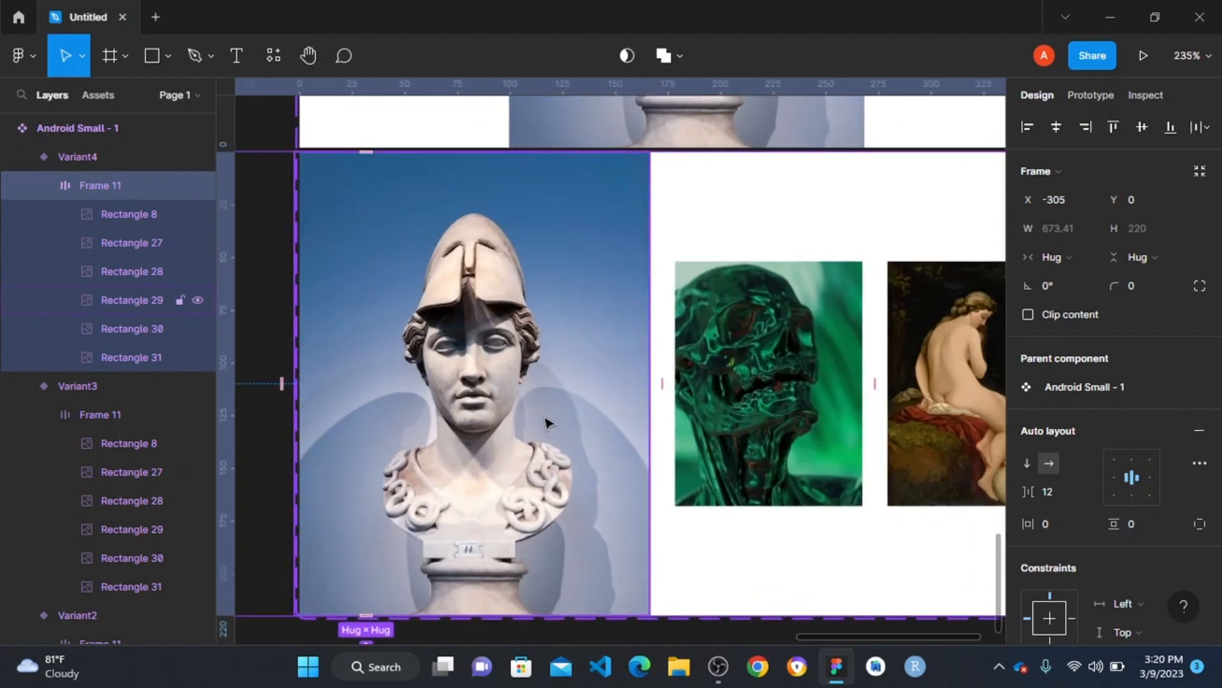
scroll(546, 423, down, 2)
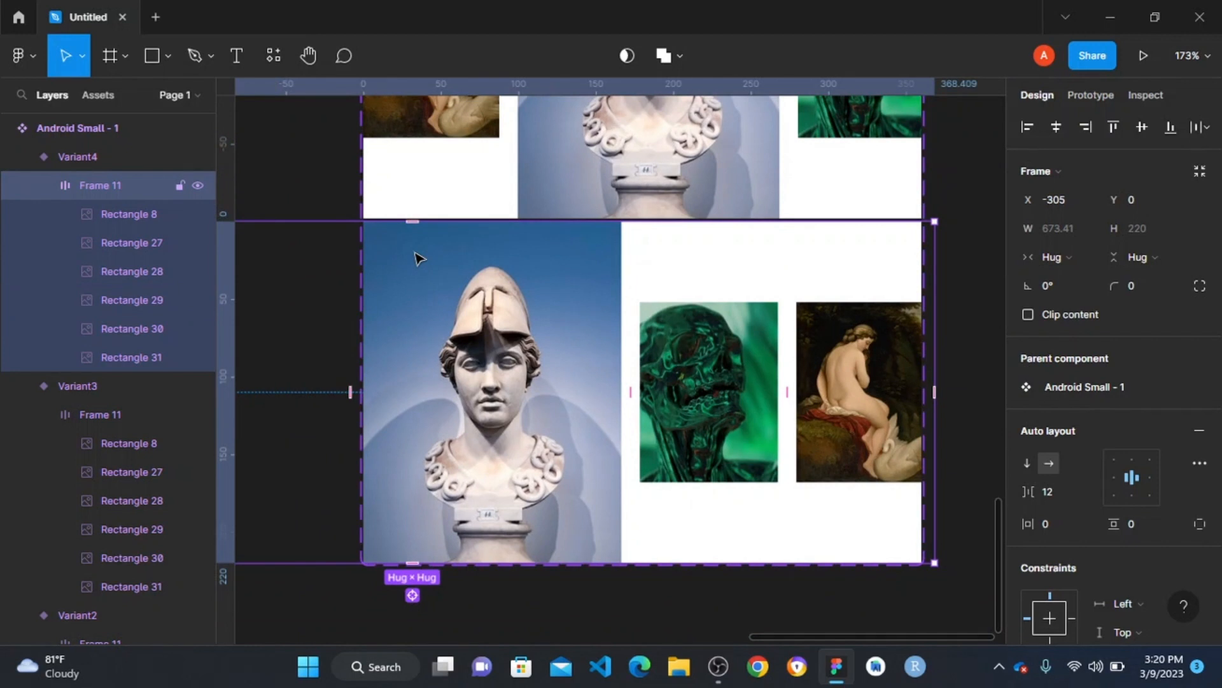
- Scale the enlarged bust image in the fourth variant proportionally down to 89 × 116, matching the neighbouring small images
key(k)
drag(448, 220, 445, 462)
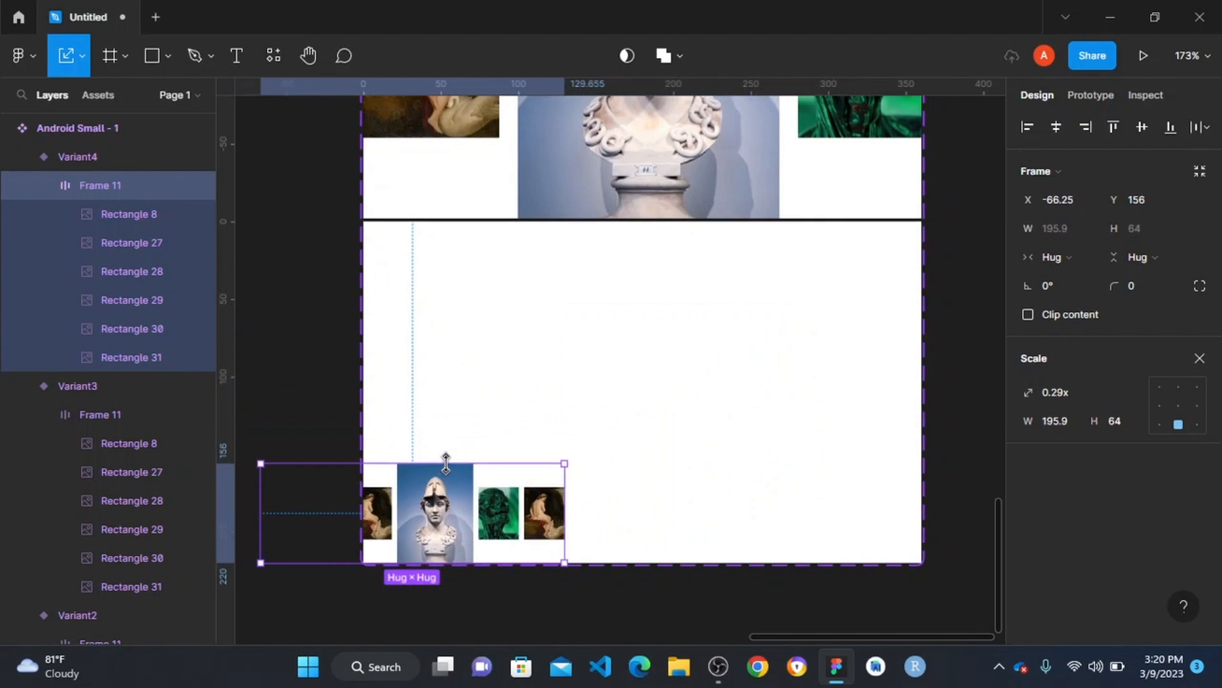
key(ctrl+z)
click(499, 271)
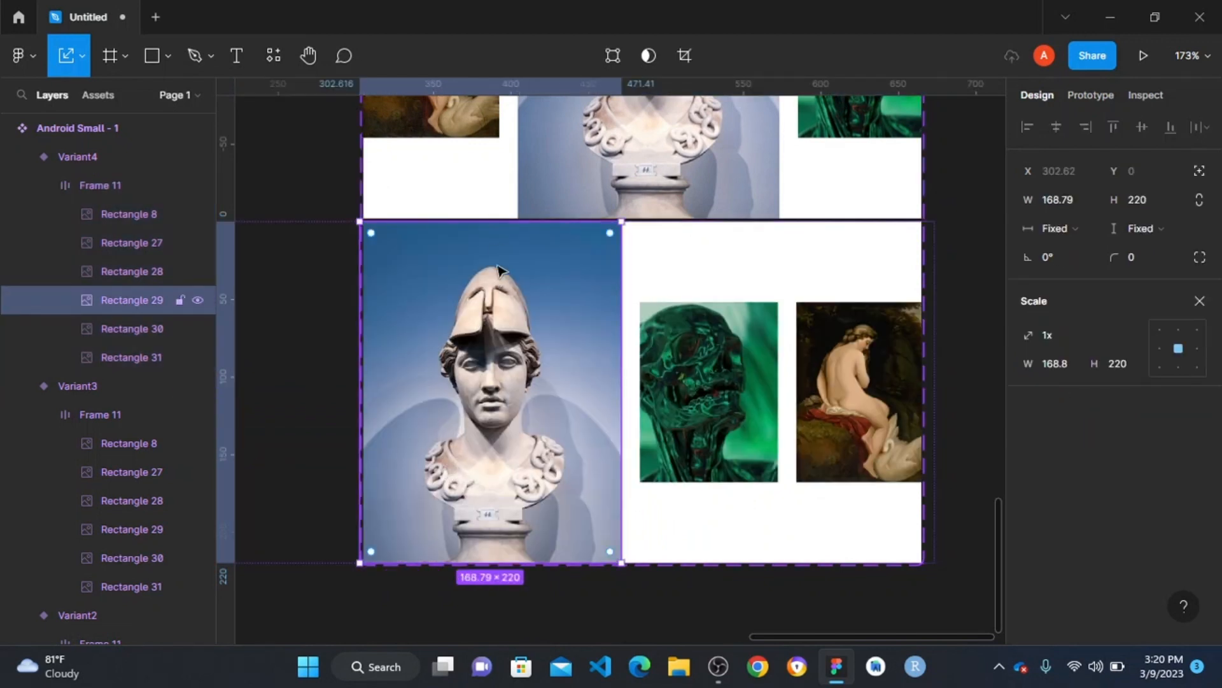
drag(494, 221, 478, 383)
scroll(489, 406, up, 4)
scroll(492, 395, up, 12)
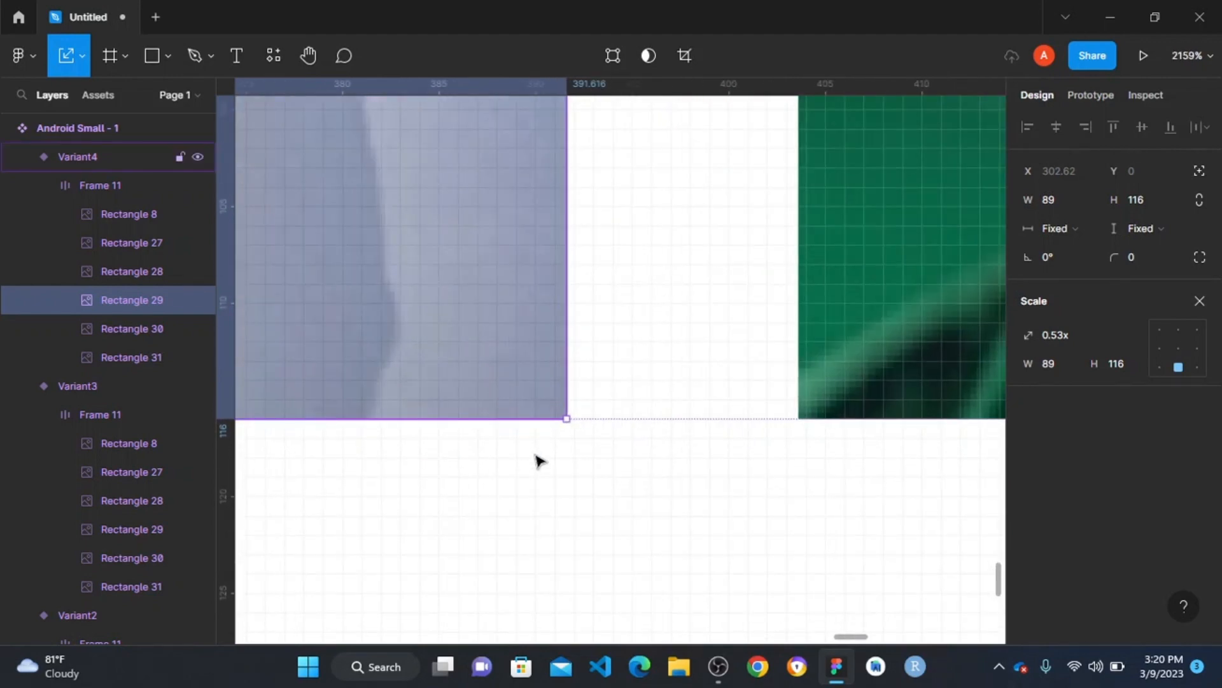
scroll(542, 421, down, 5)
scroll(540, 409, down, 5)
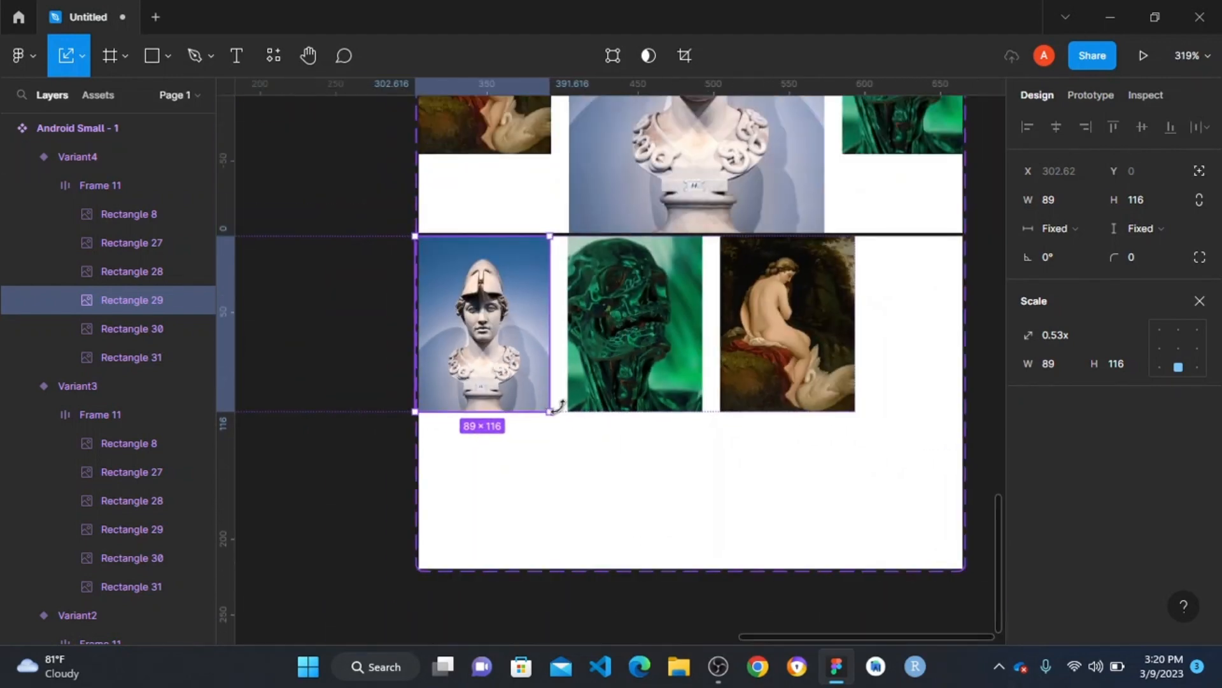
- Scale the green skull image in the fourth variant proportionally up to 168.79 × 220, and deselect it
click(641, 281)
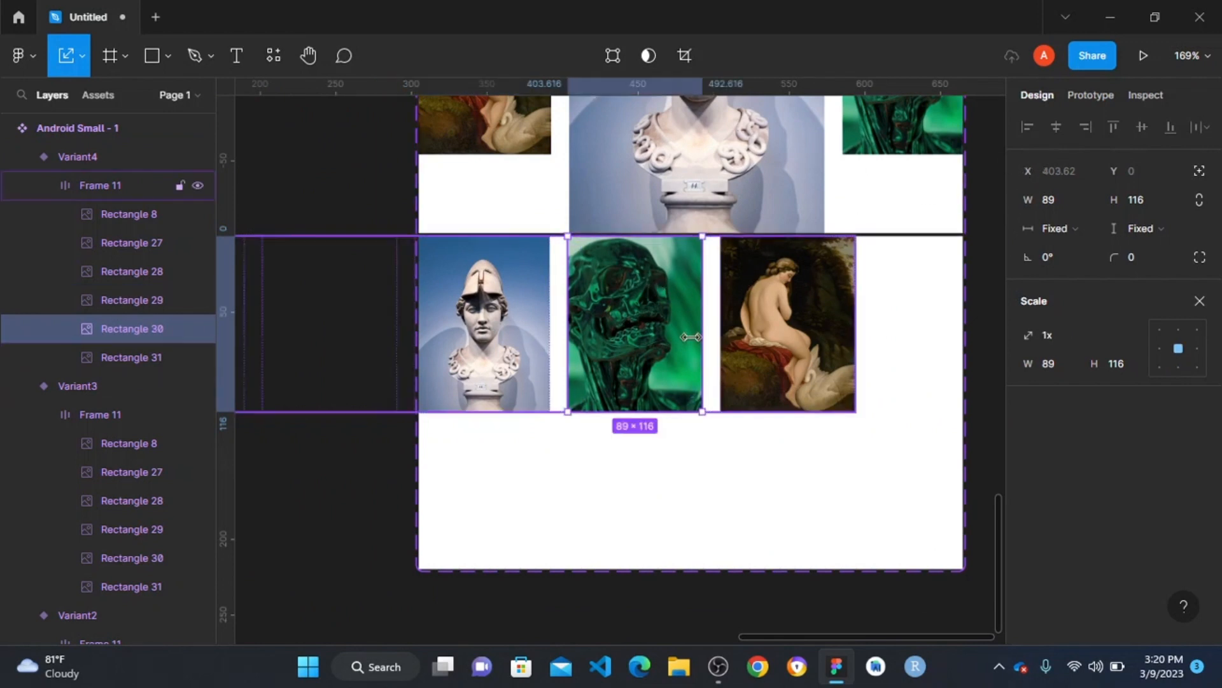
key(k)
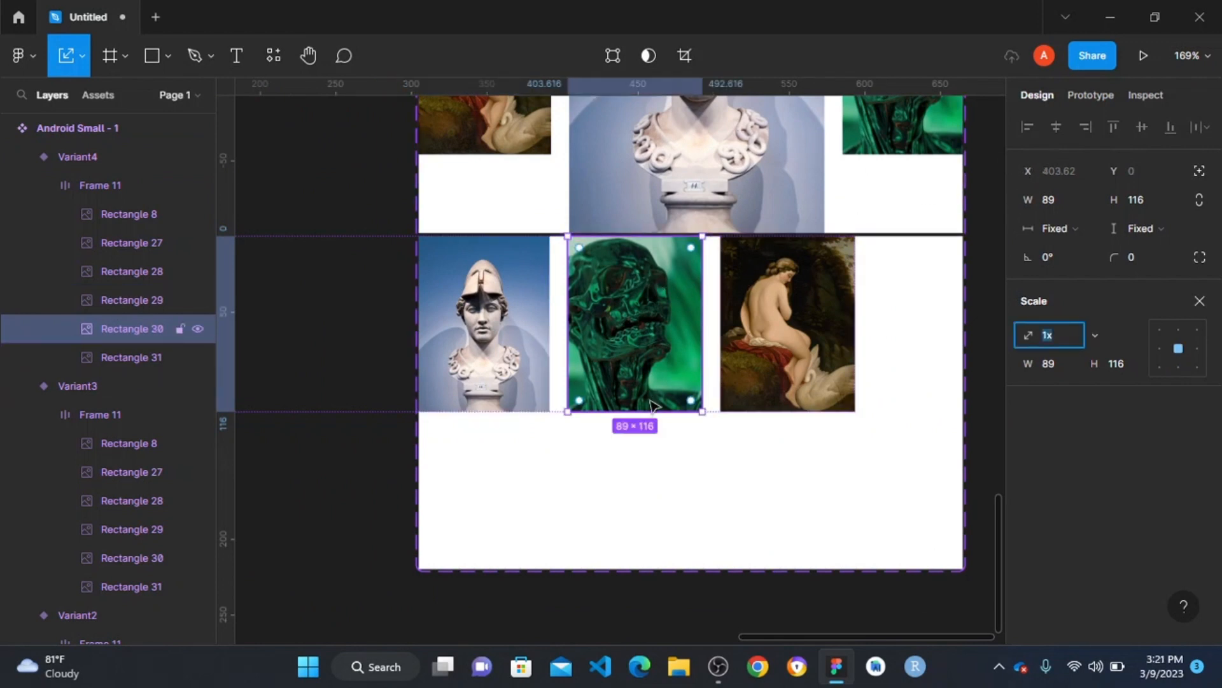
click(900, 431)
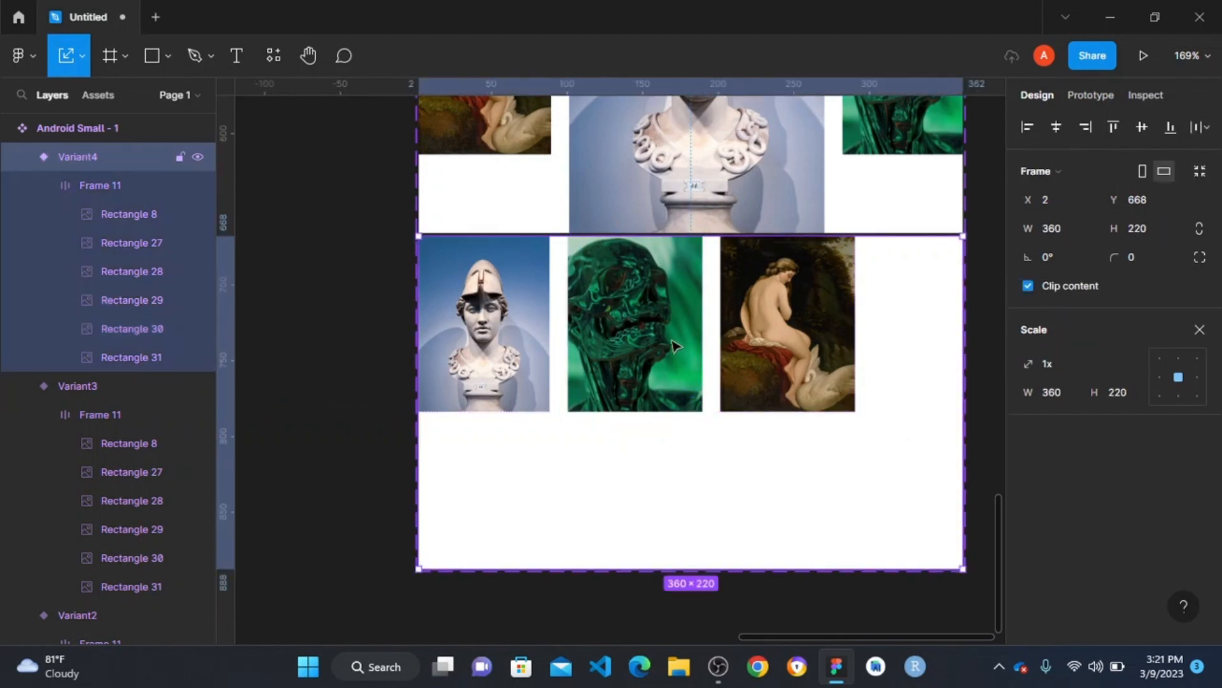
click(654, 336)
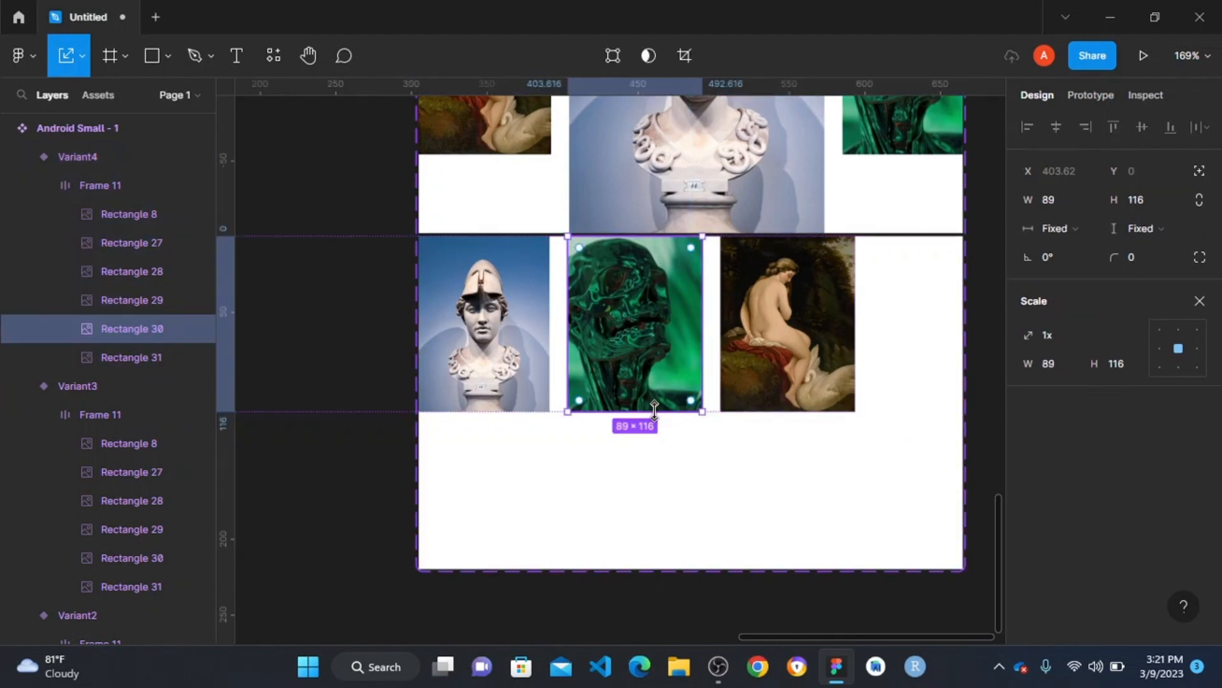
drag(654, 407, 682, 570)
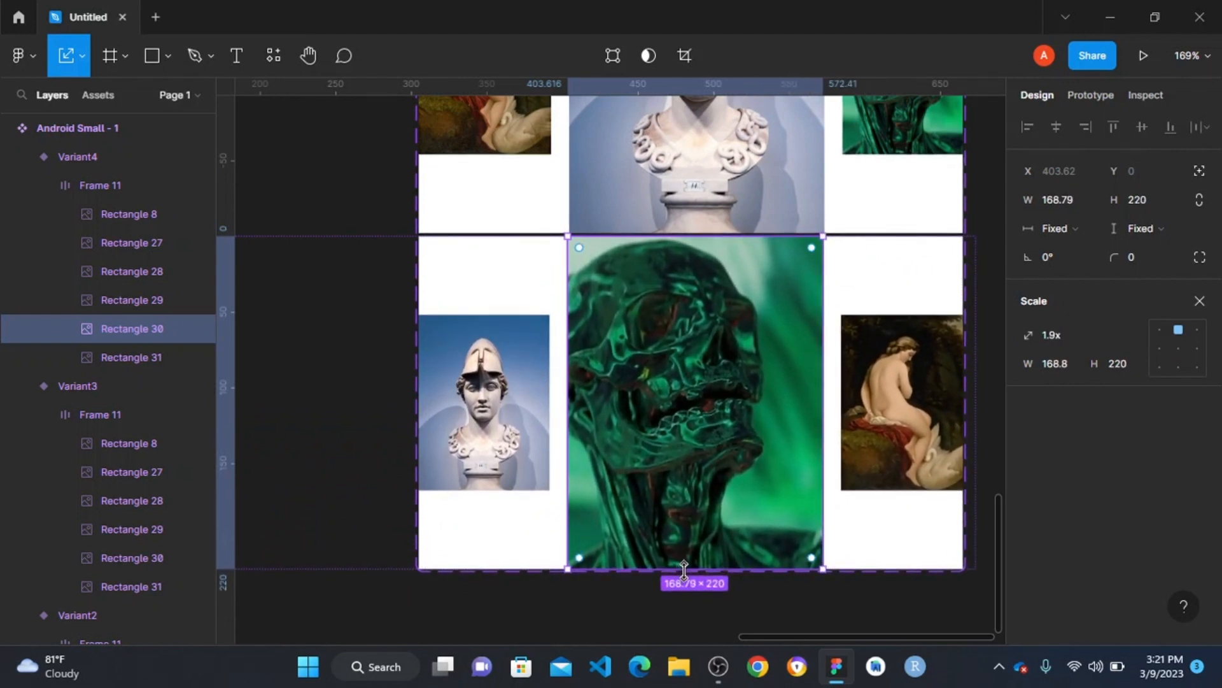
click(331, 181)
scroll(329, 183, down, 8)
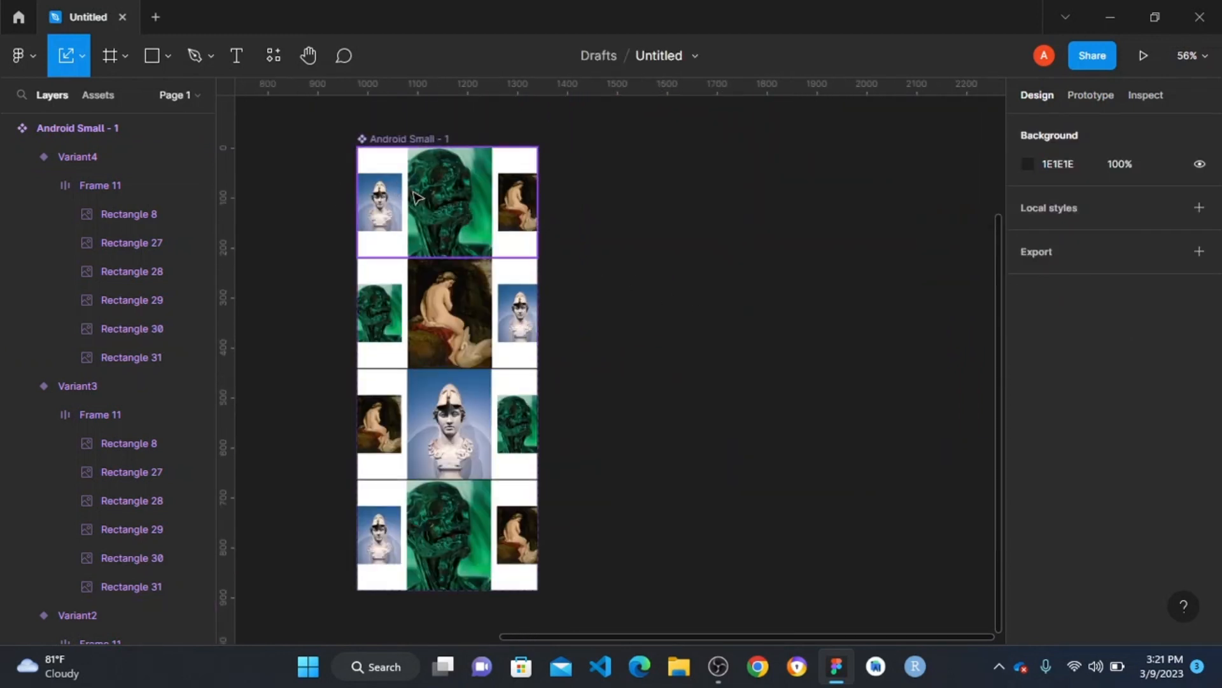
- Connect the default variant to Variant2 with a prototype interaction triggered after a delay of 2000 ms
click(417, 196)
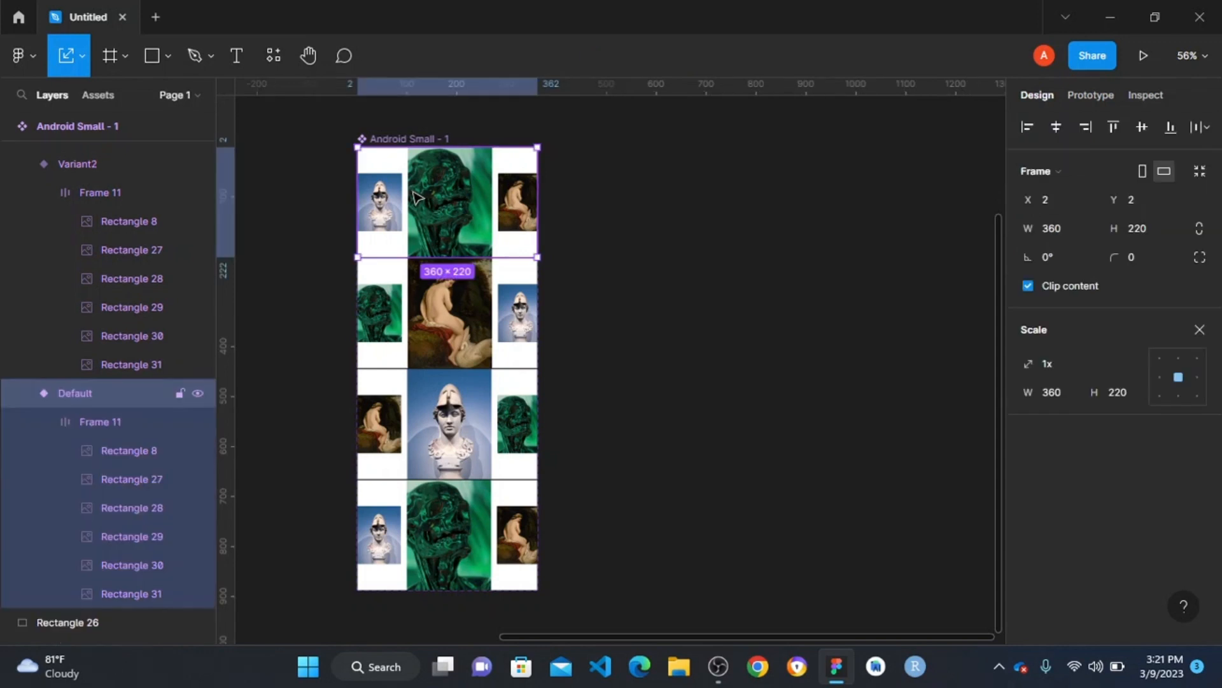
click(1090, 96)
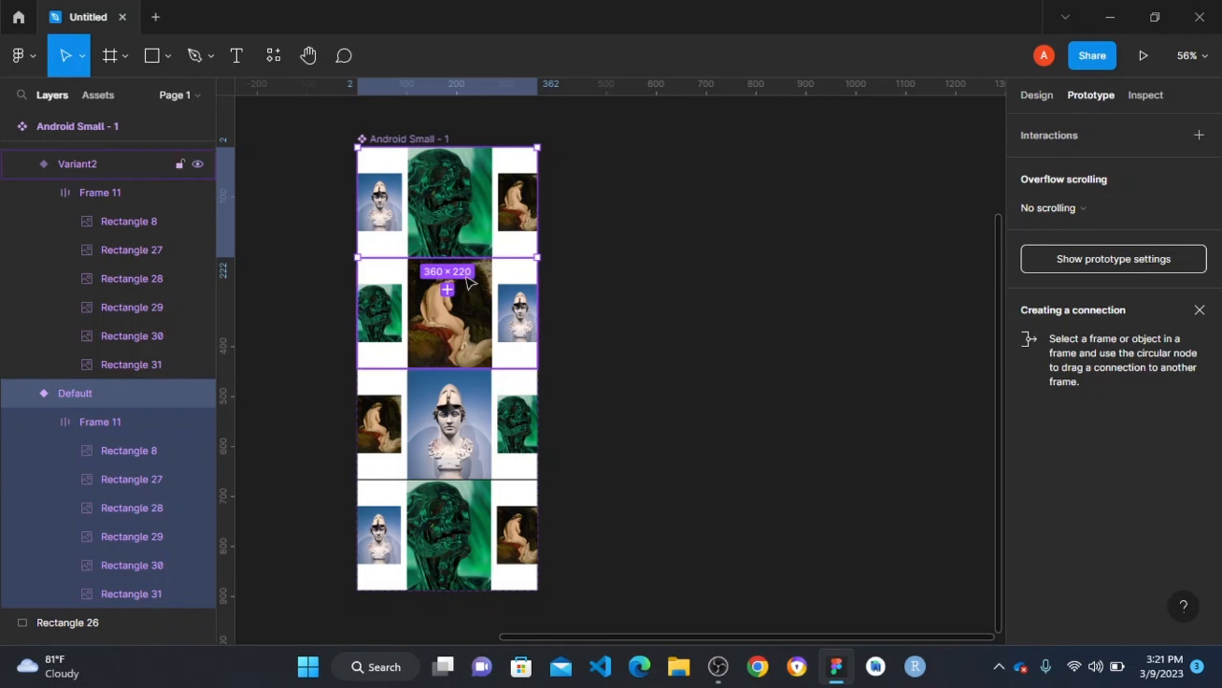
drag(448, 258, 448, 290)
click(847, 195)
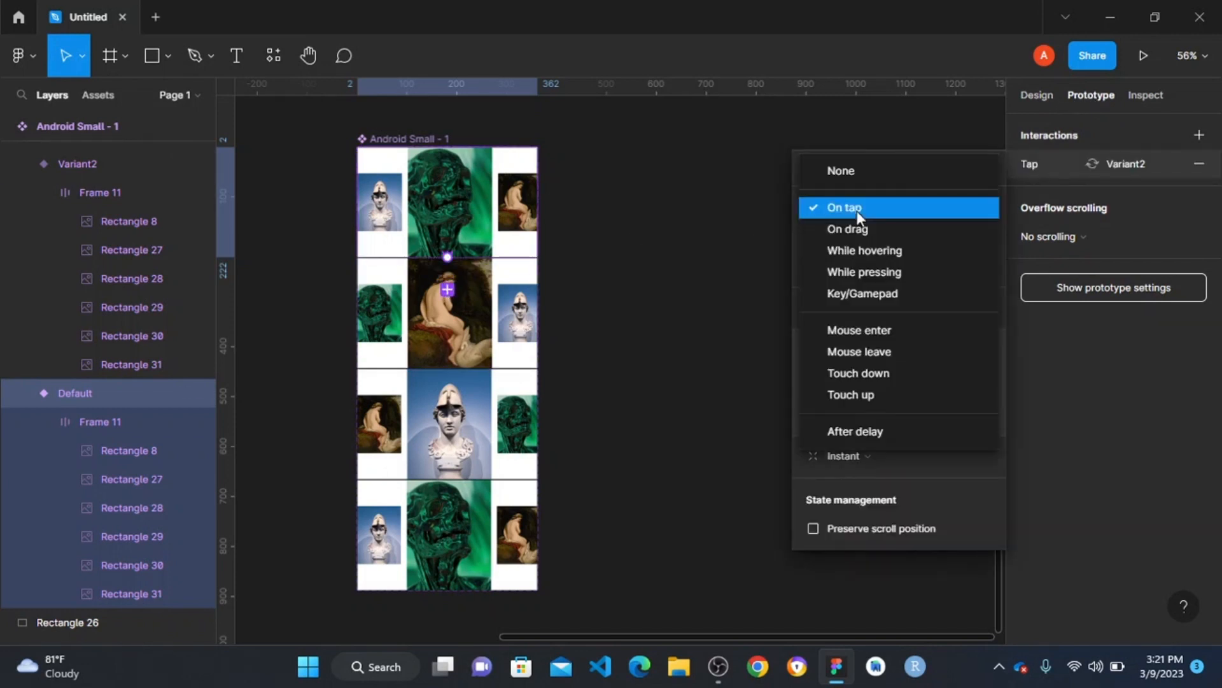
click(865, 436)
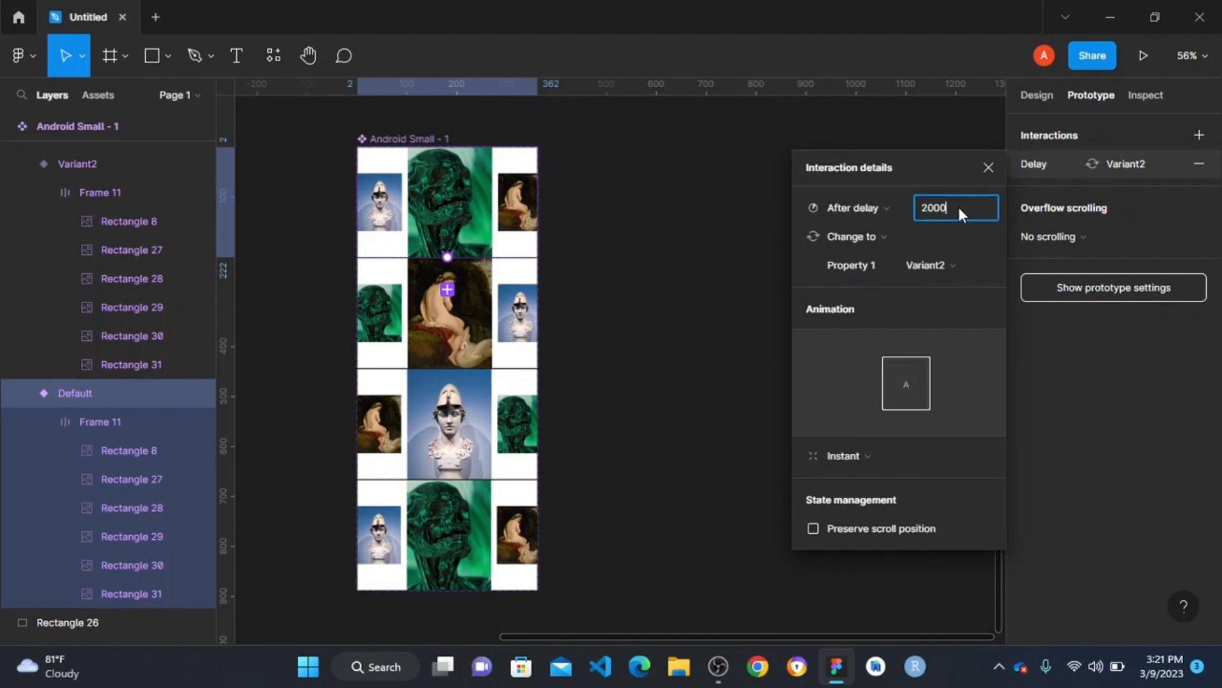
key(Return)
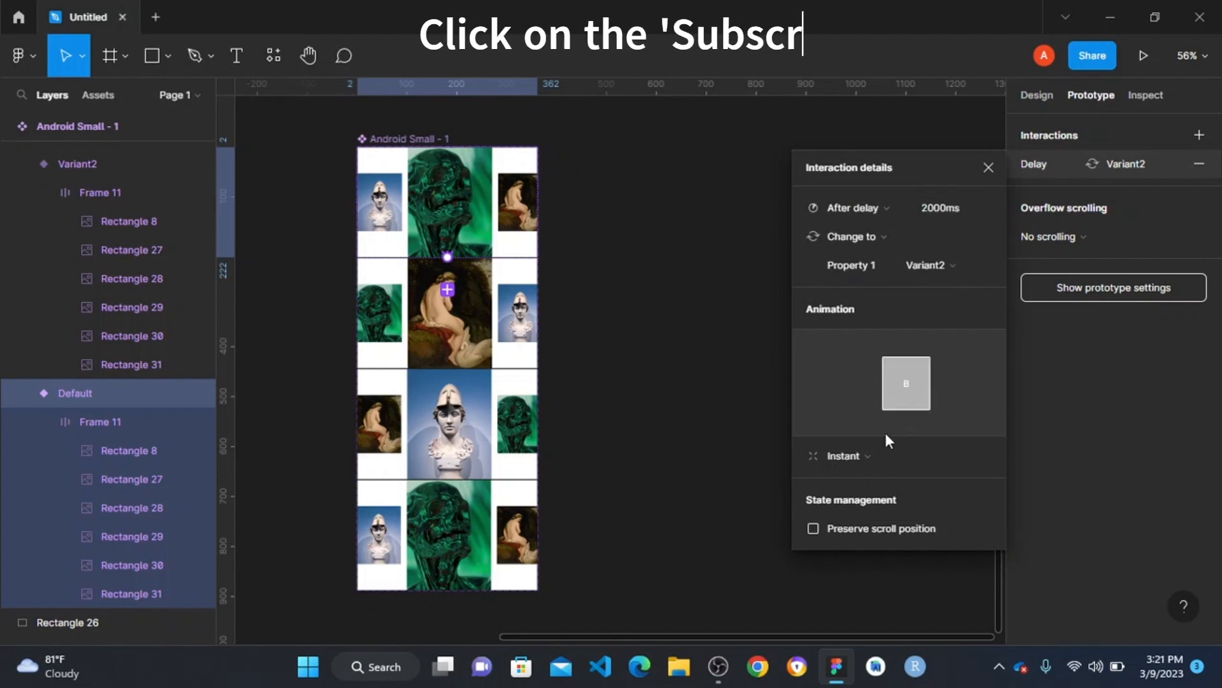
- Set the default variant's transition to Smart animate with Linear easing and a duration of 500 ms
click(861, 453)
click(888, 496)
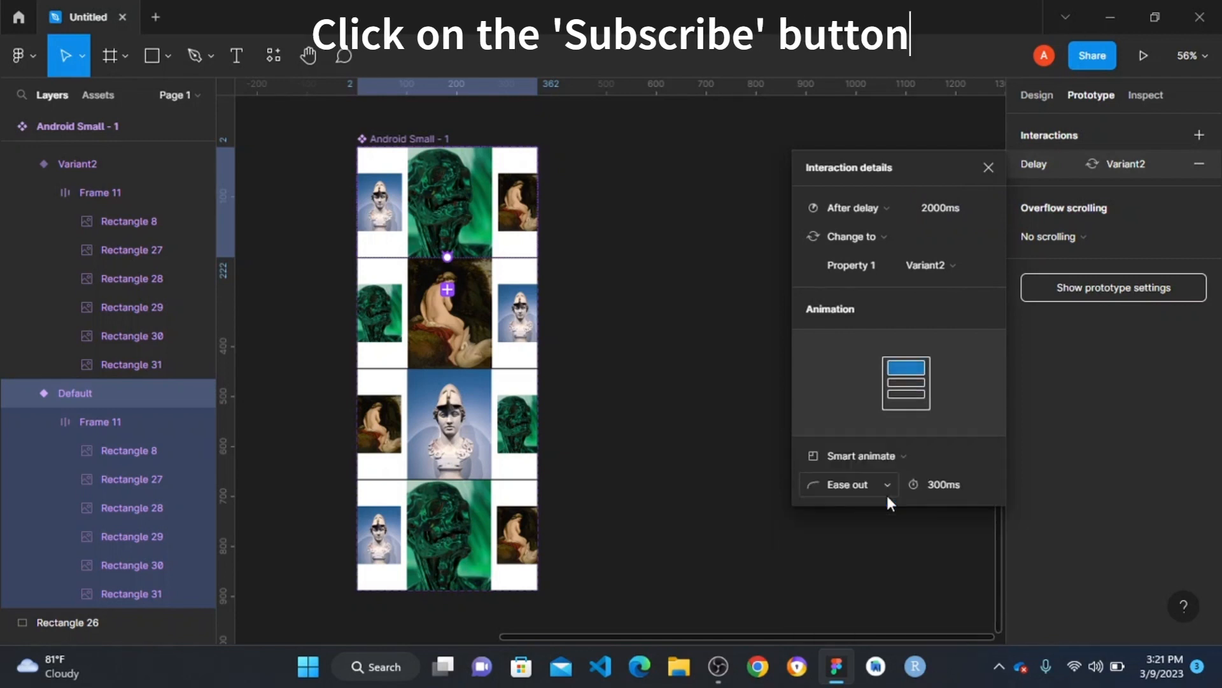
click(870, 486)
click(851, 332)
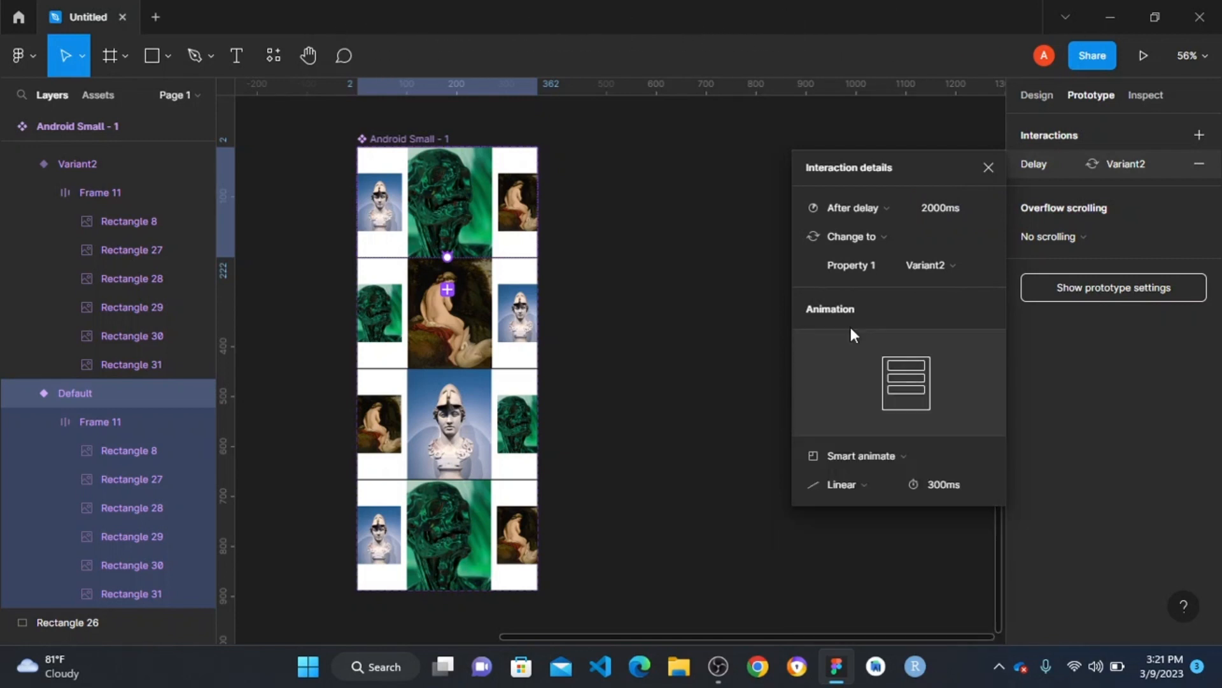
click(976, 490)
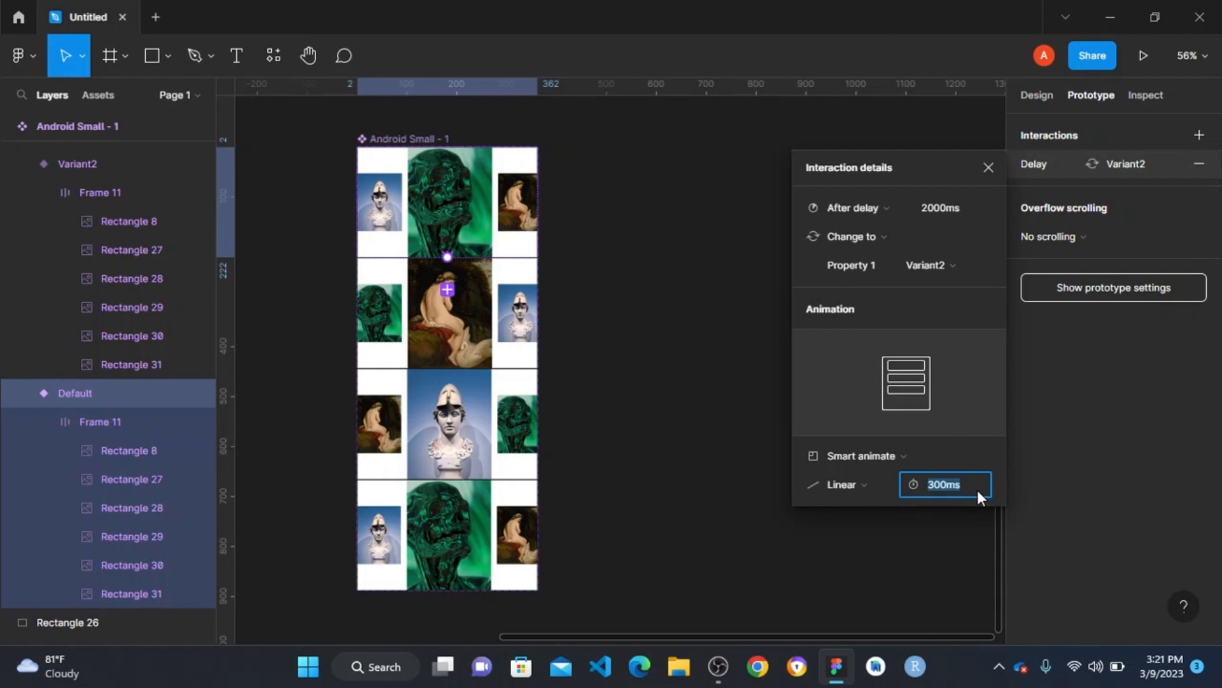
text(500)
key(Return)
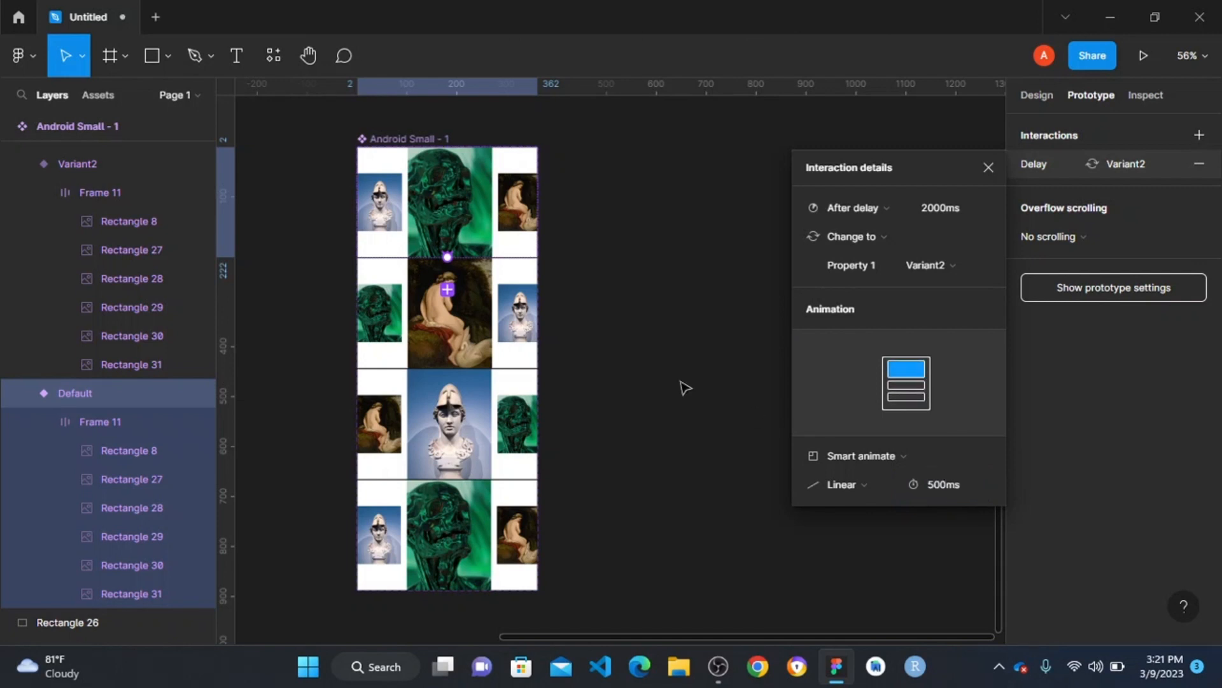
- Connect Variant2 to Variant3 with a prototype interaction triggered after a delay, and set the delay to 200 ms
click(458, 363)
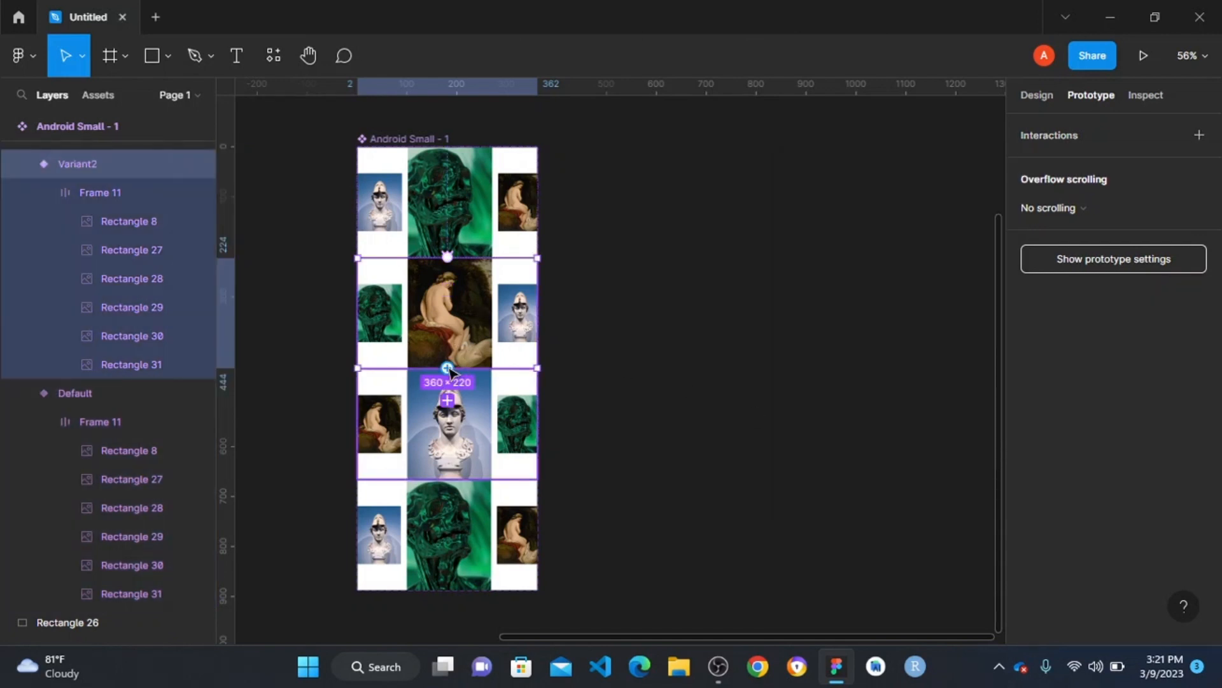
drag(448, 368, 448, 392)
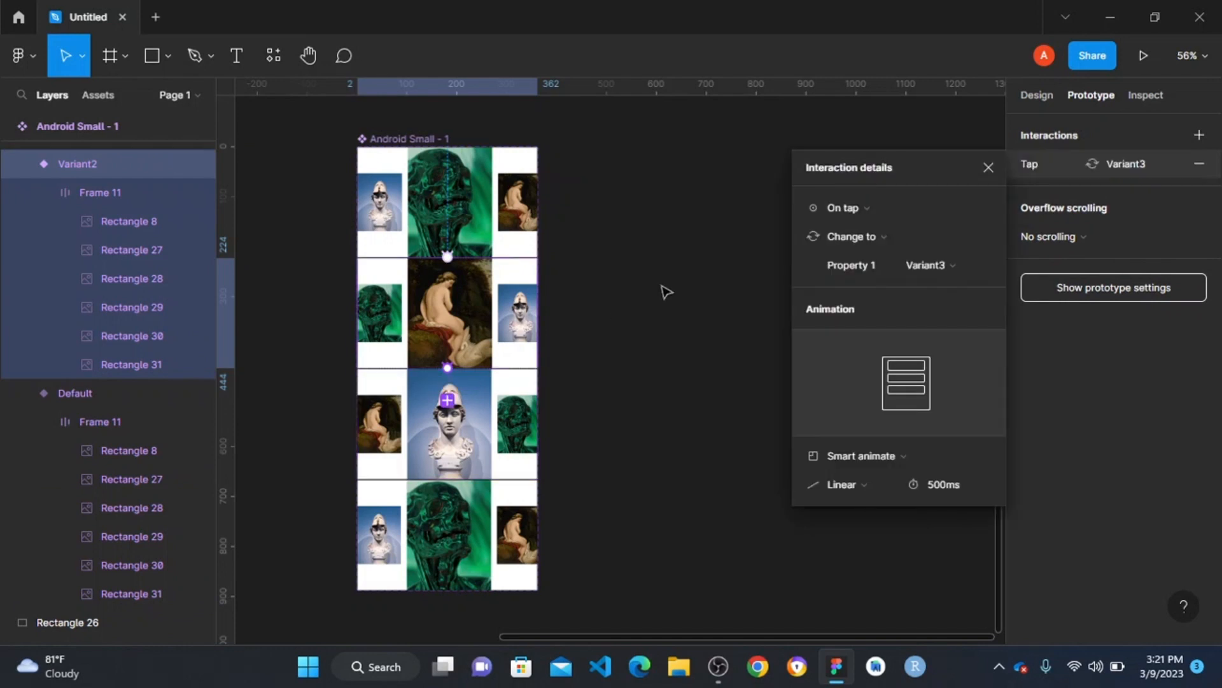
click(847, 210)
click(861, 435)
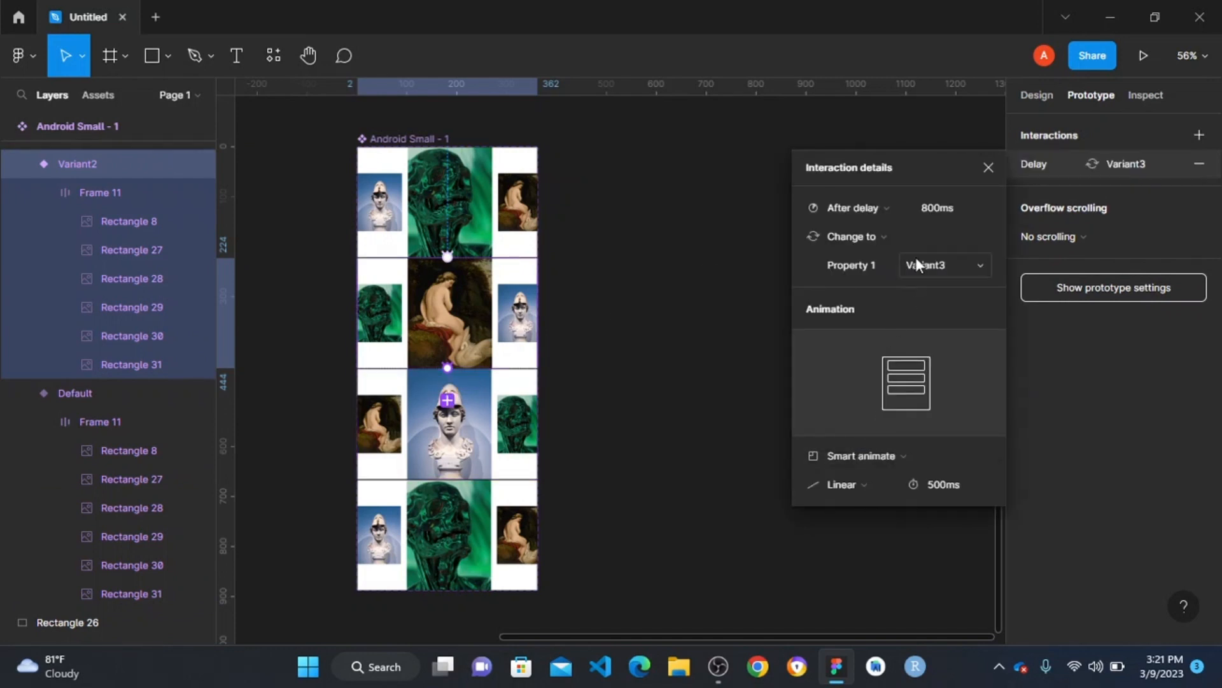
click(969, 208)
text(2000)
key(Return)
- Connect Variant3 to Variant4 with a prototype interaction triggered after a delay of 2000 ms
click(481, 406)
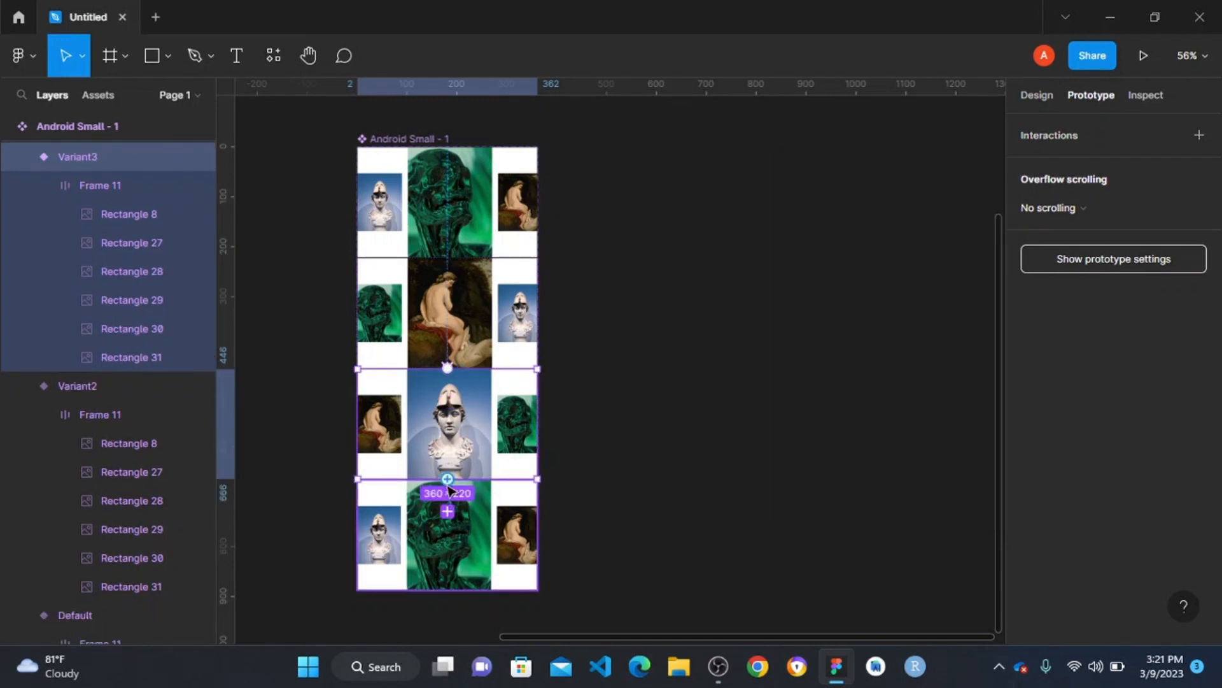
drag(449, 516, 454, 513)
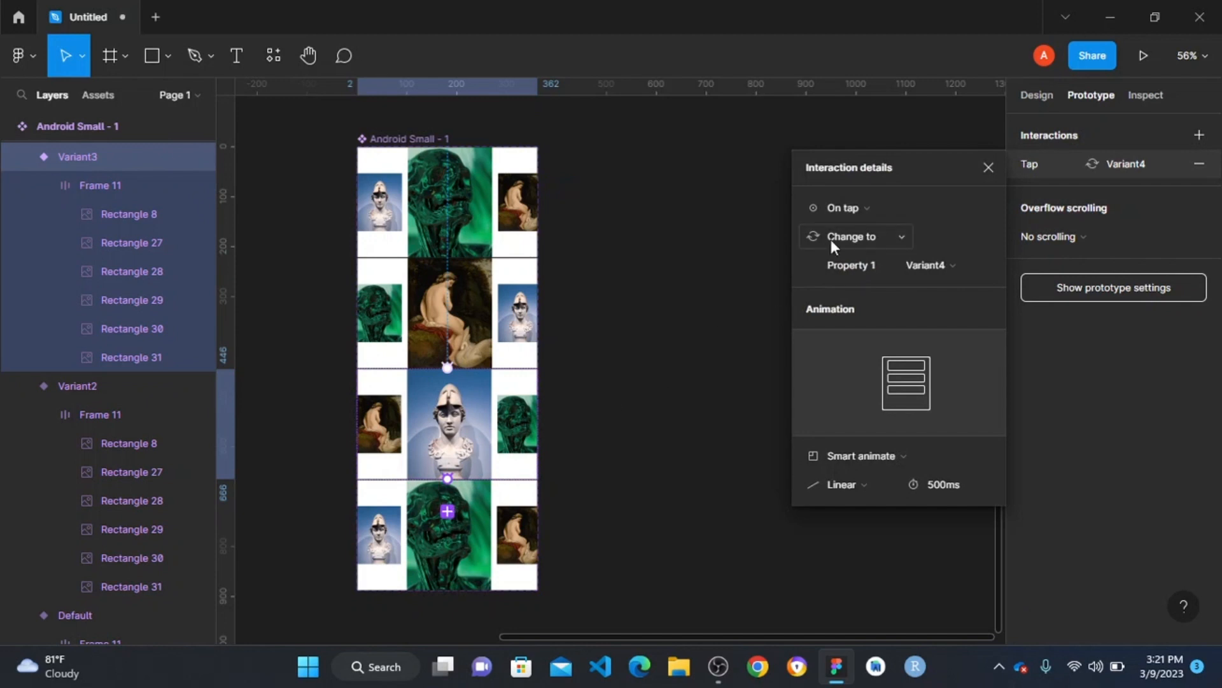
click(870, 209)
click(856, 431)
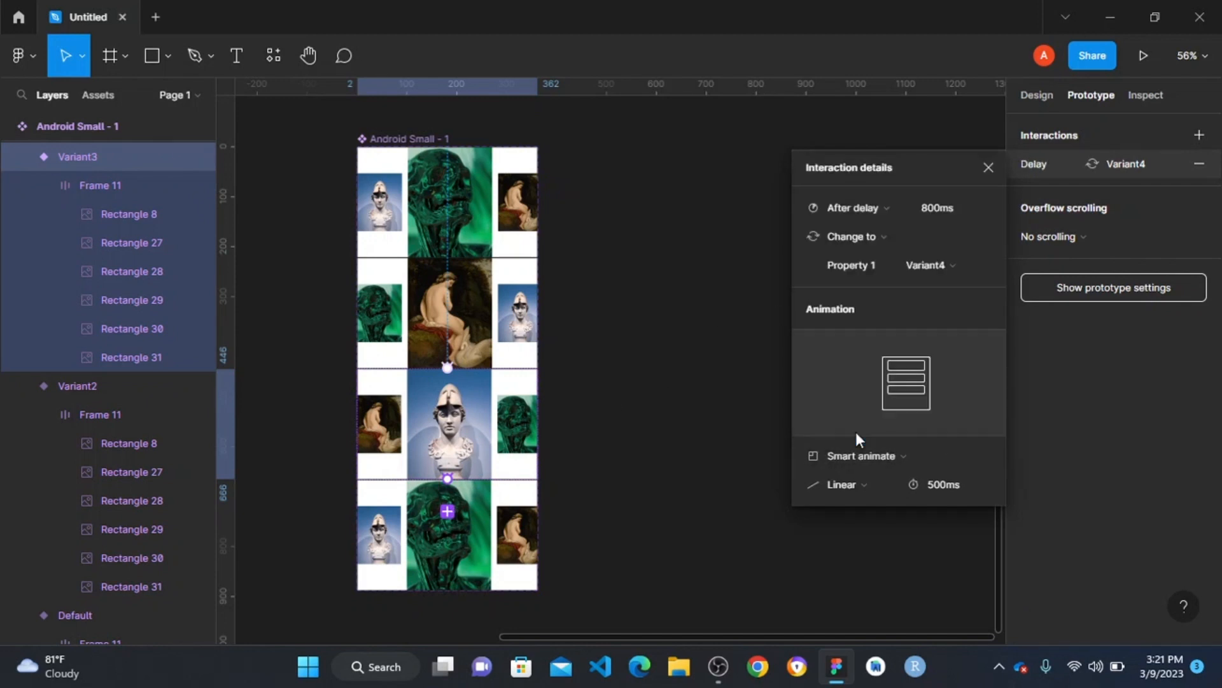
click(961, 207)
text(2000)
key(Return)
- Connect Variant4 back to the default variant with an after-delay interaction of 1 ms and an Instant transition
click(459, 541)
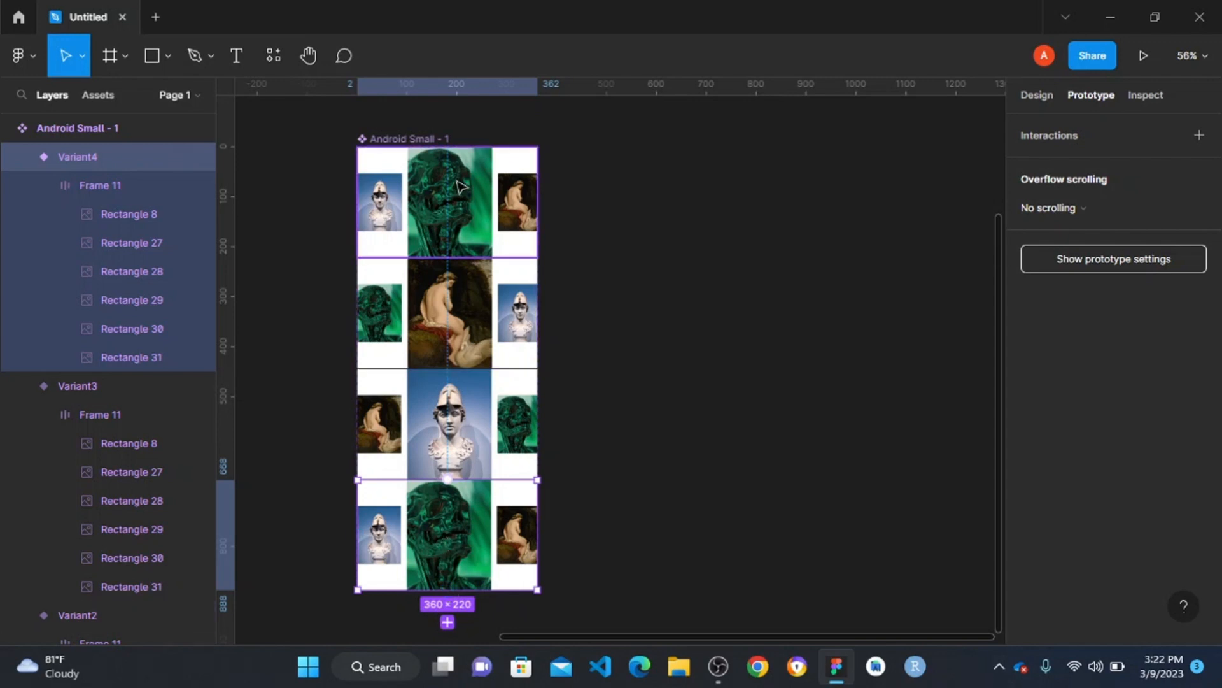
drag(448, 589, 534, 184)
click(869, 205)
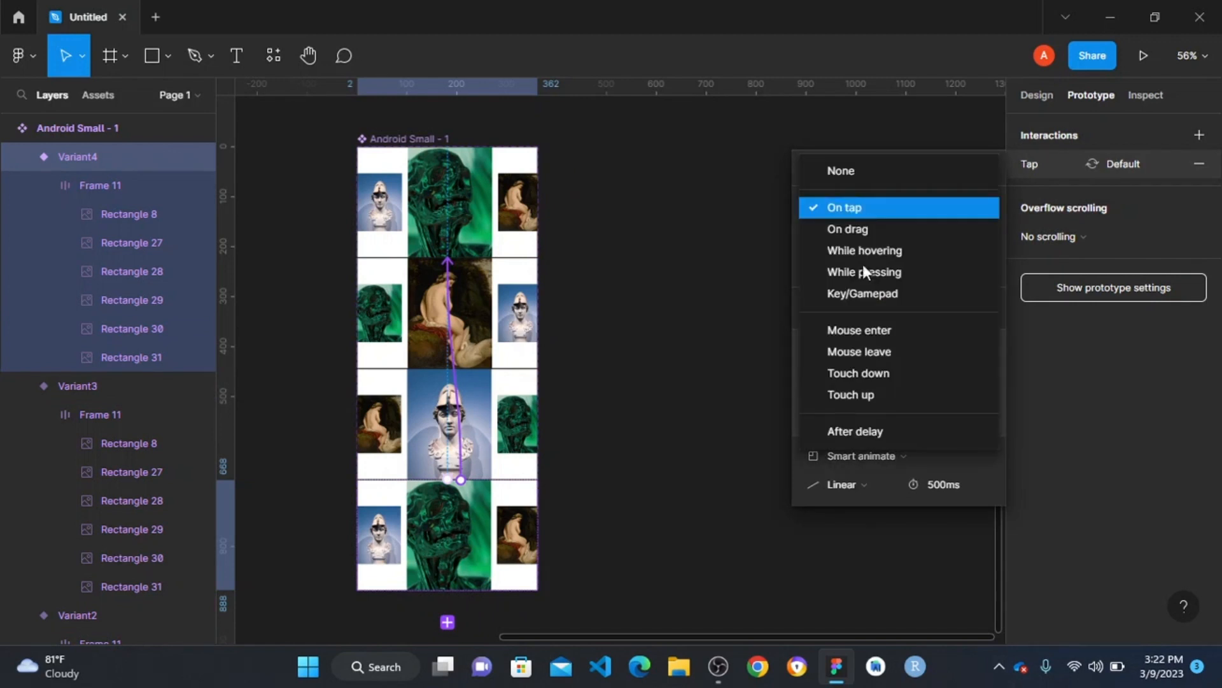
click(849, 426)
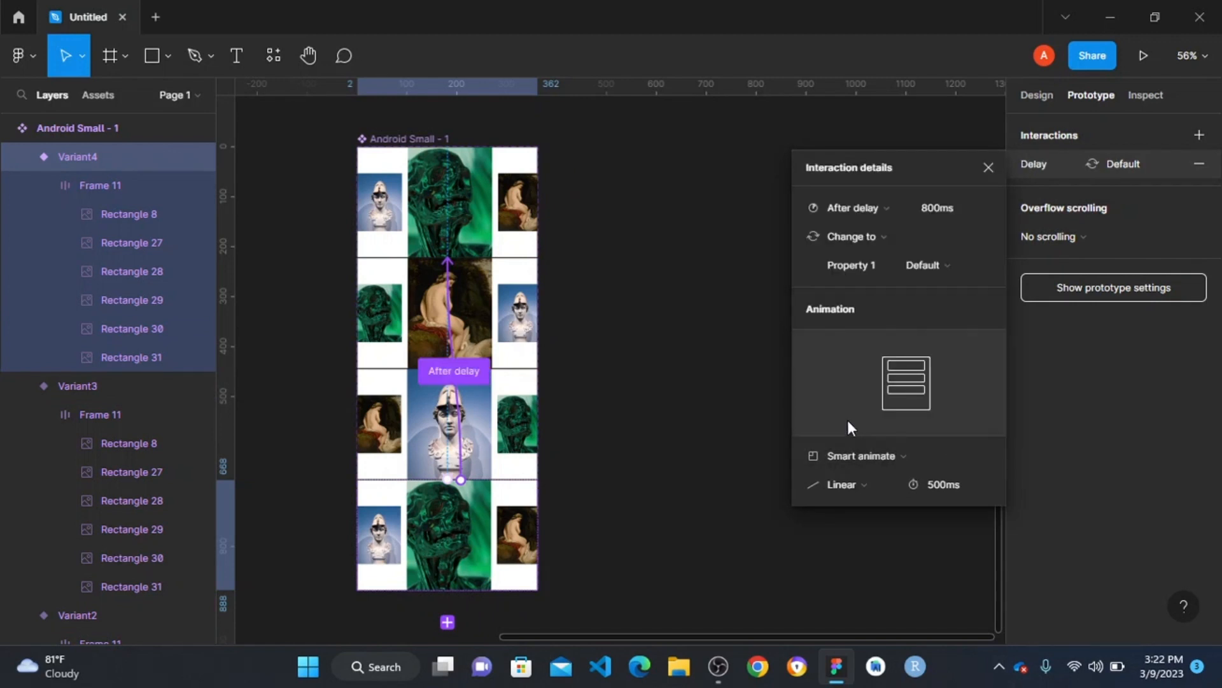
click(968, 207)
text(1)
key(Return)
click(876, 453)
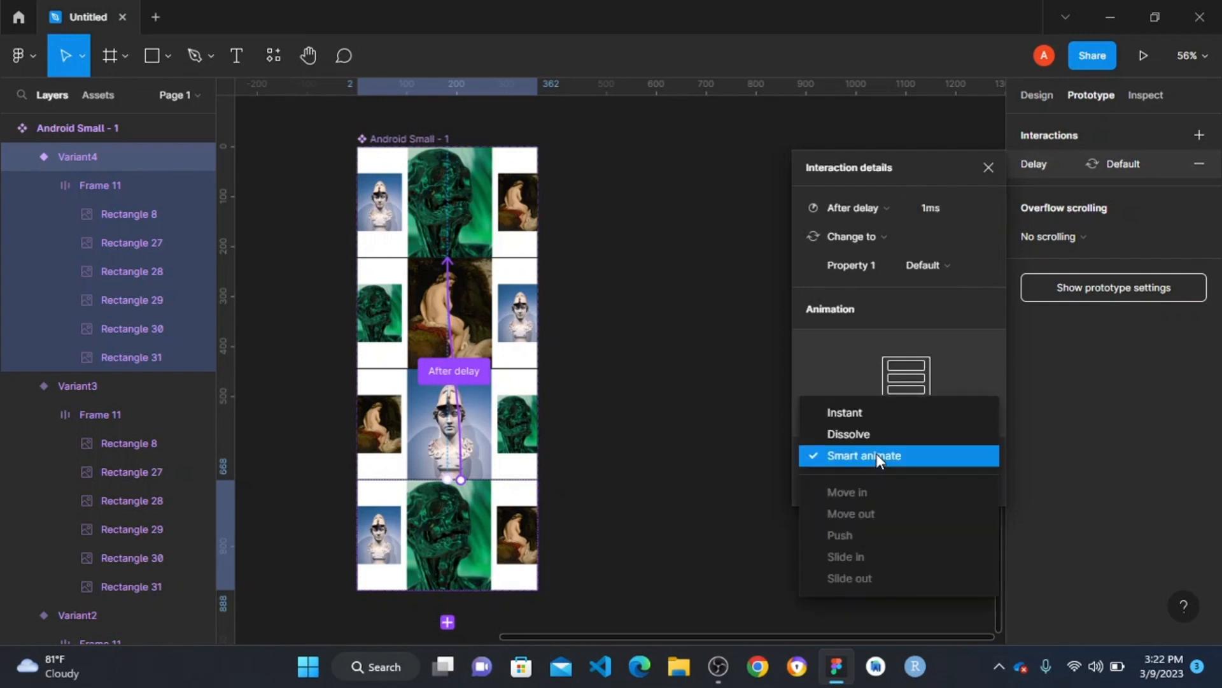
click(876, 418)
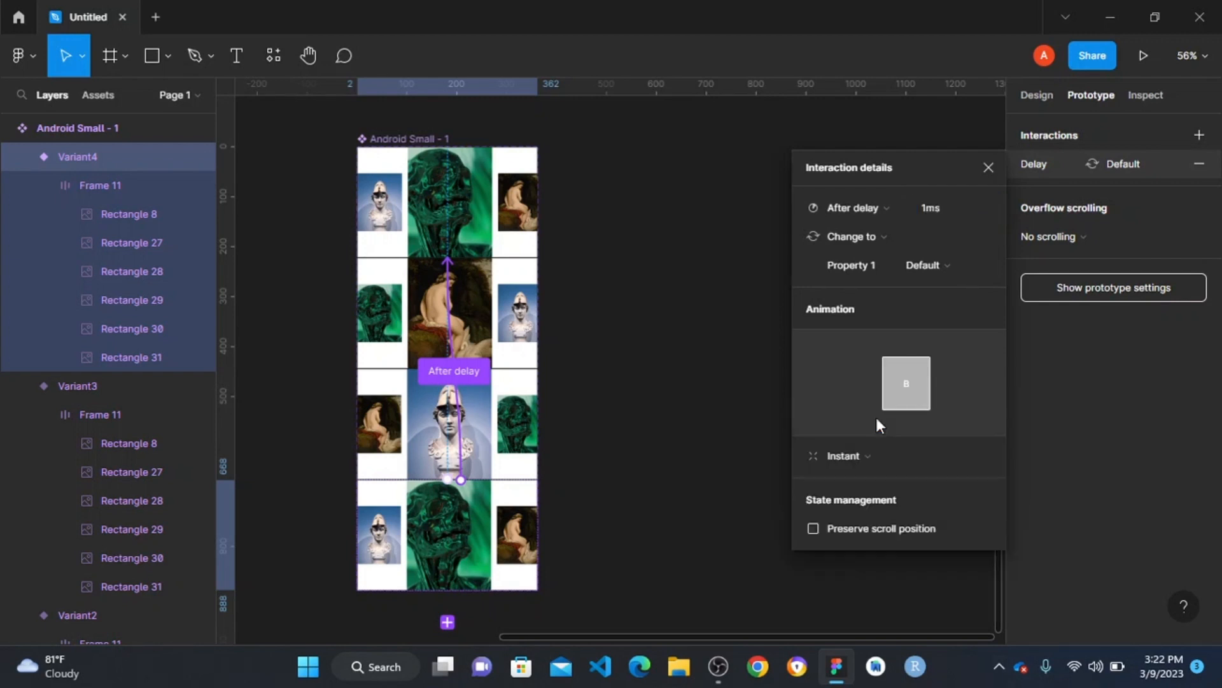
click(606, 288)
- Place an instance of the local carousel component on the Android Large - 2 screen, between the category filters and the Most View section
scroll(571, 309, down, 5)
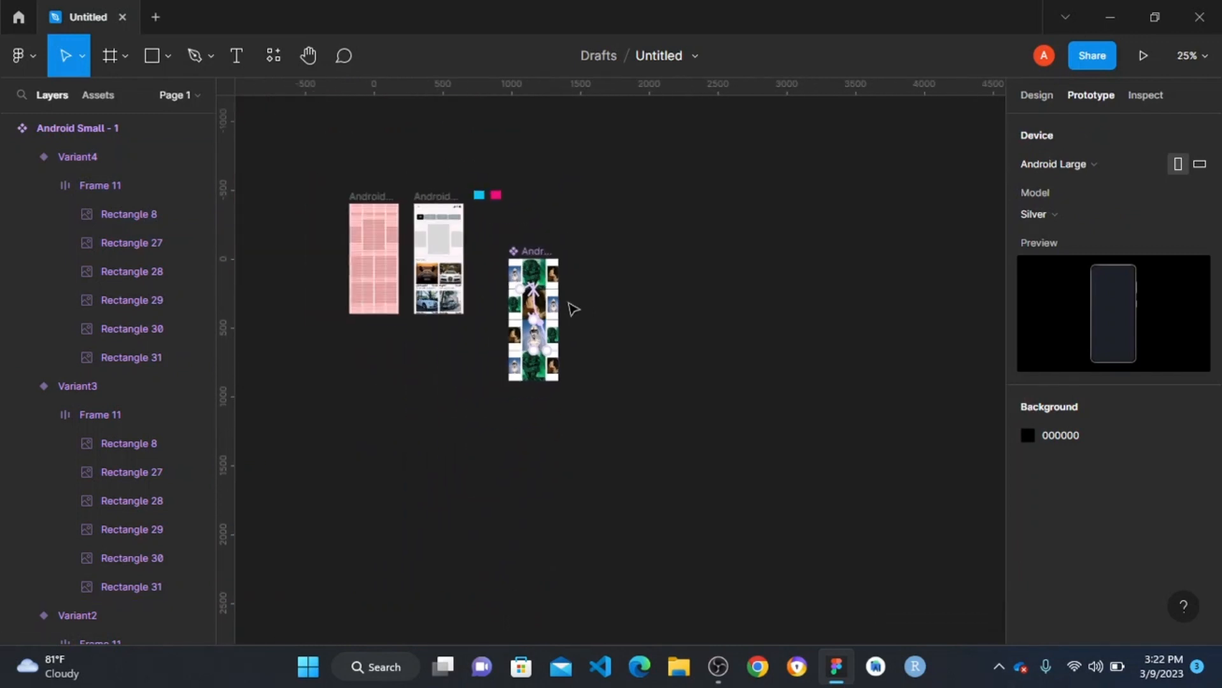
scroll(573, 309, down, 3)
scroll(662, 245, up, 8)
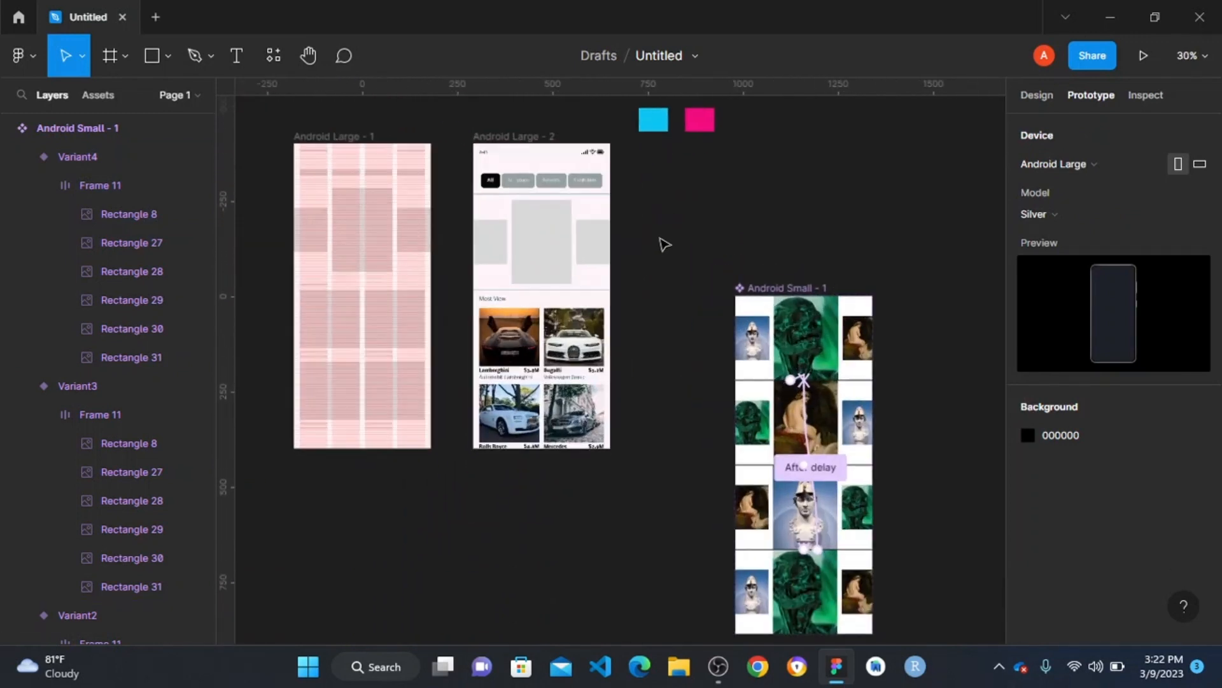
click(97, 97)
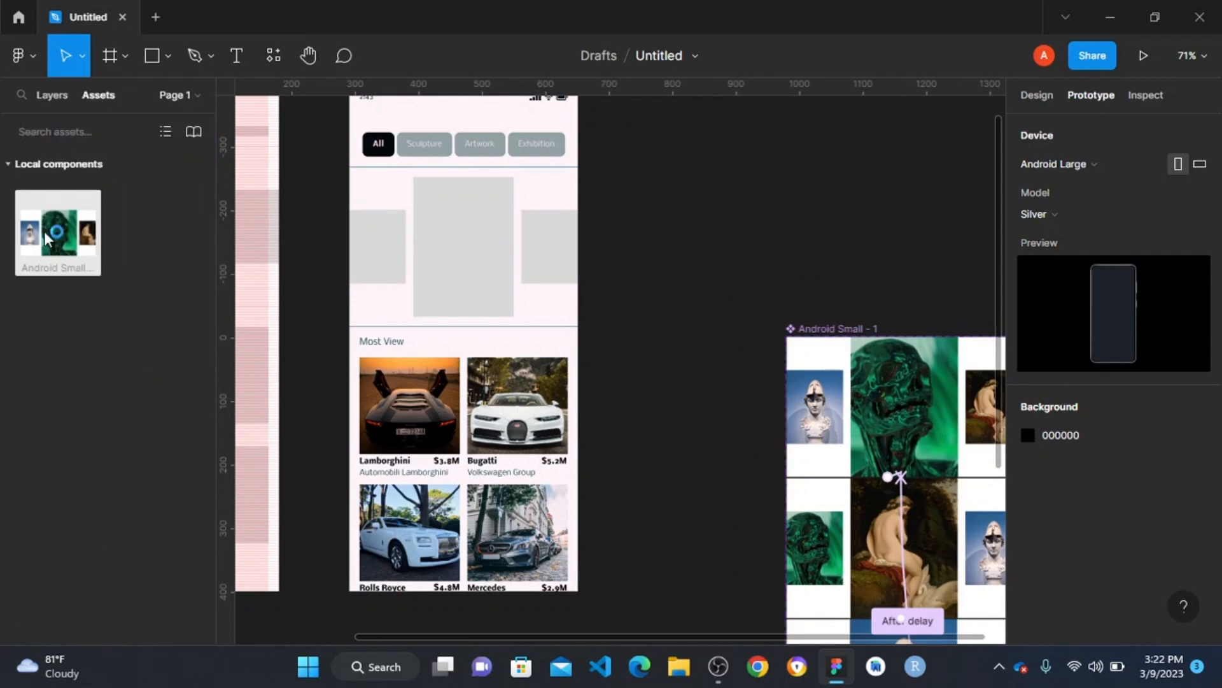
drag(45, 239, 468, 253)
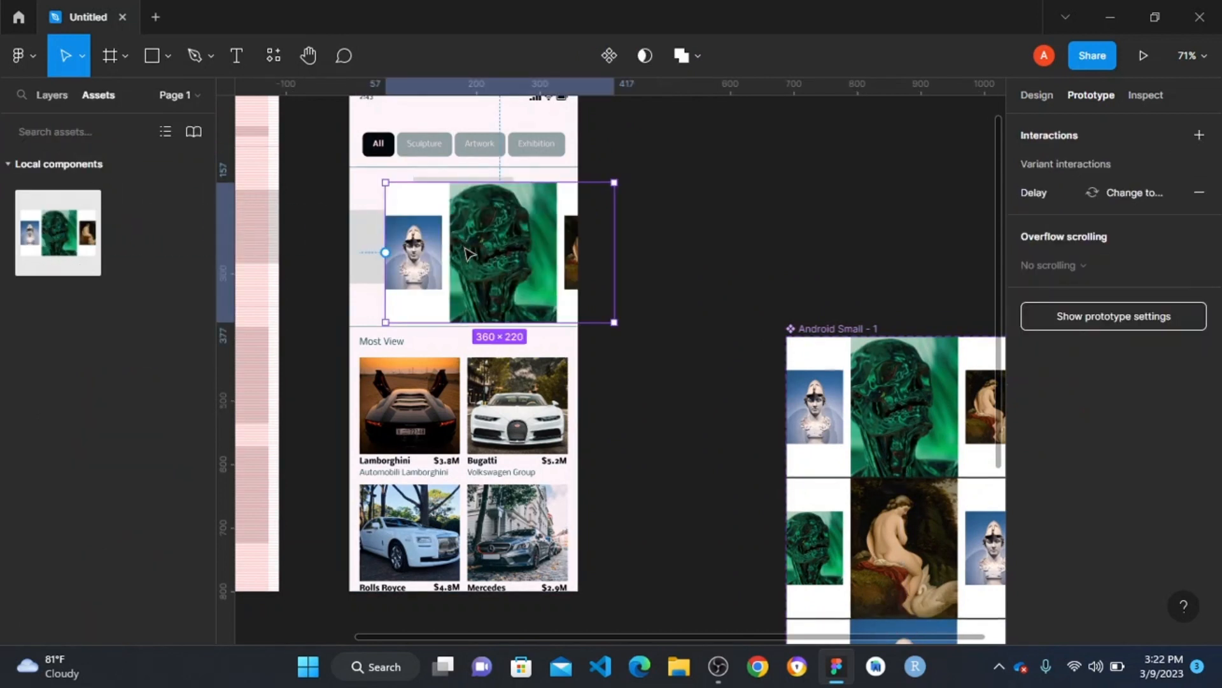
scroll(414, 289, up, 4)
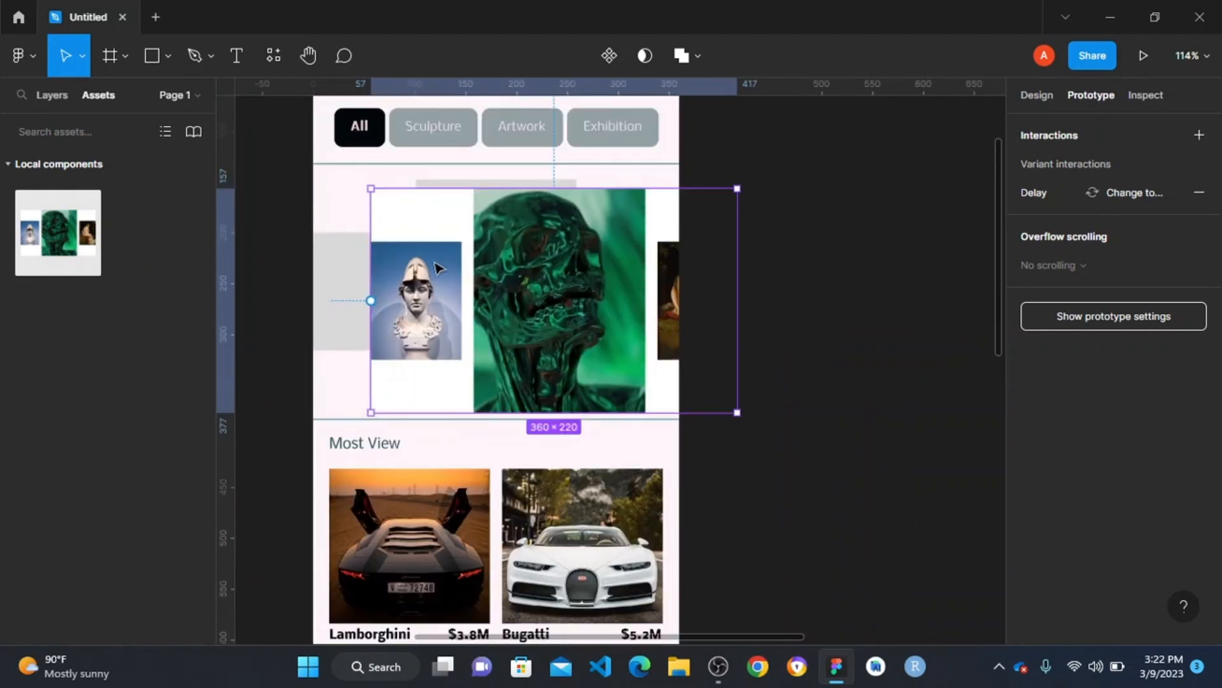
drag(415, 274, 402, 269)
drag(402, 268, 396, 265)
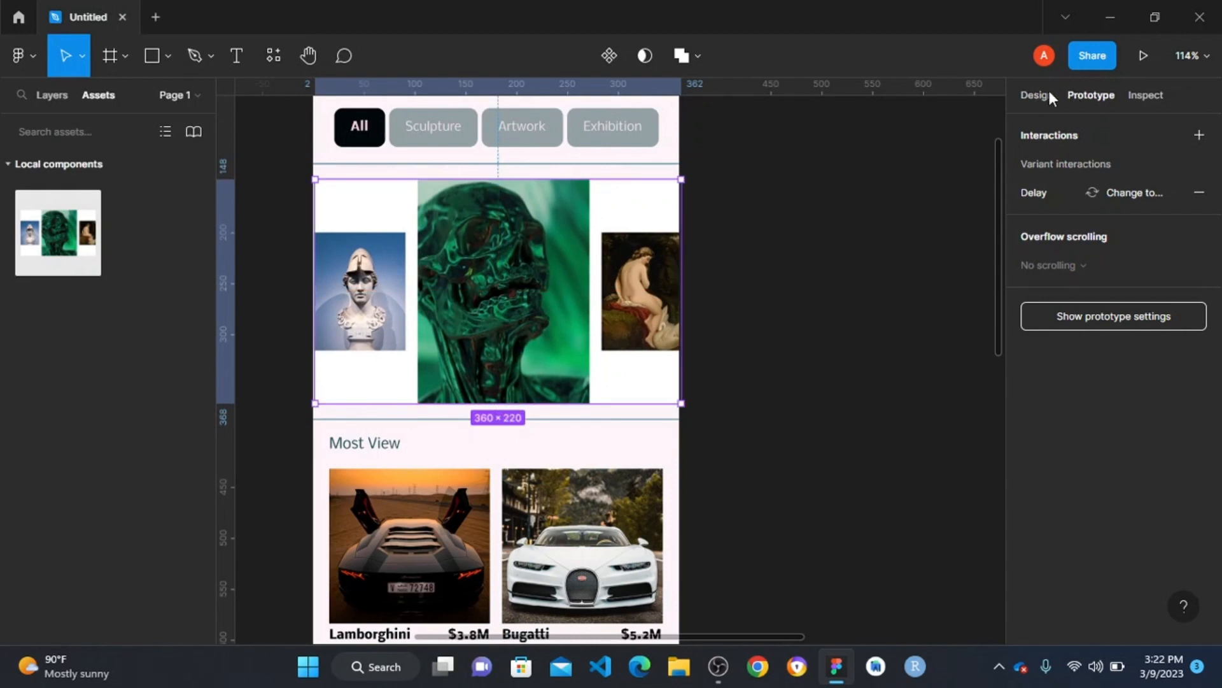
- Align the carousel instance to the horizontal centre of its screen frame, and deselect it
click(1032, 95)
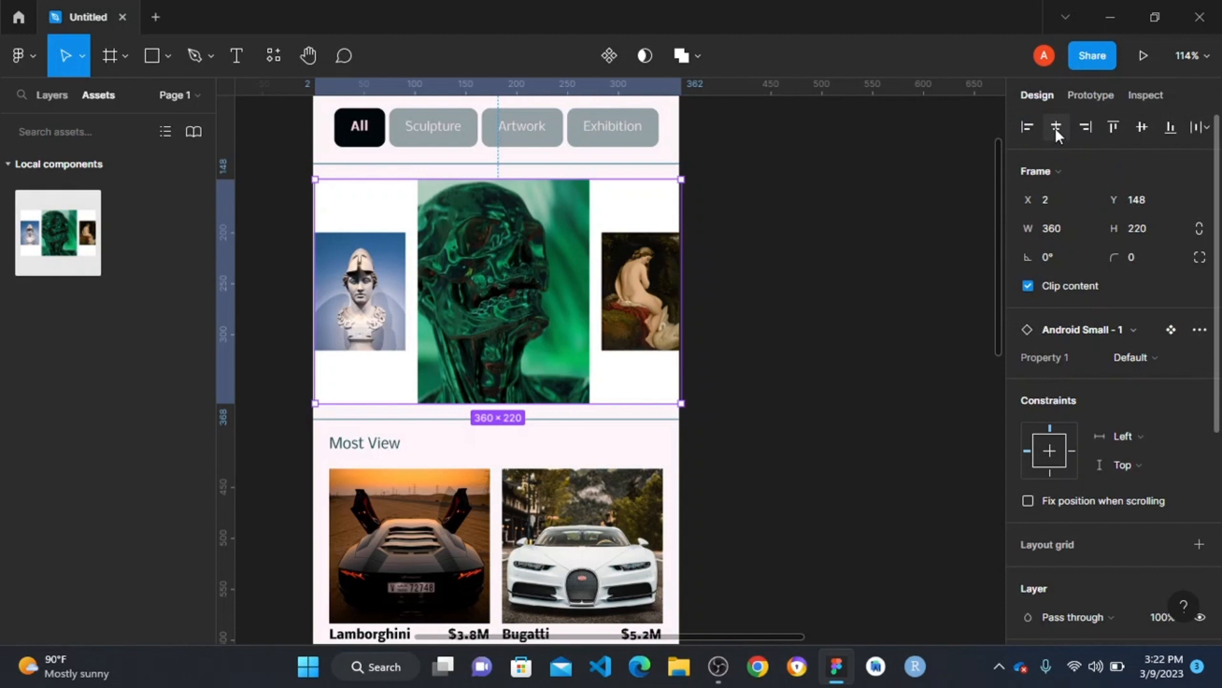
click(1055, 128)
click(803, 193)
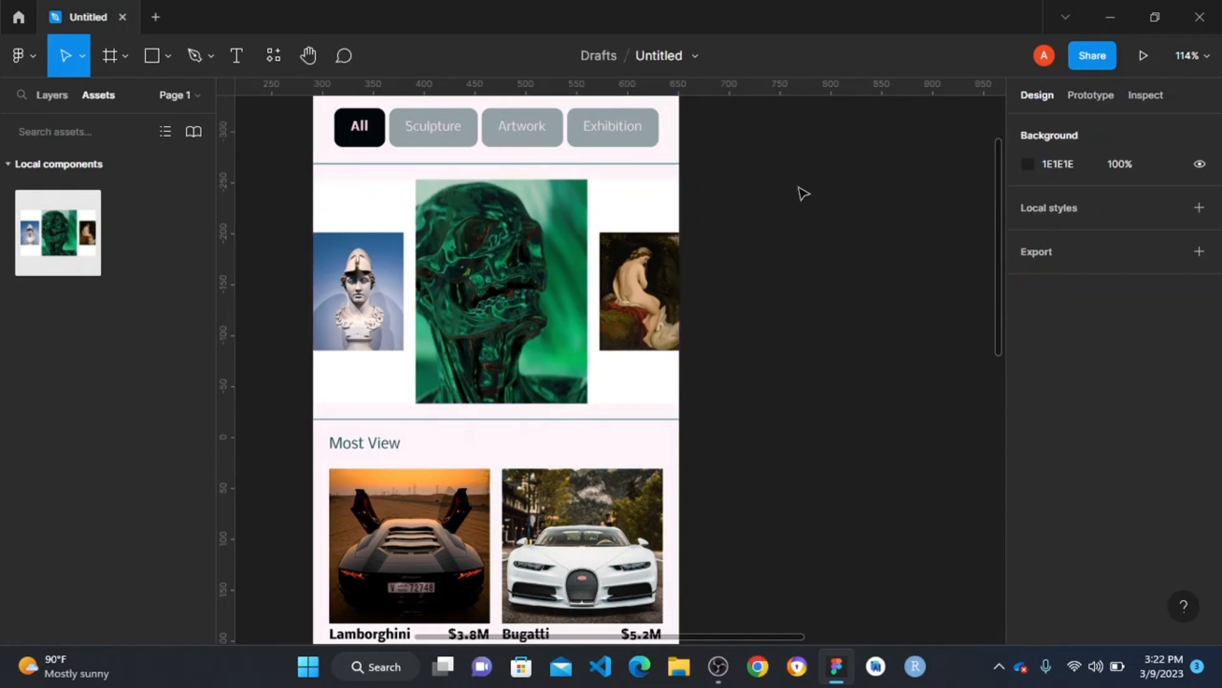
- Send the carousel instance behind the three grey placeholder rectangles, and delete those rectangles
right_click(532, 244)
click(588, 217)
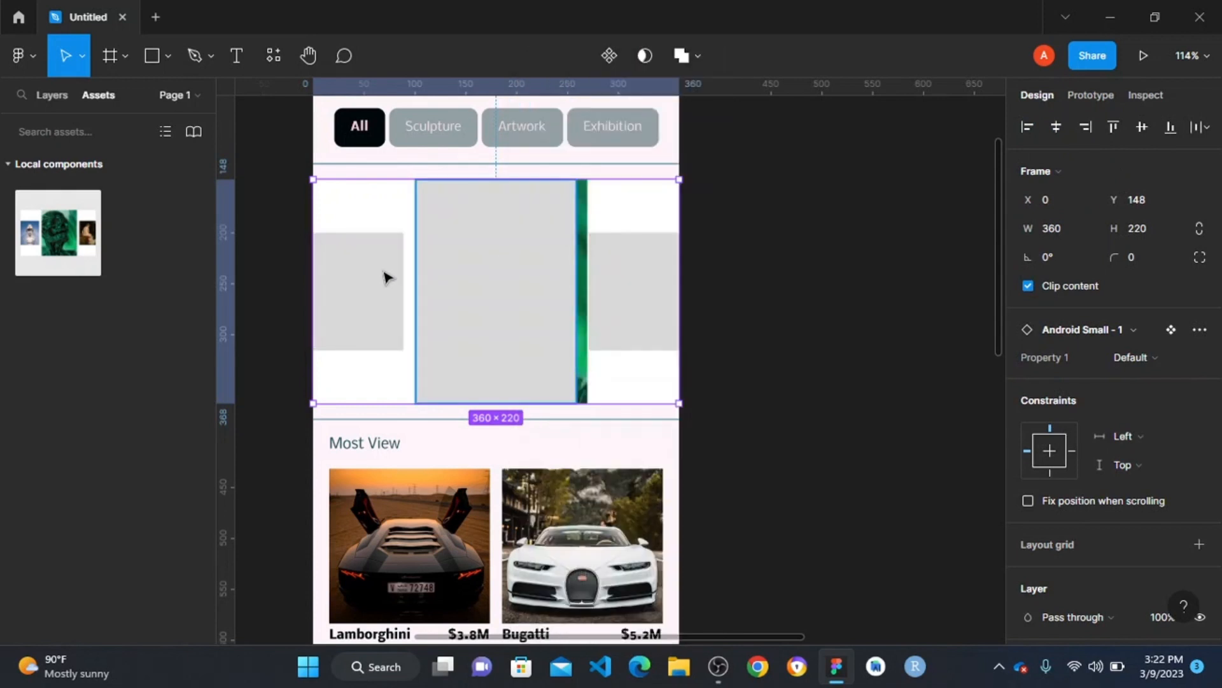
click(337, 282)
shift+click(453, 267)
shift+click(623, 276)
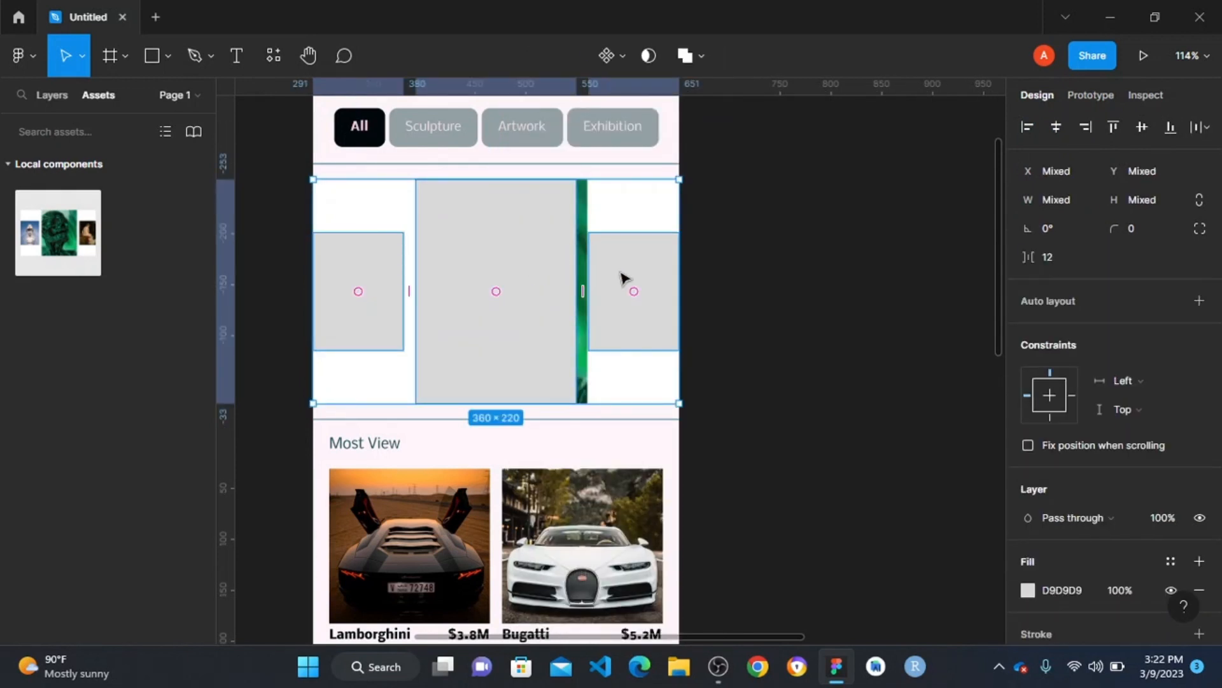
key(Delete)
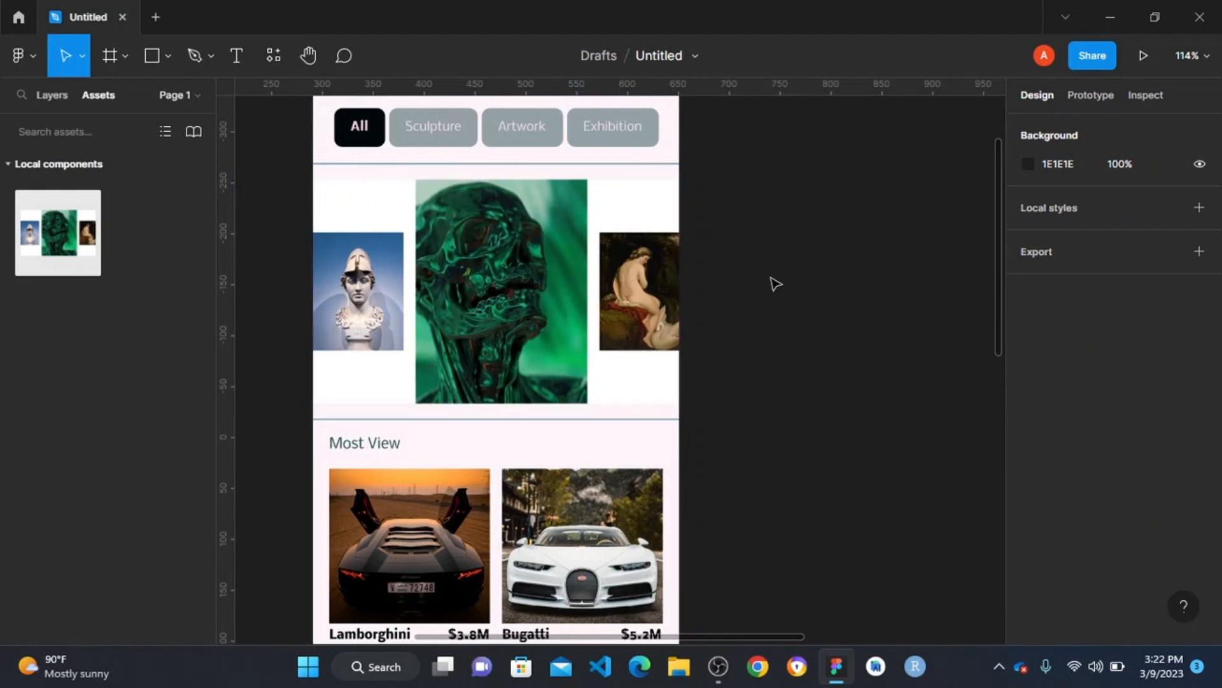
- Select the Android Large - 2 frame and present it as a prototype
scroll(773, 282, down, 3)
scroll(775, 283, down, 2)
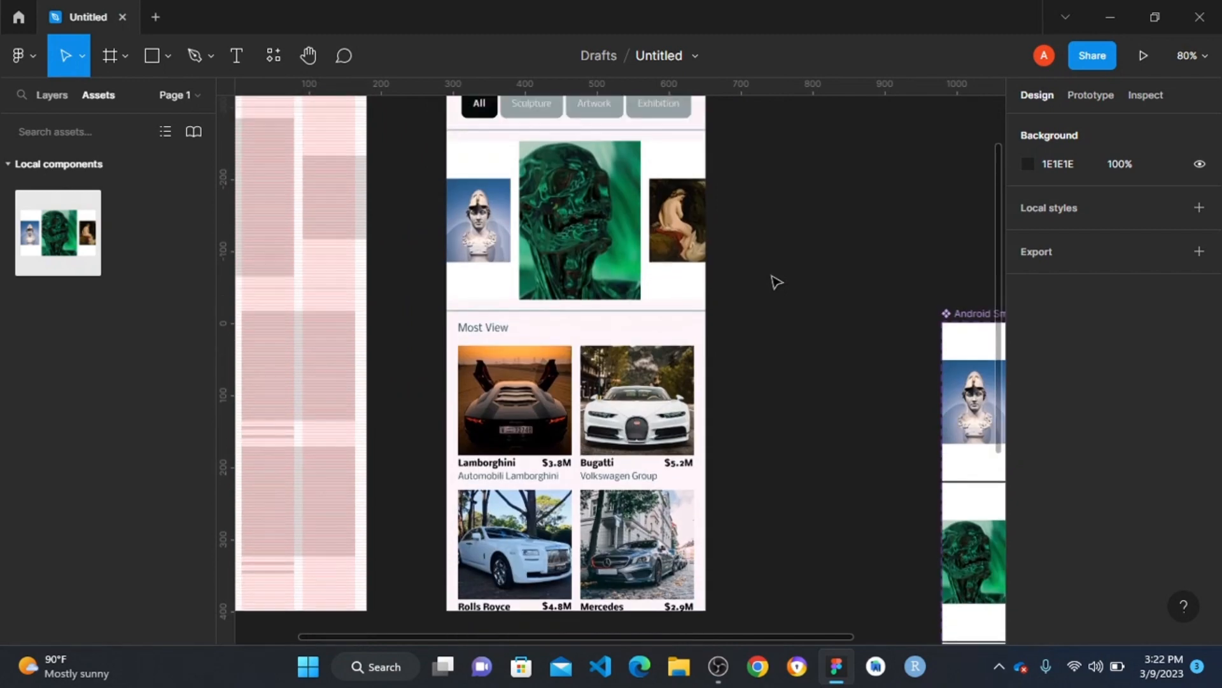
scroll(775, 283, up, 2)
scroll(859, 338, right, 1)
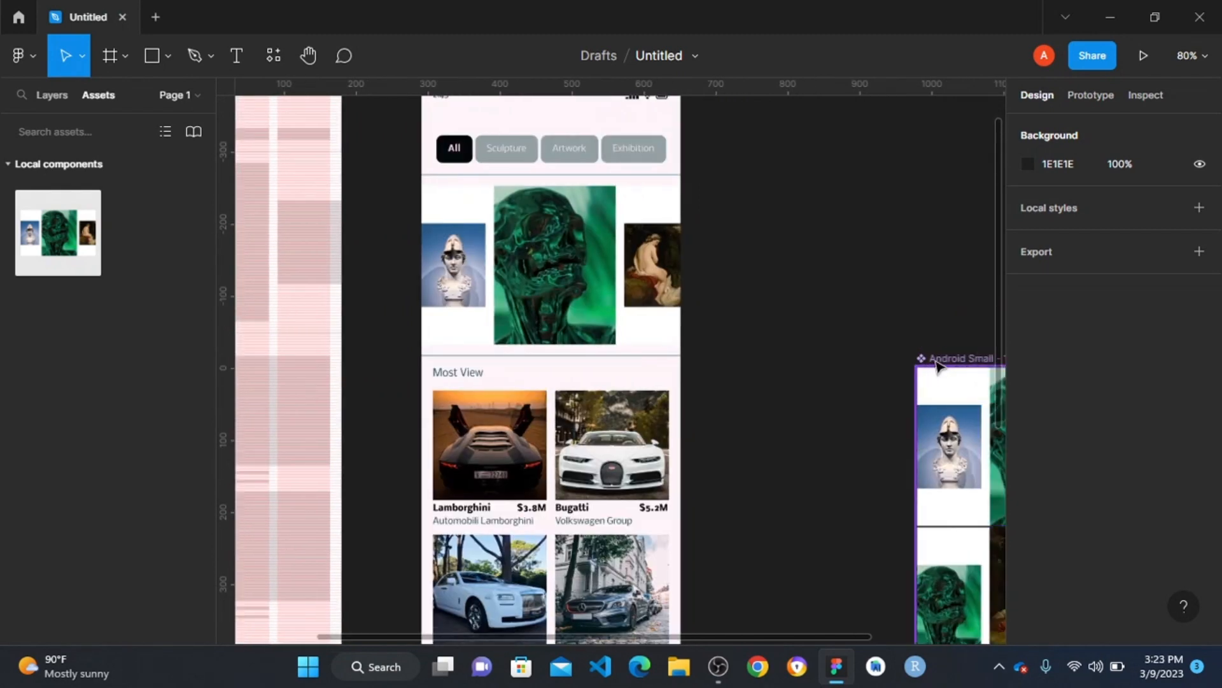
scroll(759, 270, up, 2)
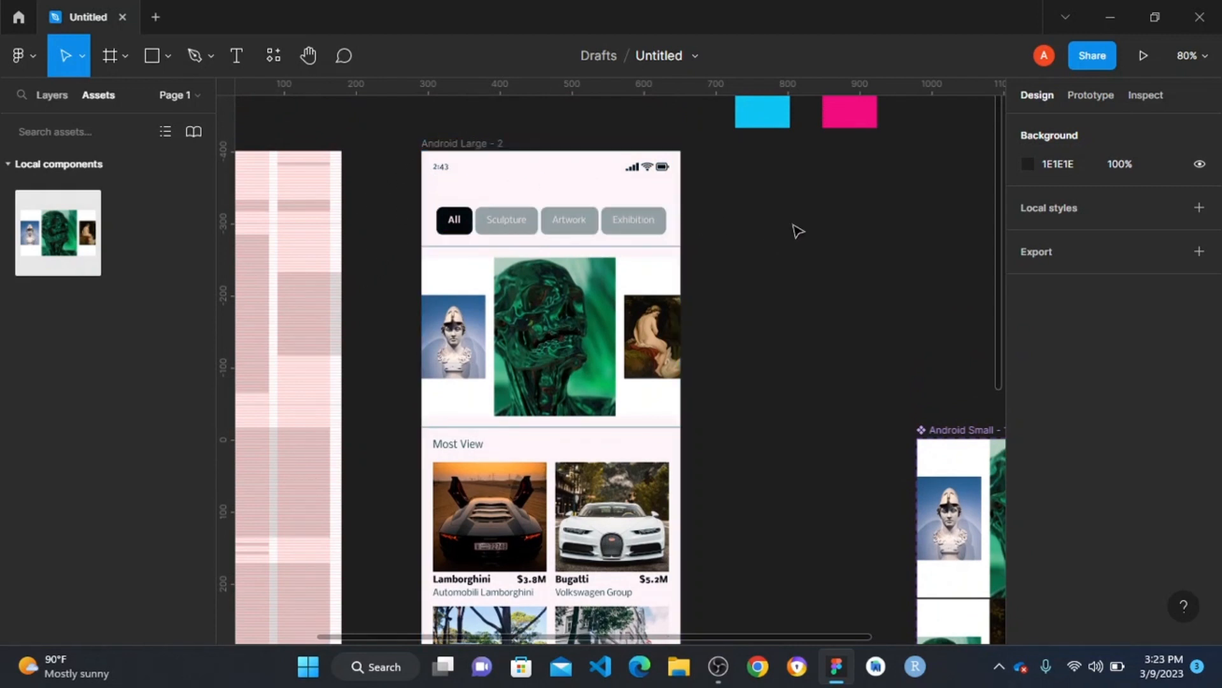
scroll(659, 223, down, 5)
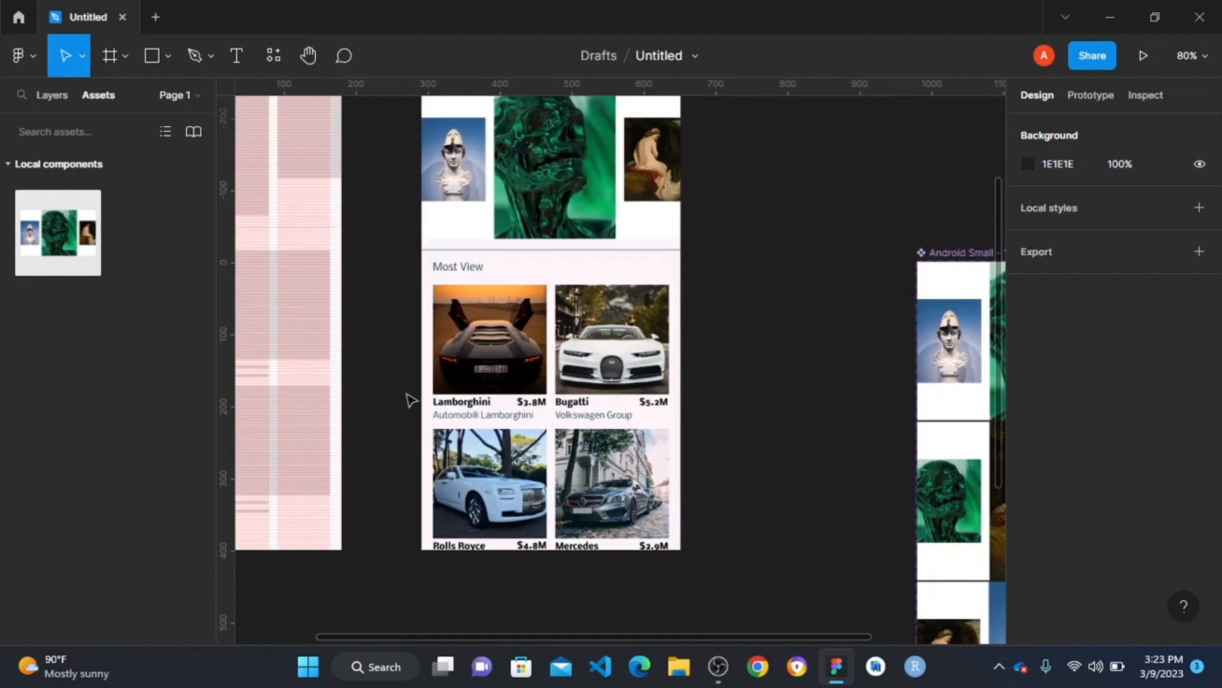
scroll(418, 390, down, 2)
scroll(439, 380, up, 4)
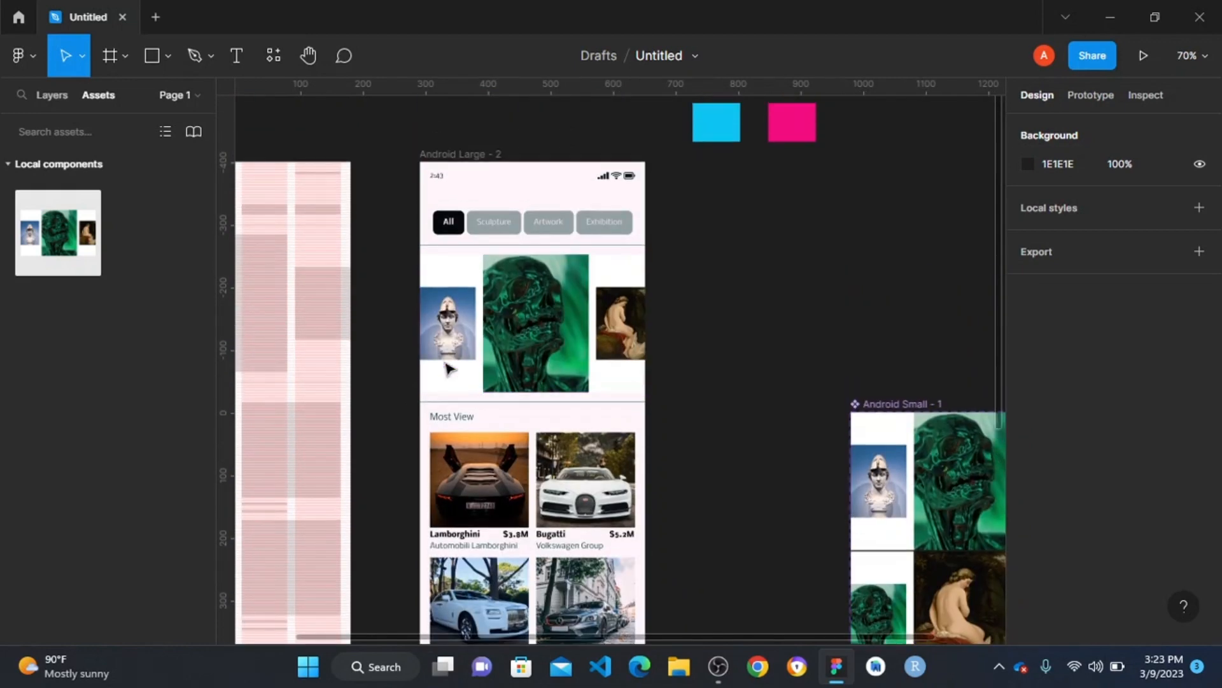
click(446, 156)
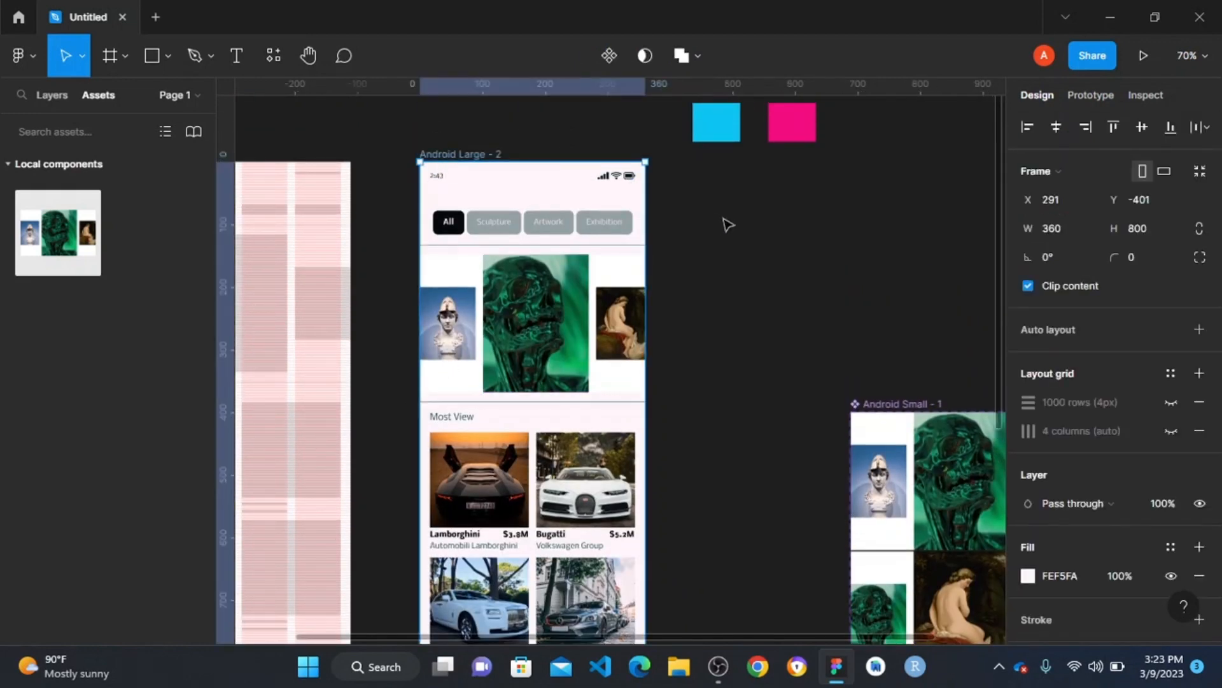
scroll(767, 250, down, 1)
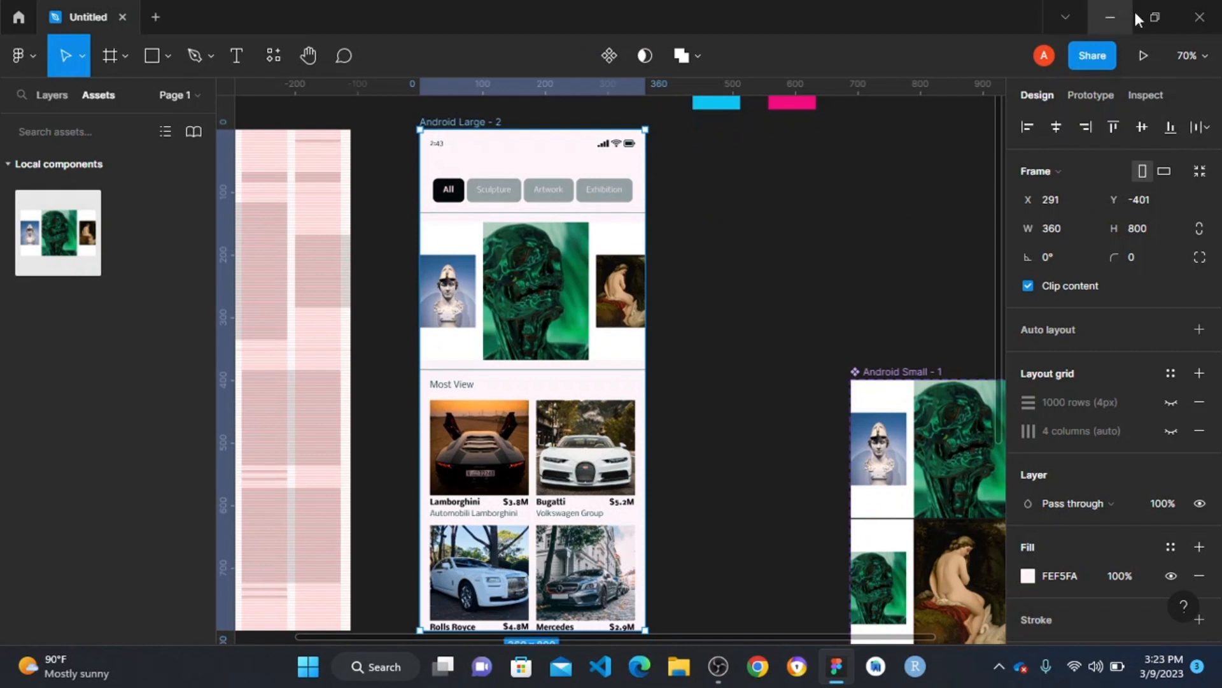
click(1144, 56)
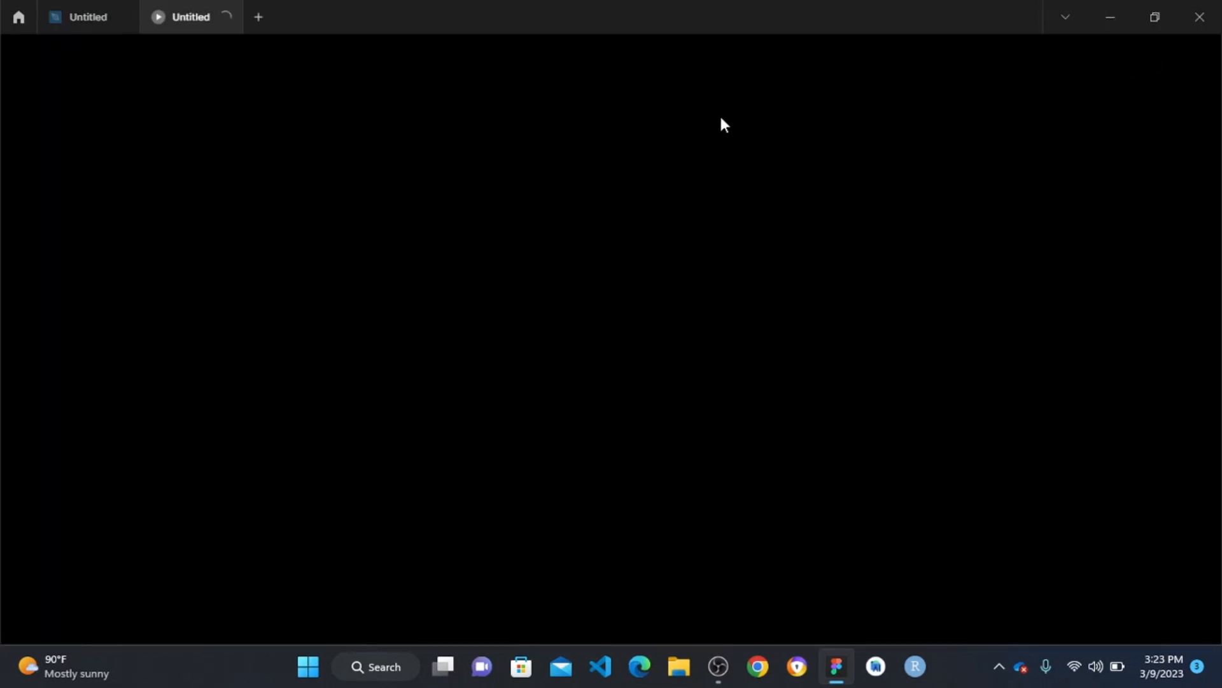